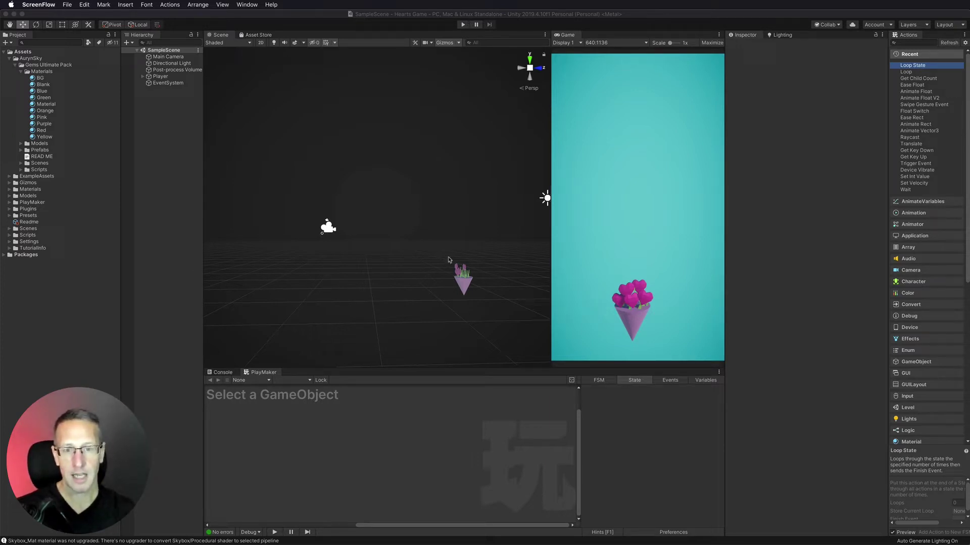
Preview the burst effect of the Particle System under Player by temporarily enabling that object and playing it.
left_click(160, 77)
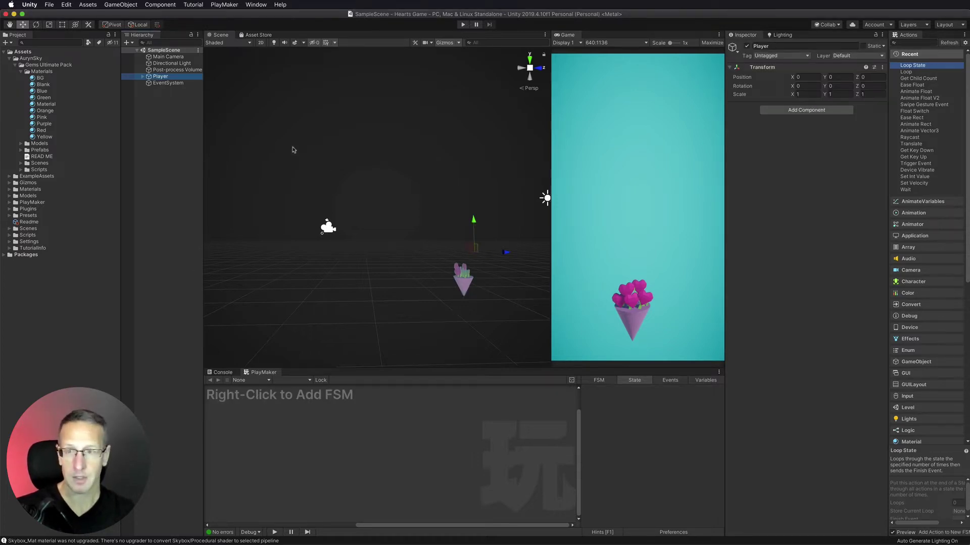
left_click(143, 76)
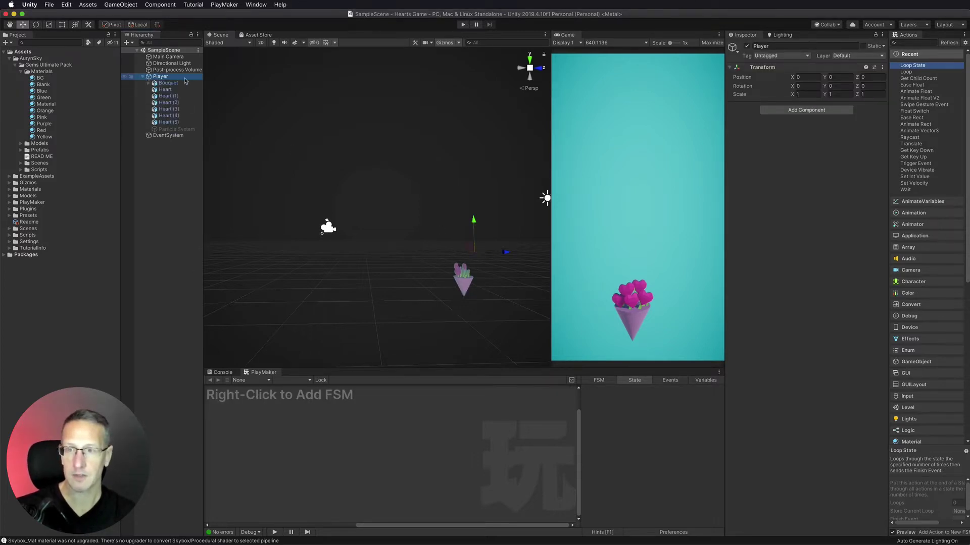
left_click(176, 129)
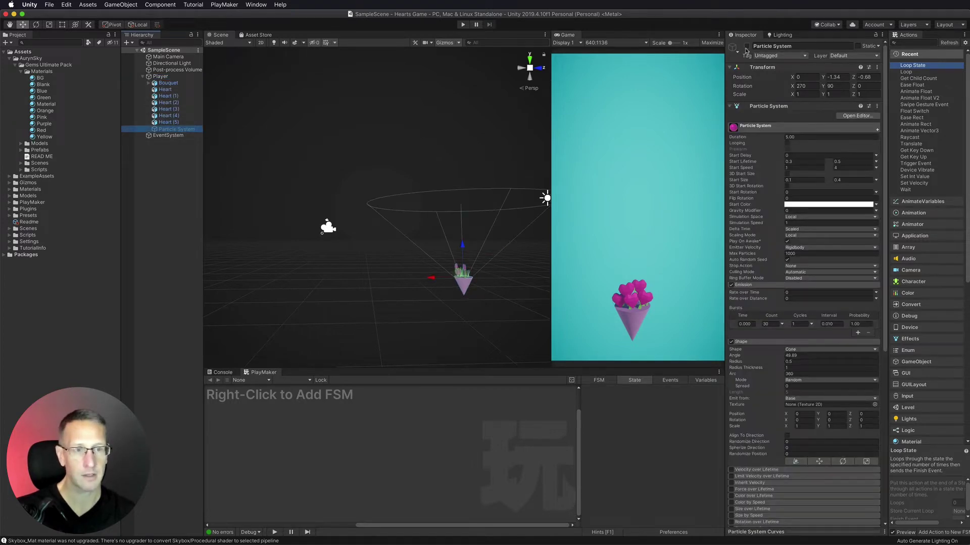
left_click(747, 46)
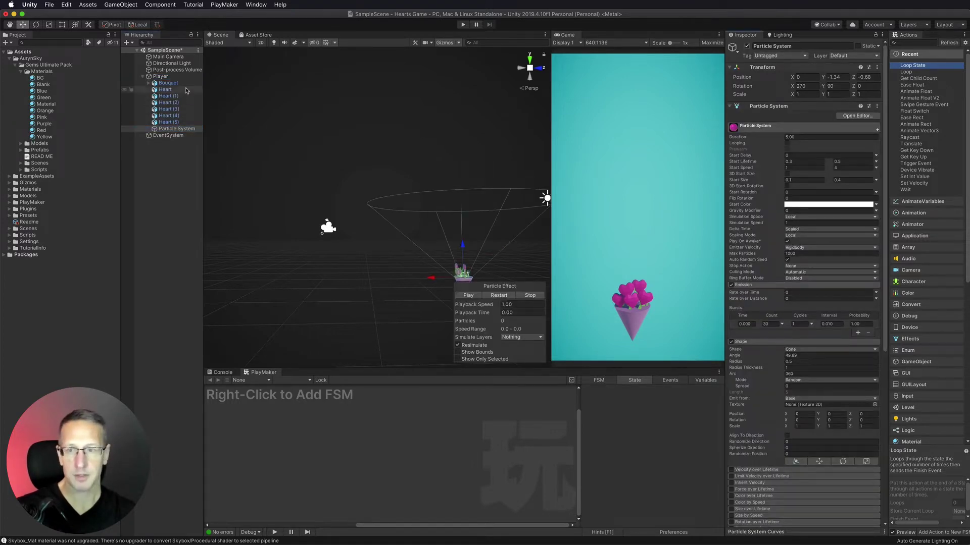
left_click(468, 296)
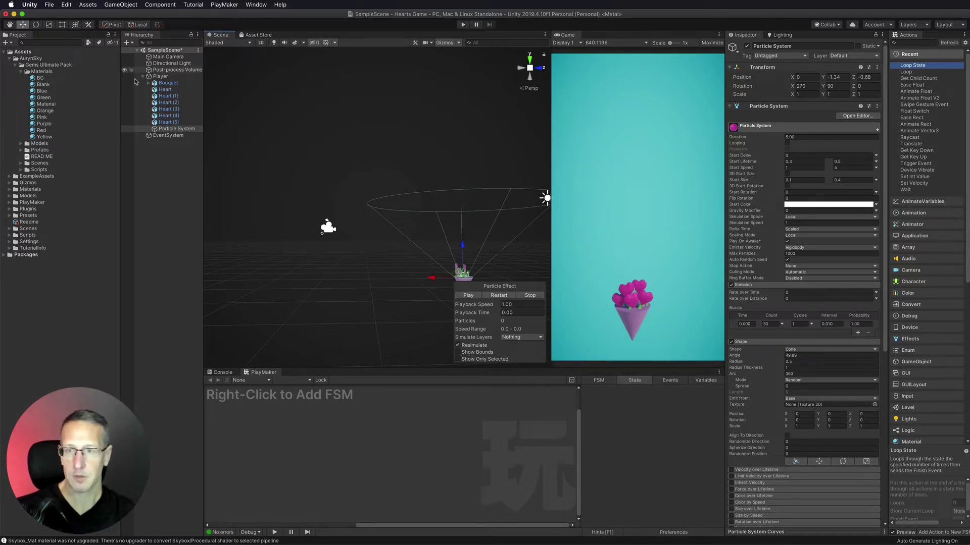
left_click(747, 46)
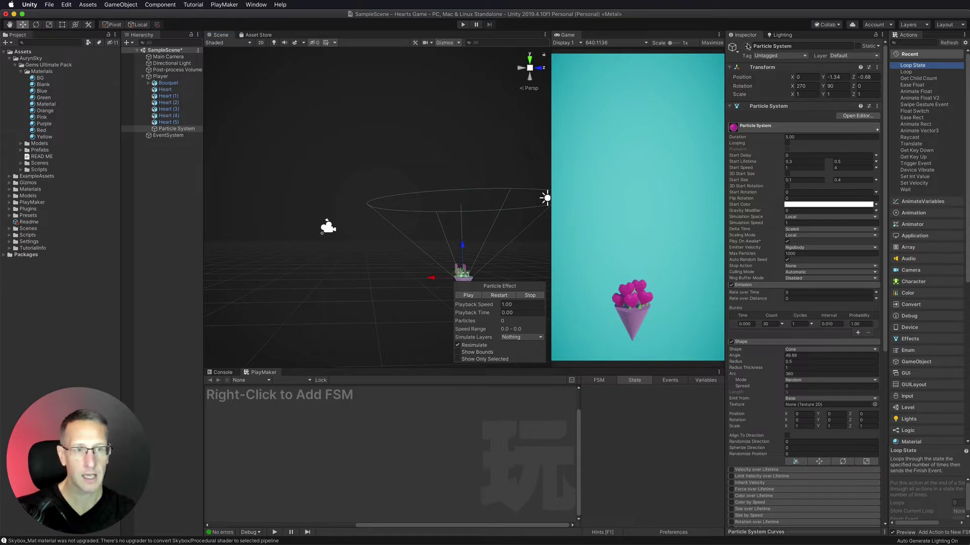
left_click(144, 77)
Create an empty game object at the root of the scene and name it Manager.
right_click(158, 94)
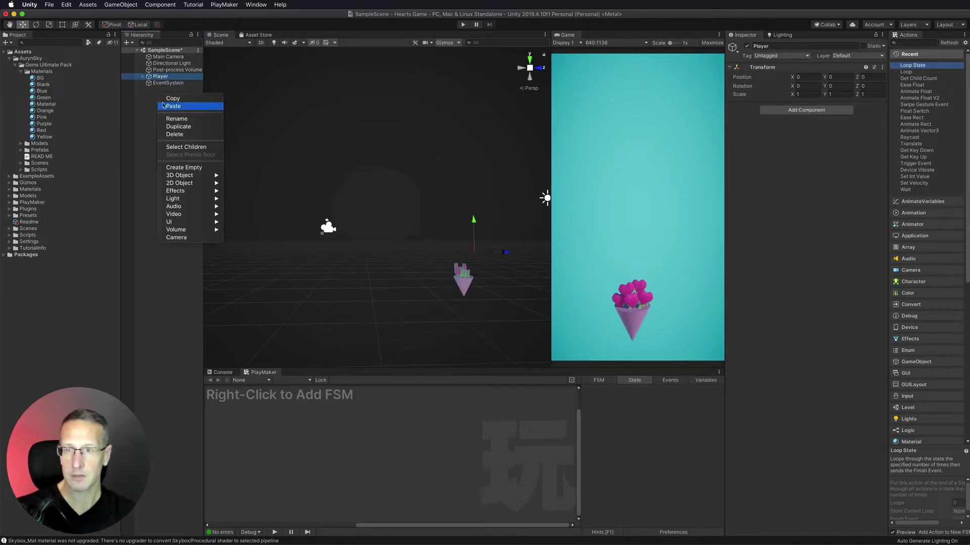
left_click(198, 168)
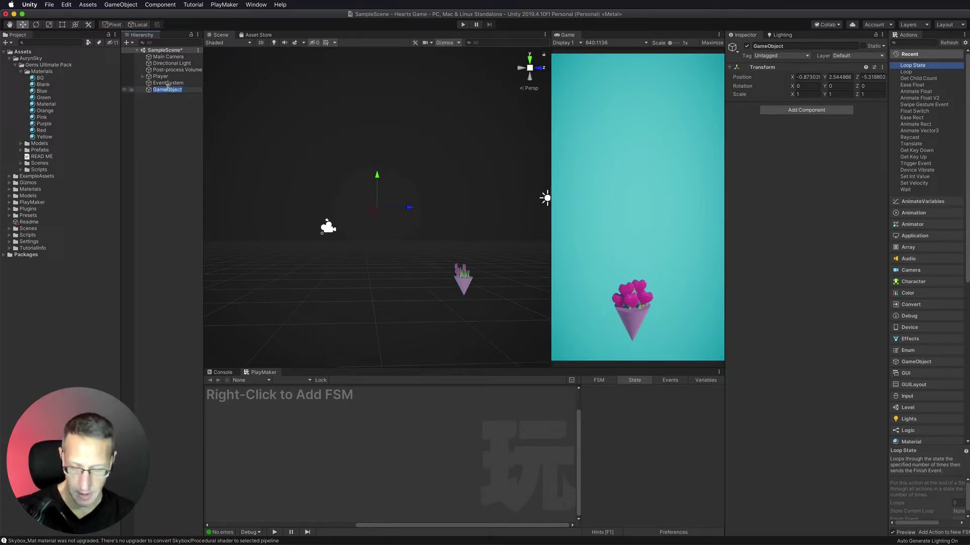
type("Manager")
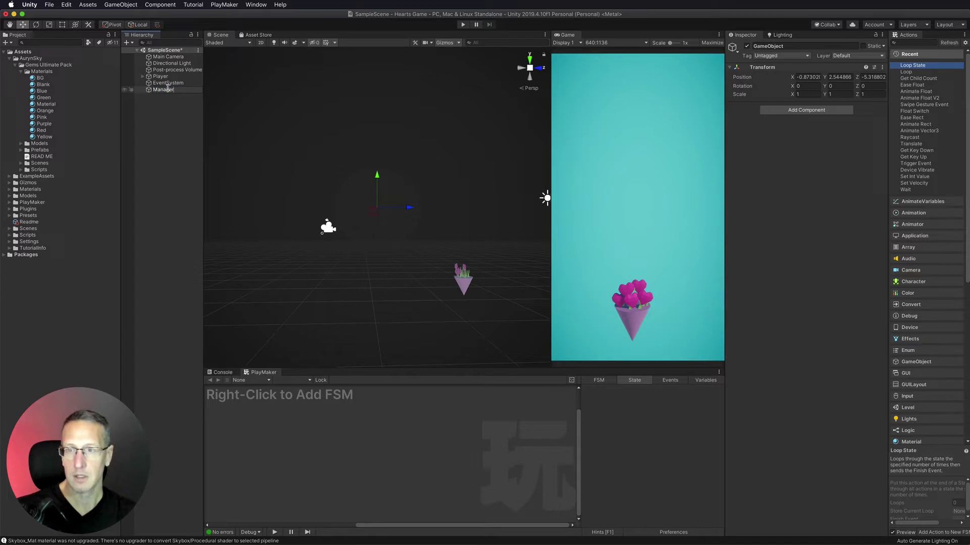
key("Return")
Create an empty child object under Manager and name it Movement.
right_click(165, 89)
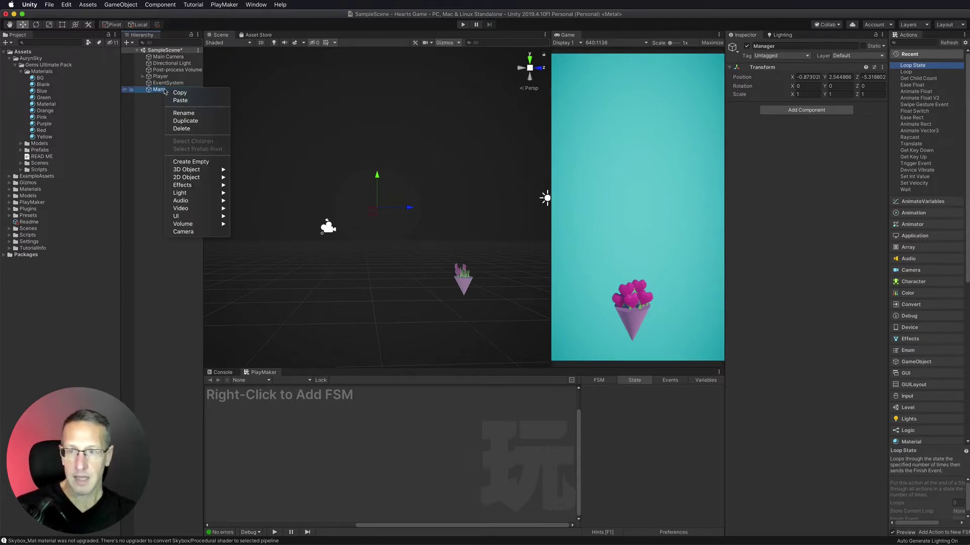
left_click(186, 162)
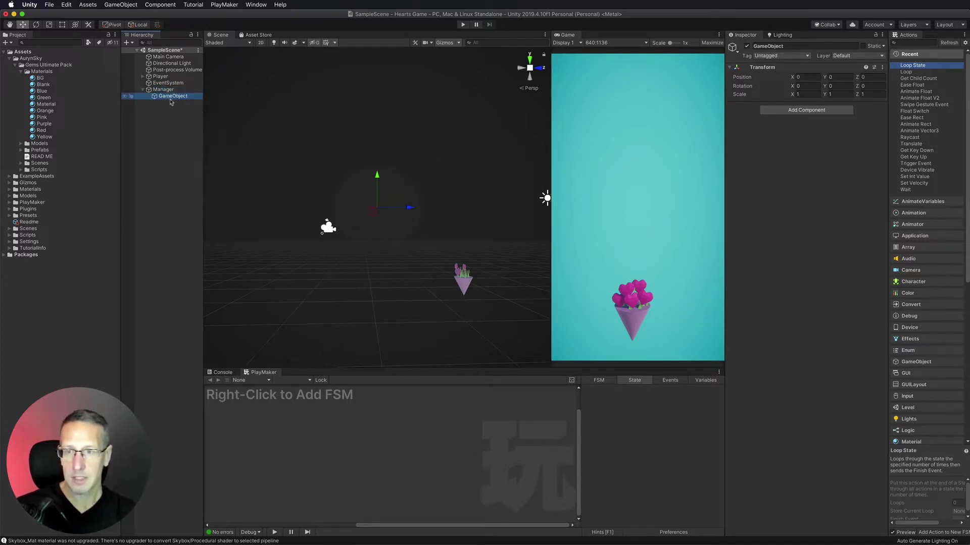
left_click(170, 96)
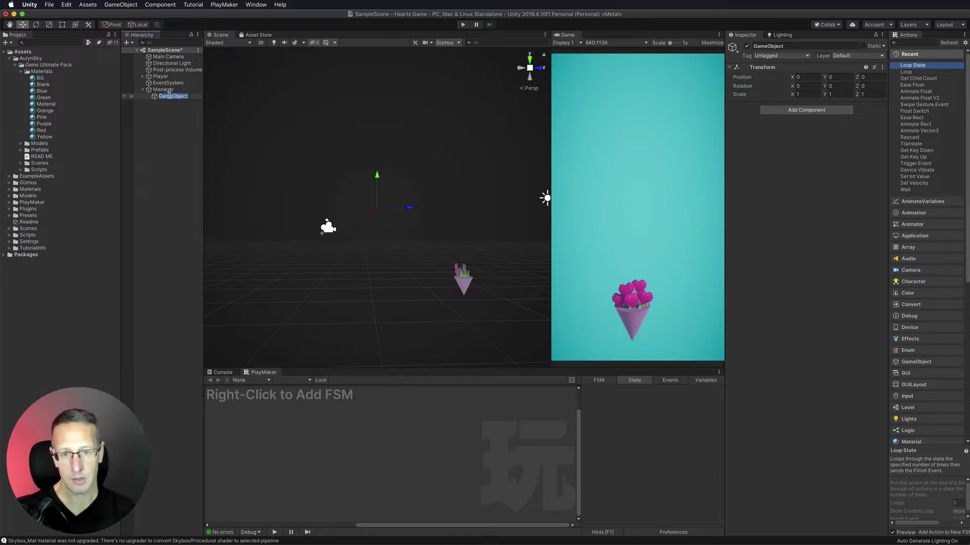
type("Movement")
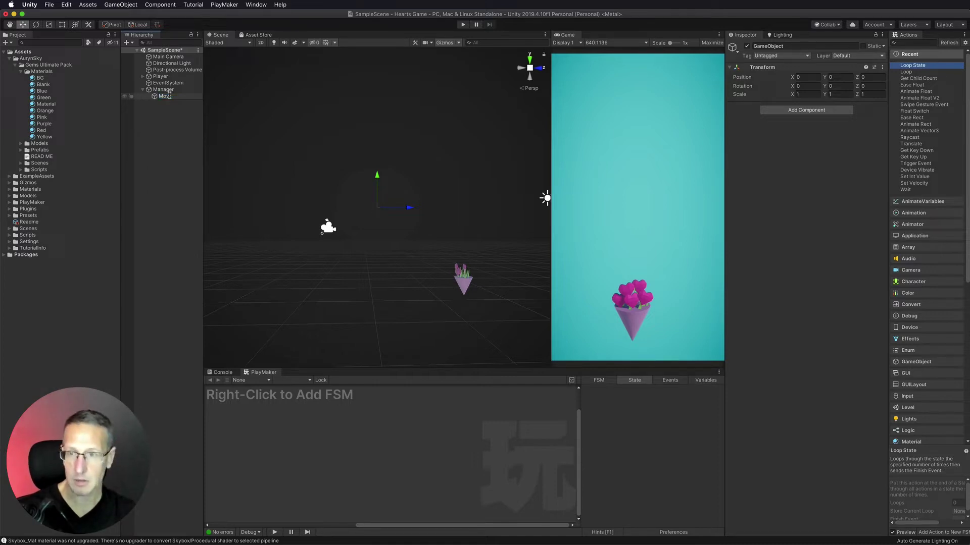
key("Return")
Add a PlayMaker FSM to the Movement object.
right_click(170, 98)
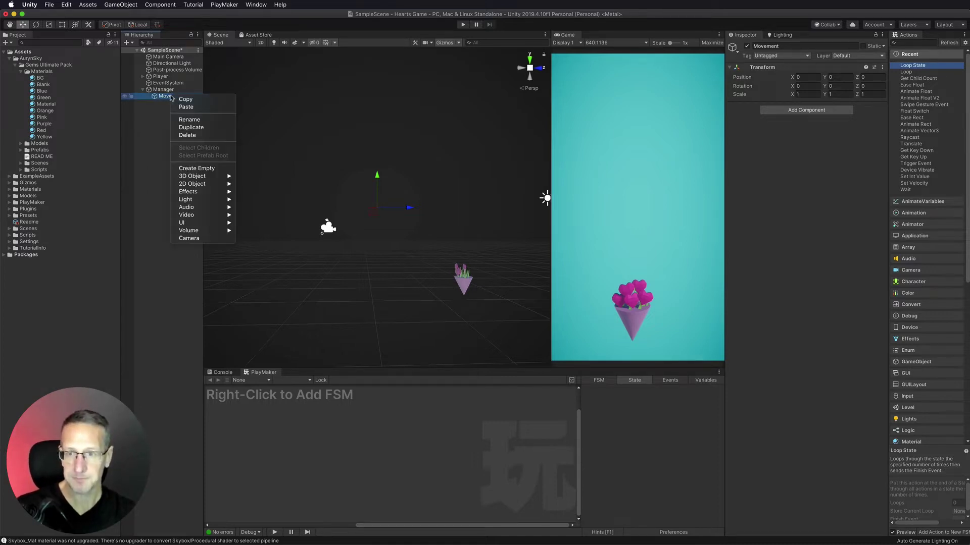
left_click(213, 273)
right_click(369, 433)
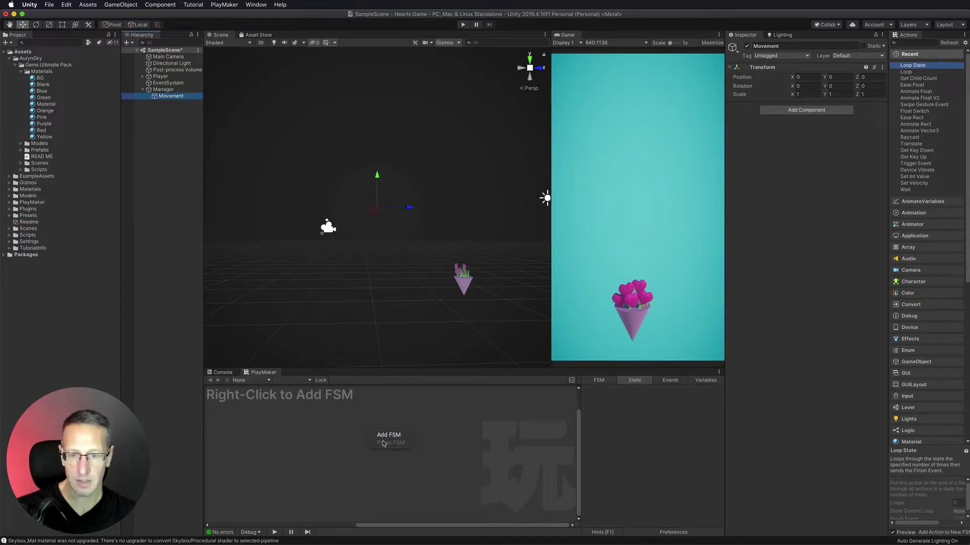
left_click(387, 435)
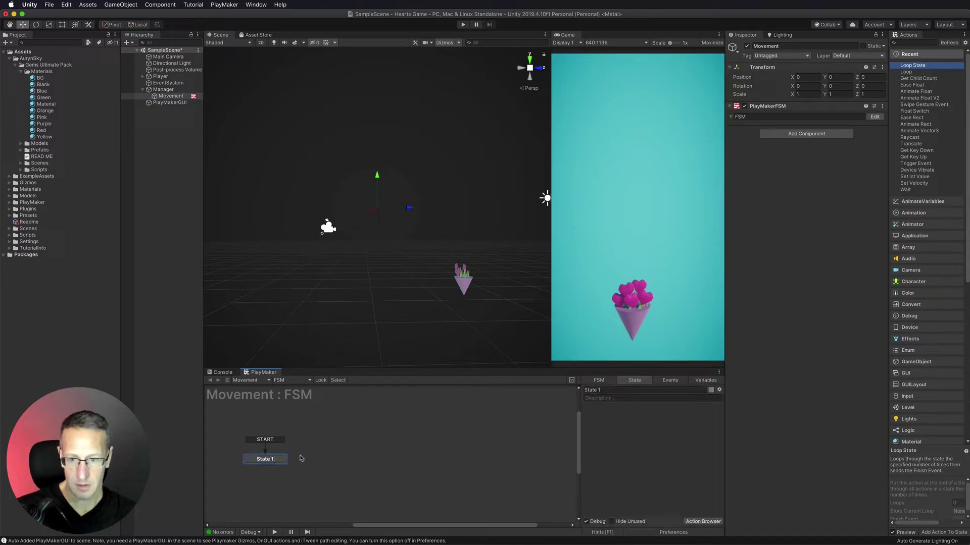
Find the Get Axis action by searching "get ax" and add it to State 1 of the Movement FSM.
left_click(271, 459)
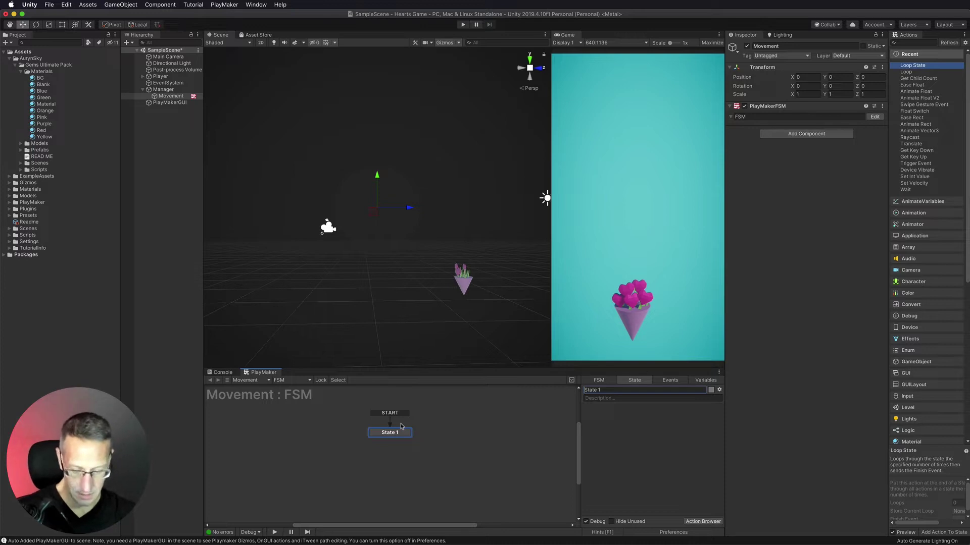
left_click(905, 42)
type("get")
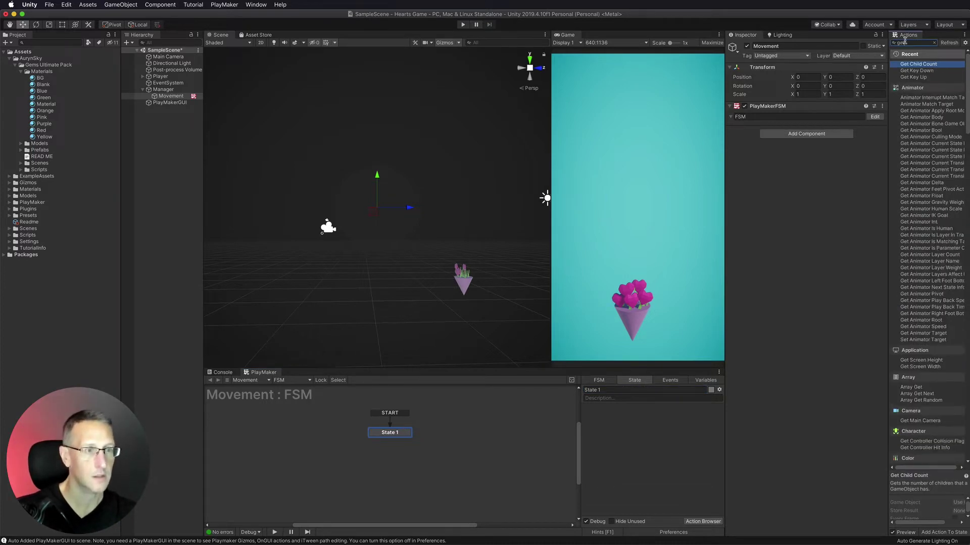
type(" ax")
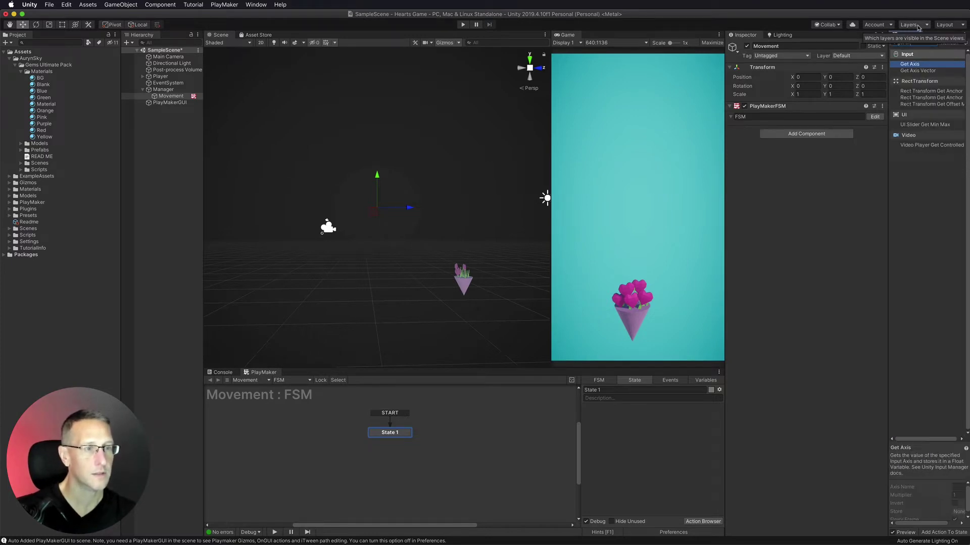
double_click(908, 64)
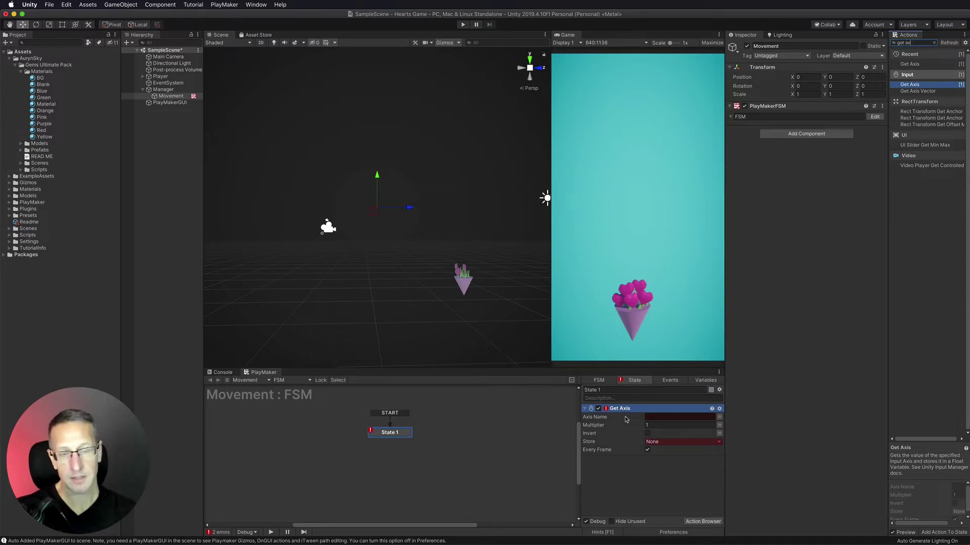
Open the Project Settings in an enlarged window and expand the Axes list of the Input Manager.
left_click(68, 5)
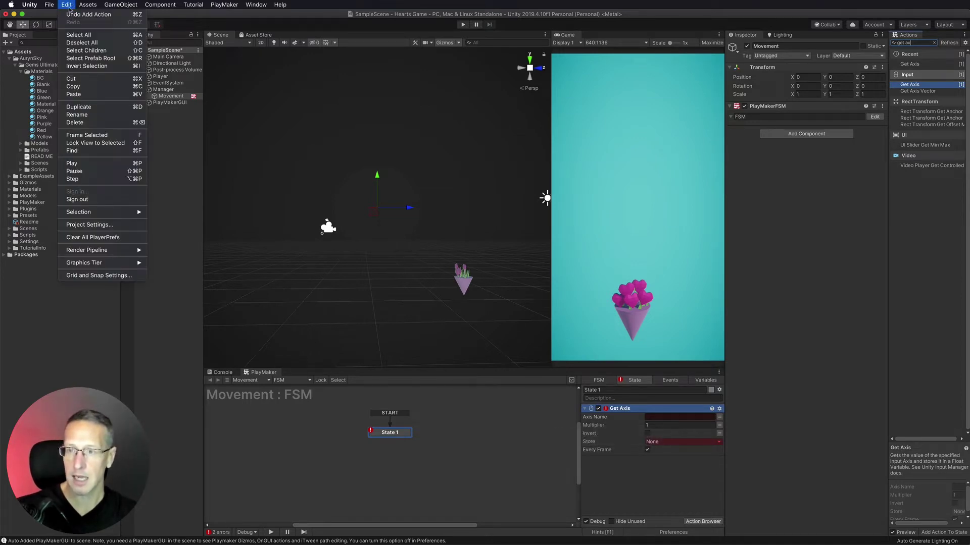
left_click(82, 224)
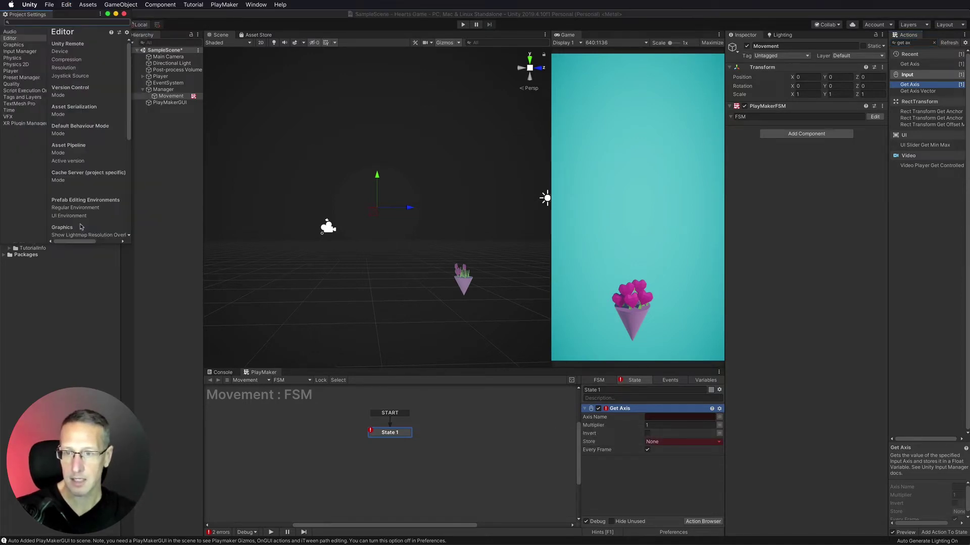
left_click_drag(60, 15, 297, 139)
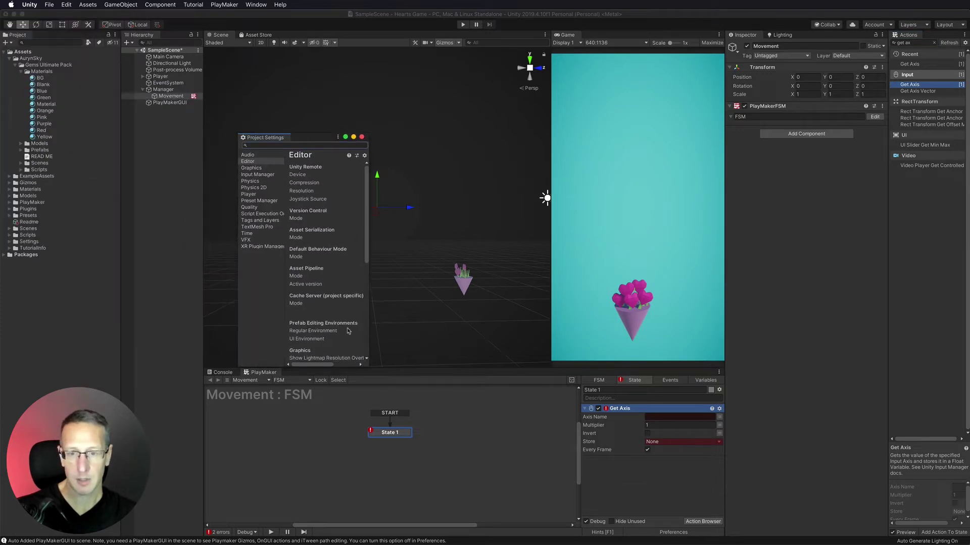
left_click_drag(367, 366, 778, 439)
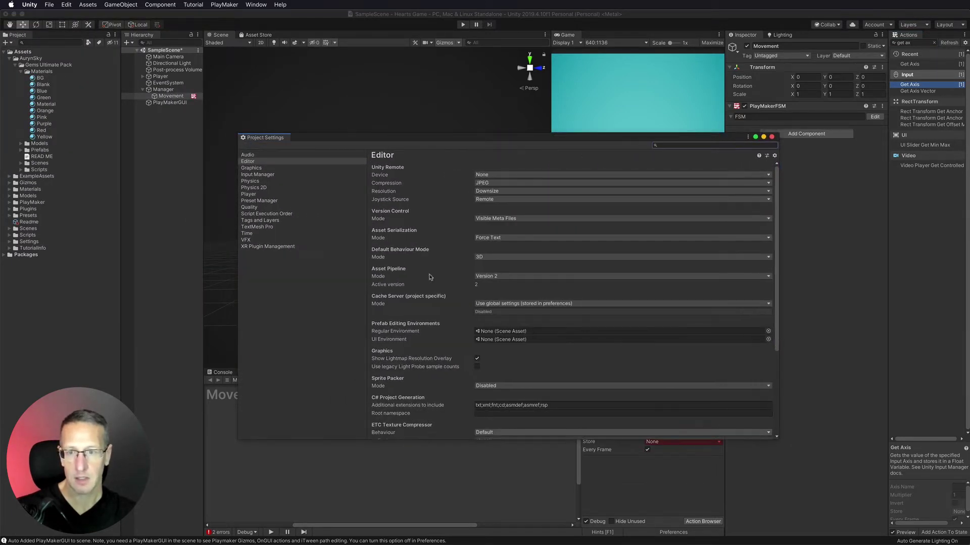
left_click(266, 176)
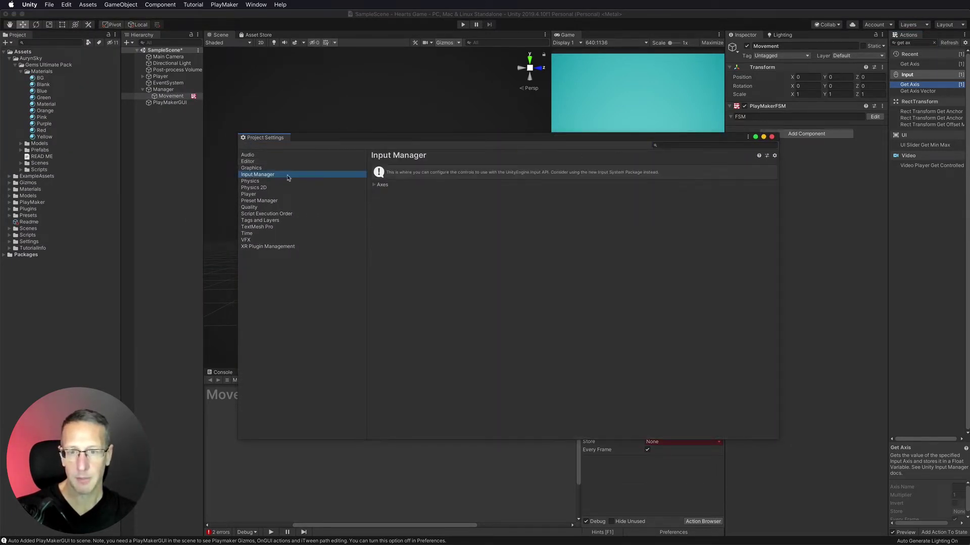
left_click(378, 185)
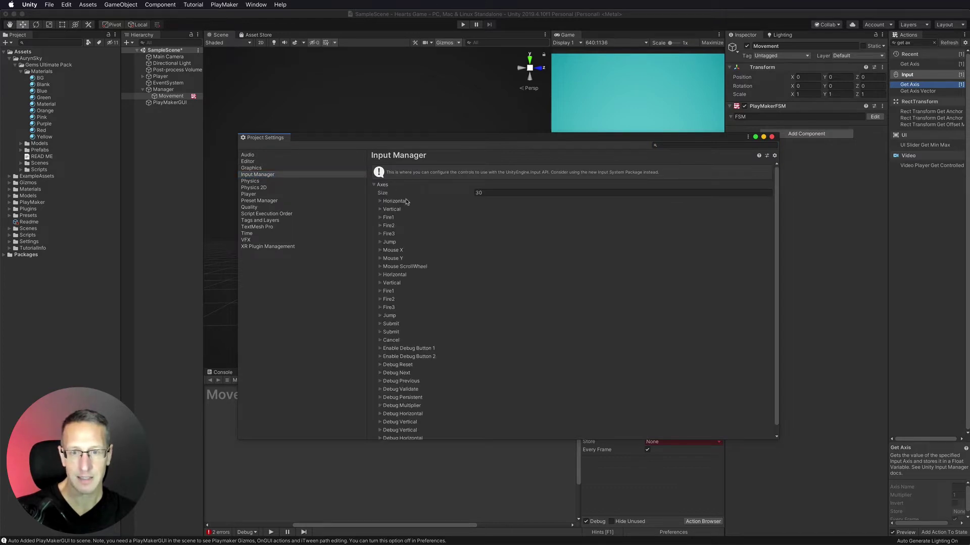
Examine the first Horizontal axis, checking its name and its negative and positive button assignments.
left_click(379, 201)
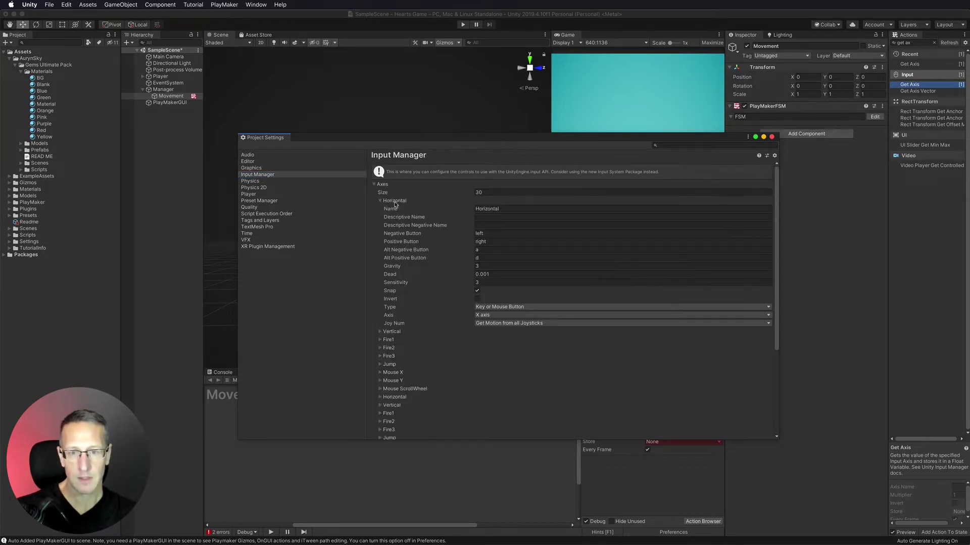
left_click(394, 201)
left_click(404, 201)
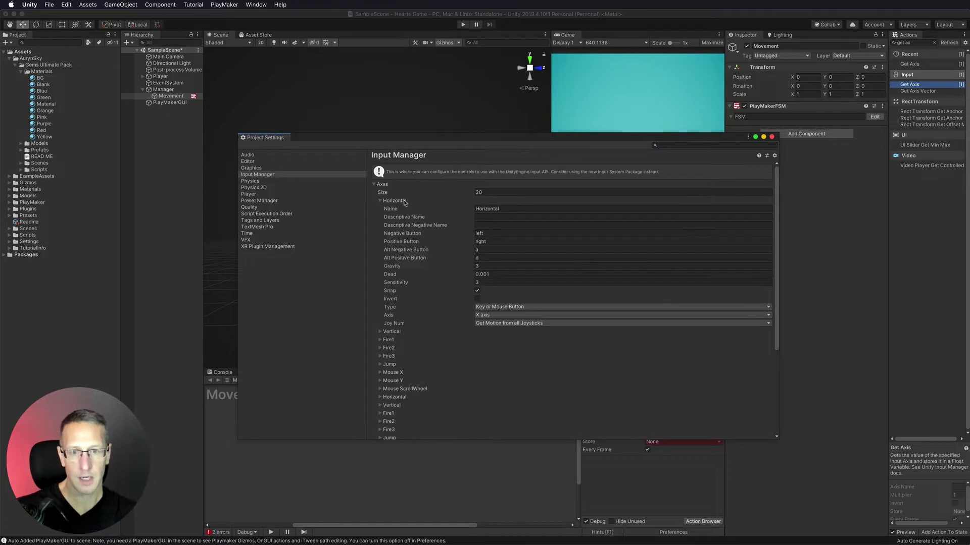
left_click(518, 212)
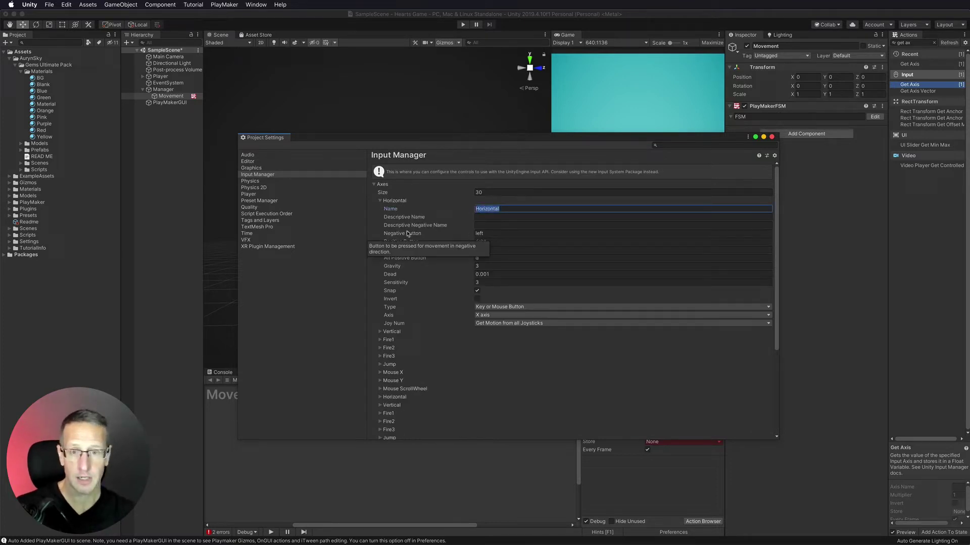
left_click(502, 234)
left_click(502, 242)
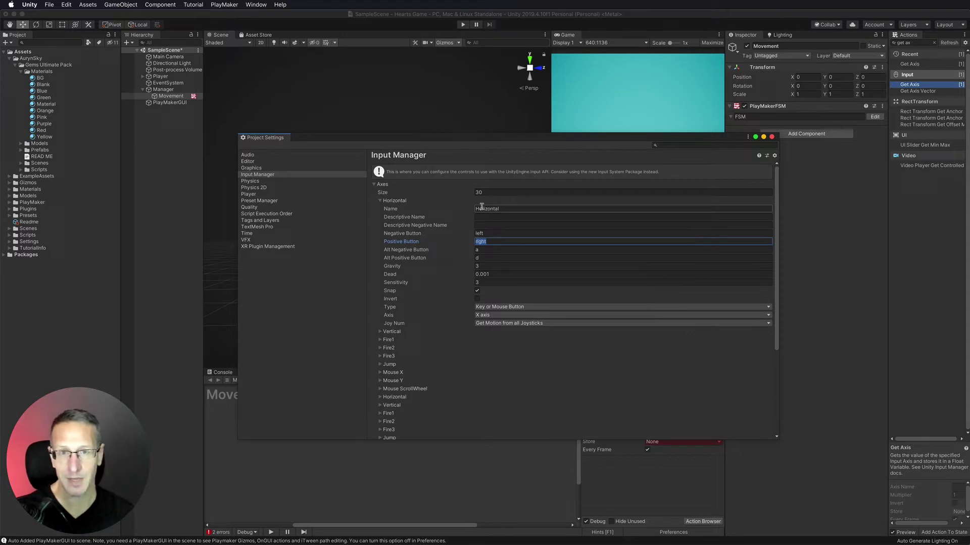
Copy the axis name Horizontal from the Input Manager and paste it as the Get Axis action's Axis Name.
left_click(508, 208)
key("super+c")
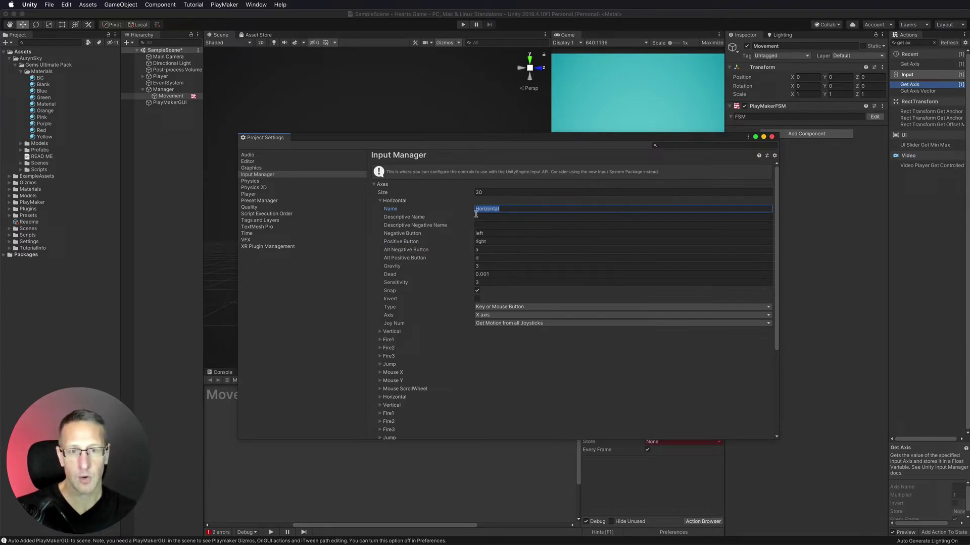
left_click(770, 137)
left_click(696, 417)
key("super+v")
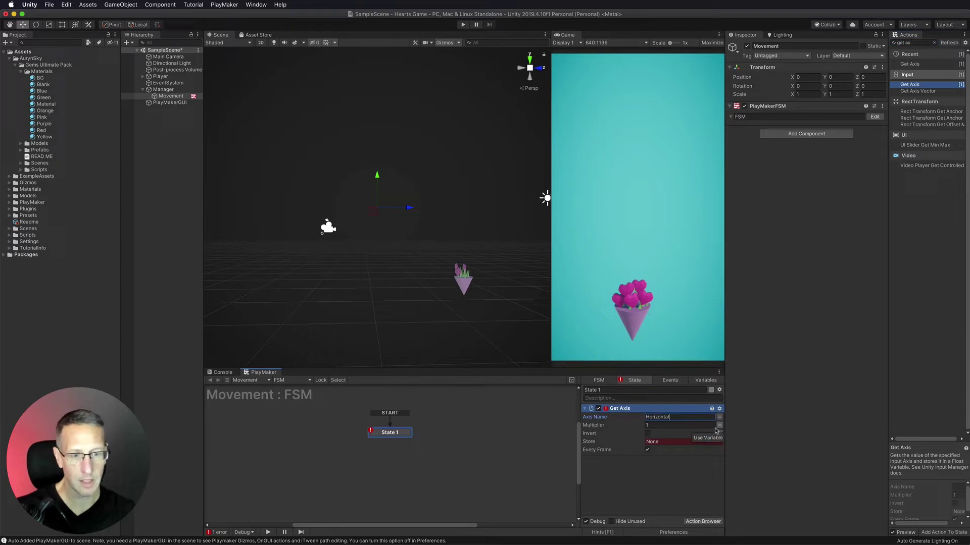
Store the Get Axis result in a new variable named X Move.
left_click(668, 442)
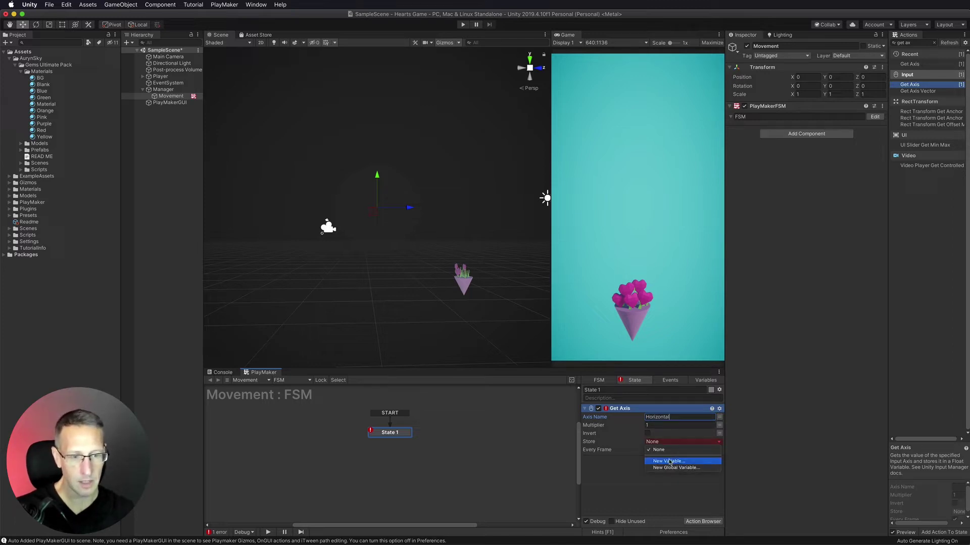
left_click(668, 461)
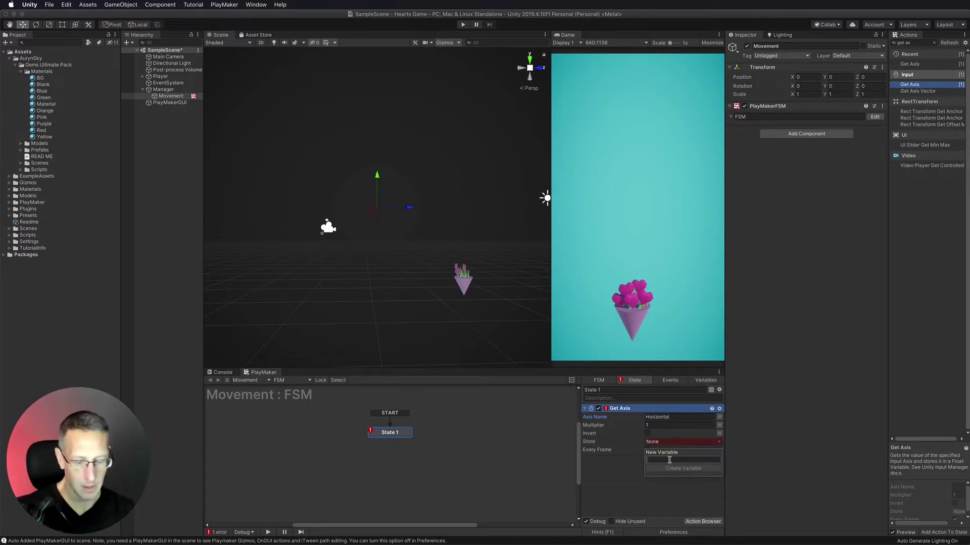
type("Mov")
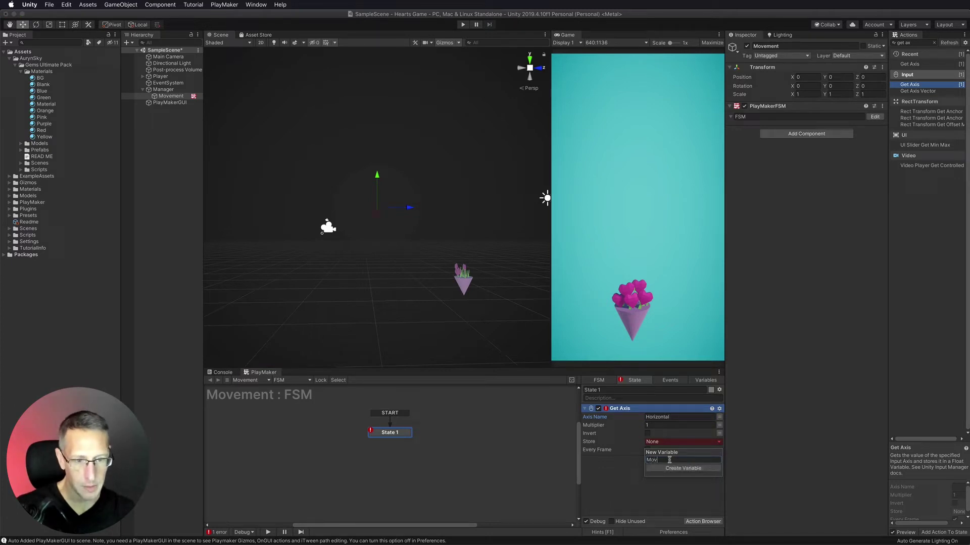
type("ement")
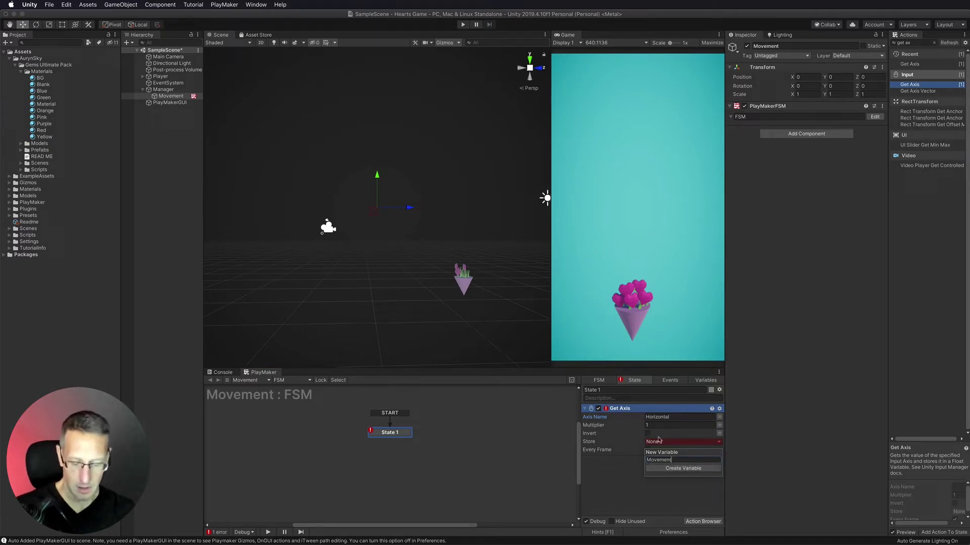
type(" X")
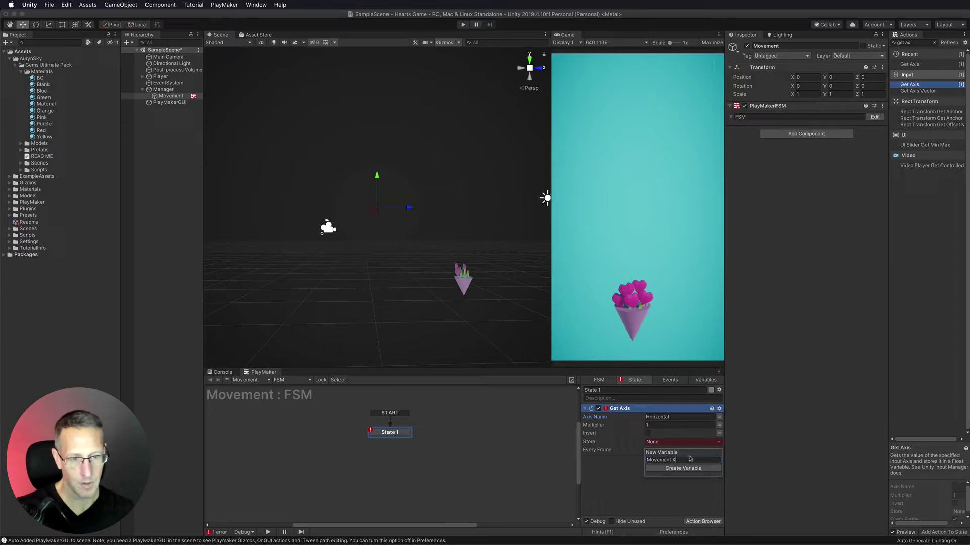
left_click_drag(673, 460, 614, 462)
key("BackSpace")
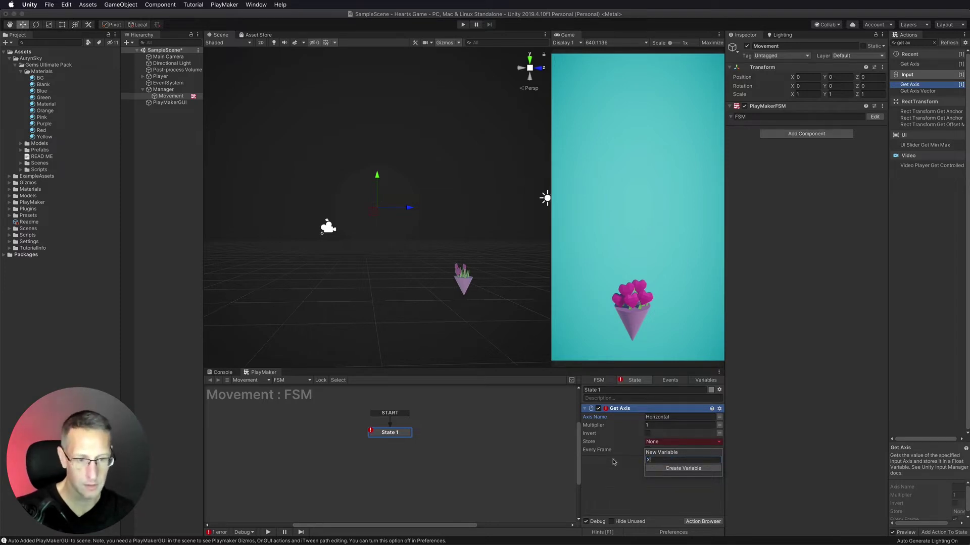
type("Move")
key("Return")
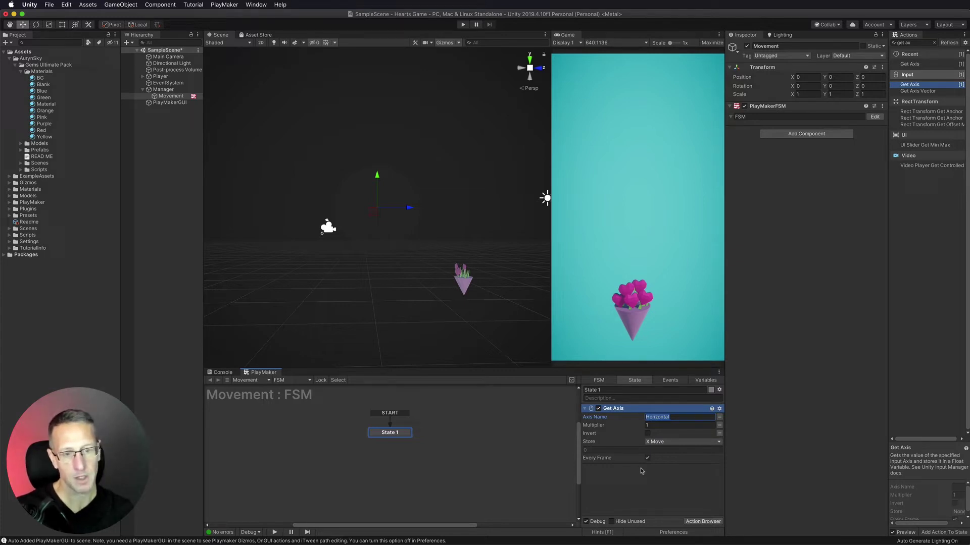
Find the physics Set Velocity action by searching "set ve", add it to State 1 and place it below Get Axis.
type("set ve")
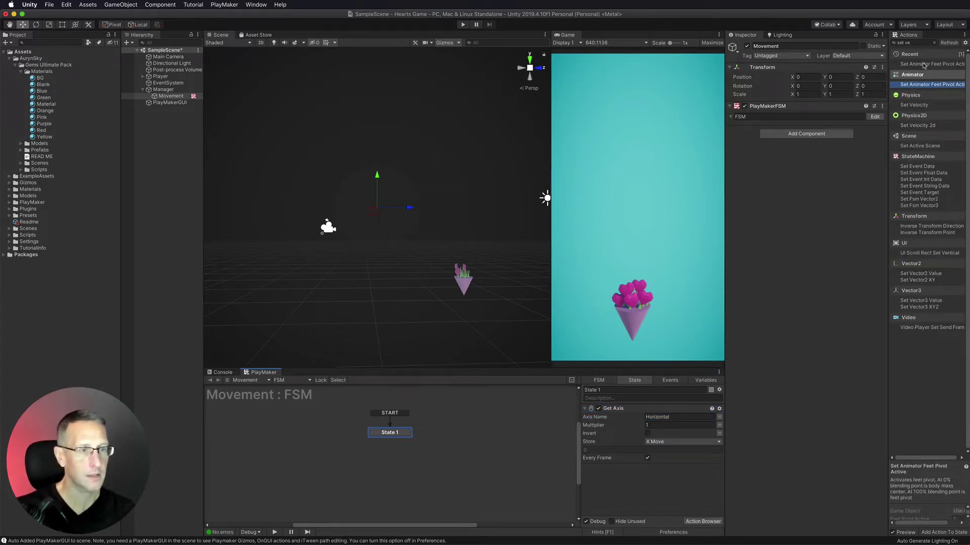
double_click(912, 105)
left_click(584, 409)
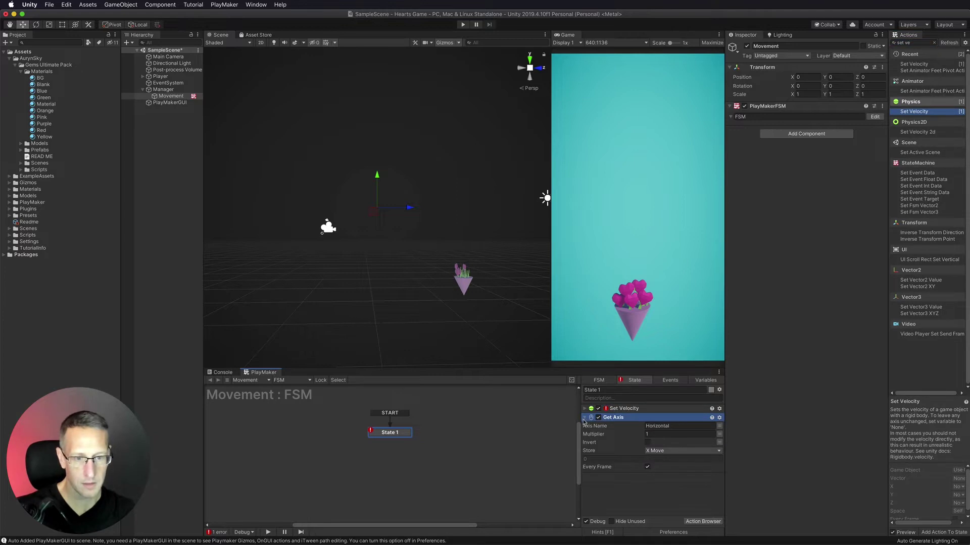
left_click_drag(611, 410, 616, 429)
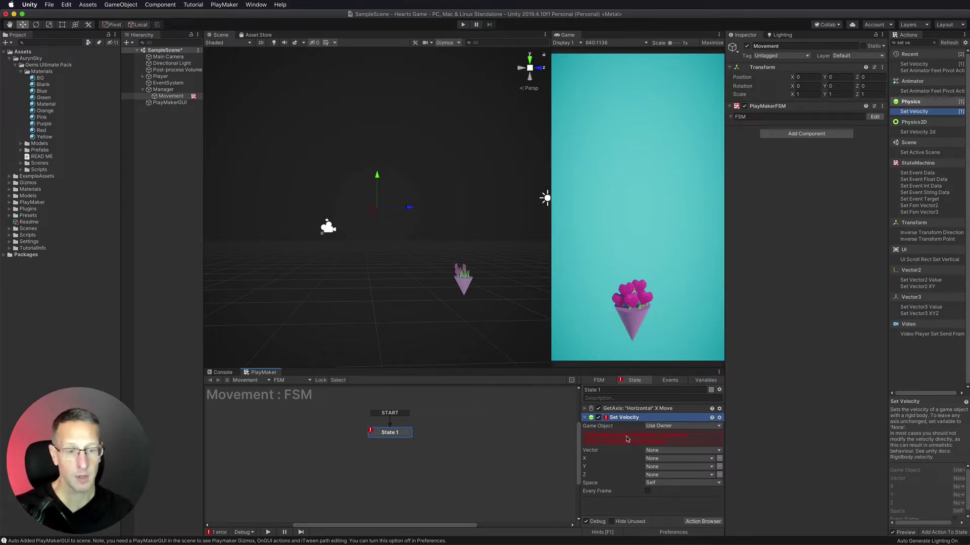
Specify the Player as the Set Velocity action's game object and add the required Rigidbody to it.
left_click(652, 426)
left_click(673, 436)
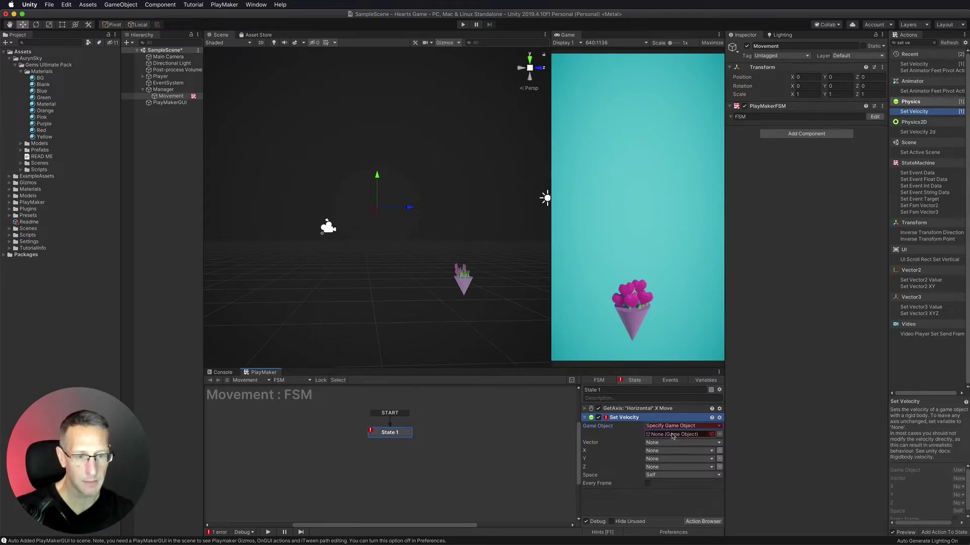
left_click_drag(158, 77, 680, 436)
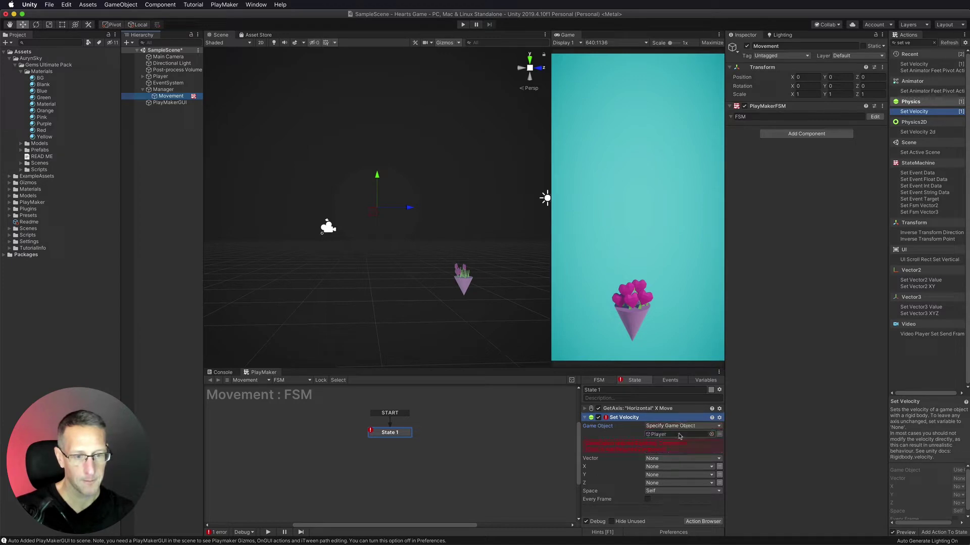
left_click(621, 448)
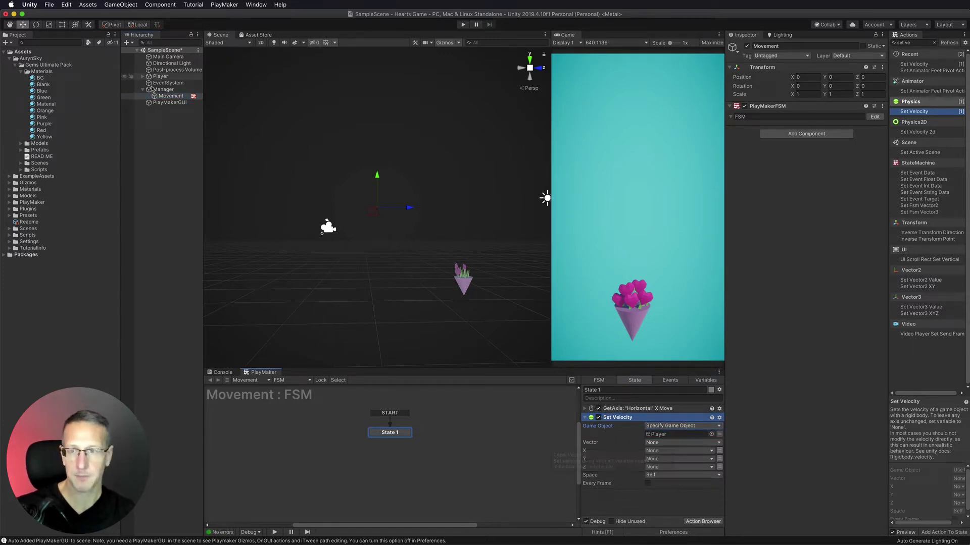
Turn off Use Gravity on the Player's Rigidbody and add a Box Collider to the Player.
left_click(159, 76)
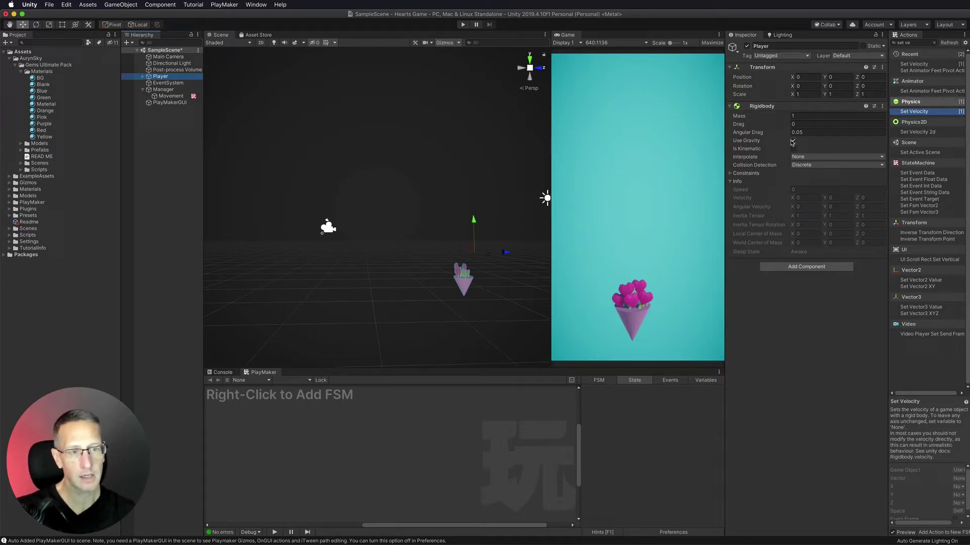
left_click(792, 141)
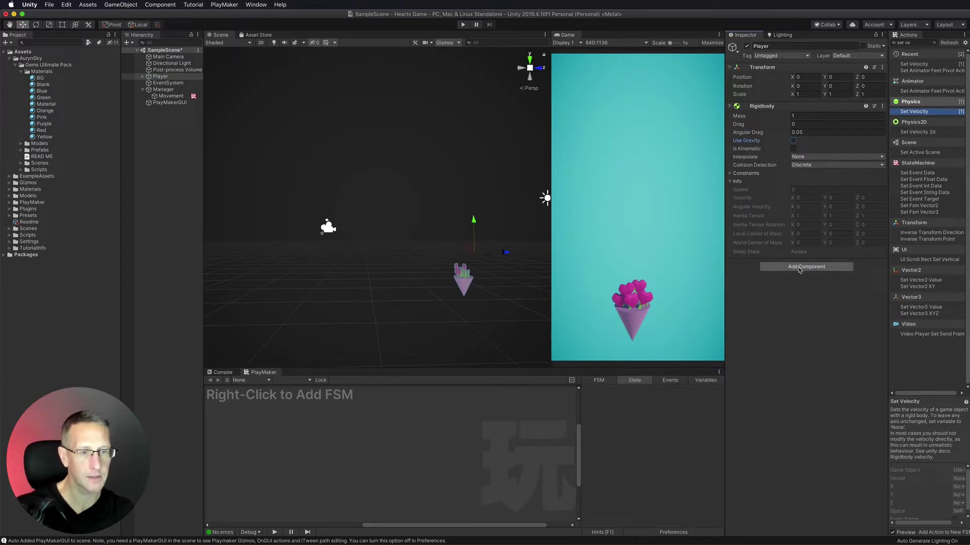
left_click(799, 267)
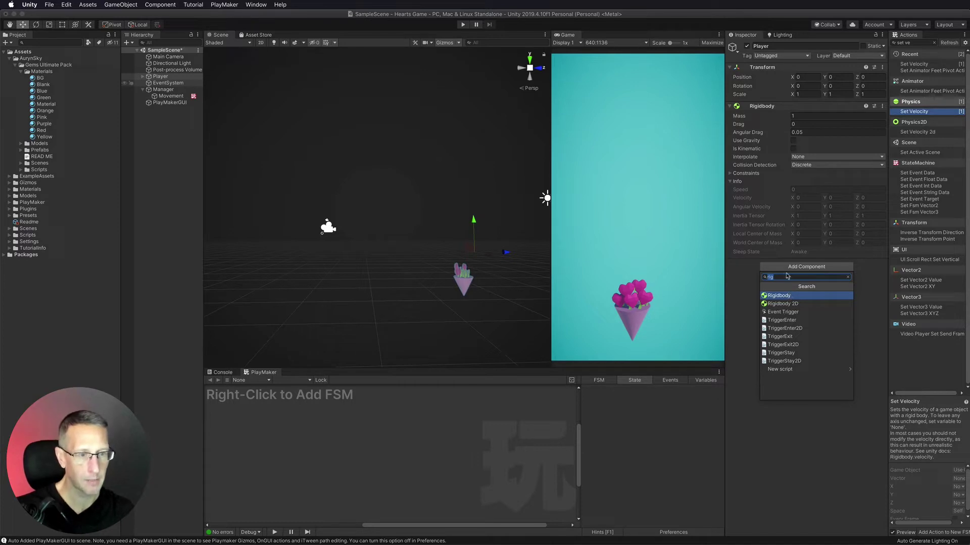
type("box")
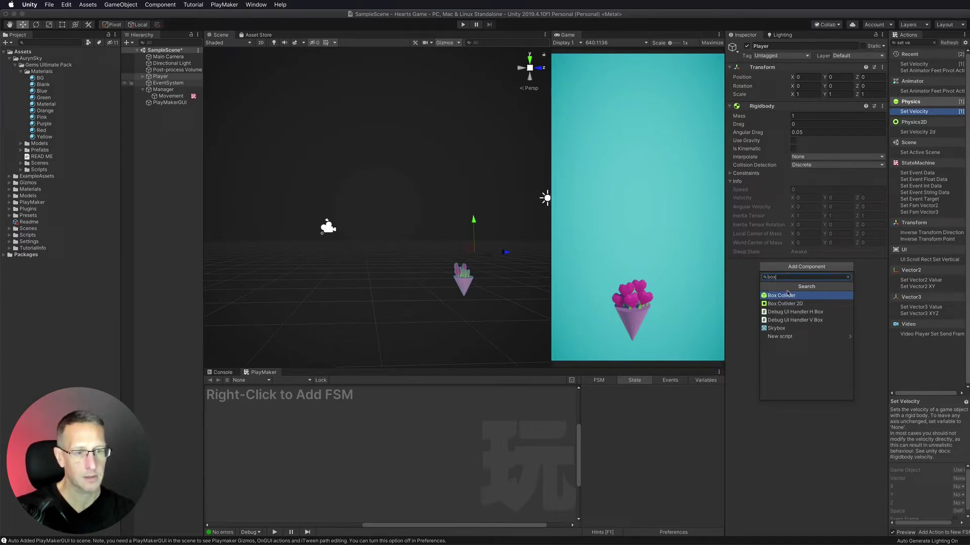
left_click(786, 296)
Resize the Player's Box Collider around the flower bouquet to about 1.23 × 1.62 × 0.85.
left_click(796, 272)
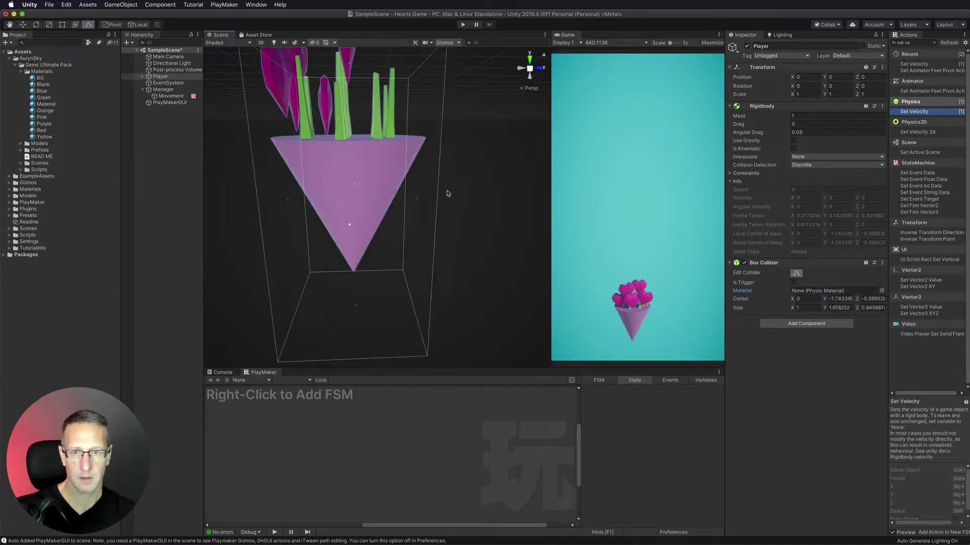
scroll(447, 193, "down", 3)
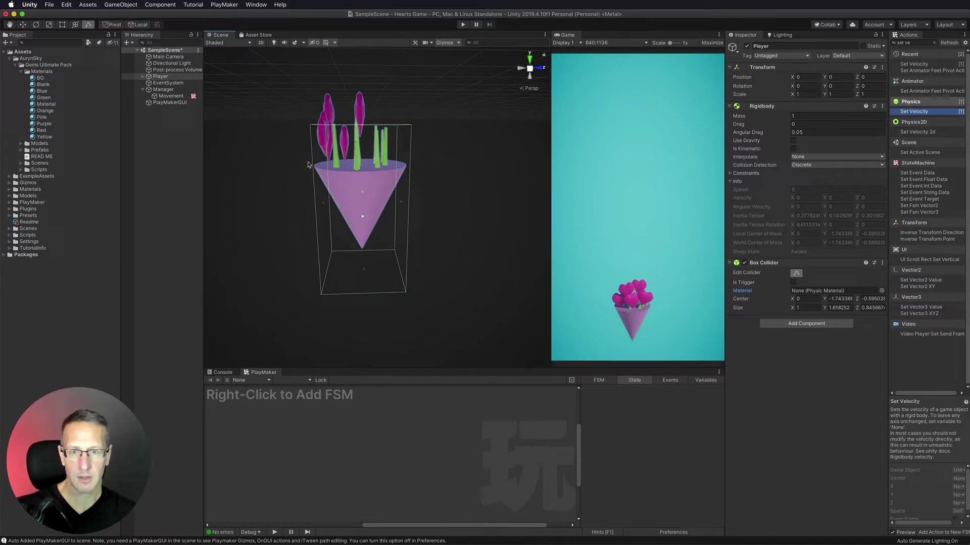
left_click_drag(289, 187, 465, 196, "alt")
scroll(344, 216, "down", 2)
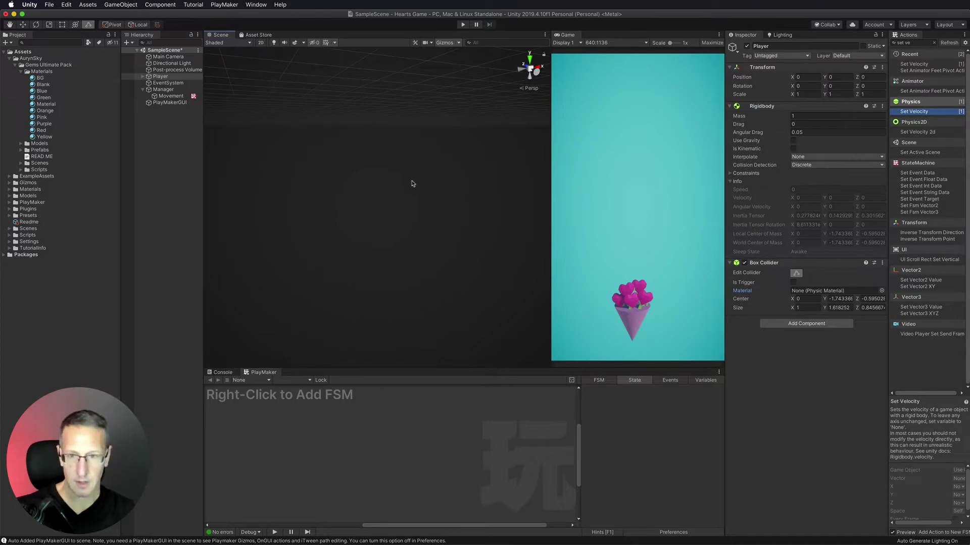
key("f")
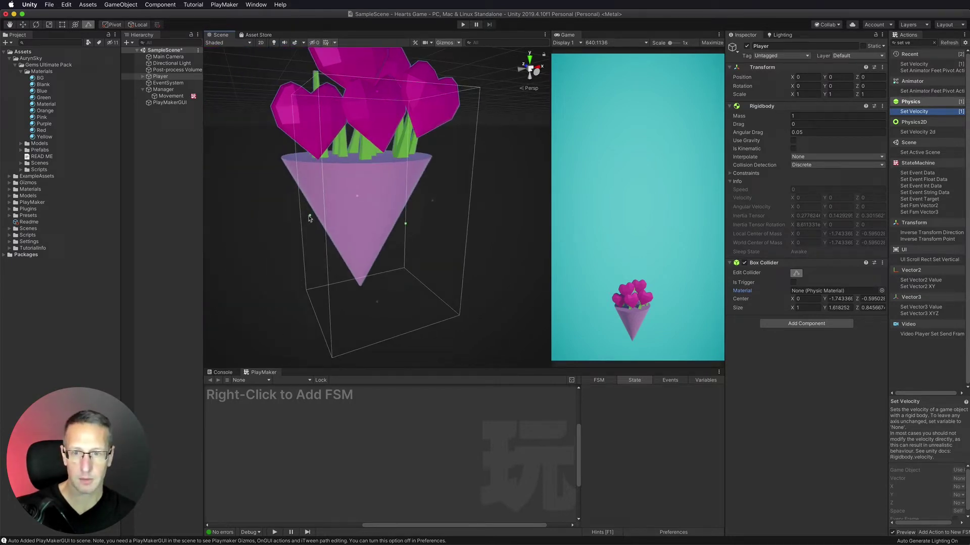
left_click_drag(306, 223, 284, 215, "alt")
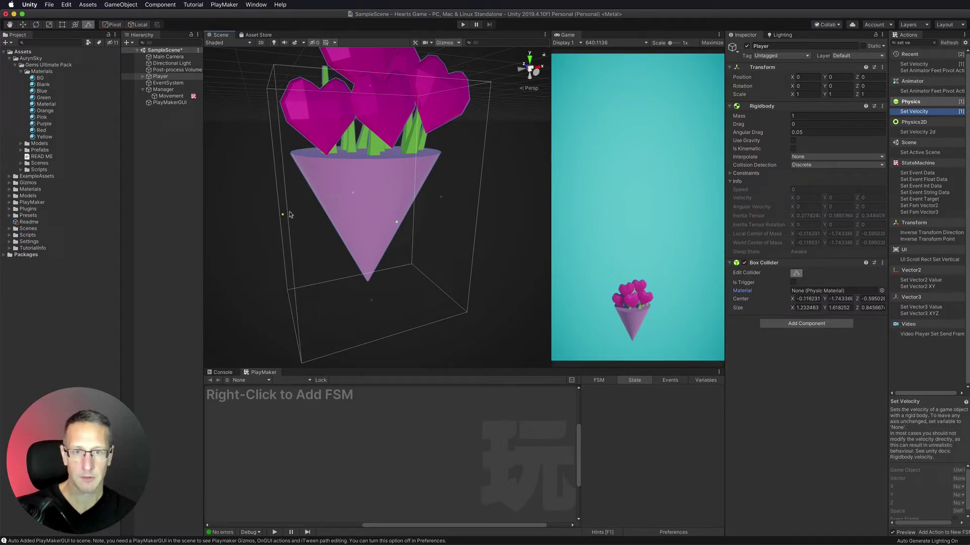
scroll(454, 197, "down", 3)
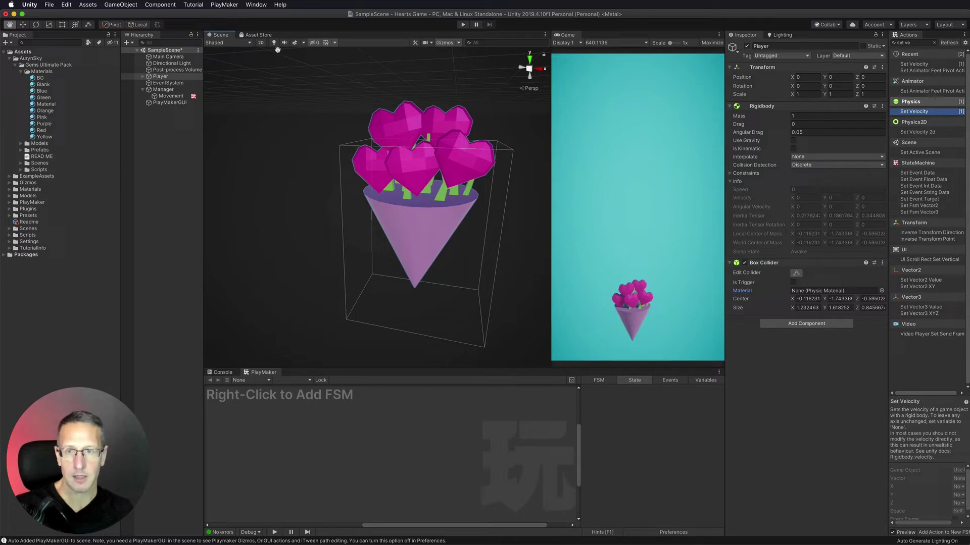
Make the Movement FSM's Set Velocity action run every frame and assign the X Move variable to its X velocity.
left_click(170, 96)
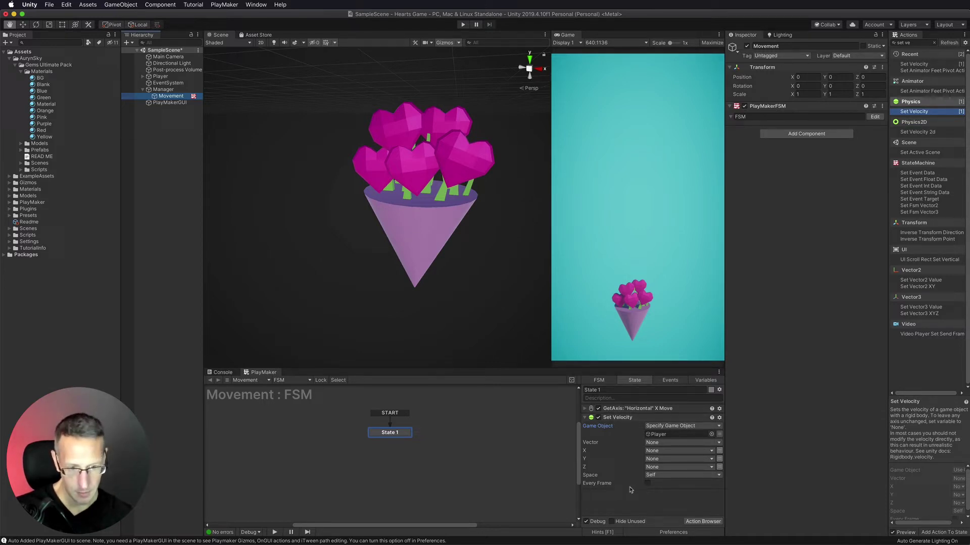
left_click(648, 484)
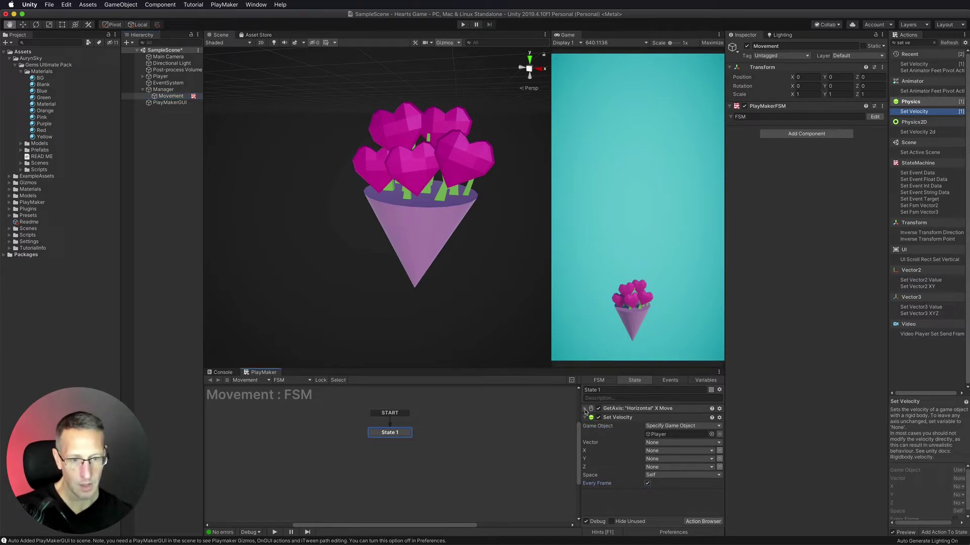
left_click(614, 409)
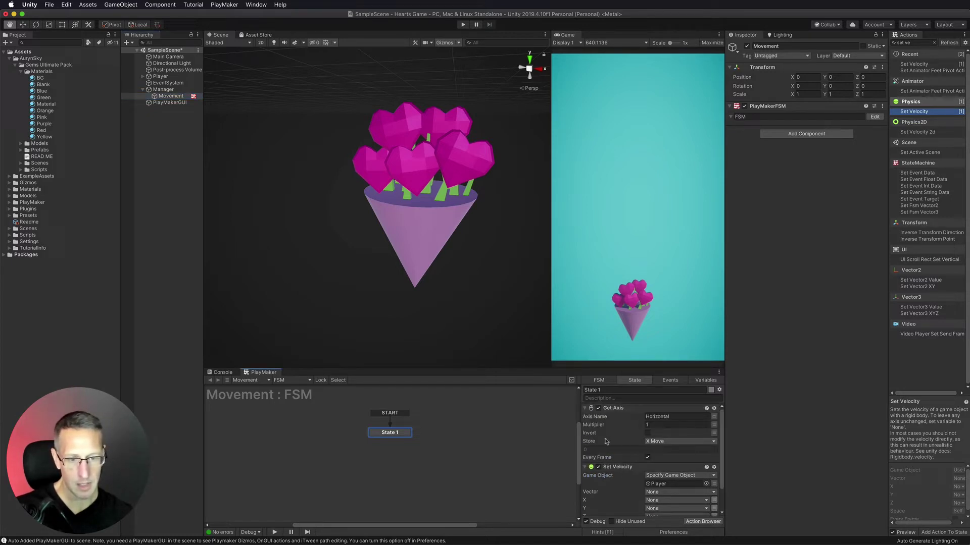
left_click(584, 409)
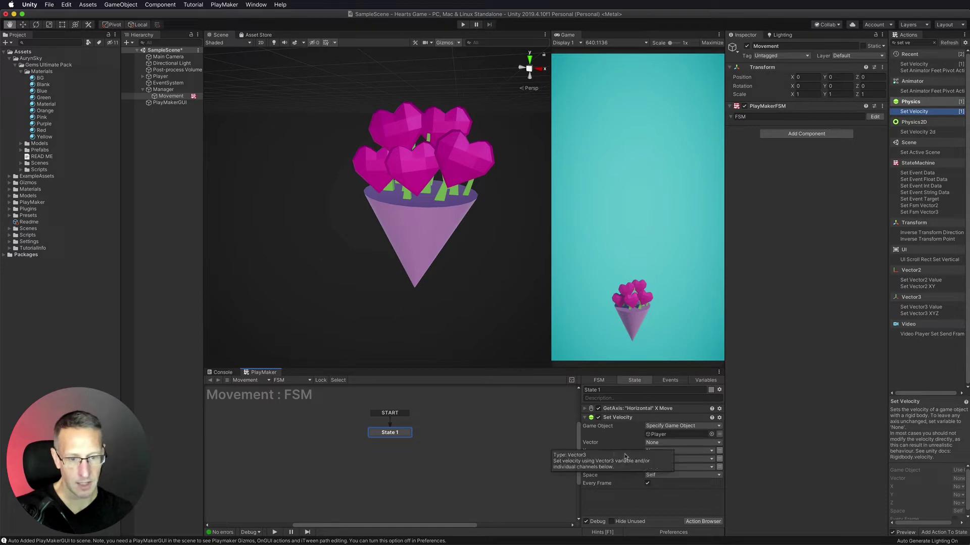
left_click(673, 452)
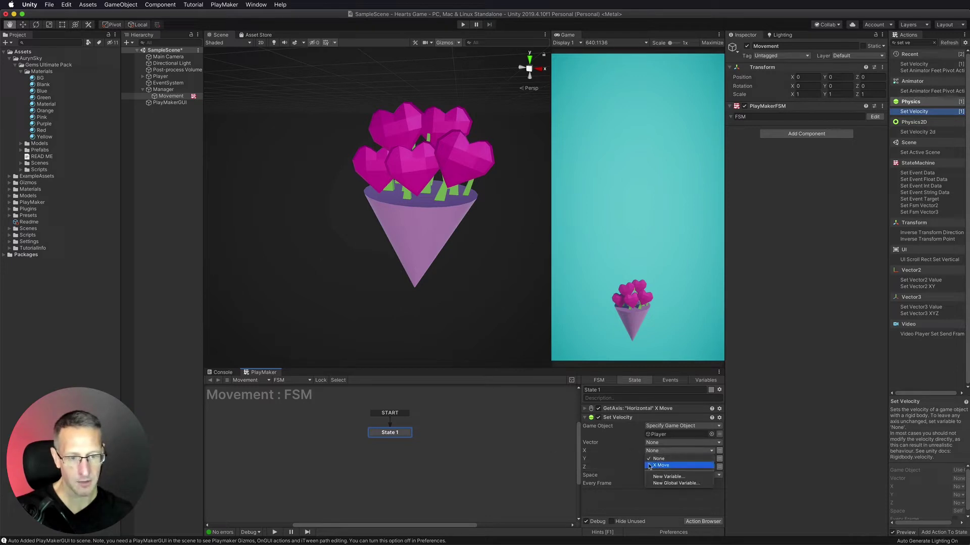
left_click(663, 465)
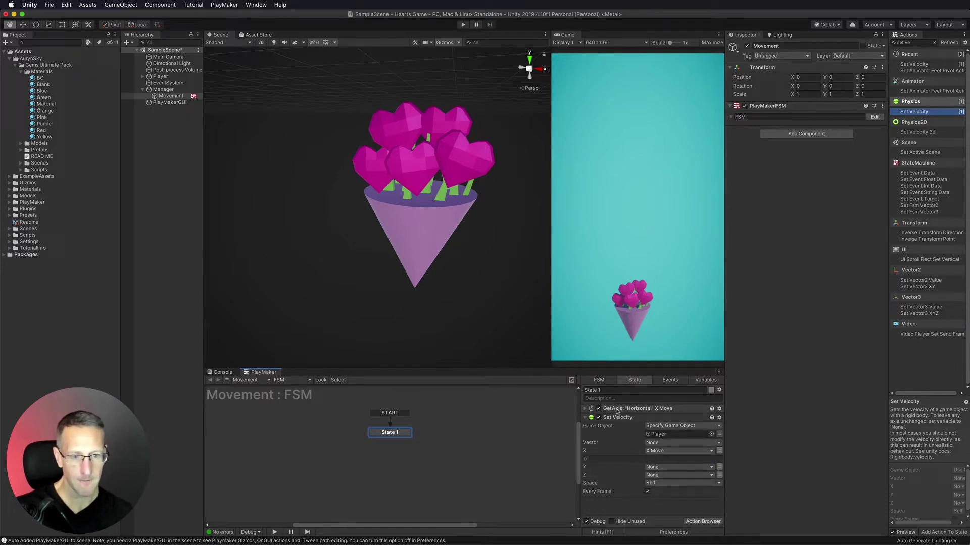
left_click(616, 410)
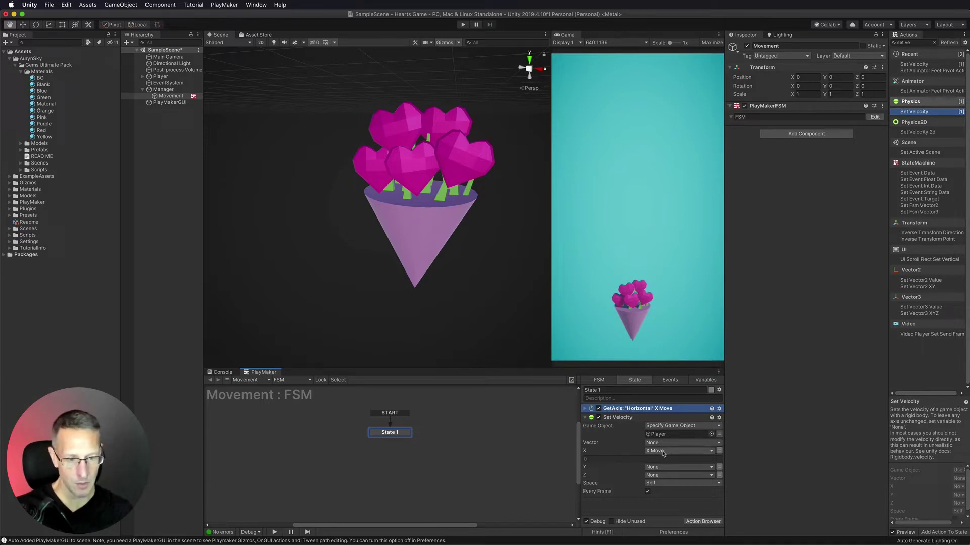
Play-test the game by moving the bouquet left and right, then stop the game.
left_click(462, 24)
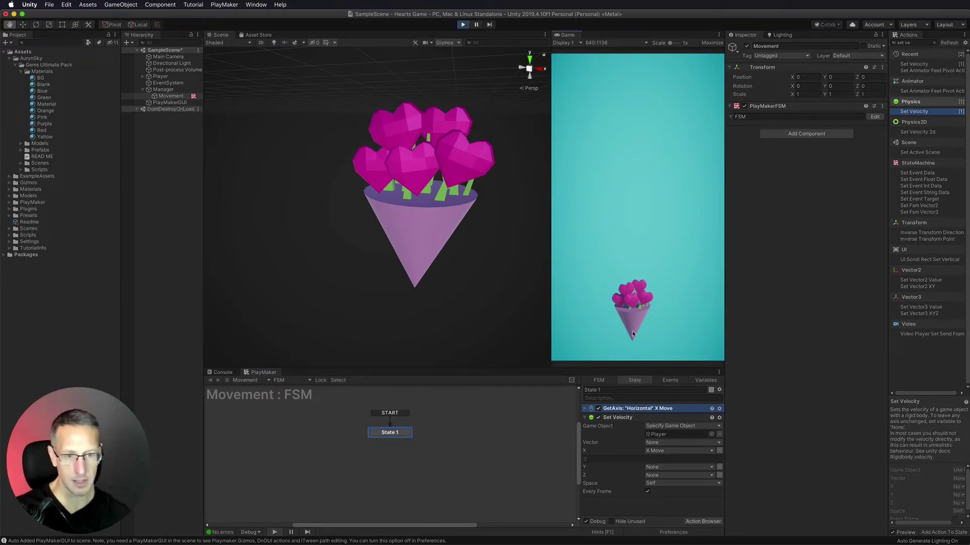
key("Left")
key("Right")
left_click(462, 26)
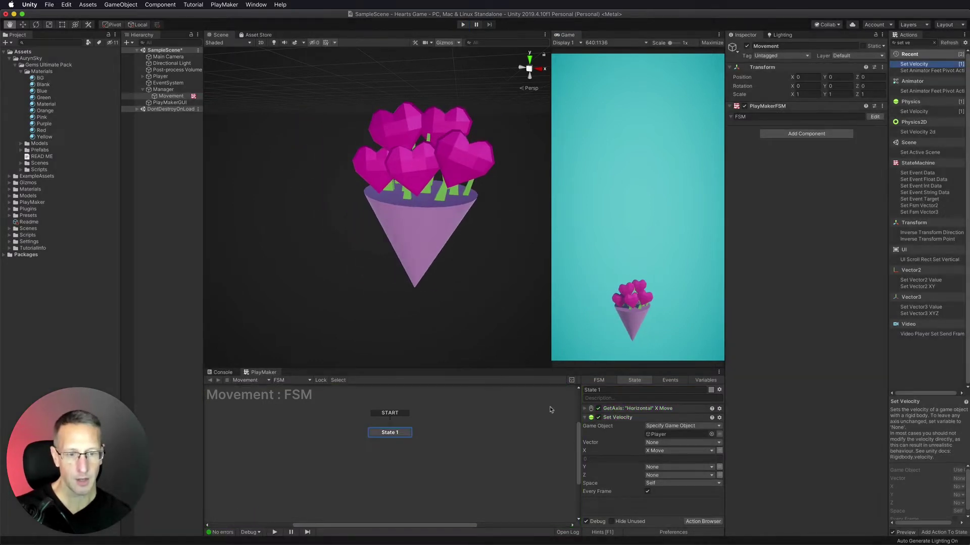
Set the Get Axis multiplier to 3 and run the game to test the movement speed.
left_click(585, 409)
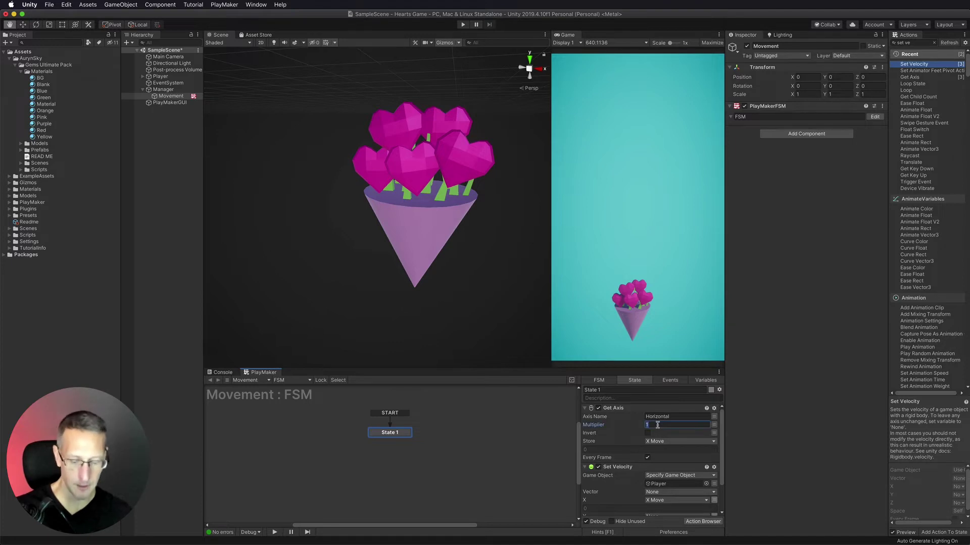
type("3")
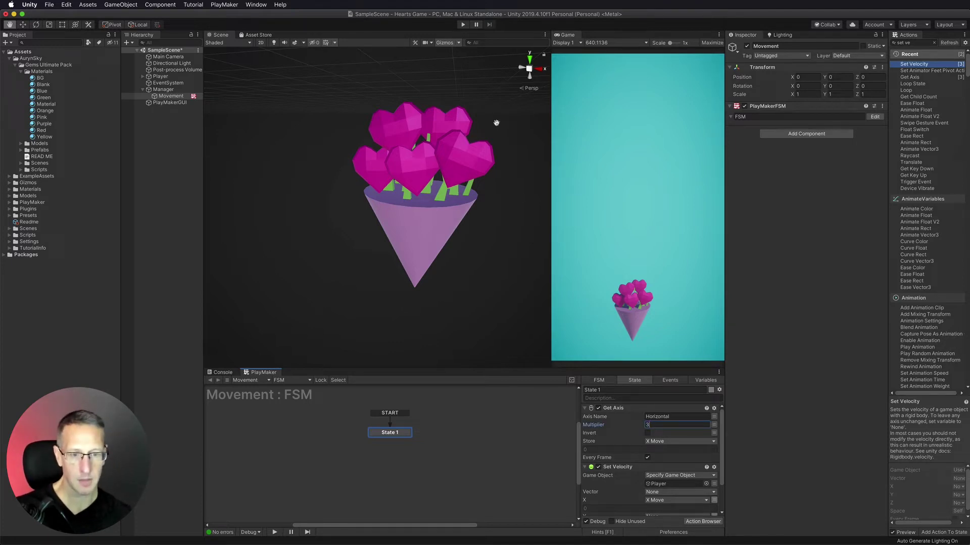
left_click(462, 25)
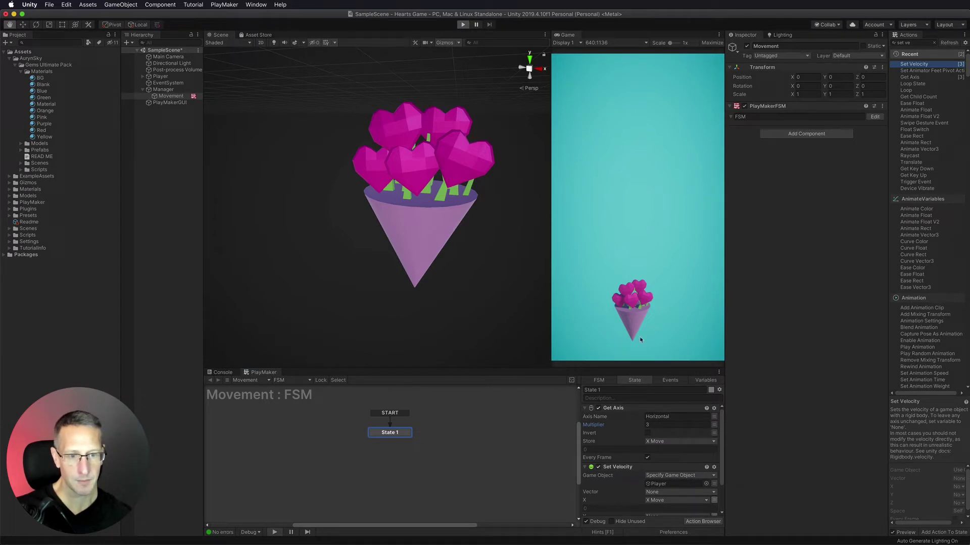
Steer the bouquet left and right in the running game to judge its speed, and stop the game.
key("Left")
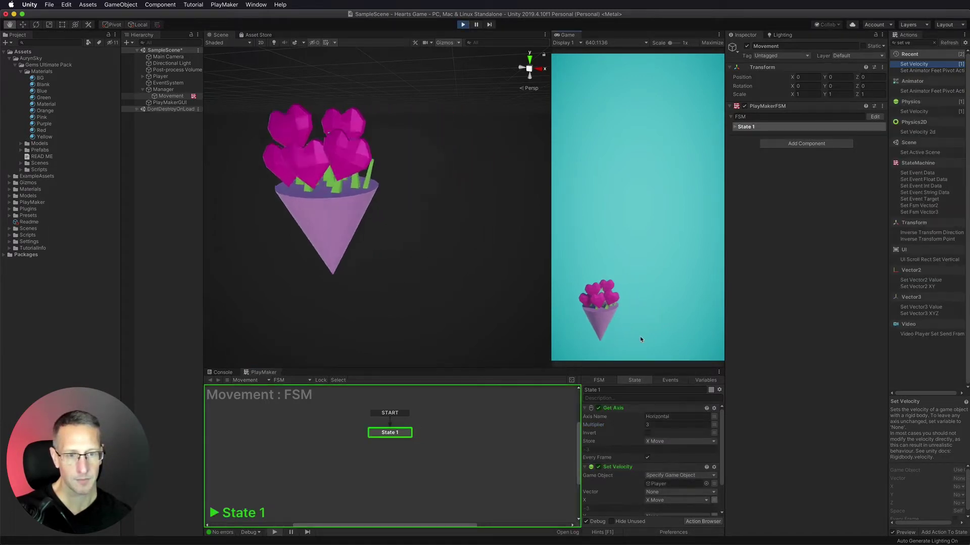
key("Right")
key("Left")
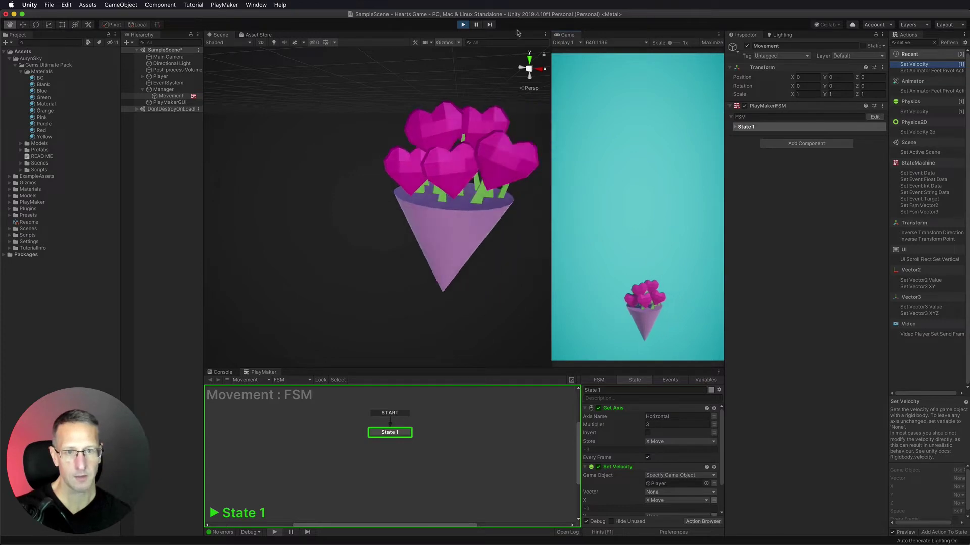
left_click(462, 24)
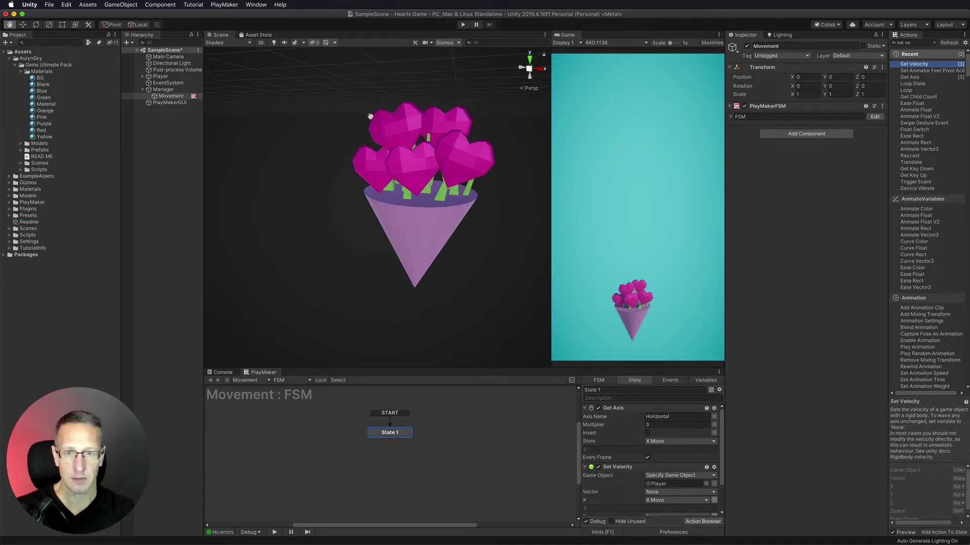
Review the Simple Gems Ultimate Animated Customizable Pack page in the Asset Store and return to the scene view.
left_click(253, 35)
scroll(352, 268, "down", 1)
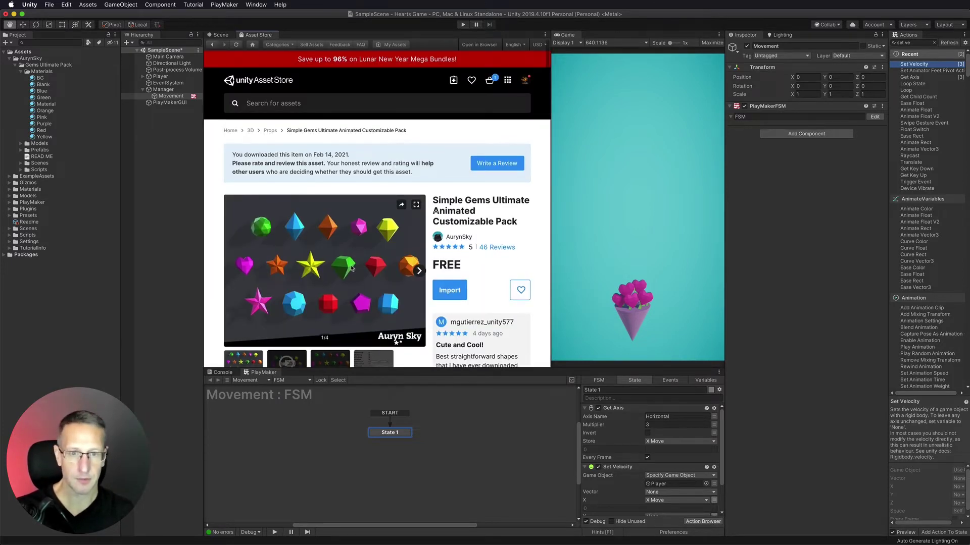
scroll(352, 267, "down", 3)
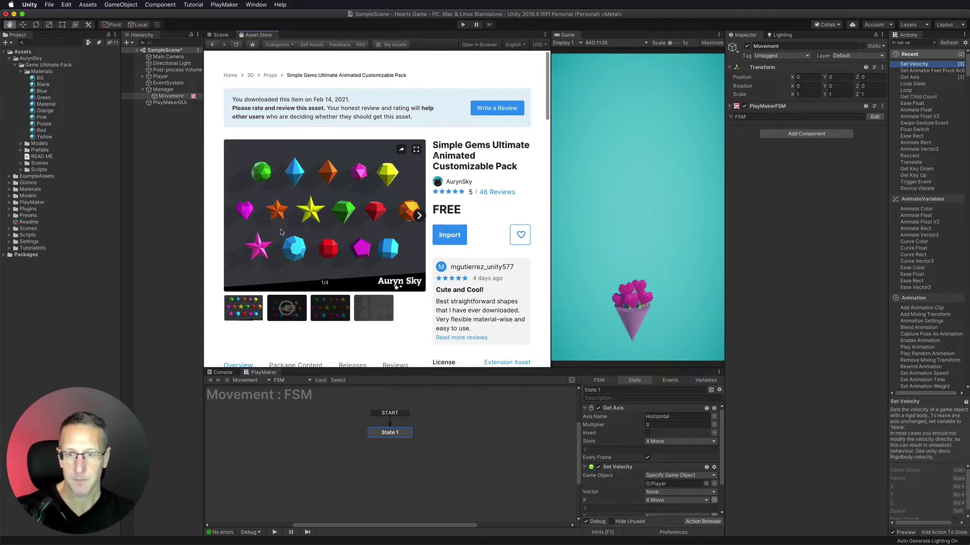
scroll(257, 84, "up", 4)
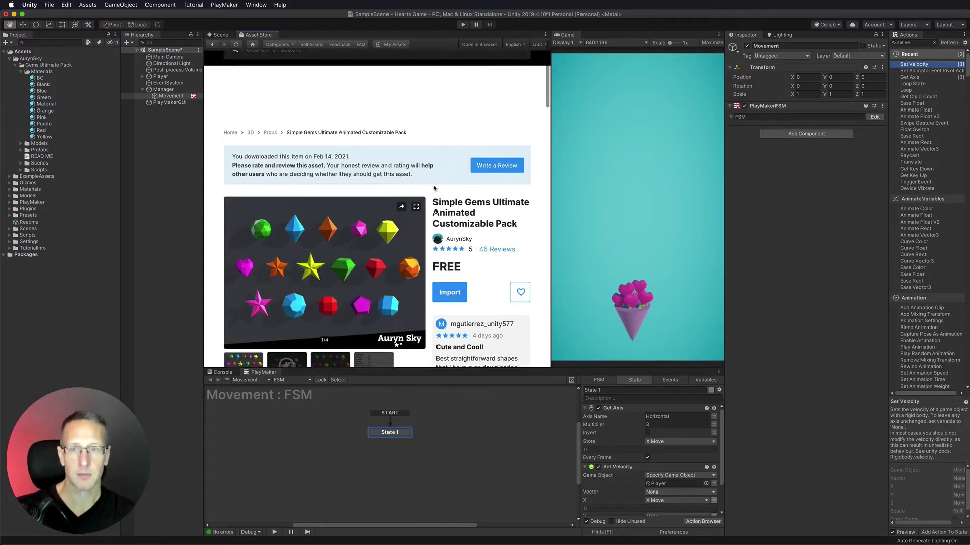
left_click(223, 35)
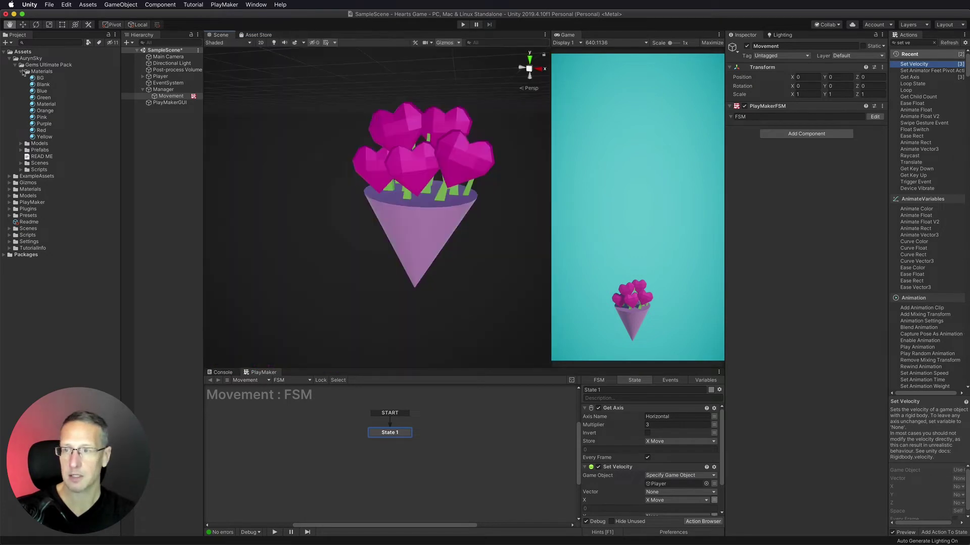
Add the Heart model from the Gems Ultimate Pack models to the scene.
left_click(20, 72)
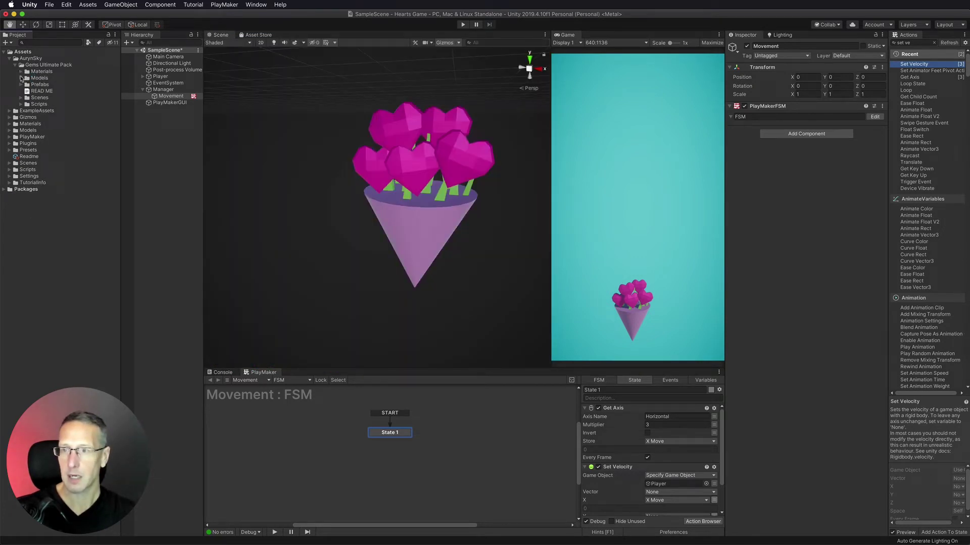
left_click(21, 77)
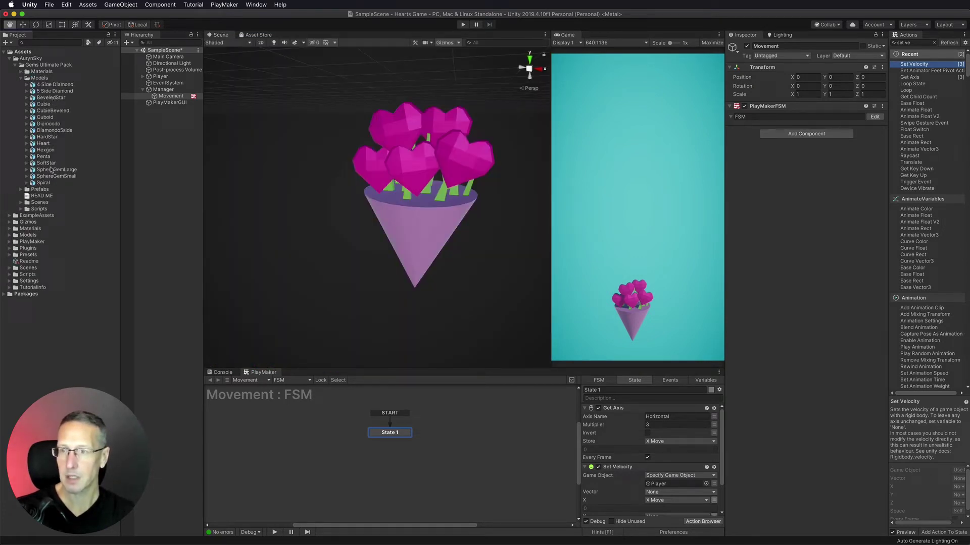
left_click_drag(43, 144, 166, 132)
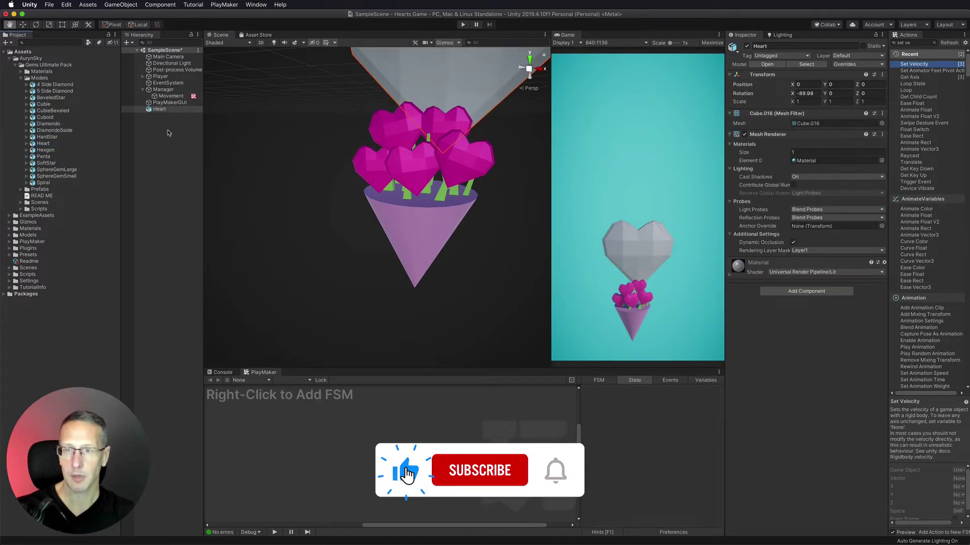
scroll(441, 112, "down", 5)
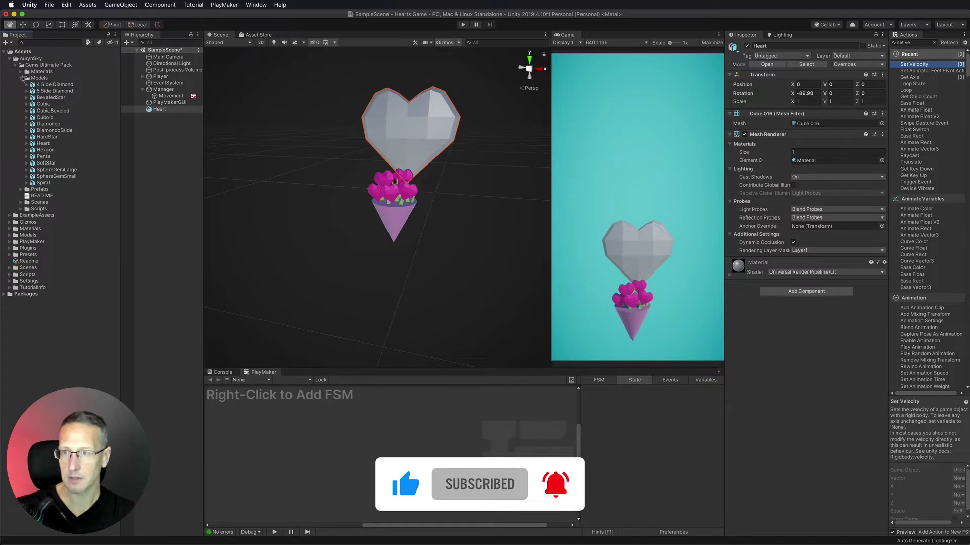
Apply the Gems Ultimate Pack's Pink material to the Heart object.
left_click(22, 78)
left_click(21, 71)
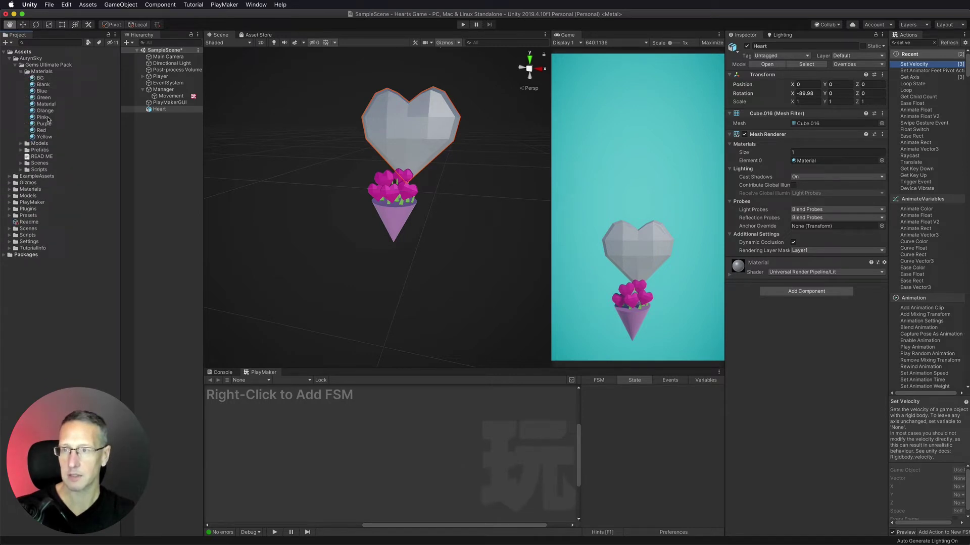
left_click_drag(33, 119, 405, 131)
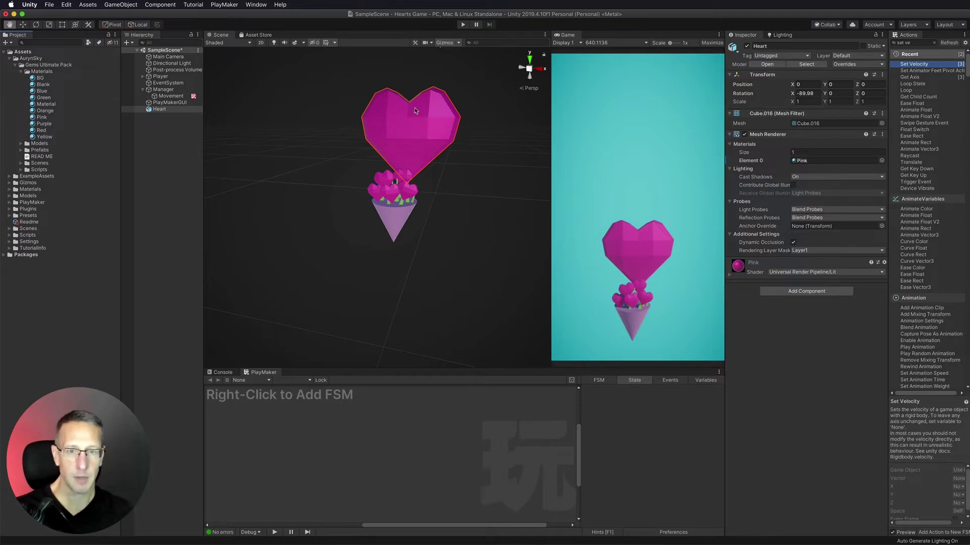
Create an empty object named "heart gem" and make the Heart model its child.
right_click(152, 113)
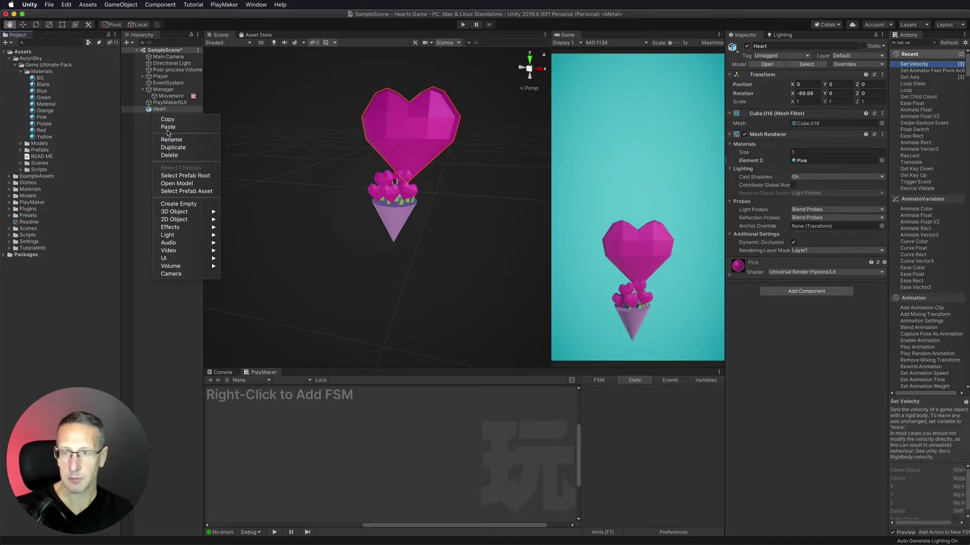
left_click(175, 204)
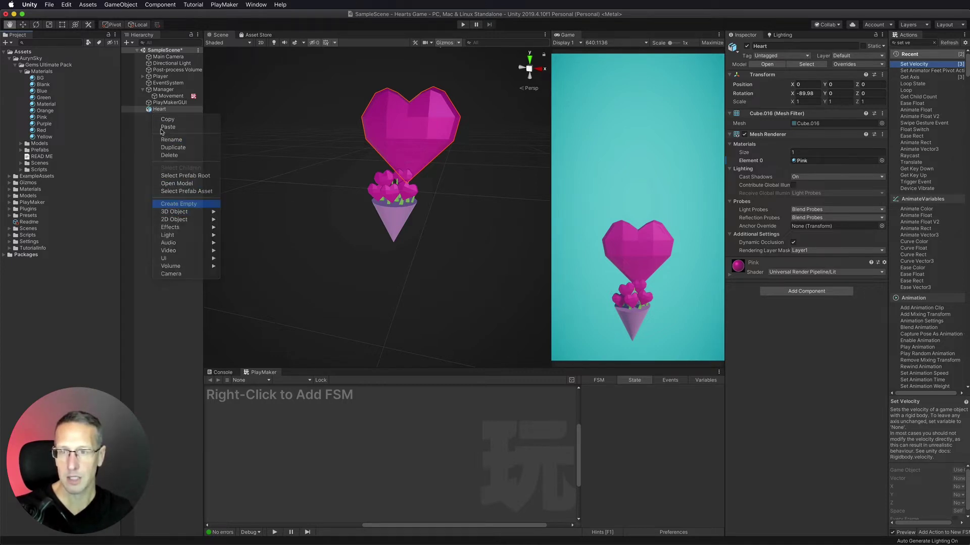
left_click(165, 116)
type("heart")
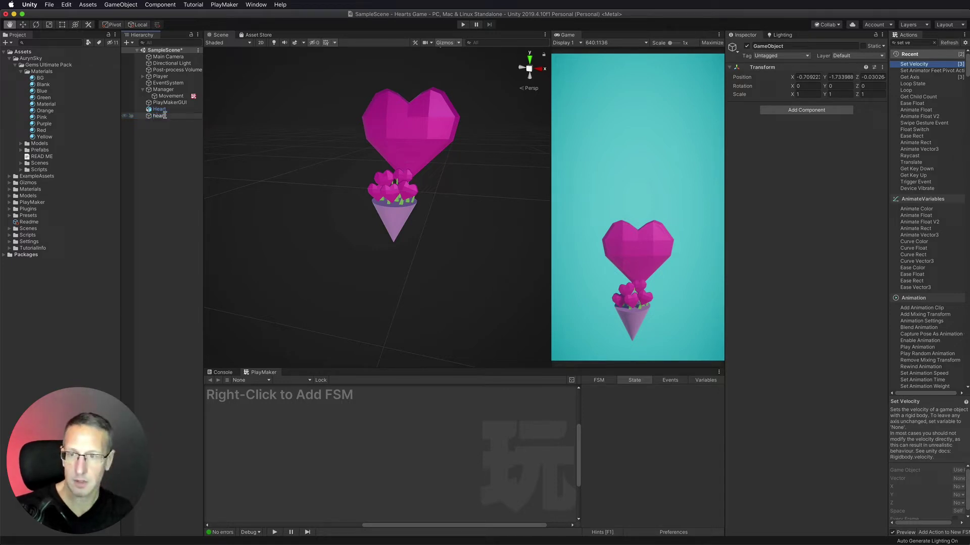
type(" gem")
key("Return")
left_click_drag(165, 116, 165, 114)
left_click(164, 109)
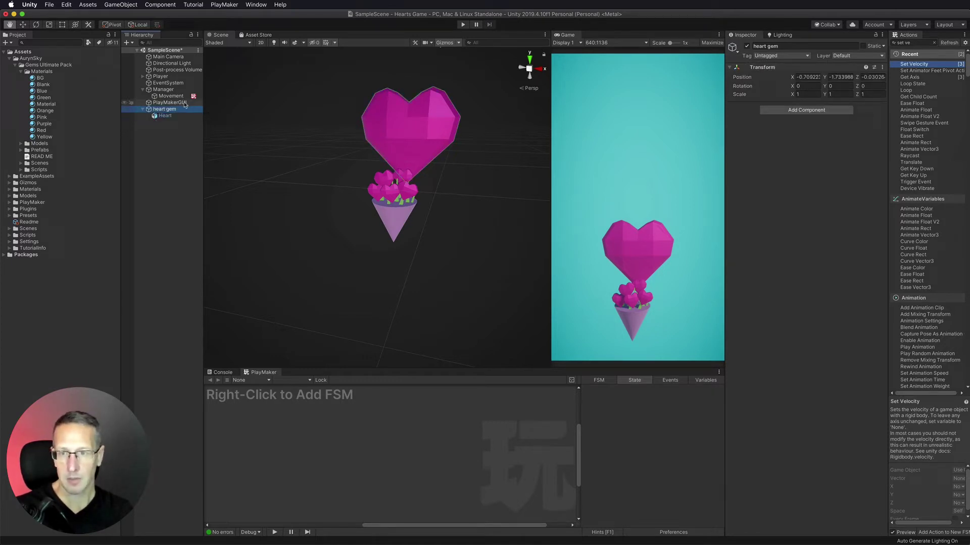
Add a Box Collider to the heart gem parent and fit it around the heart at about 2.12 × 1.95 × 1.
left_click(164, 116)
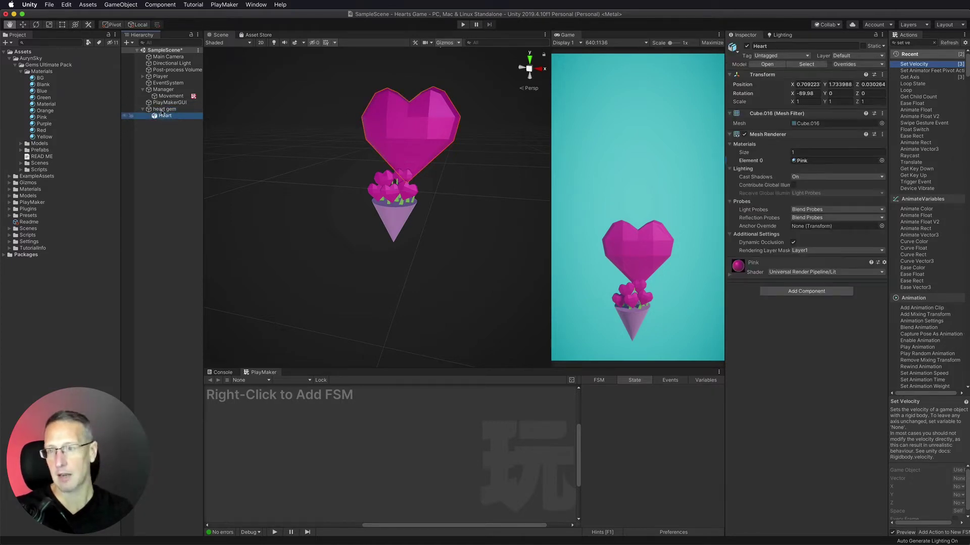
left_click(163, 110)
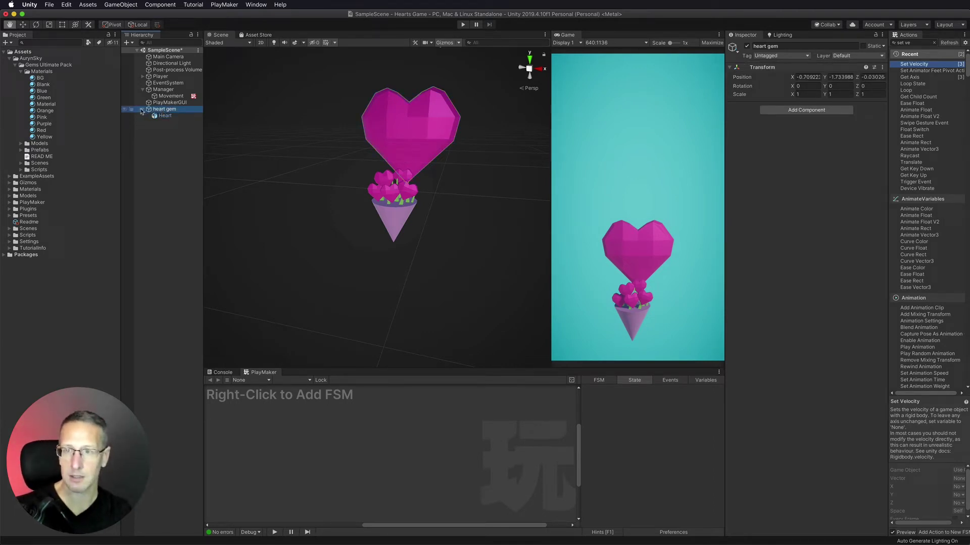
left_click(143, 110)
key("Return")
left_click(798, 110)
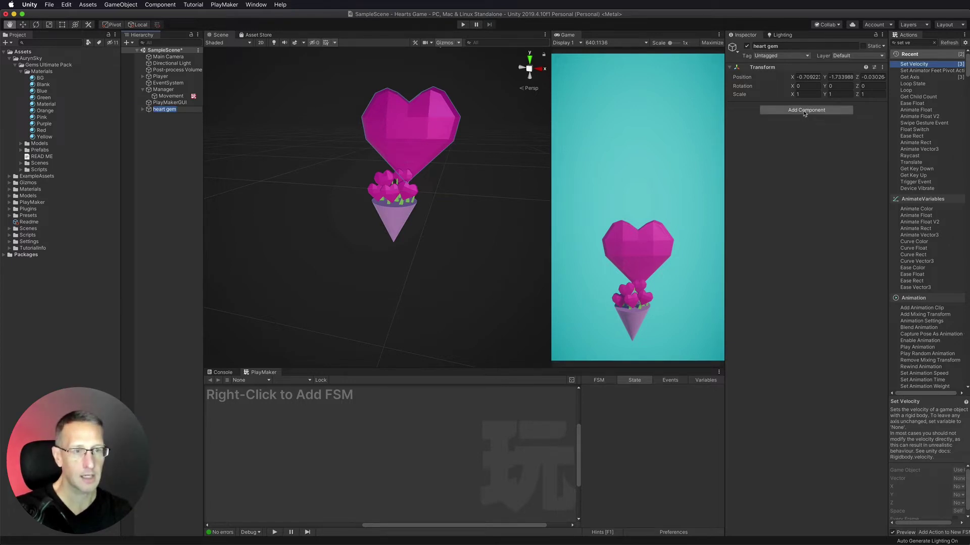
left_click(774, 139)
left_click(143, 109)
key("Return")
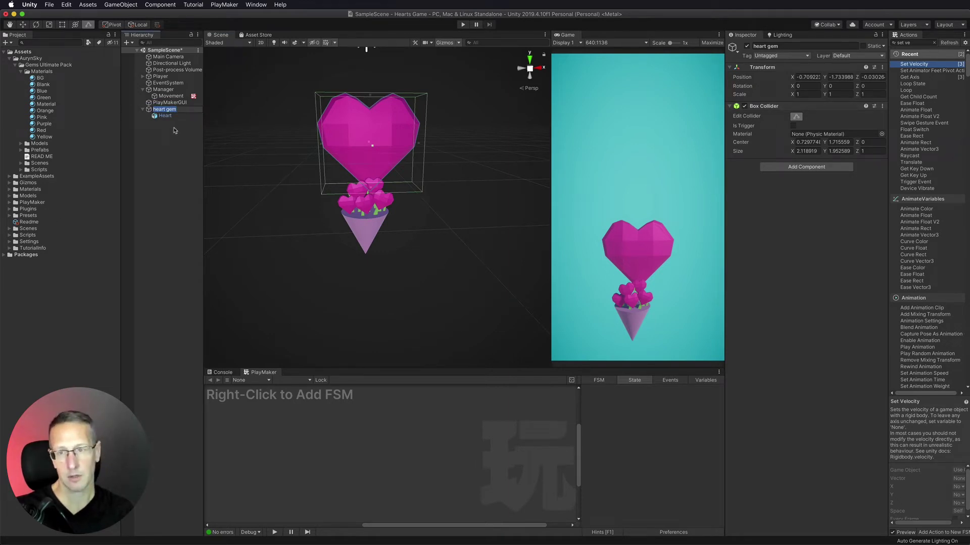
left_click(143, 126)
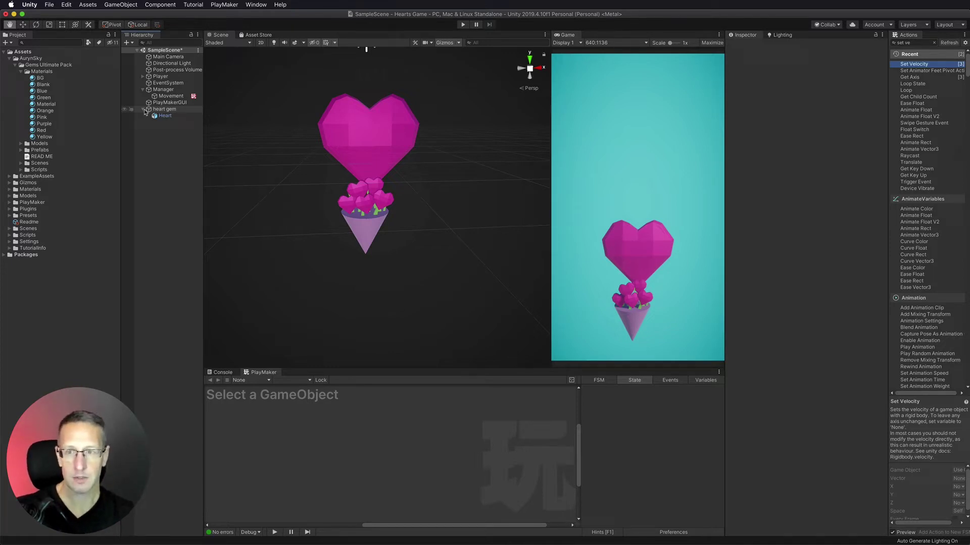
left_click(143, 109)
Add a Rigidbody component to the heart gem object.
left_click(169, 109)
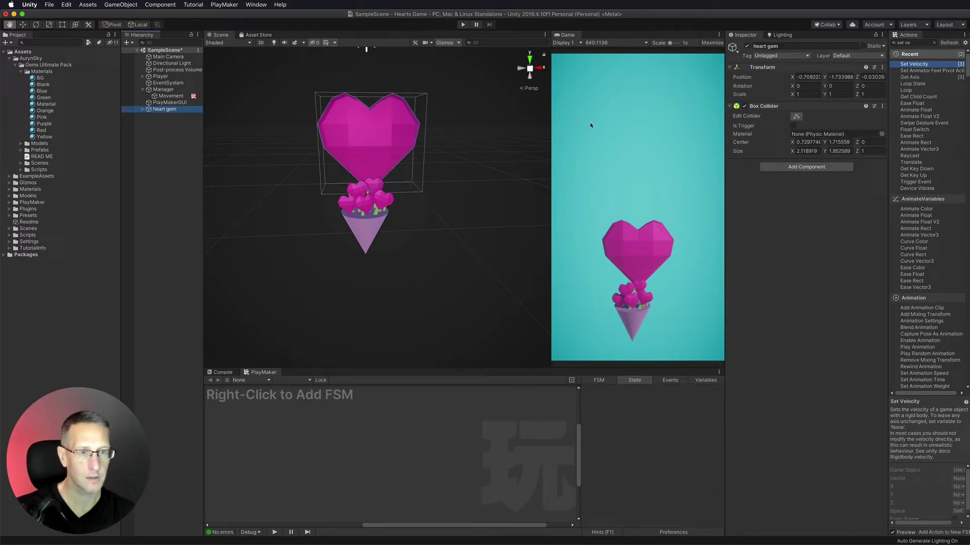
left_click(809, 168)
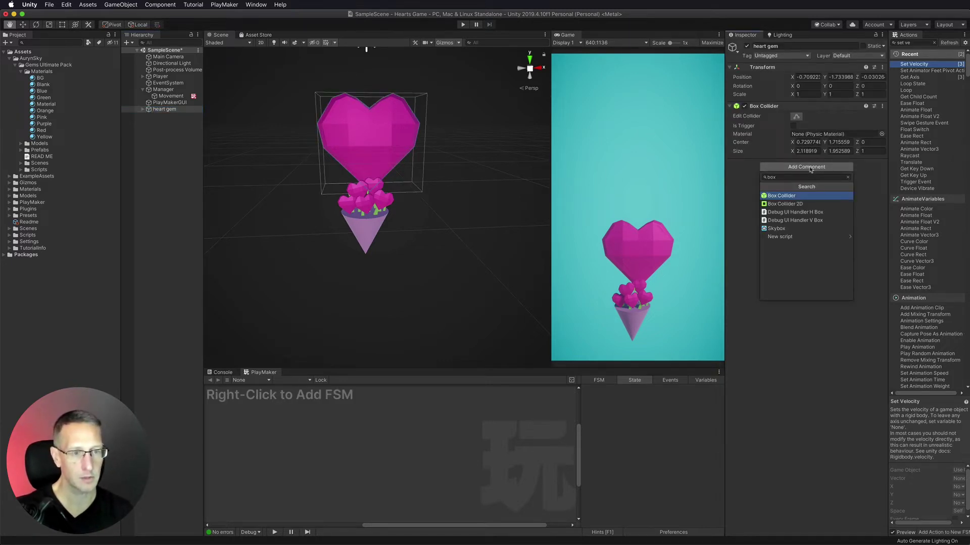
left_click(792, 177)
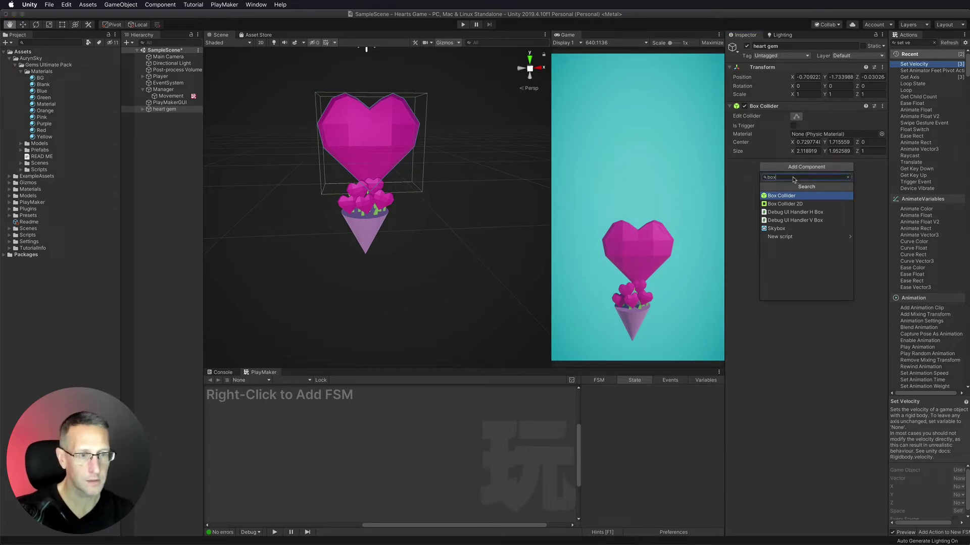
key("BackSpace")
key("BackSpace")
key("BackSpace")
type("rigi")
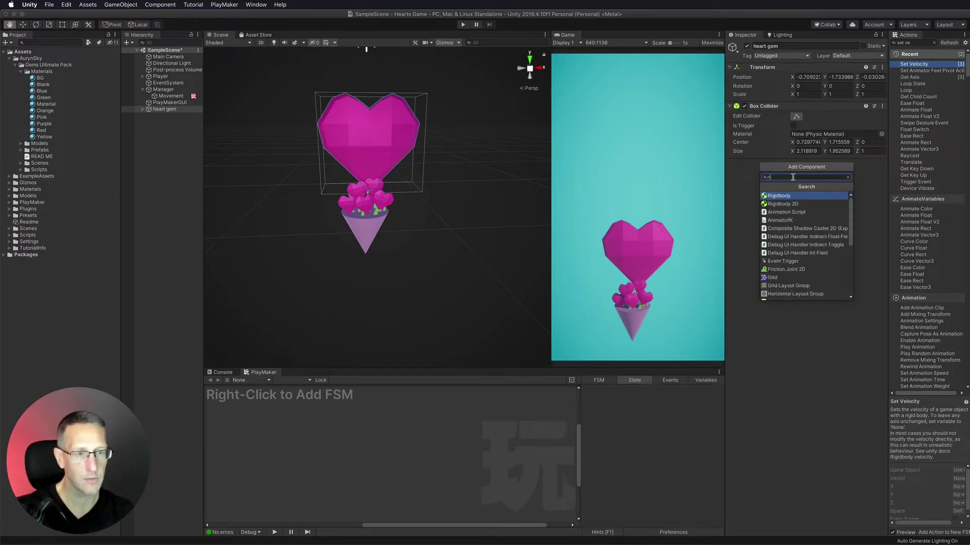
left_click(784, 197)
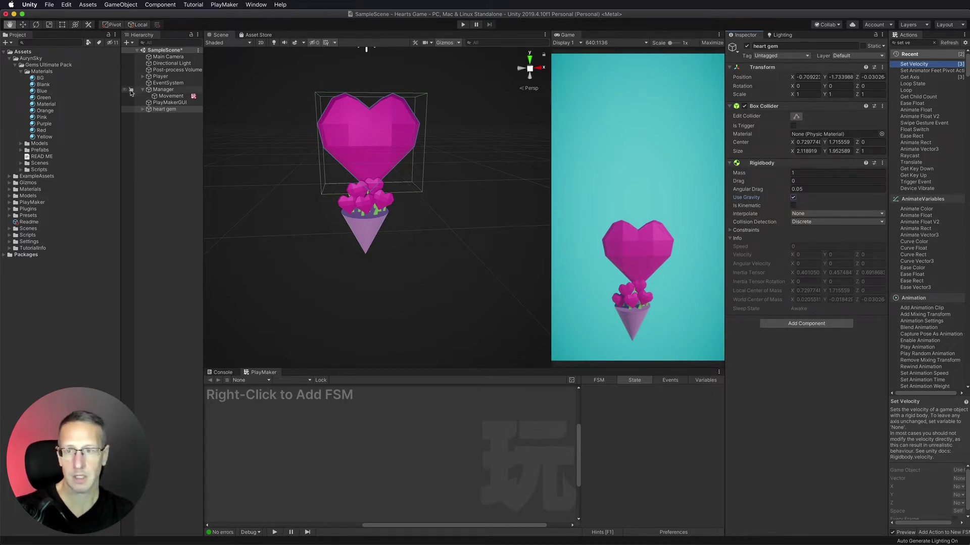
Set the heart gem's scale to 0.3 on the X, Y and Z axes.
left_click(164, 109)
left_click(803, 95)
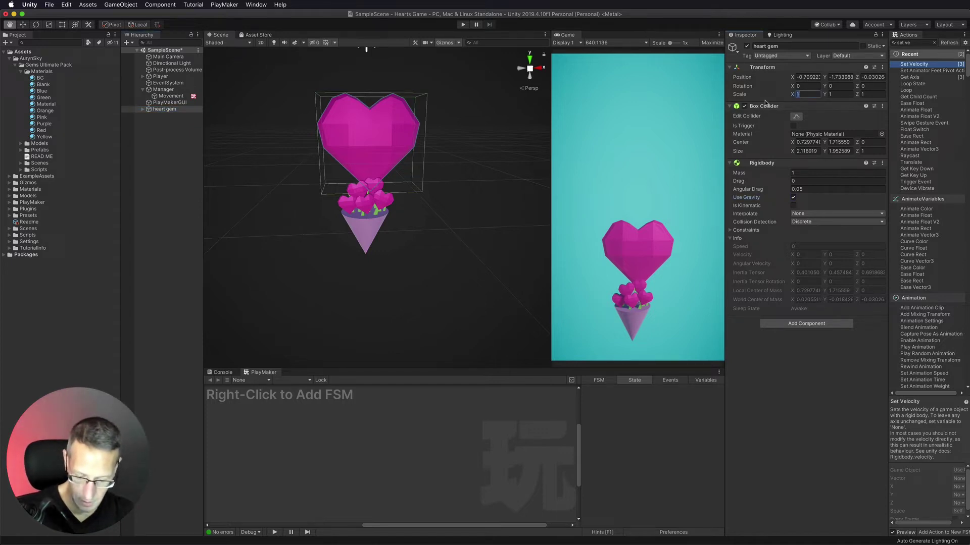
type(".3")
key("Tab")
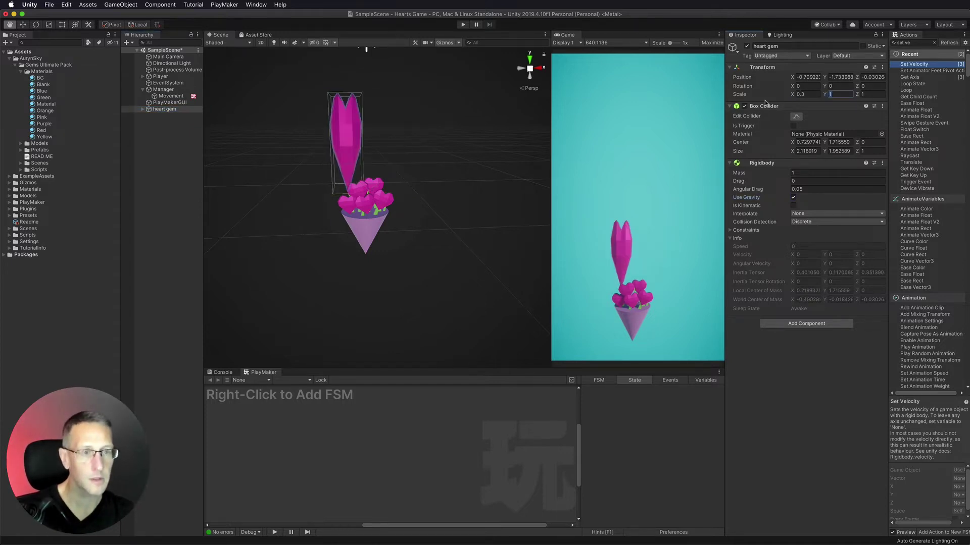
type(".3")
key("Tab")
type(".3")
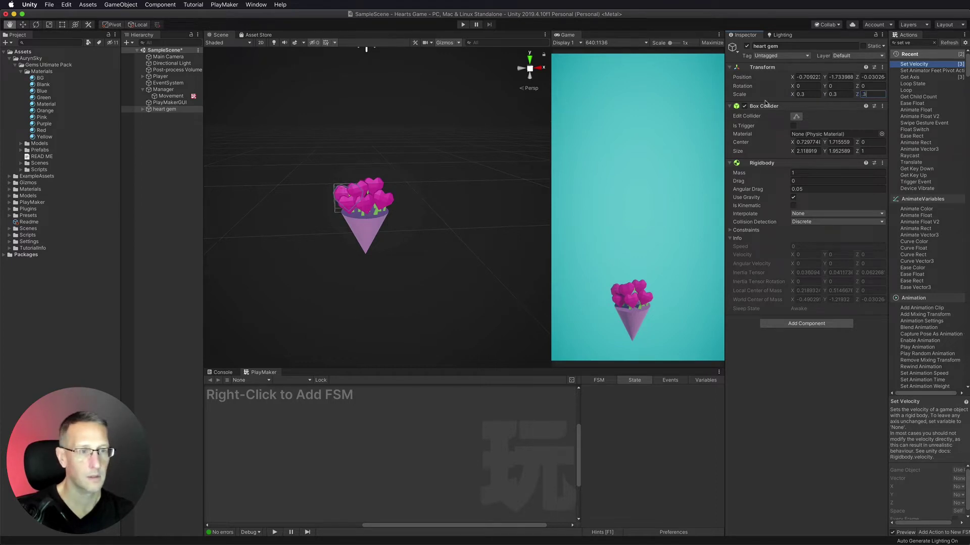
key("Tab")
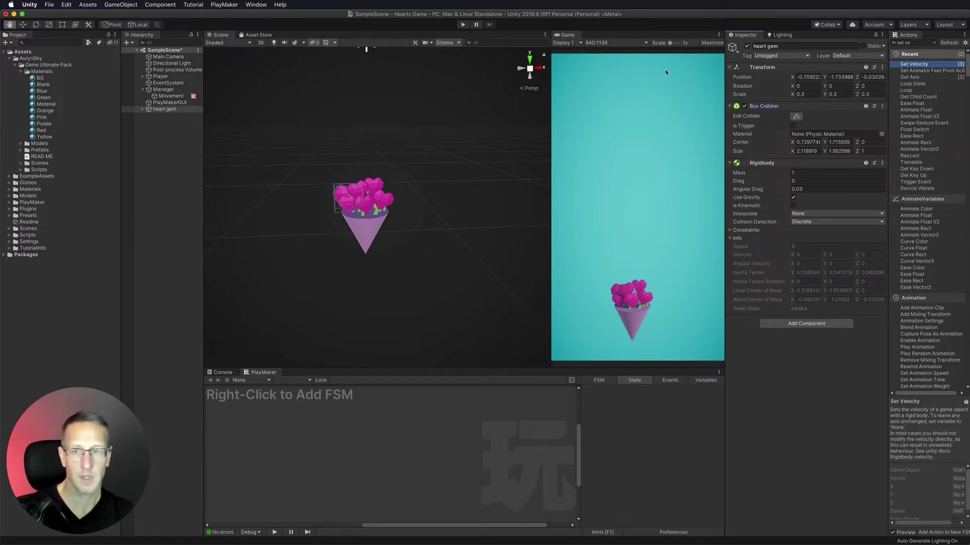
Move the heart gem high above the bouquet, to about X -0.34 and Y 4.29.
left_click(23, 24)
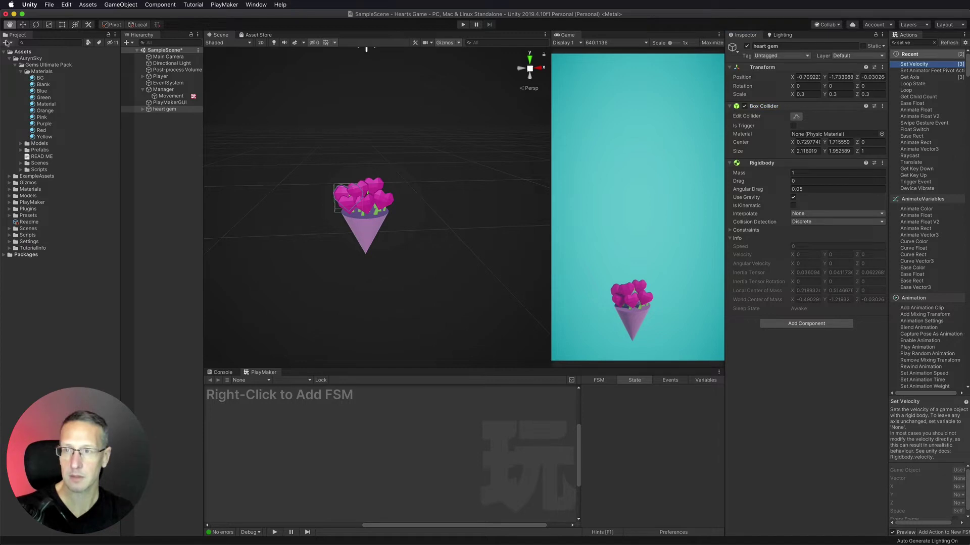
left_click_drag(339, 192, 384, 102)
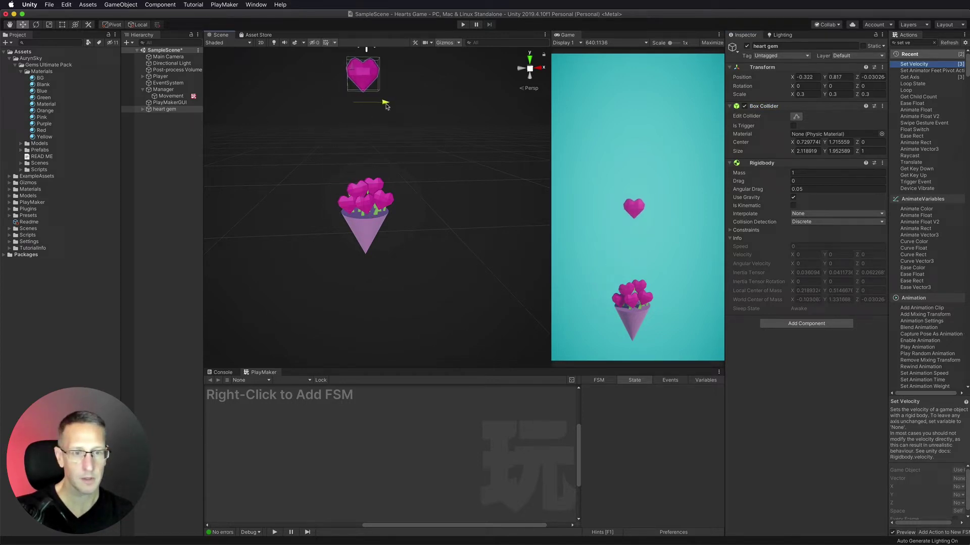
scroll(359, 137, "down", 5)
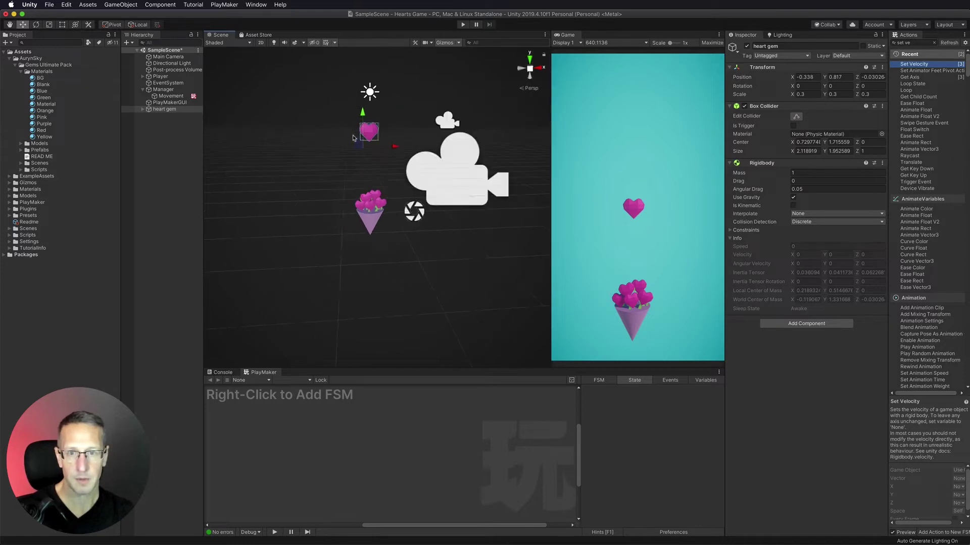
left_click_drag(364, 119, 366, 30)
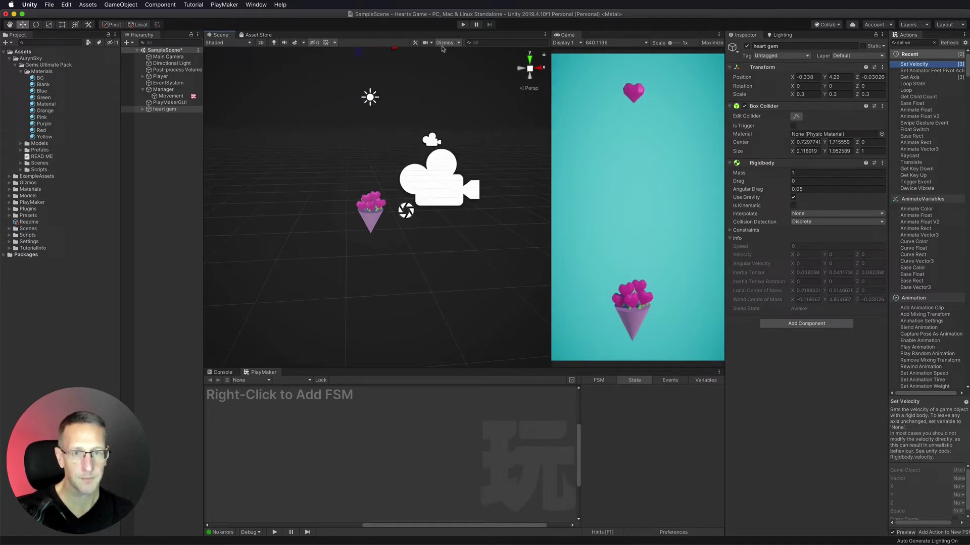
Play-test the scene to check how the heart gem falls, and stop the game.
left_click(464, 25)
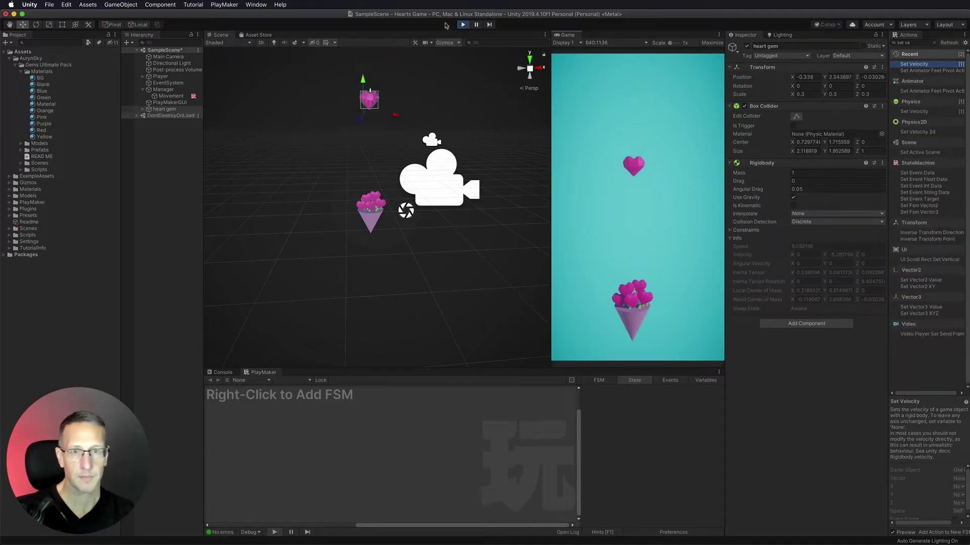
left_click(462, 25)
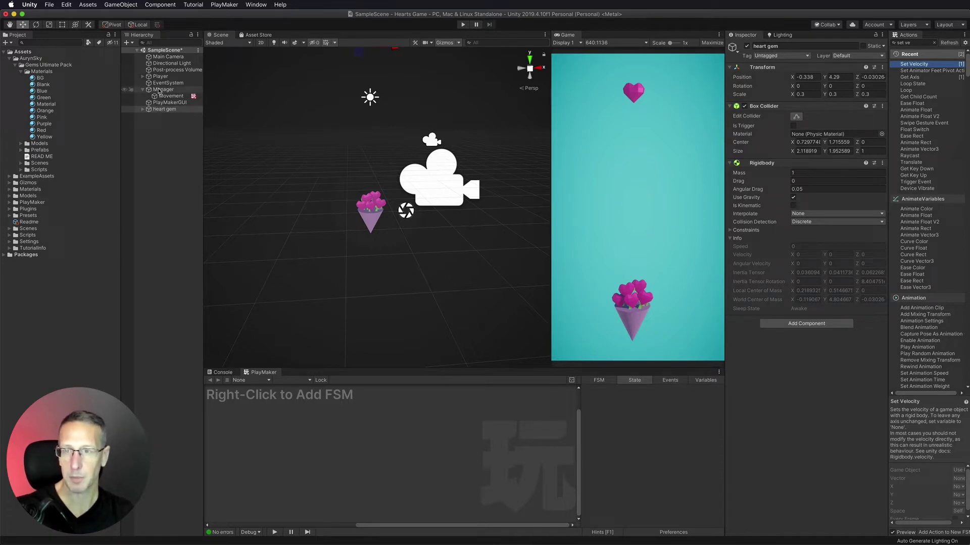
Set the heart gem's Z position to 0.
left_click(160, 110)
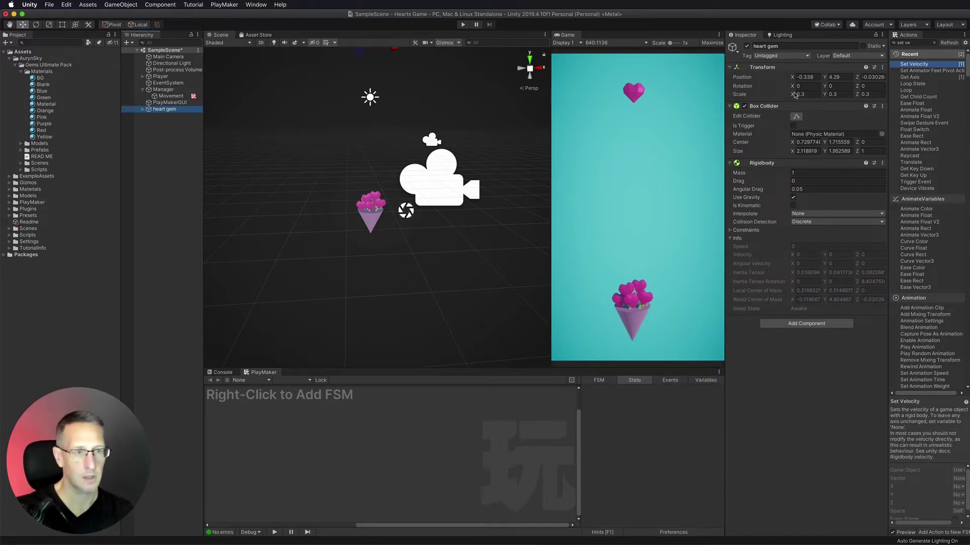
left_click(876, 78)
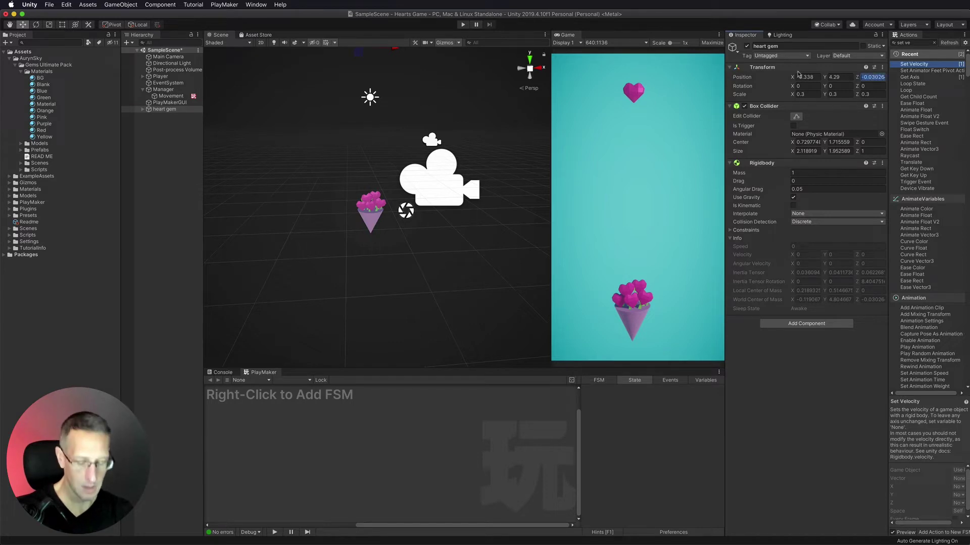
type("0")
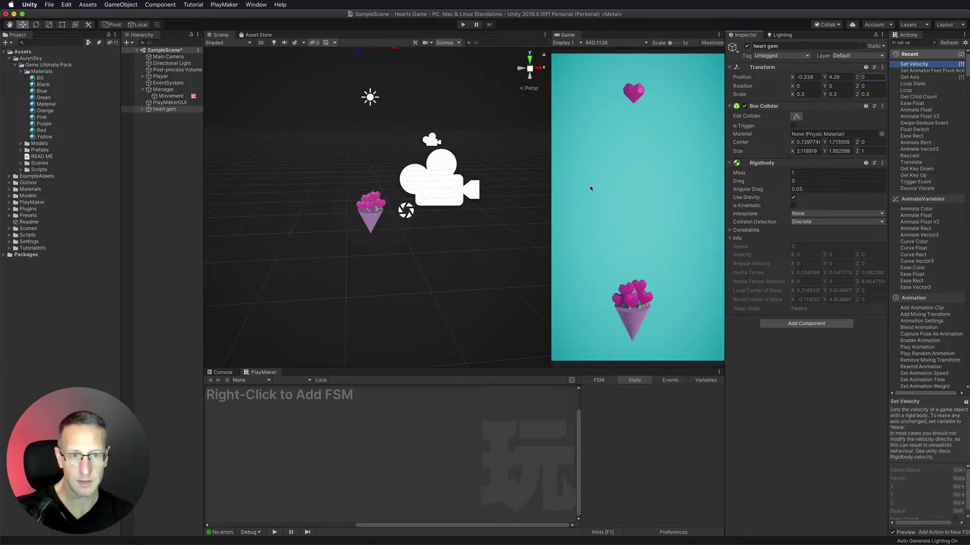
Make the heart gem's Box Collider a trigger.
left_click(163, 110)
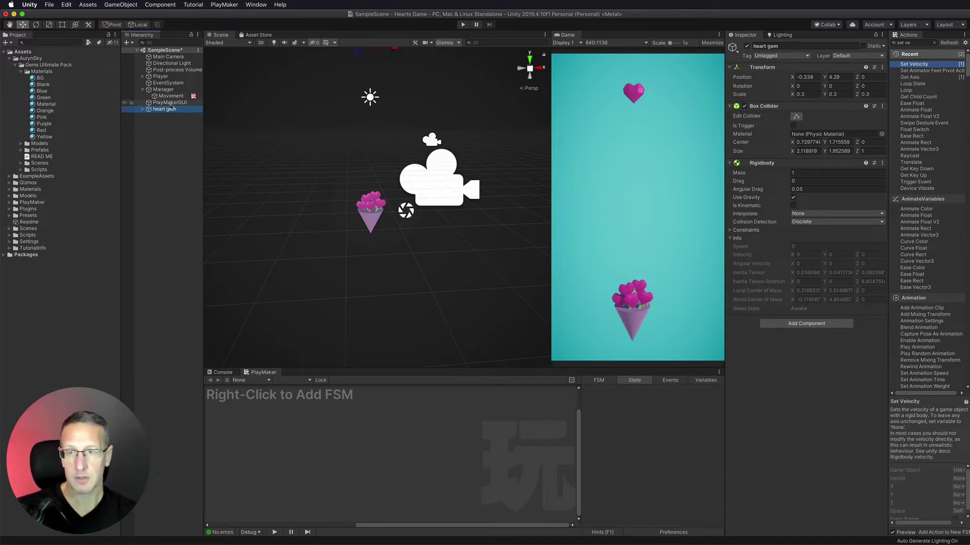
key("Return")
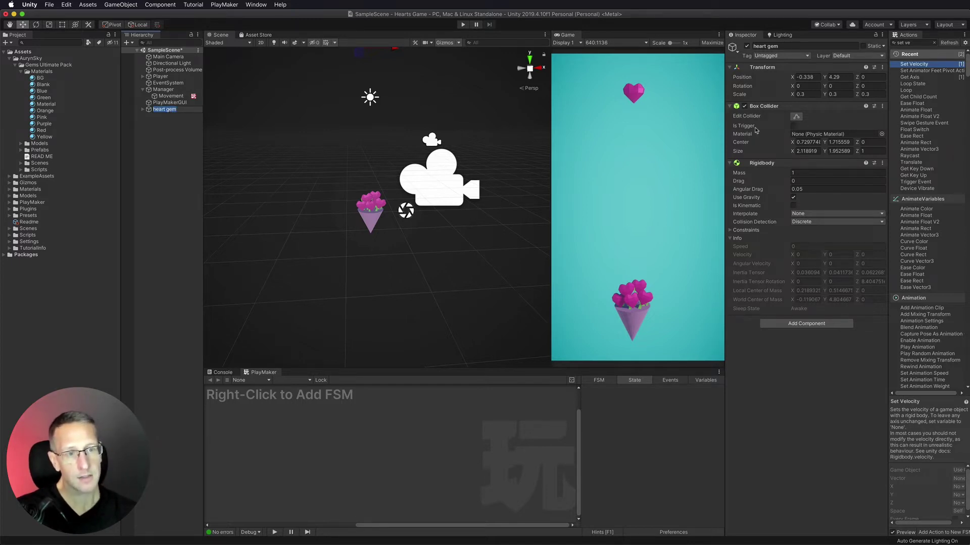
left_click(792, 126)
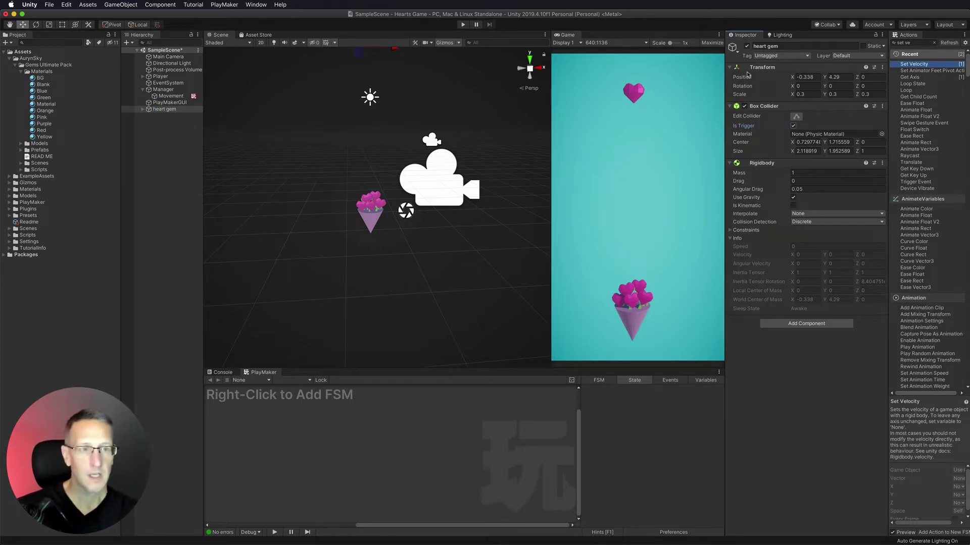
Create a new tag named "gem" and assign it to the heart gem object.
left_click(757, 56)
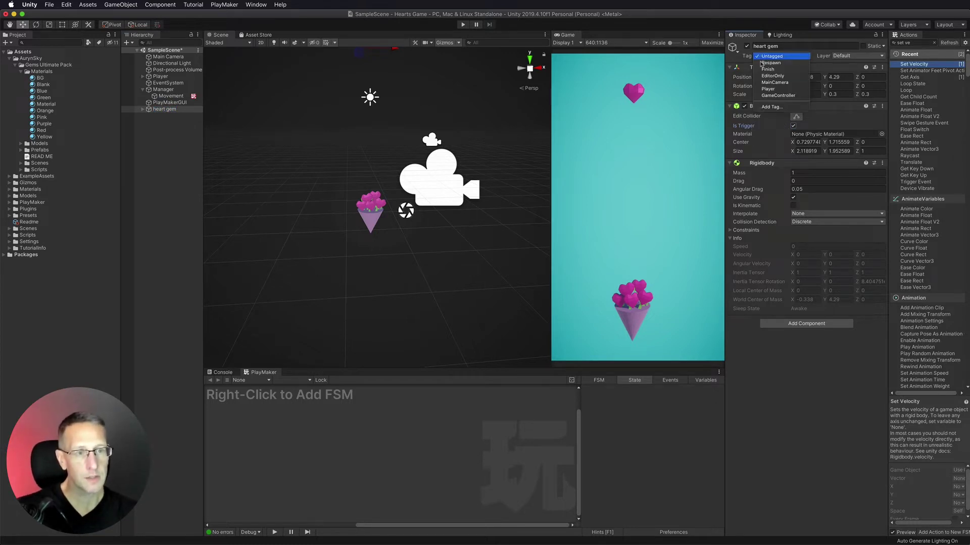
left_click(768, 107)
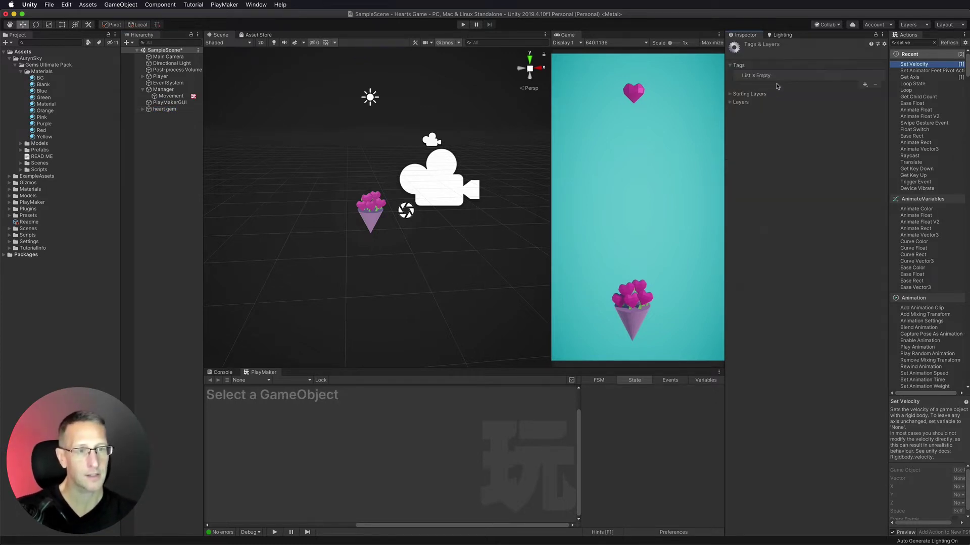
left_click(865, 84)
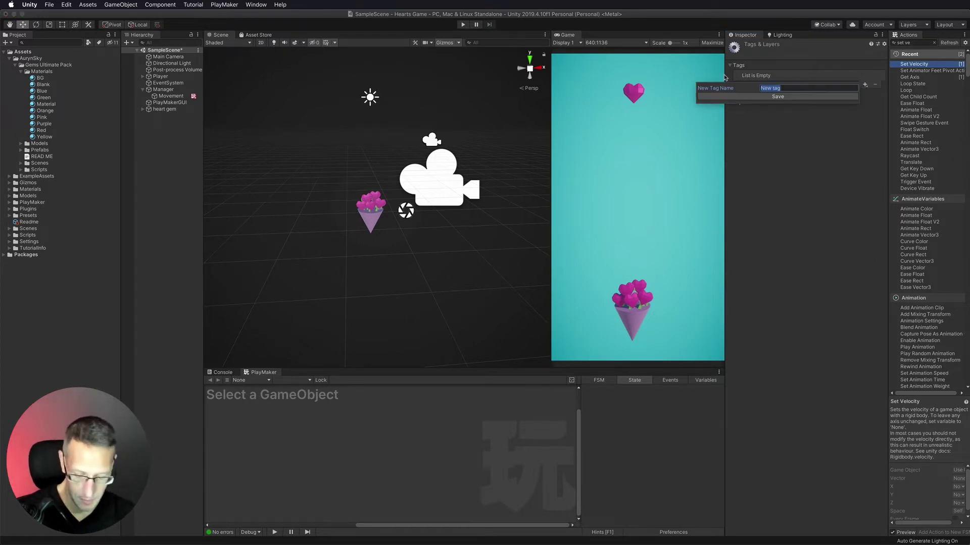
type("gem")
key("Return")
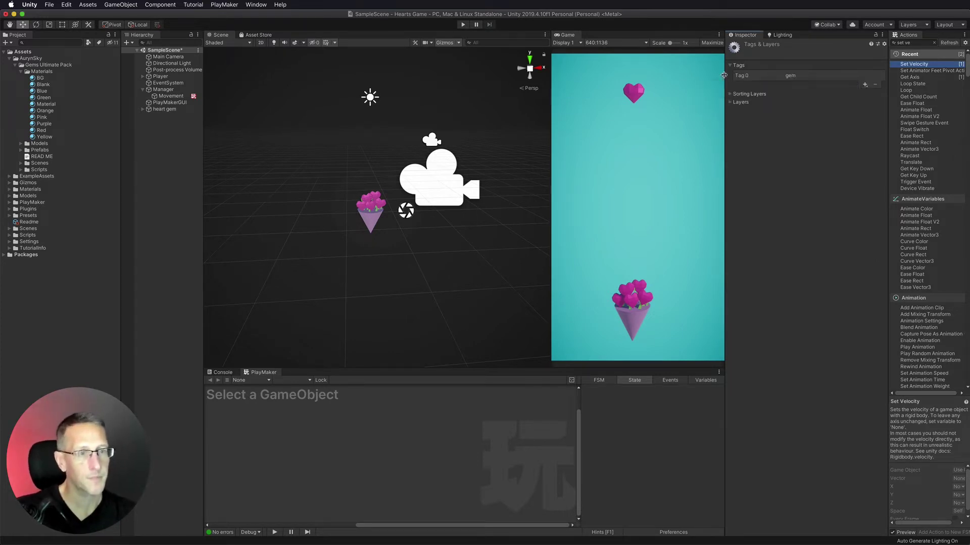
left_click(165, 110)
left_click(770, 56)
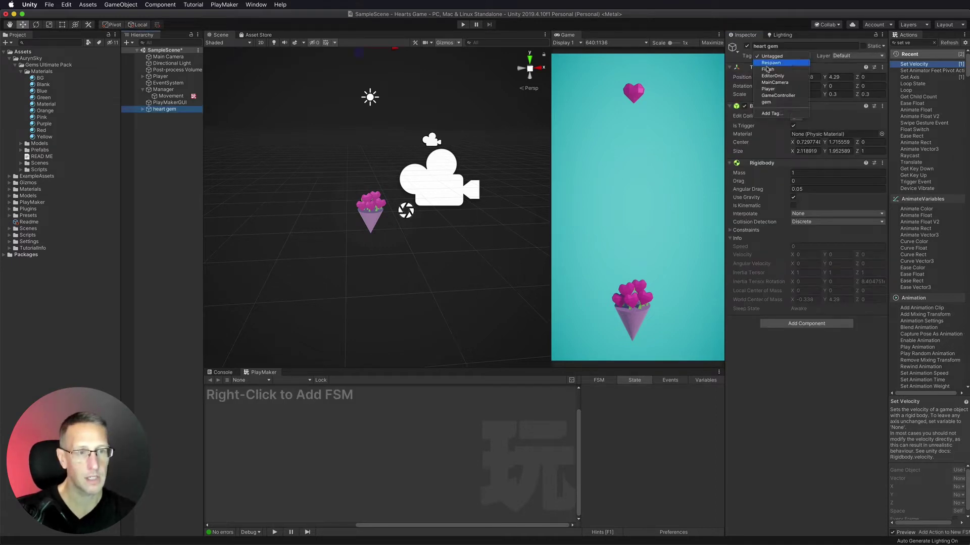
left_click(771, 104)
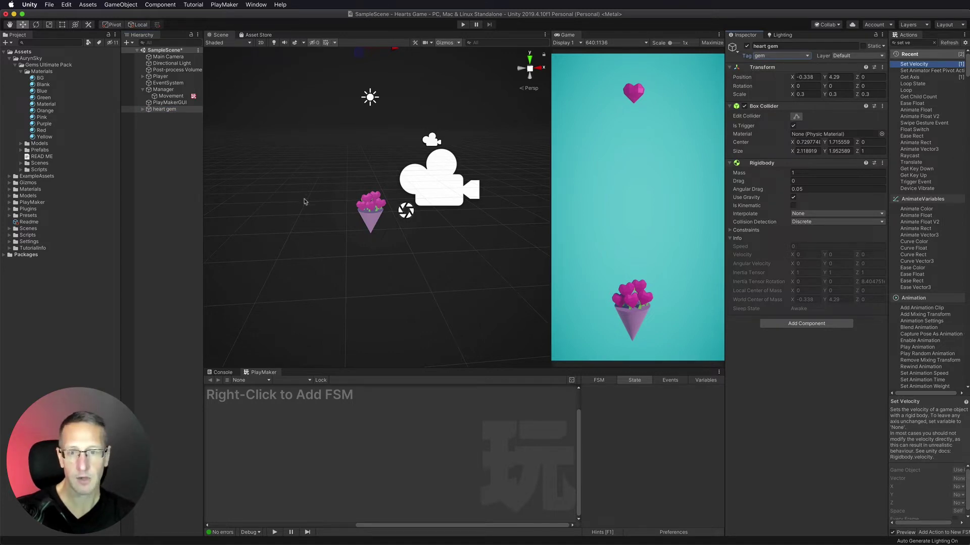
Create an empty child object under Manager and name it "Score".
key("q")
left_click_drag(359, 144, 359, 195)
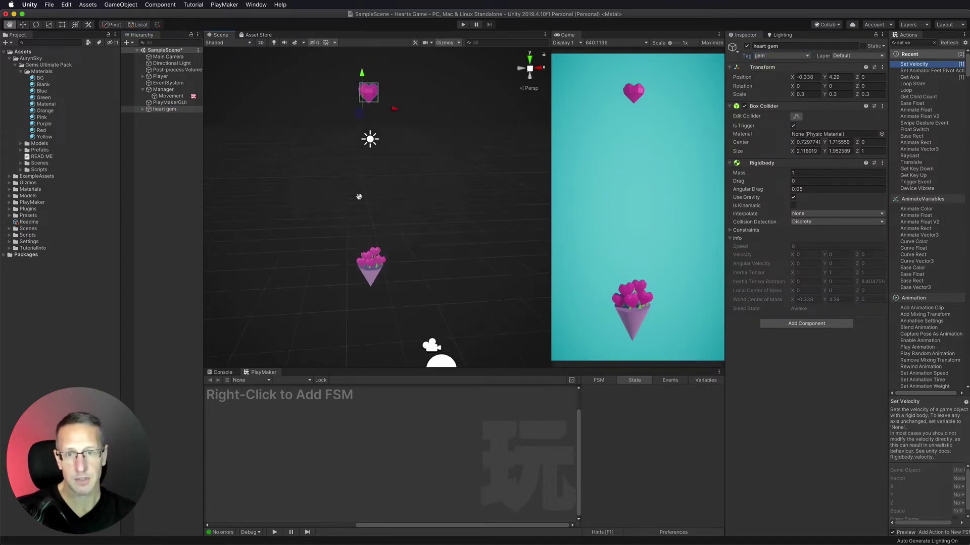
key("w")
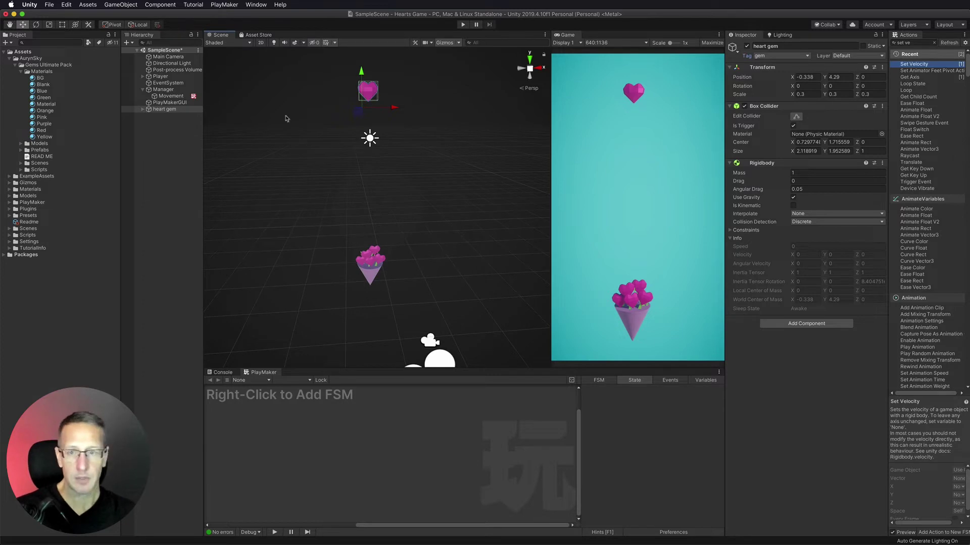
left_click(161, 91)
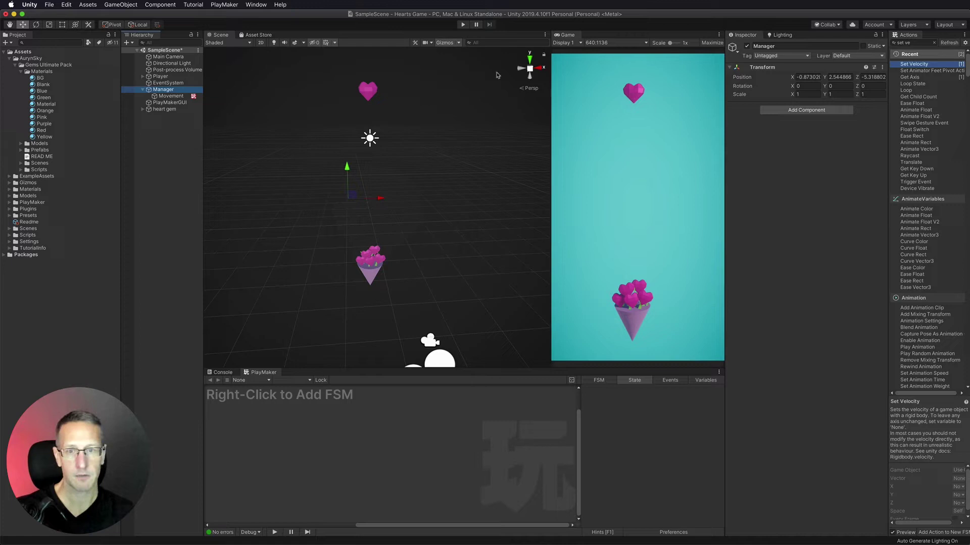
right_click(157, 89)
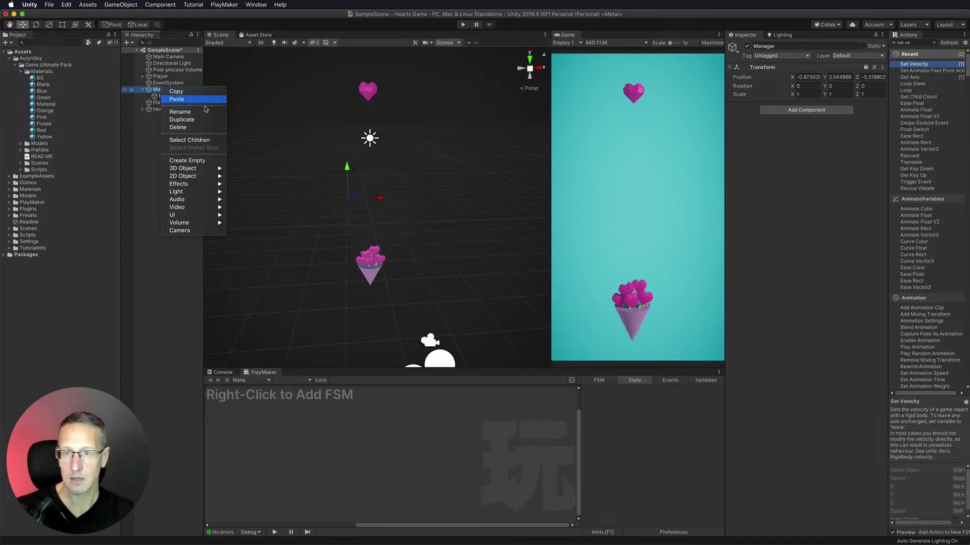
left_click(187, 160)
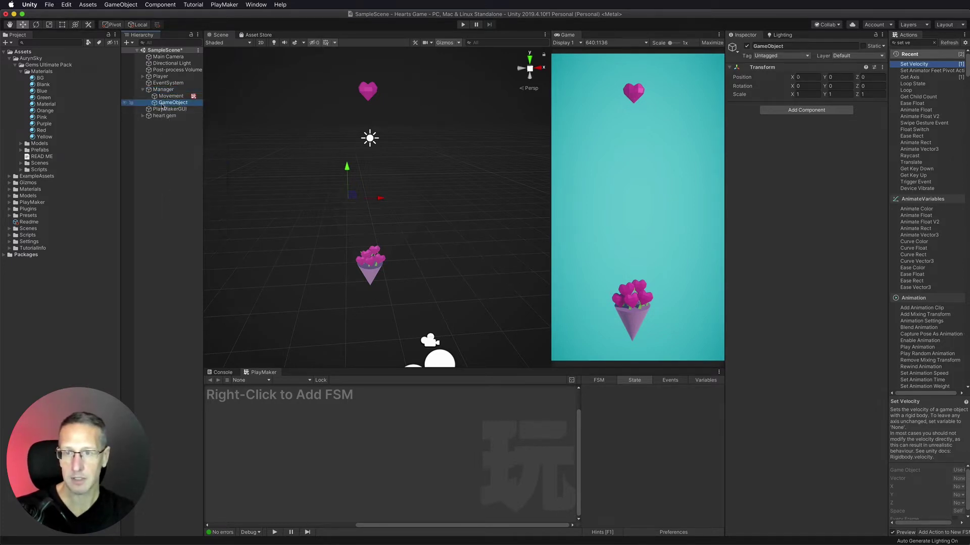
left_click(172, 103)
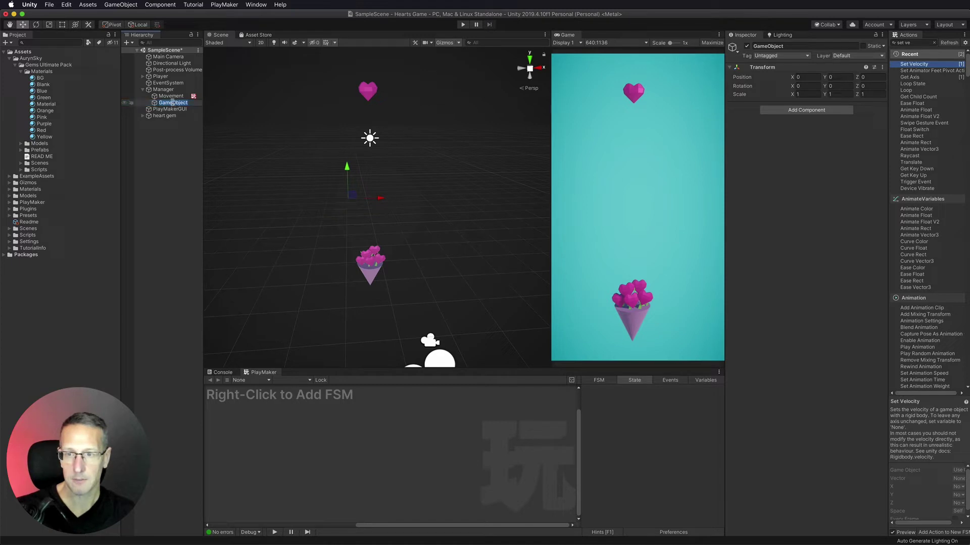
type("Score")
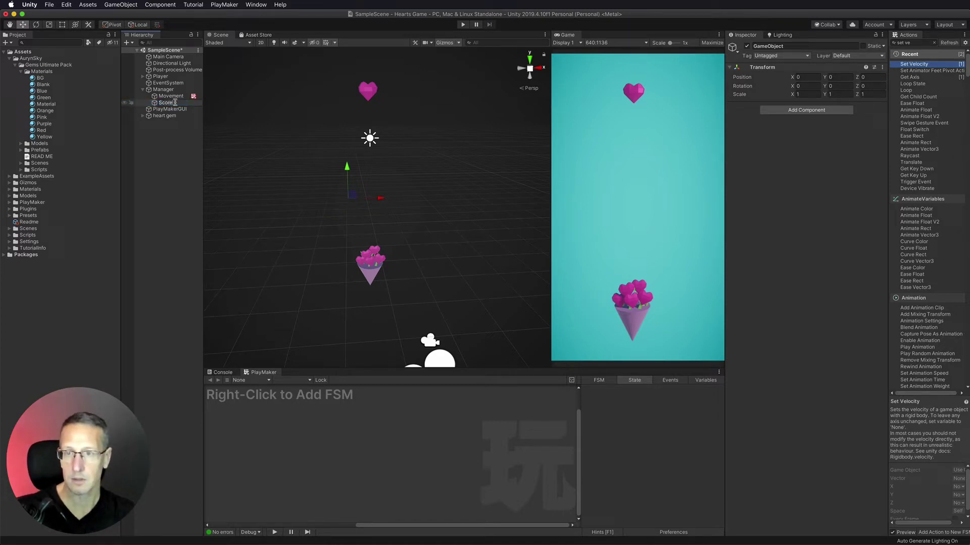
key("Return")
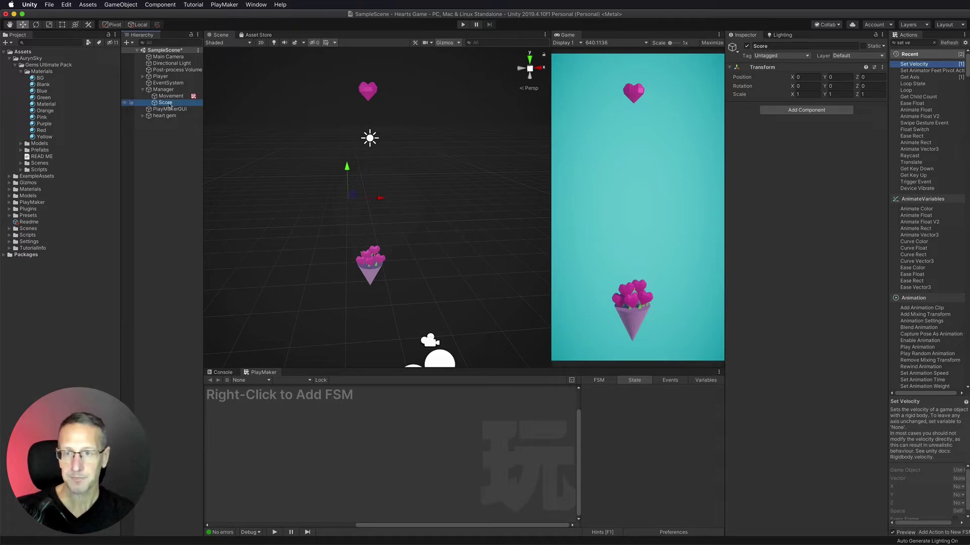
Add a PlayMaker FSM to the Score object and name its first state "Gem Detection".
right_click(364, 423)
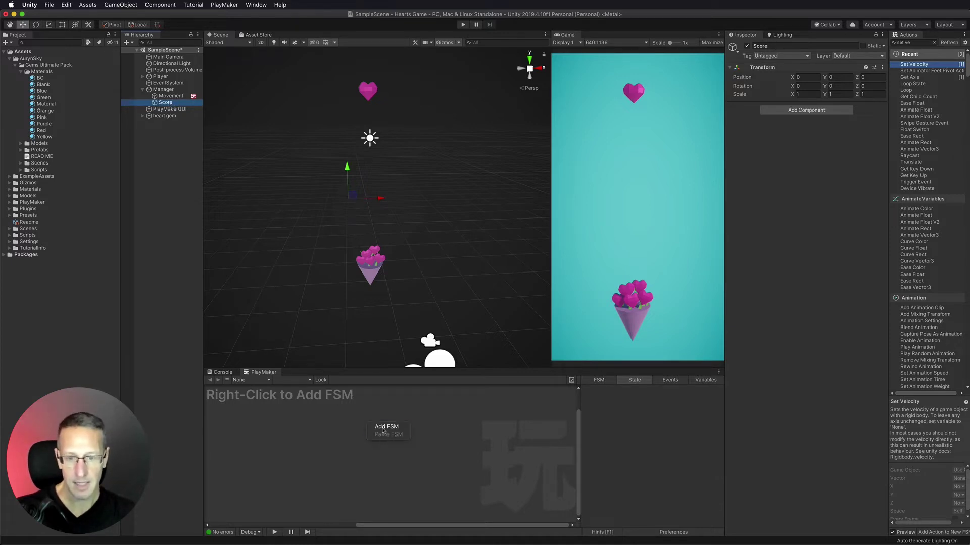
left_click(383, 428)
left_click_drag(255, 457, 368, 432)
left_click_drag(607, 390, 531, 390)
type("Gem Detect")
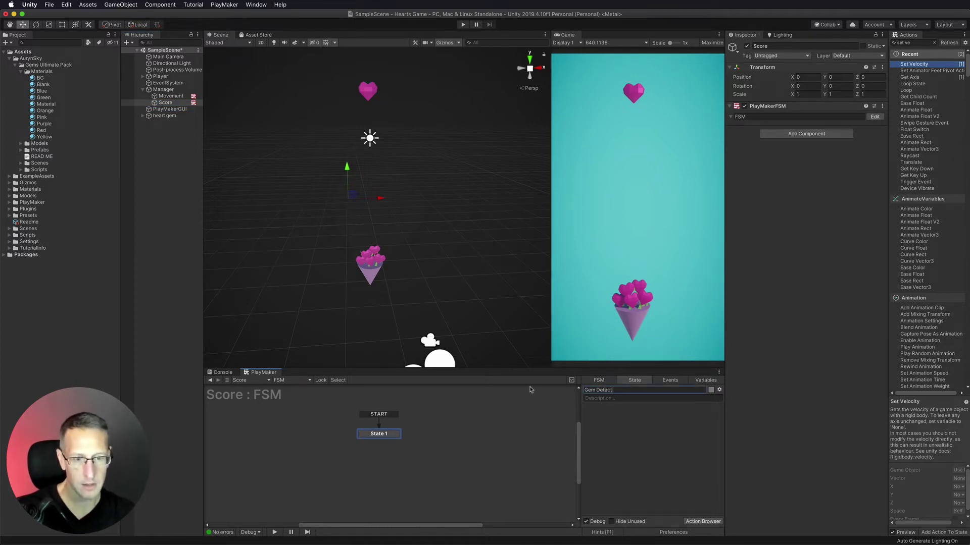
type("ion")
Find the Trigger Event action and add it to the Gem Detection state.
left_click(385, 433)
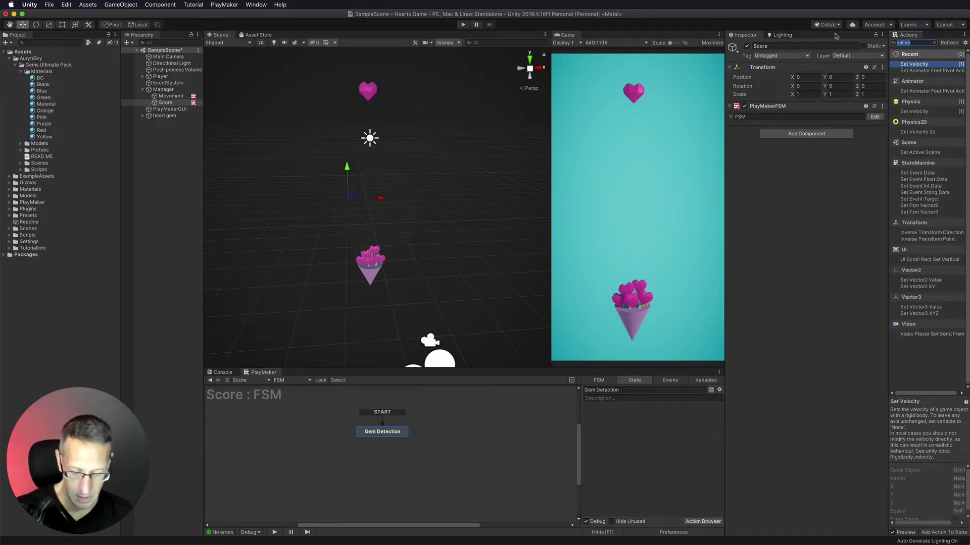
type("trigg")
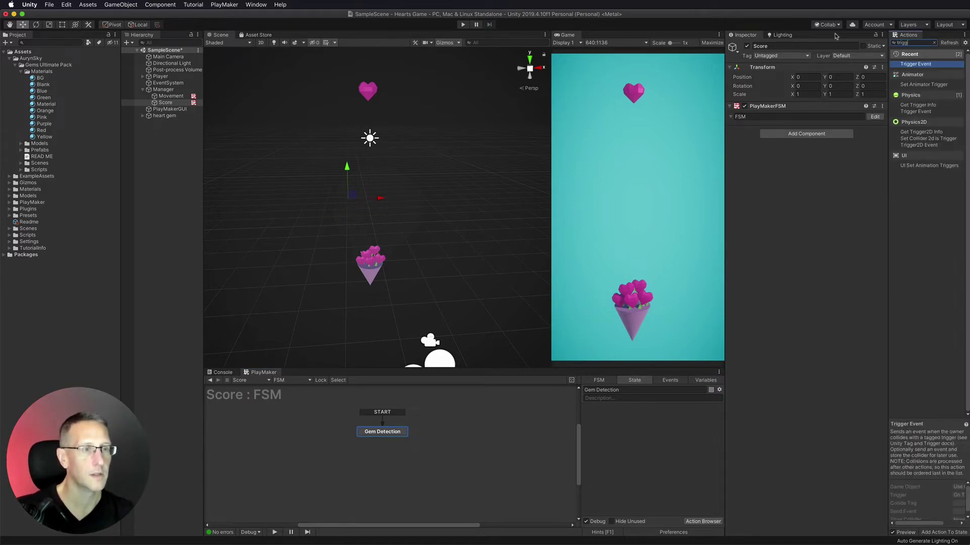
double_click(915, 66)
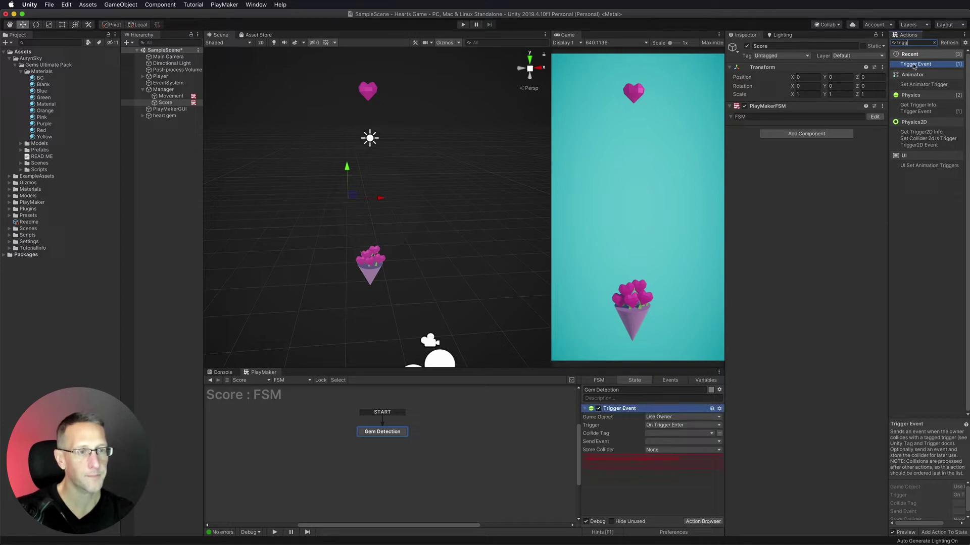
Set the Trigger Event to use Player as its specified game object and "gem" as the collide tag.
left_click(674, 425)
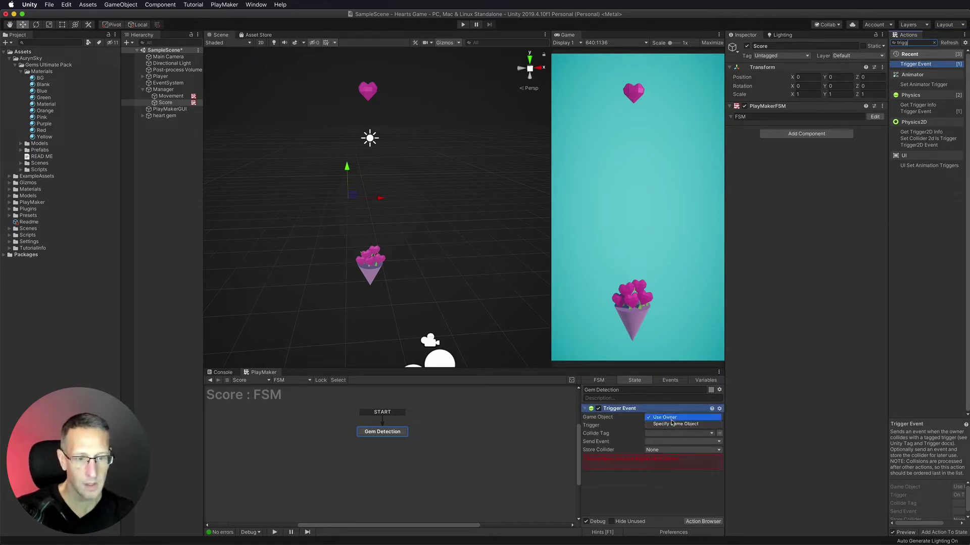
left_click(678, 426)
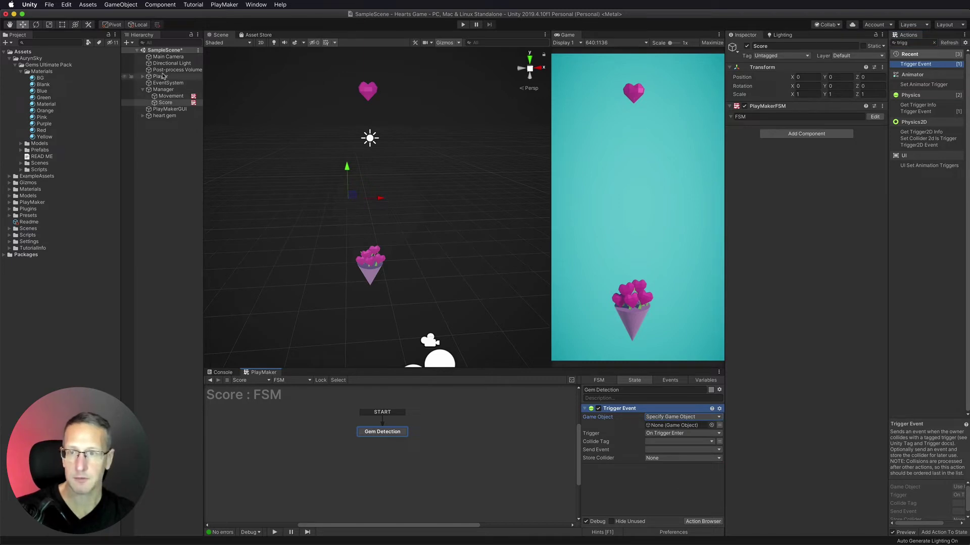
left_click_drag(165, 103, 681, 426)
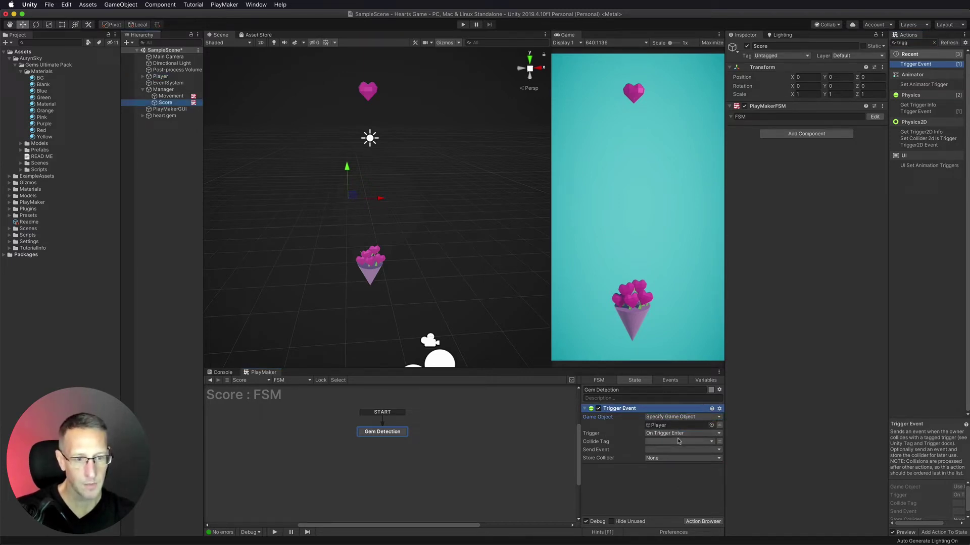
left_click(695, 442)
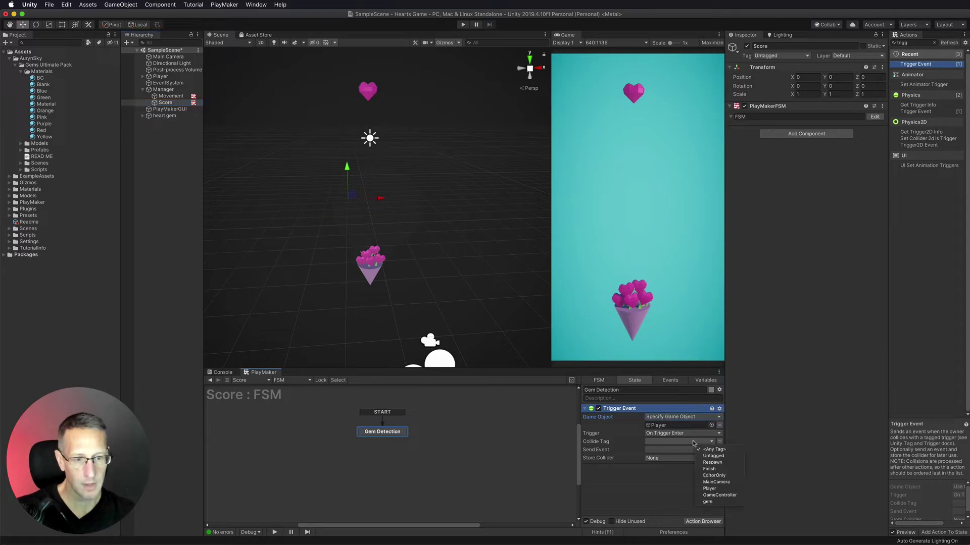
left_click(710, 502)
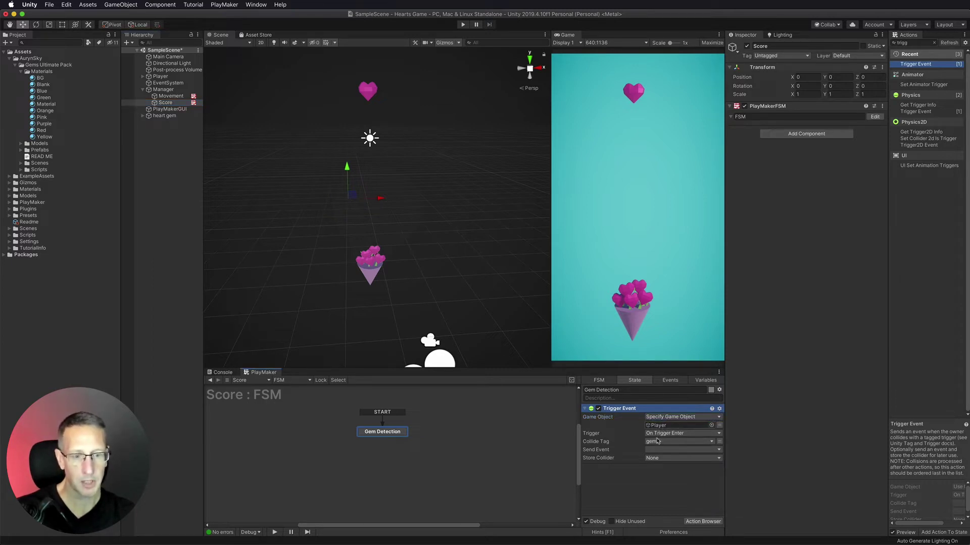
Create a "Gem Detected" event as the Trigger Event's send event and add it as a transition on the Gem Detection state.
left_click(693, 453)
mouse_move(684, 474)
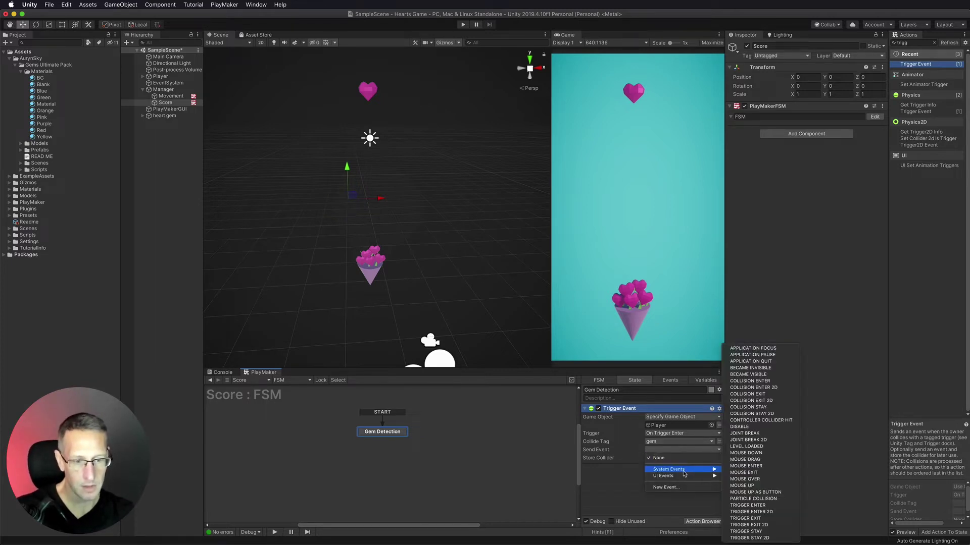
left_click(666, 487)
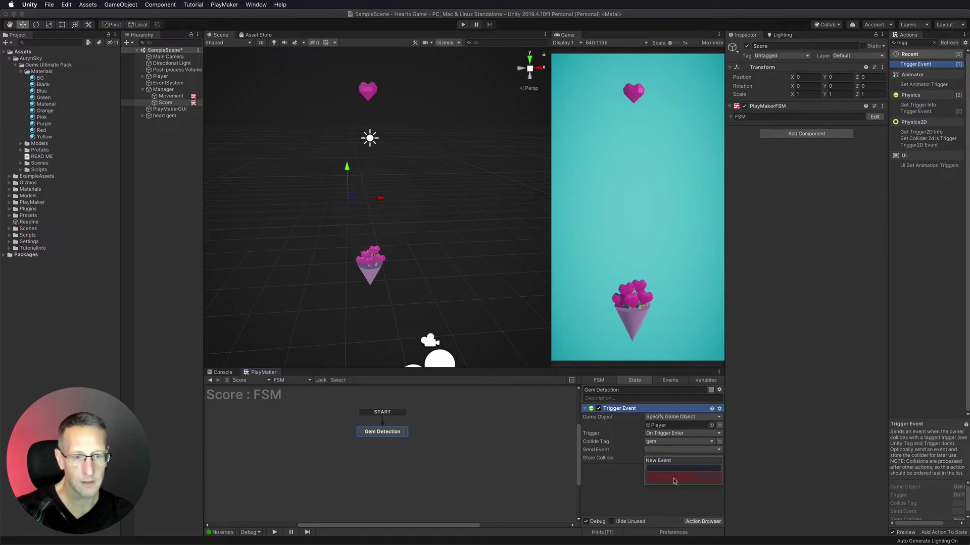
type("Gem Detected")
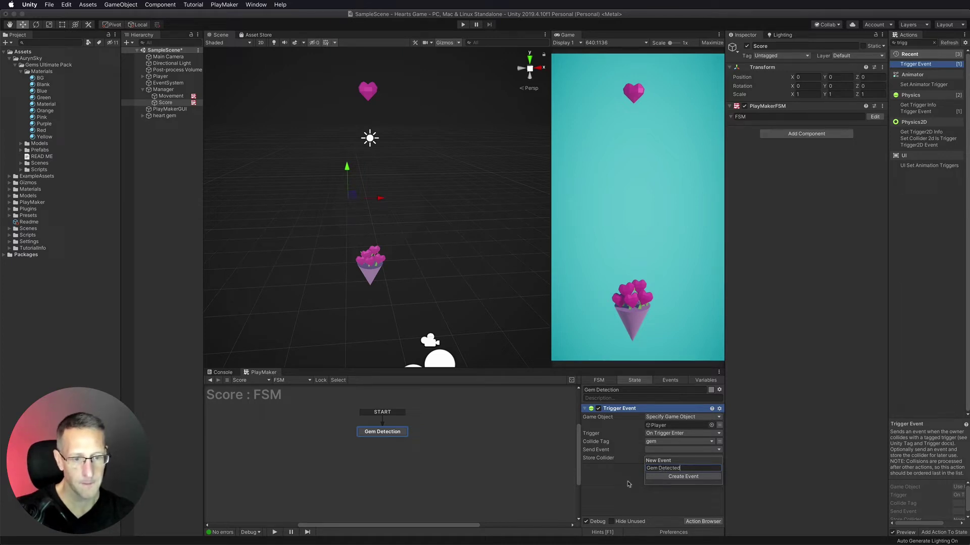
left_click(681, 477)
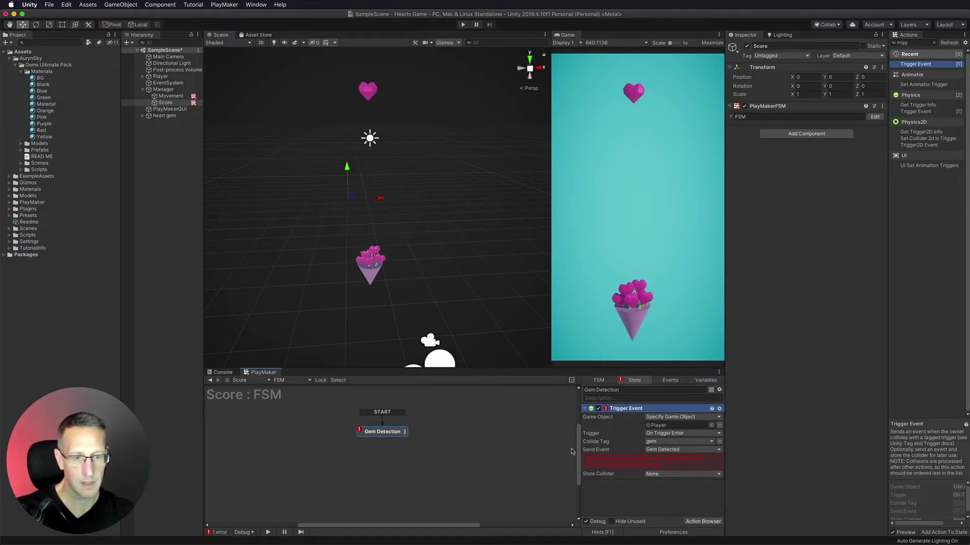
left_click(618, 463)
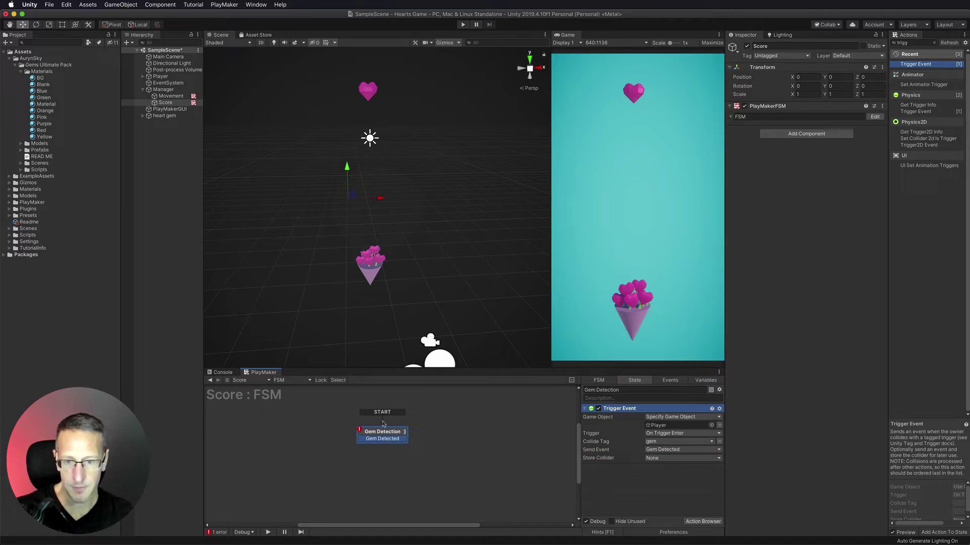
Link the Gem Detected transition to a new state beside Gem Detection and name that state "Update Score".
left_click_drag(372, 439, 447, 432)
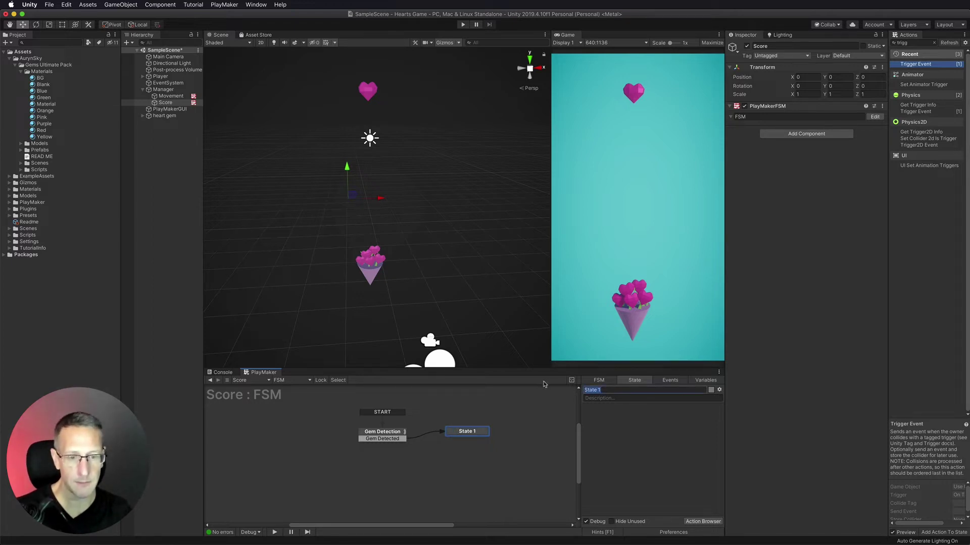
type("Upd")
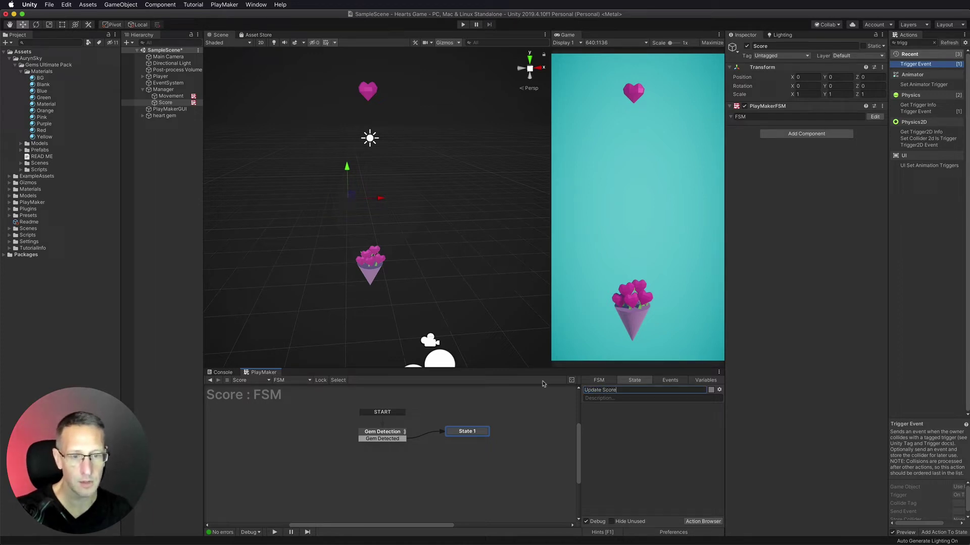
key("Return")
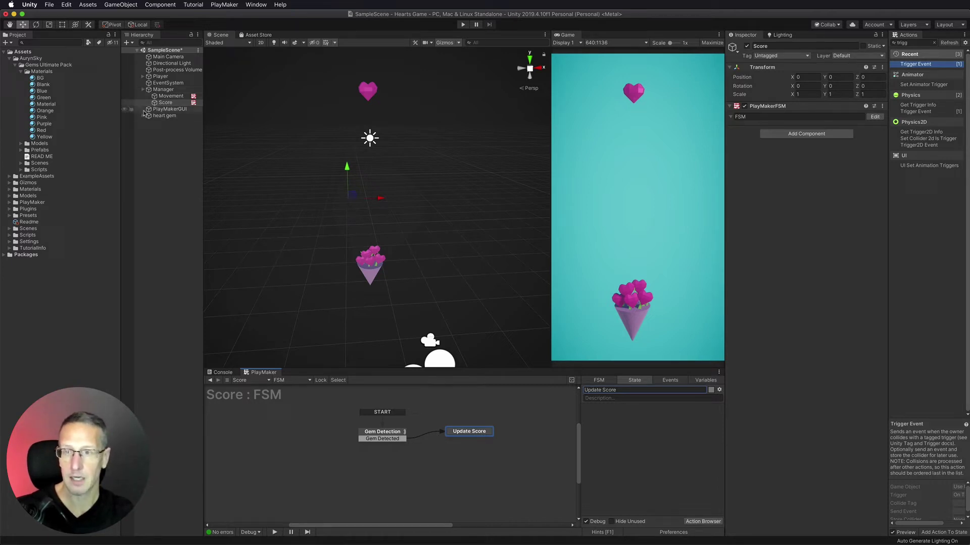
Expand the Player object's children, find the Activate Game Object action, and add it to the Update Score state.
left_click(143, 76)
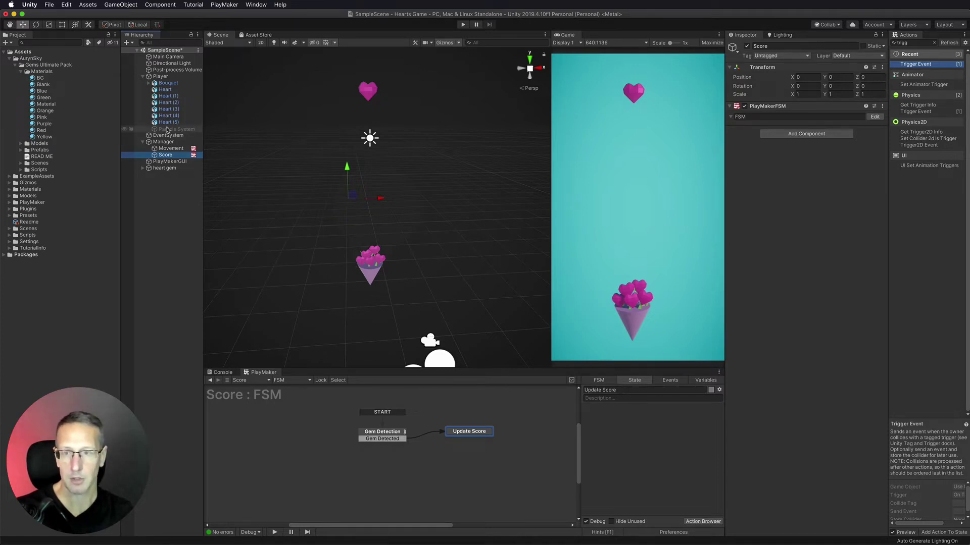
left_click(913, 43)
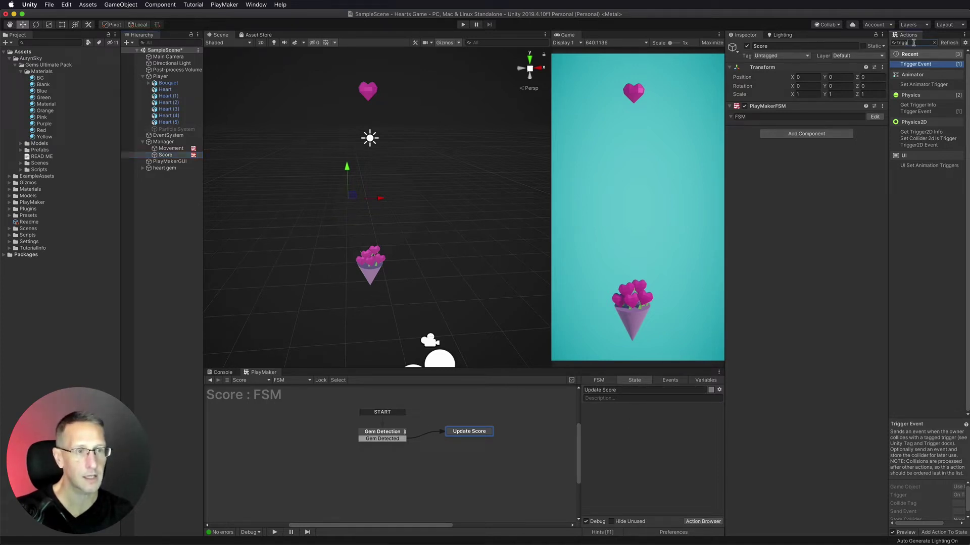
key("BackSpace")
key("BackSpace")
key("BackSpace")
key("BackSpace")
type("acti")
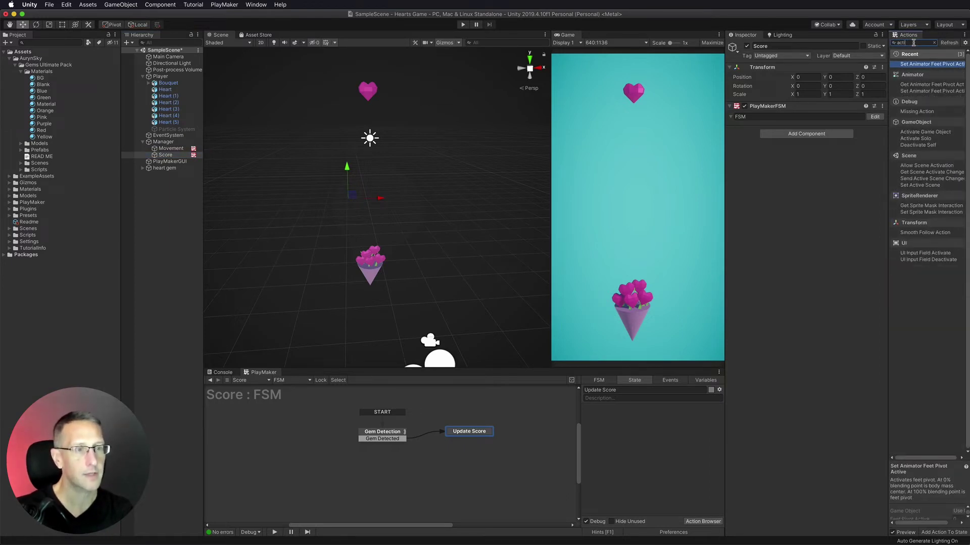
double_click(909, 133)
Set Activate Game Object to target Player's Particle System as the specified game object, and collapse the action.
left_click(679, 417)
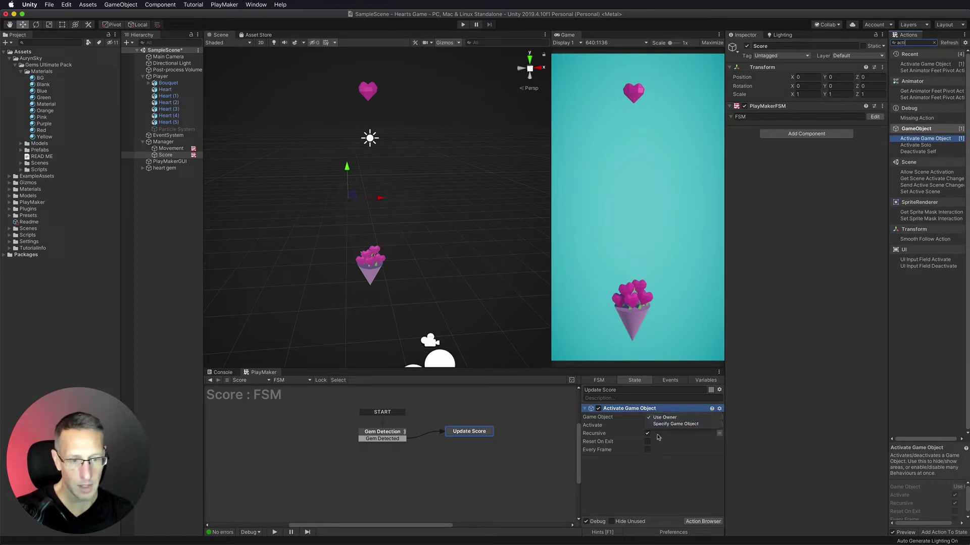
left_click(673, 433)
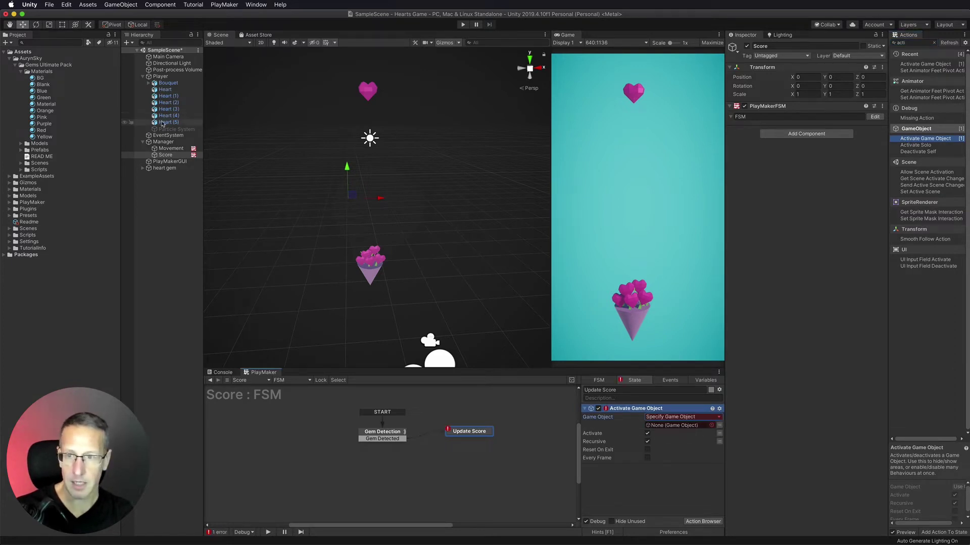
left_click_drag(169, 132, 670, 426)
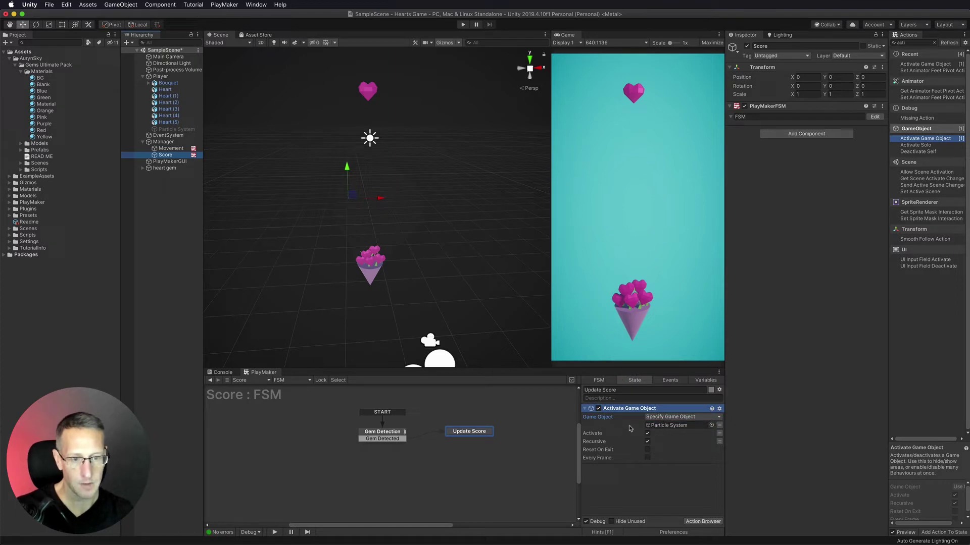
left_click(585, 409)
left_click(631, 429)
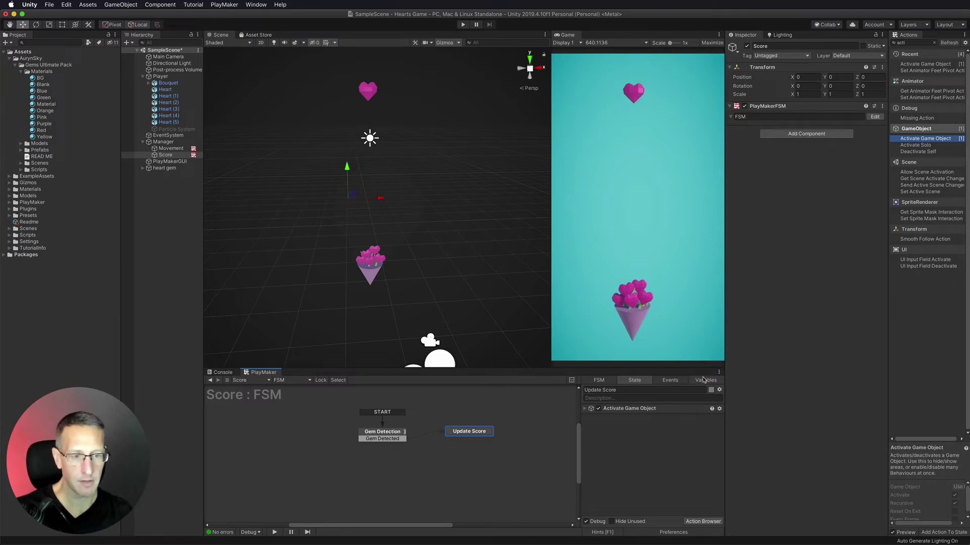
Add an Int variable named "Score Total" to the Score FSM.
left_click(704, 381)
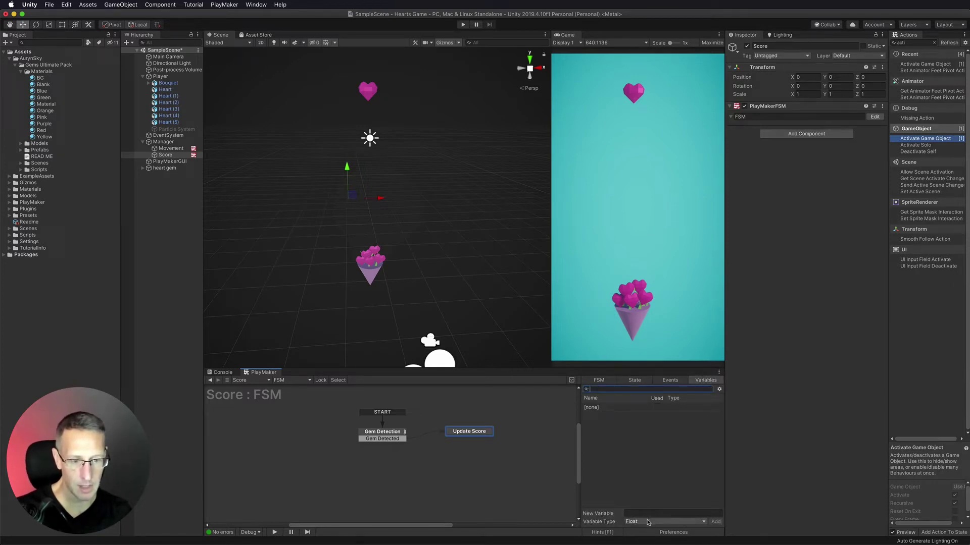
left_click(649, 521)
left_click(652, 515)
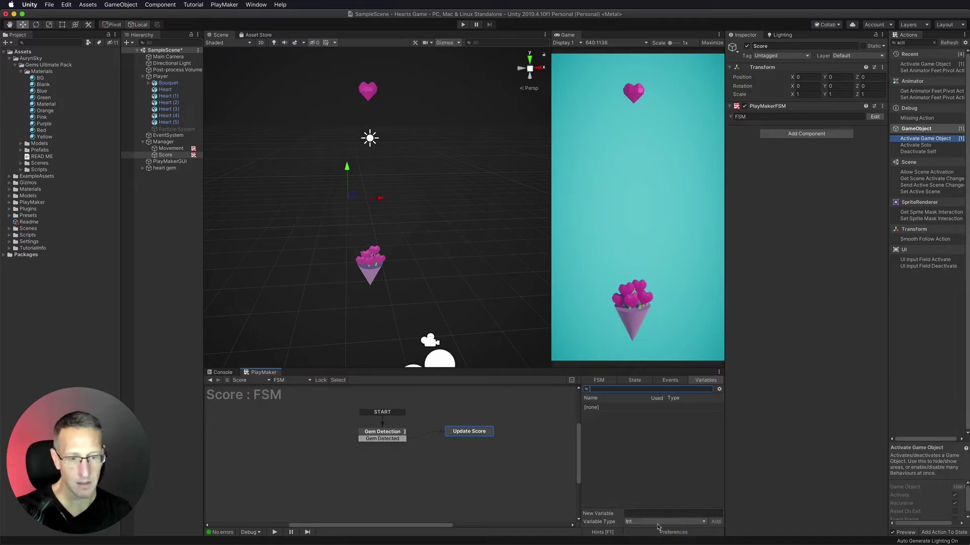
left_click(647, 514)
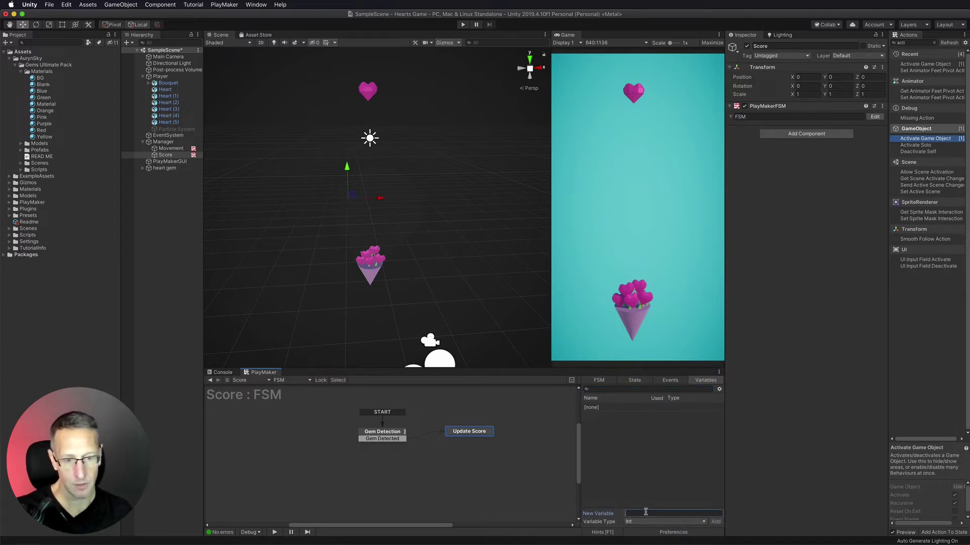
type("Score Total")
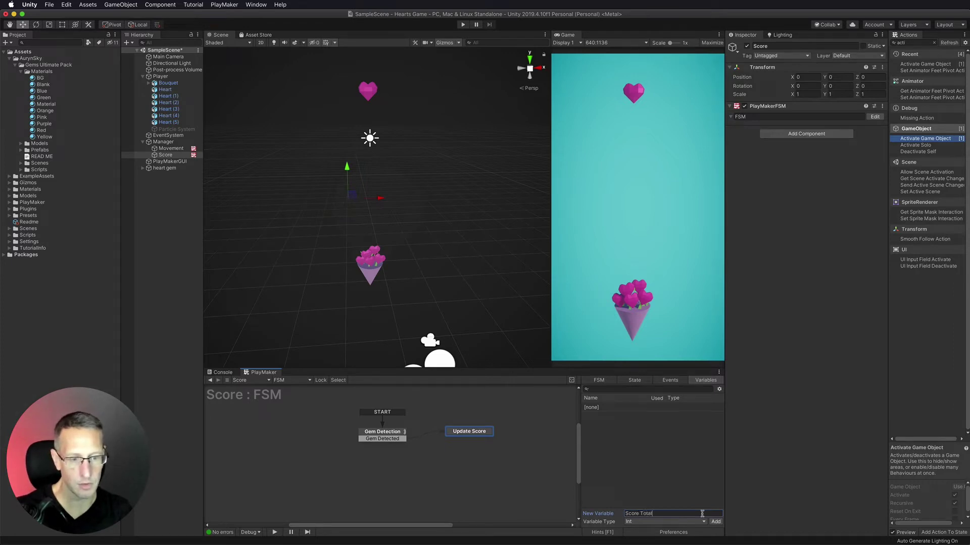
key("Return")
left_click(656, 432)
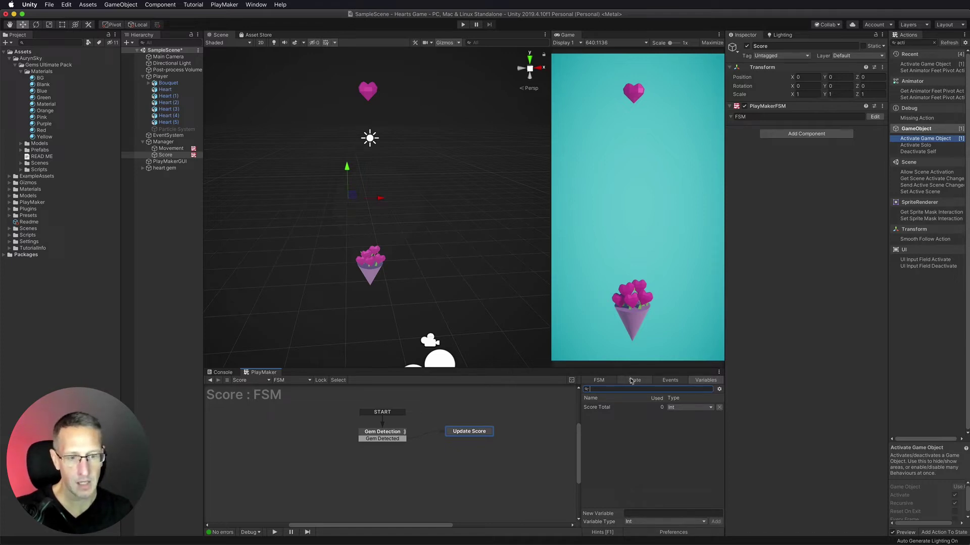
Set the Score Total variable's value to 20.
left_click(633, 380)
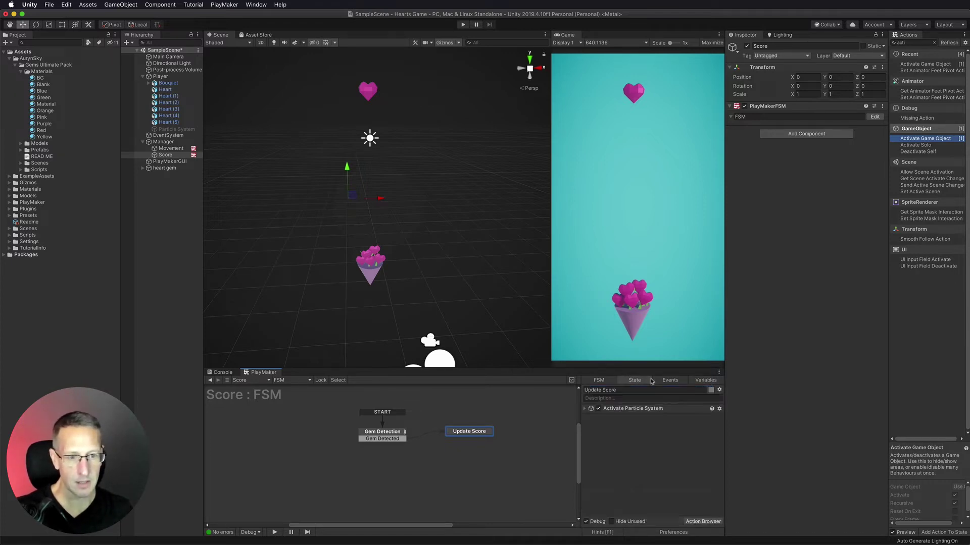
left_click(705, 381)
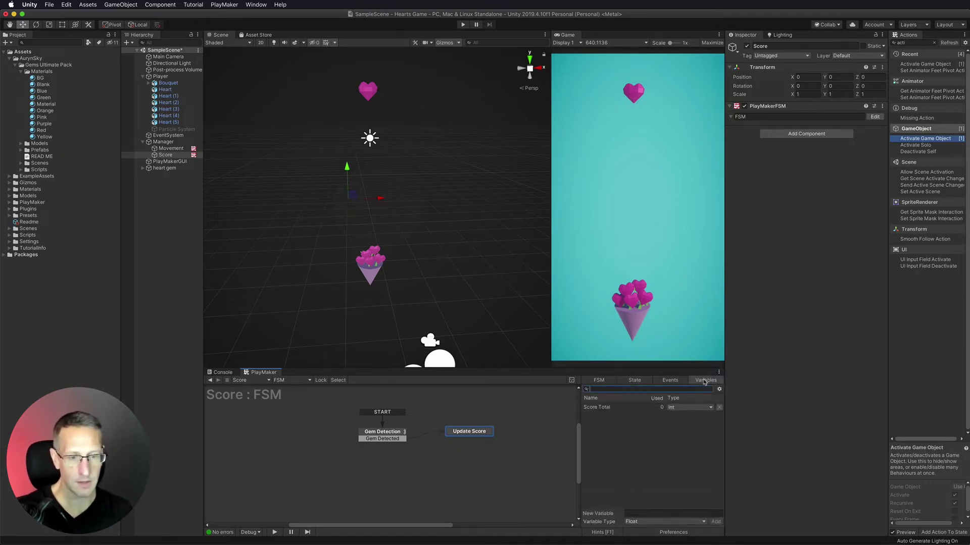
left_click(627, 408)
left_click(644, 490)
type("20")
left_click(649, 437)
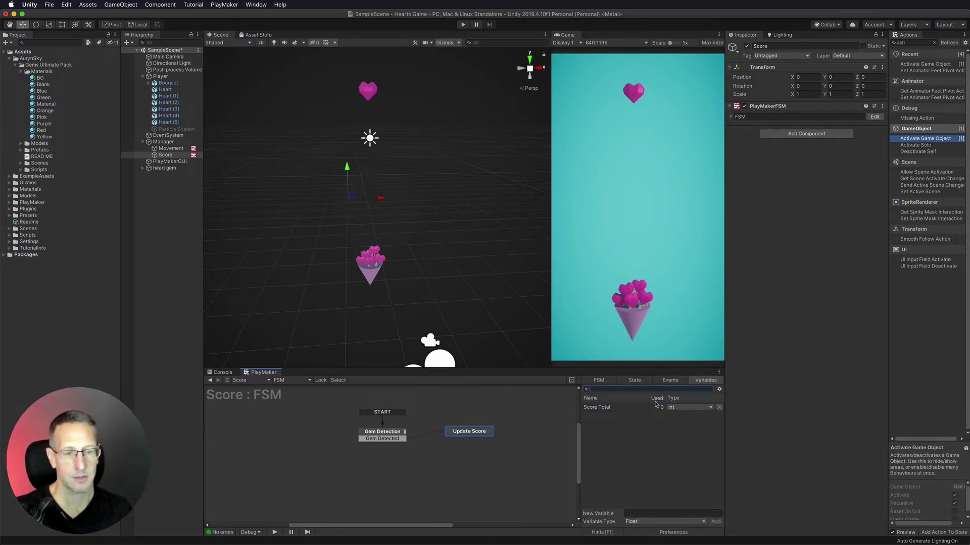
Add a second Int variable named "Current Score" to the Score FSM.
left_click(631, 380)
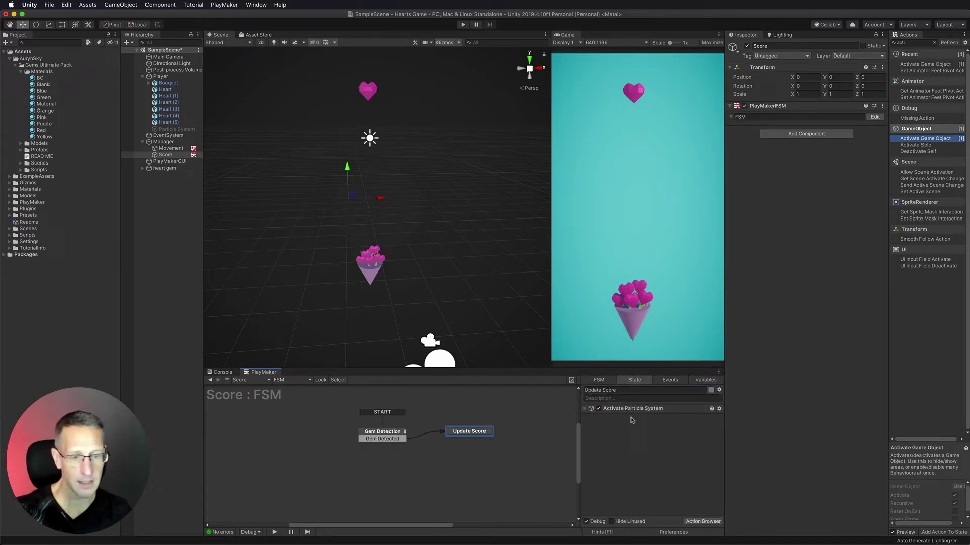
left_click(696, 380)
left_click(642, 514)
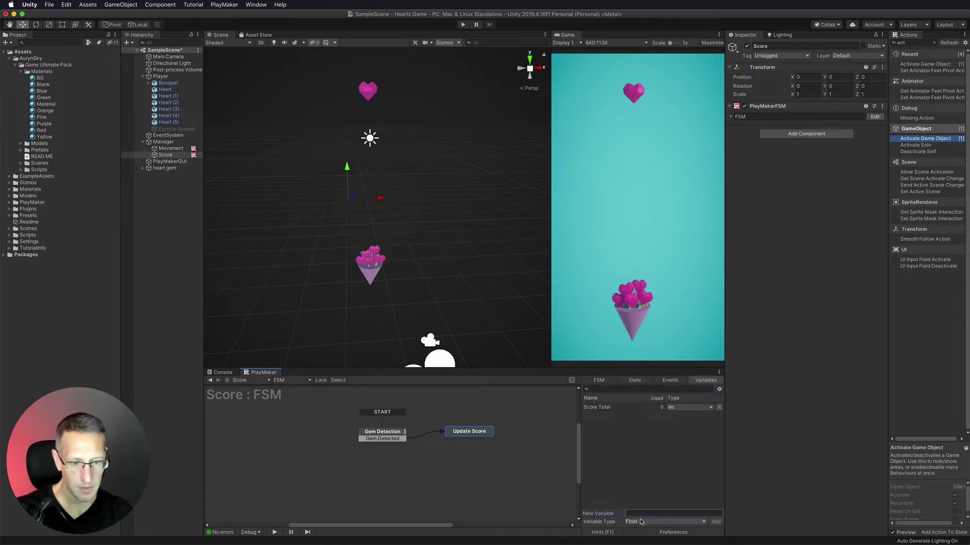
left_click(641, 521)
key("Return")
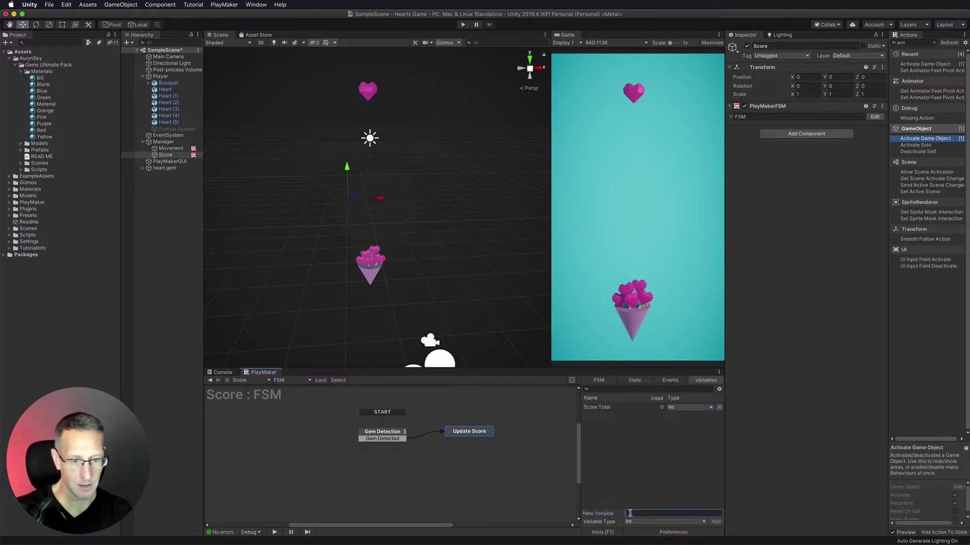
type("Current Score")
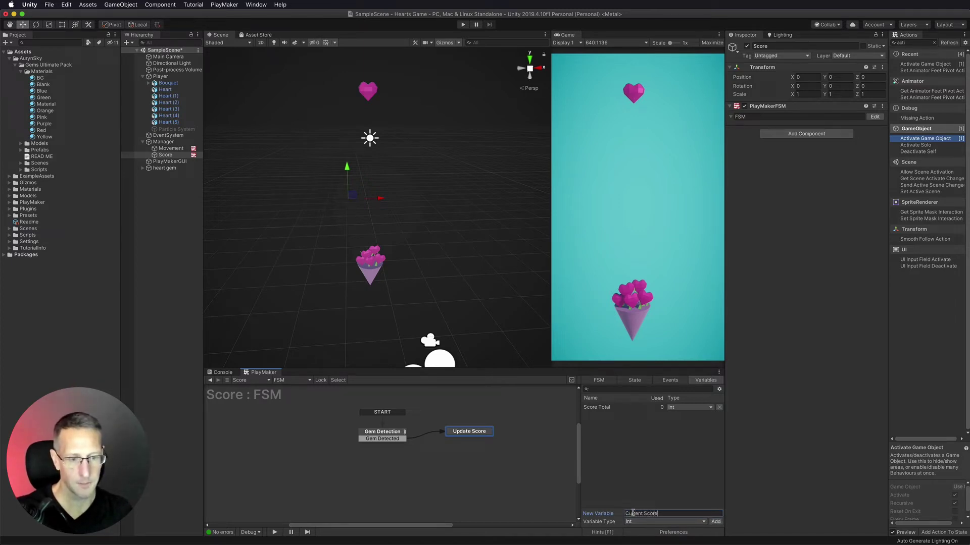
left_click(716, 522)
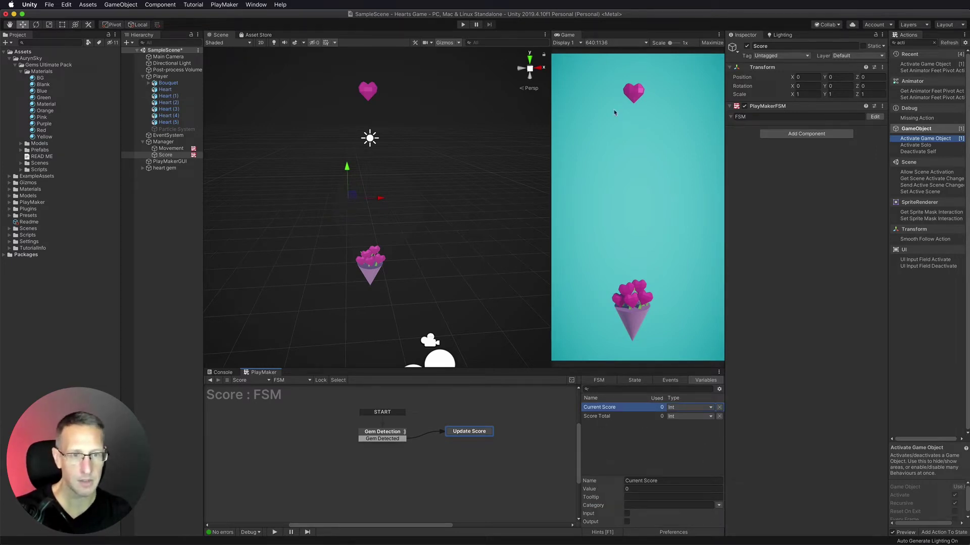
Add an Int Add action to the Update Score state and choose Current Score as its int variable.
left_click(464, 429)
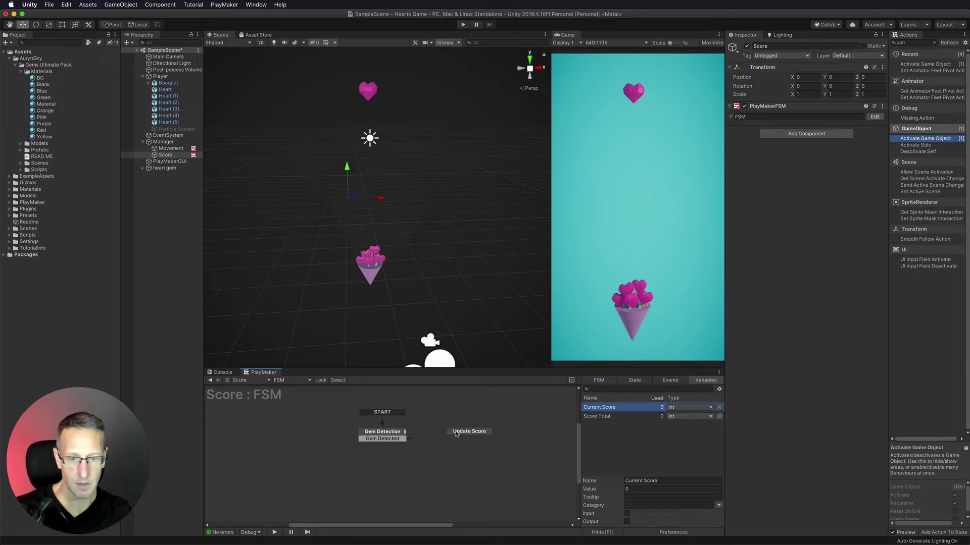
left_click(456, 434)
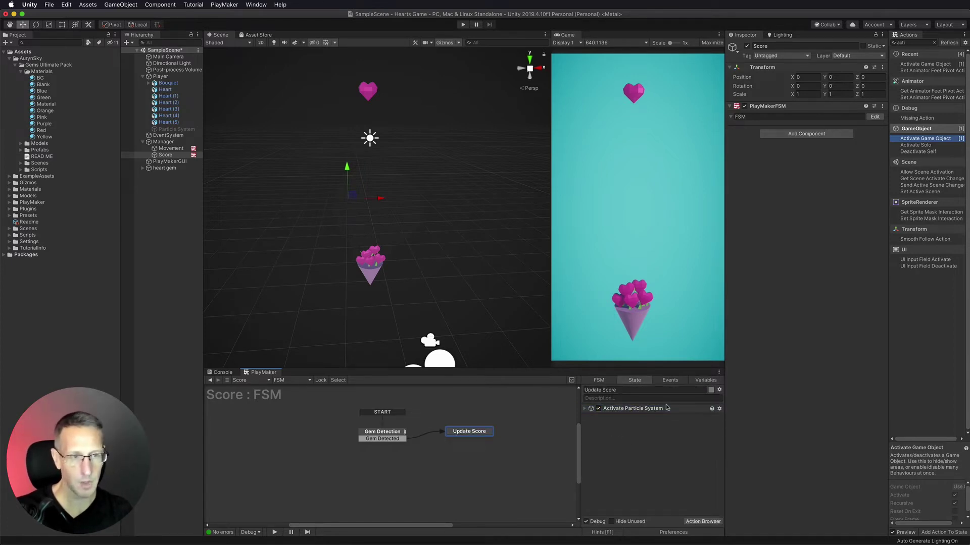
left_click(914, 42)
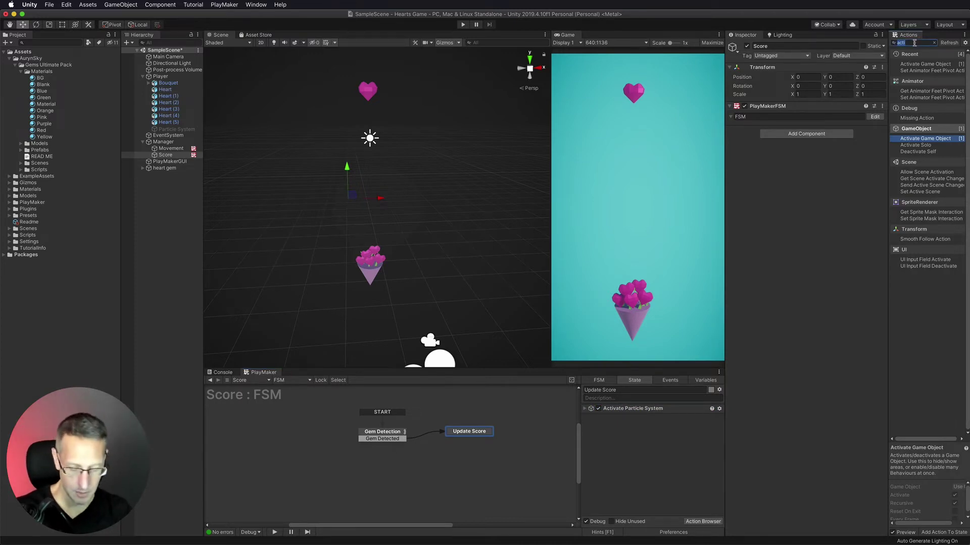
type("int a")
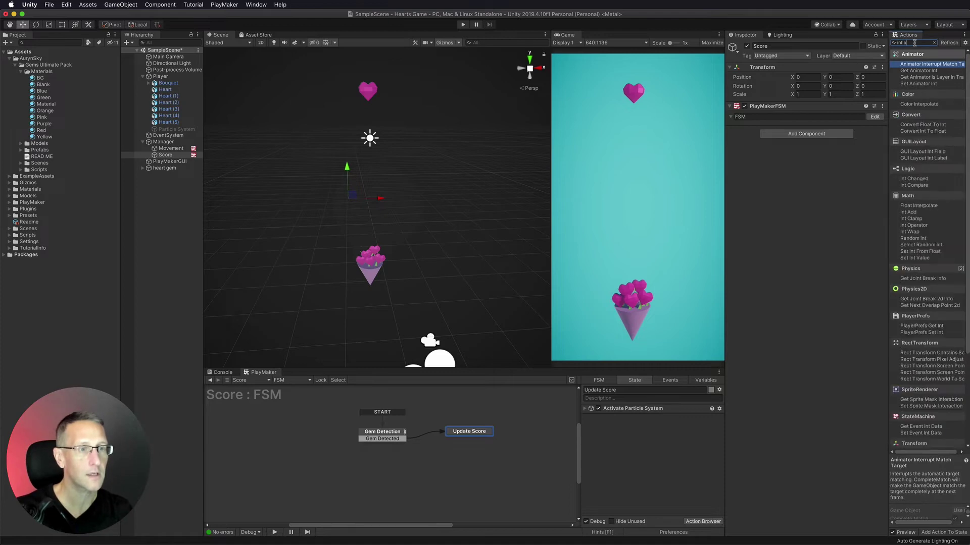
type("dd")
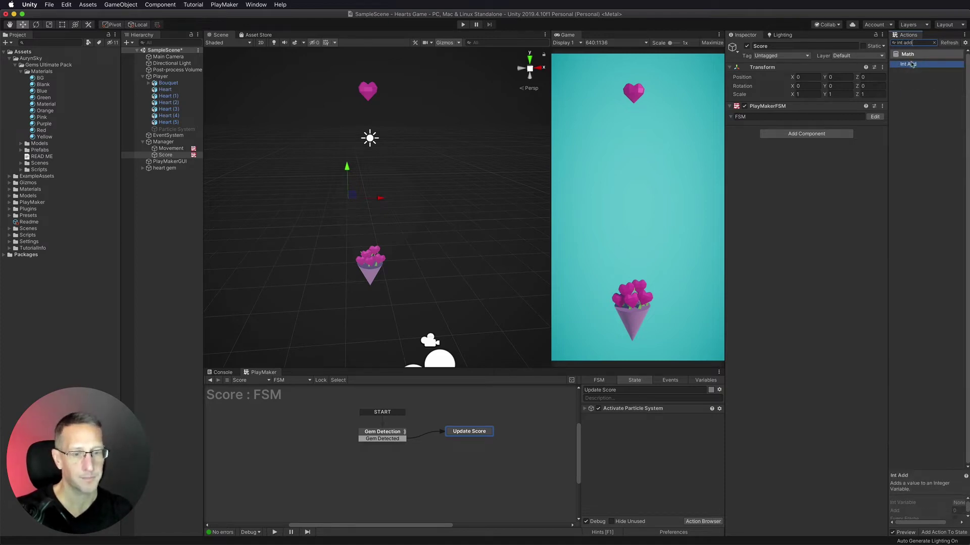
double_click(912, 64)
left_click(656, 426)
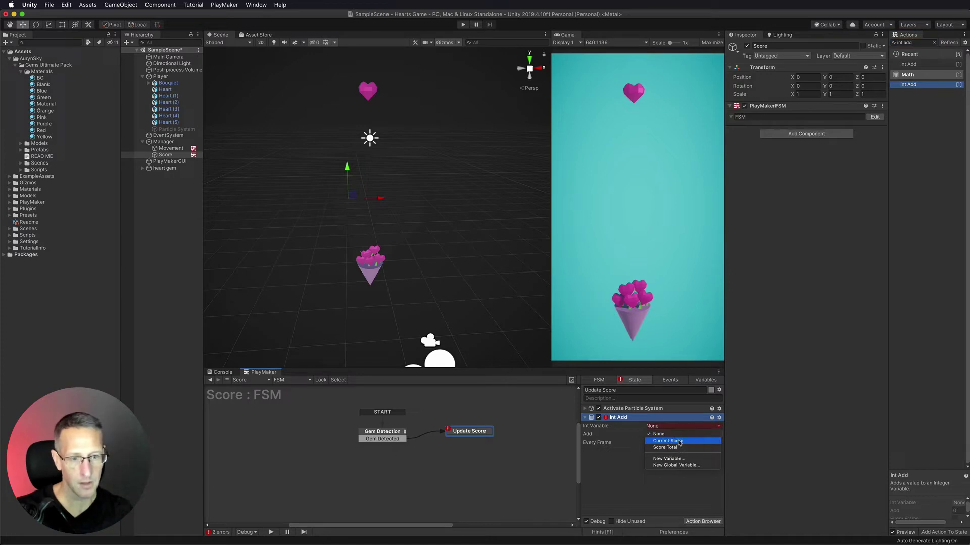
left_click(664, 441)
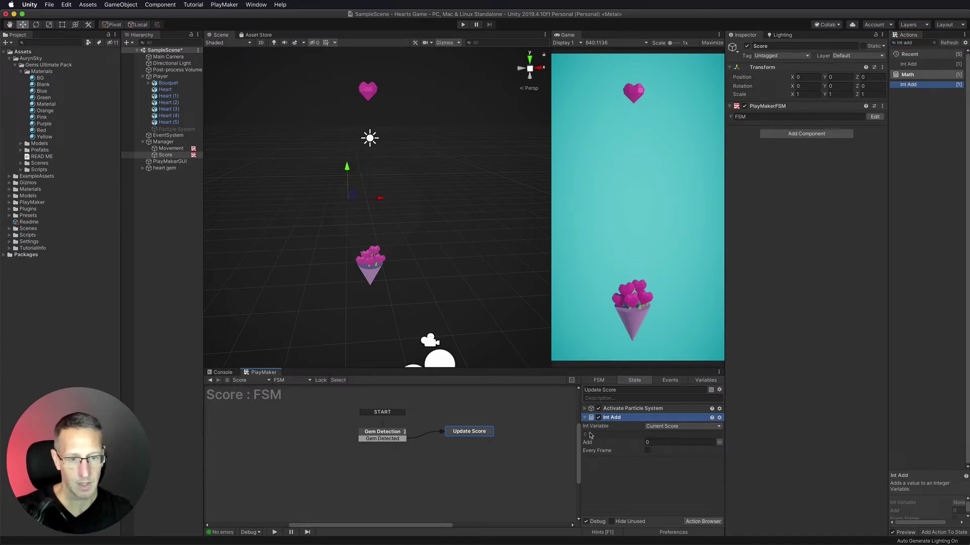
Set the Int Add action's Add value to 1 in the Update Score state and collapse the action.
left_click(659, 443)
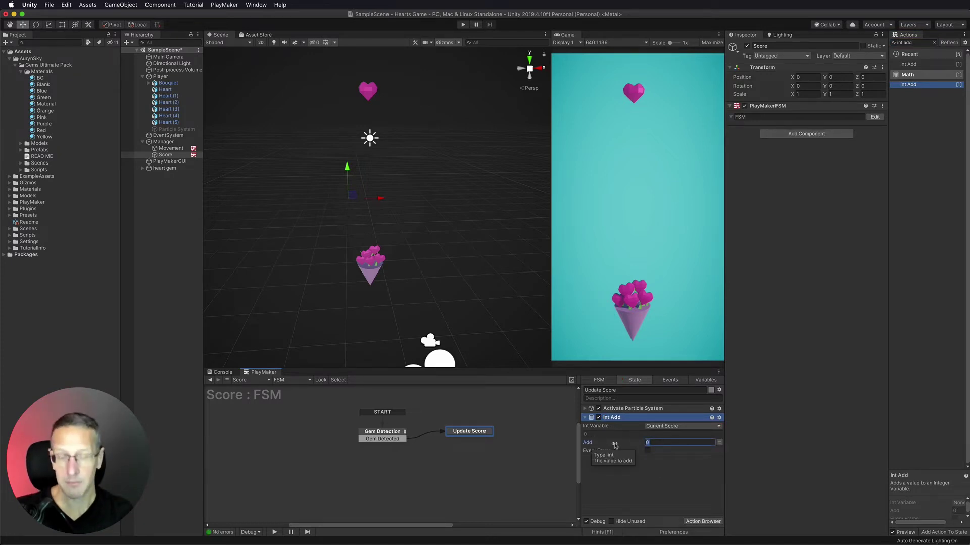
type("1")
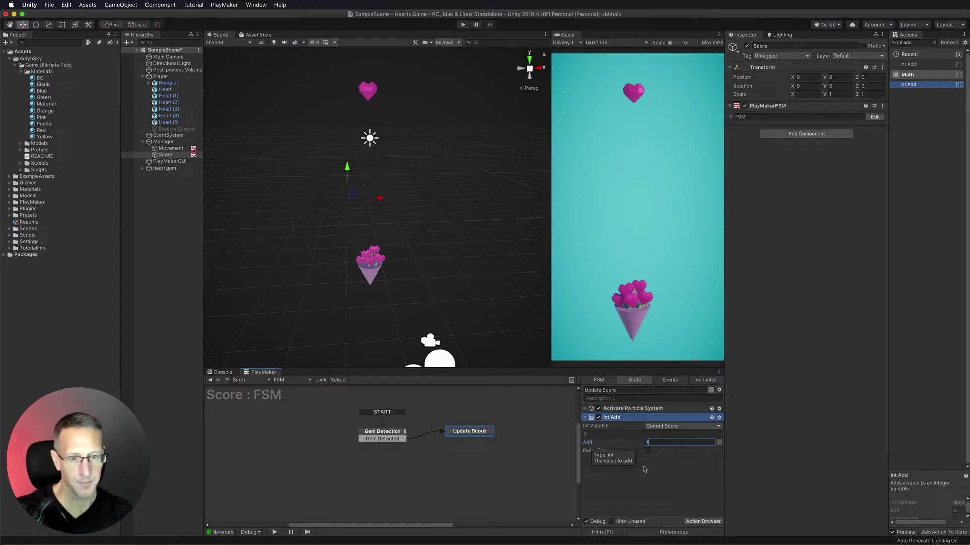
left_click(599, 460)
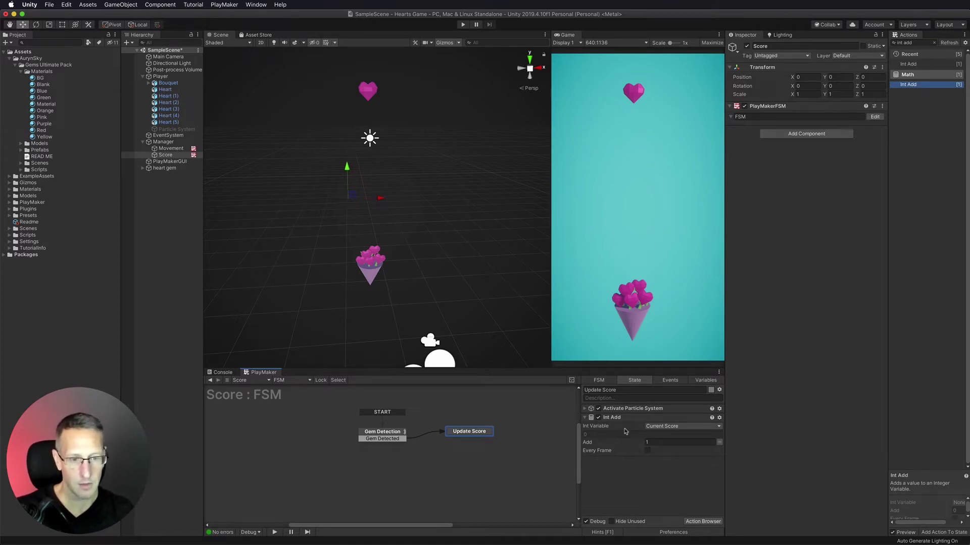
left_click(585, 418)
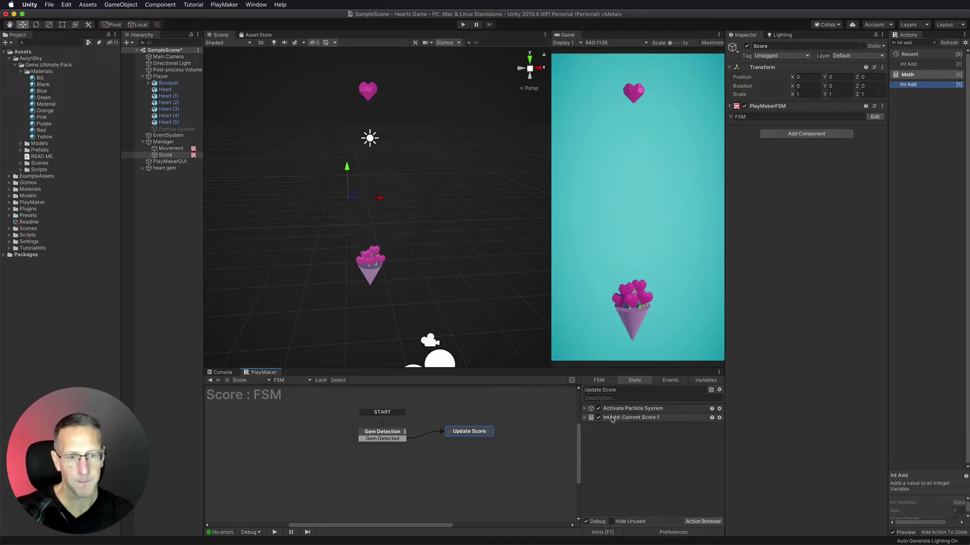
Add a FINISHED transition to the Update Score state and connect it to a new state named "Wait".
right_click(464, 433)
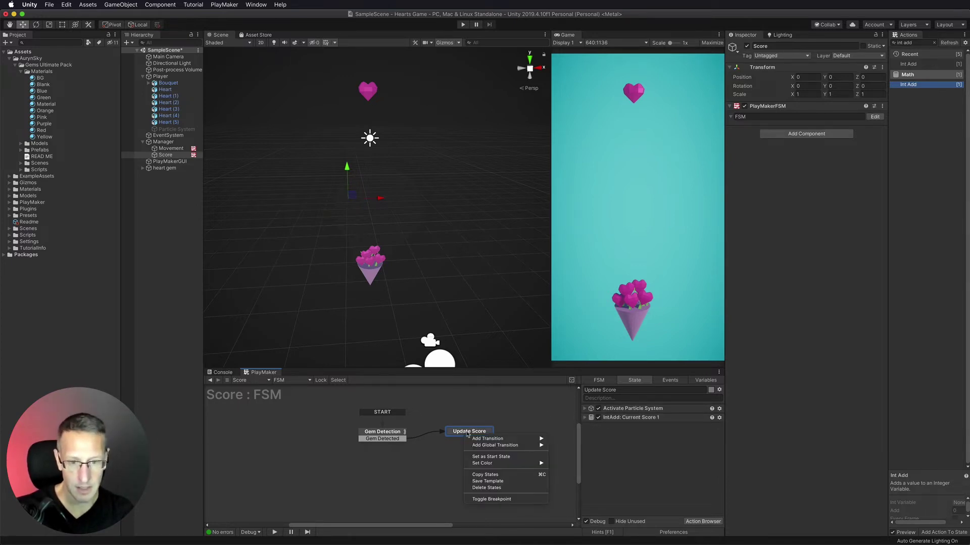
mouse_move(520, 440)
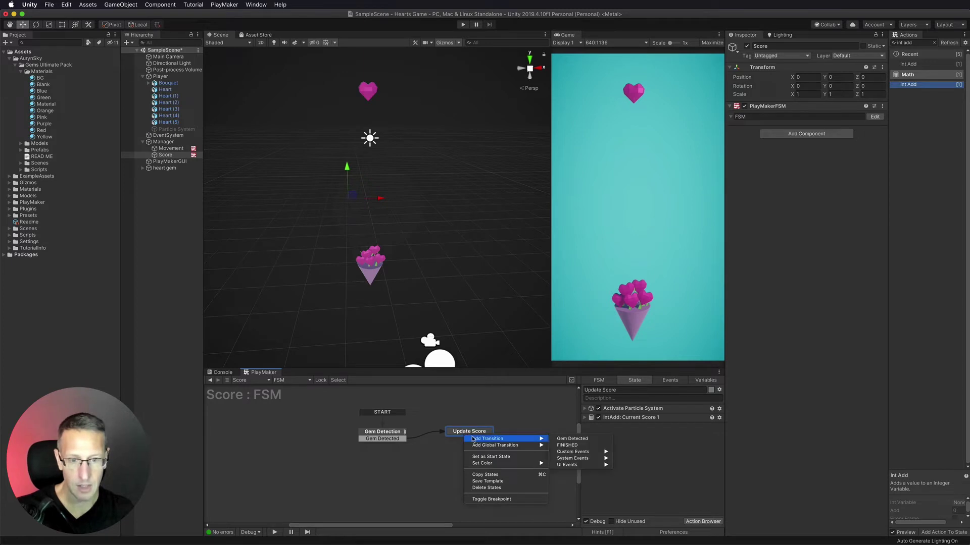
left_click(550, 445)
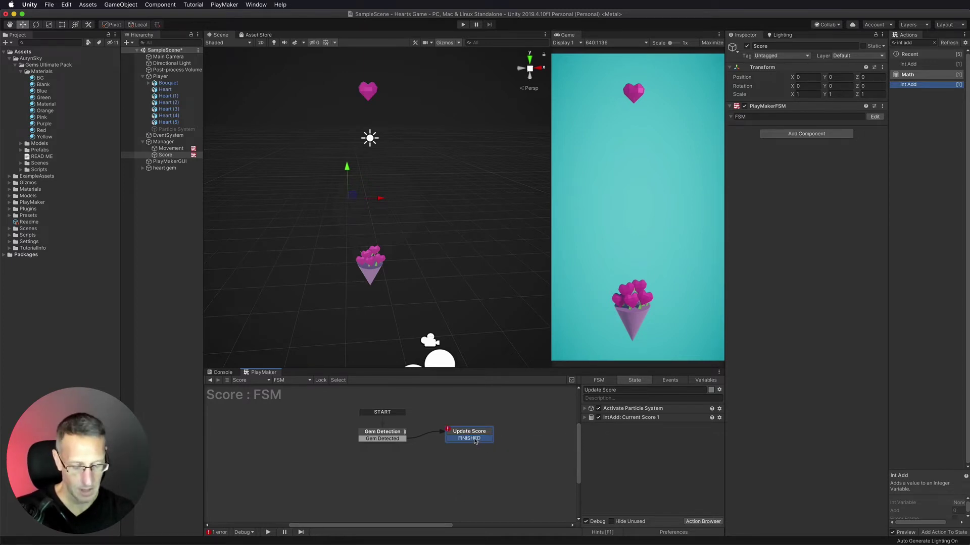
left_click_drag(475, 439, 462, 470)
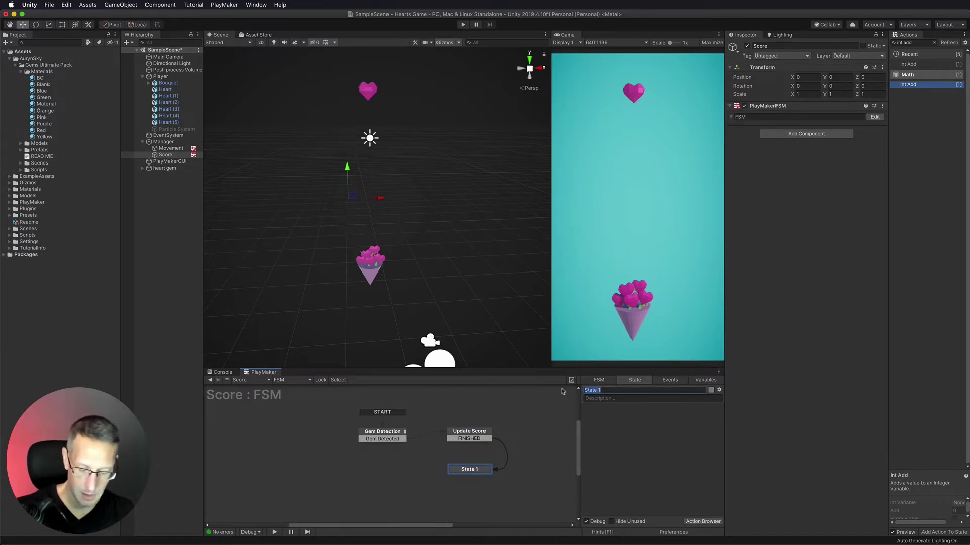
type("Wait")
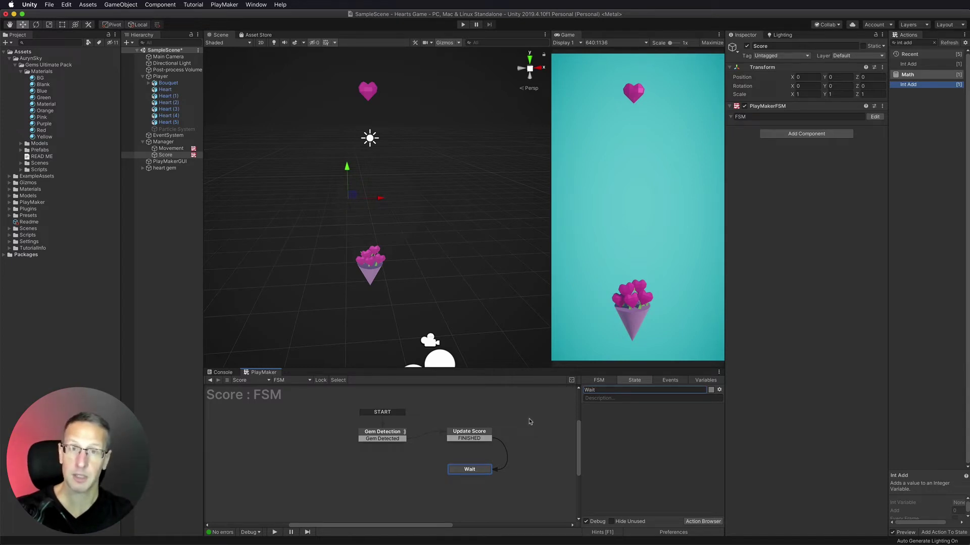
Add a Wait action to the Score FSM's Wait state with a time of .5 seconds and FINISHED as the finish event.
left_click(184, 130)
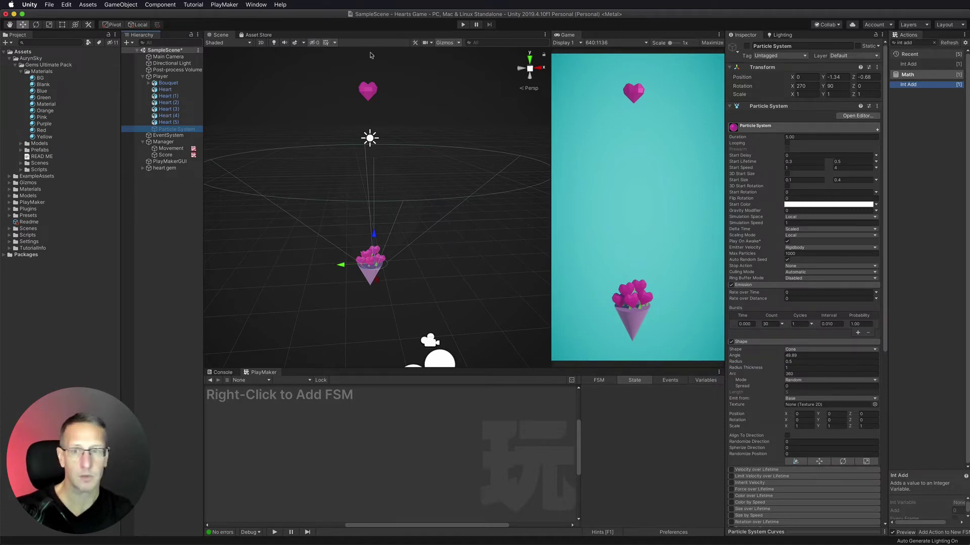
left_click(165, 155)
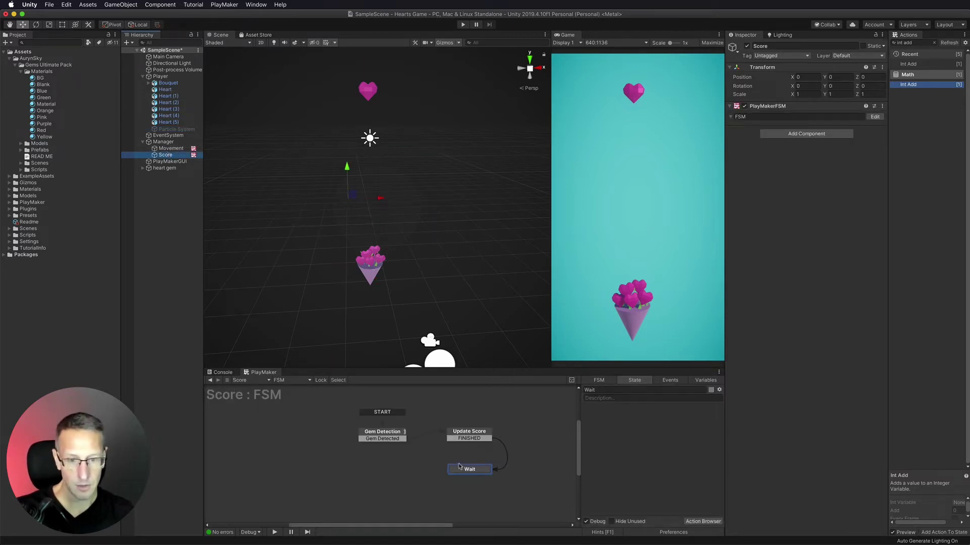
left_click_drag(915, 43, 878, 41)
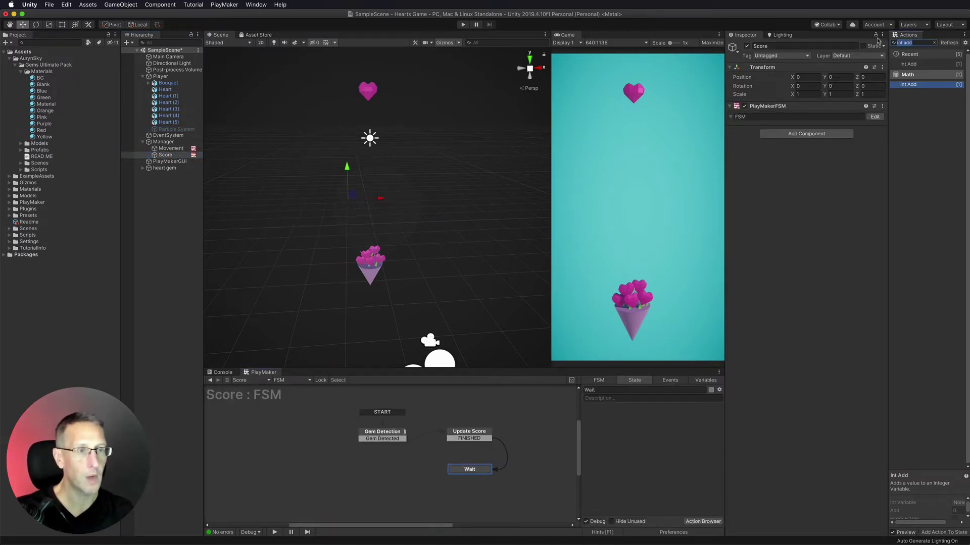
type("wait")
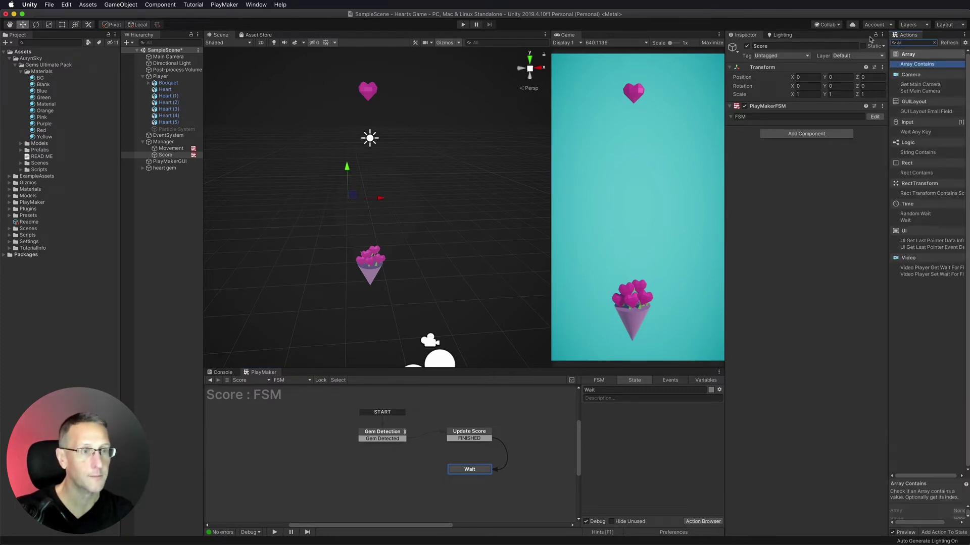
left_click_drag(907, 93, 666, 443)
left_click(657, 417)
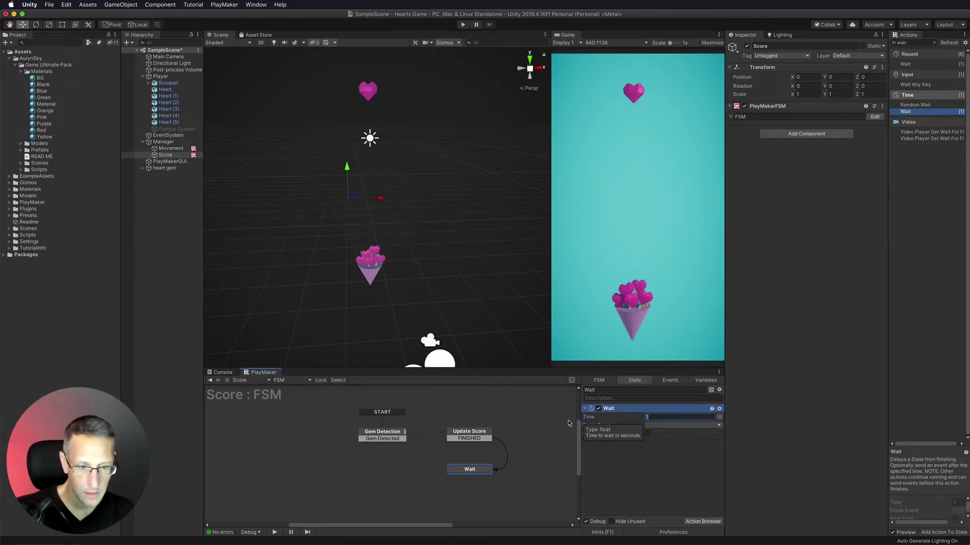
type(".5")
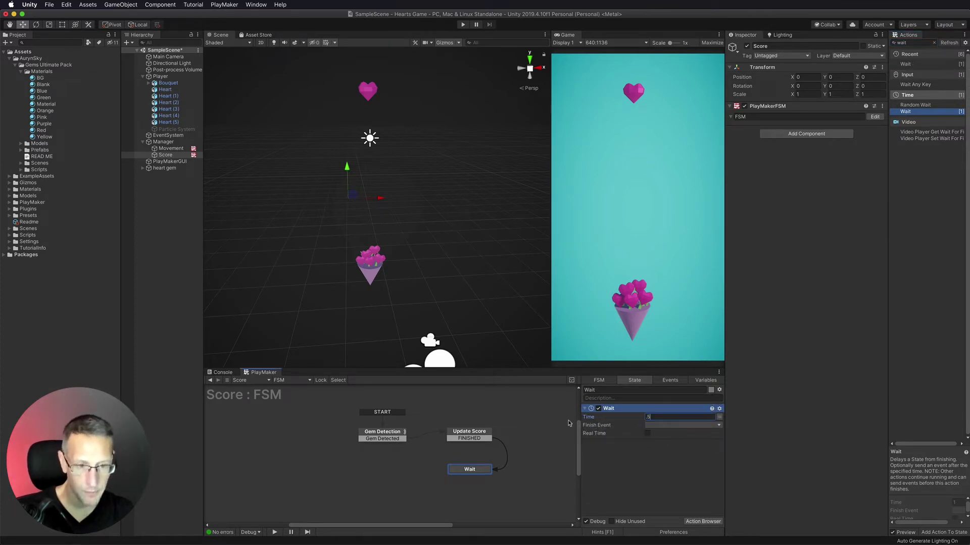
left_click(651, 425)
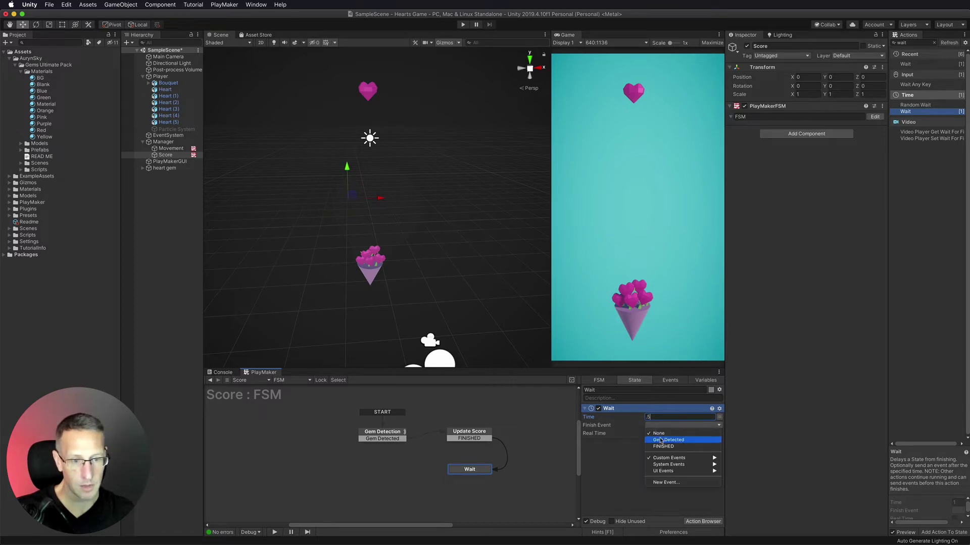
left_click(600, 470)
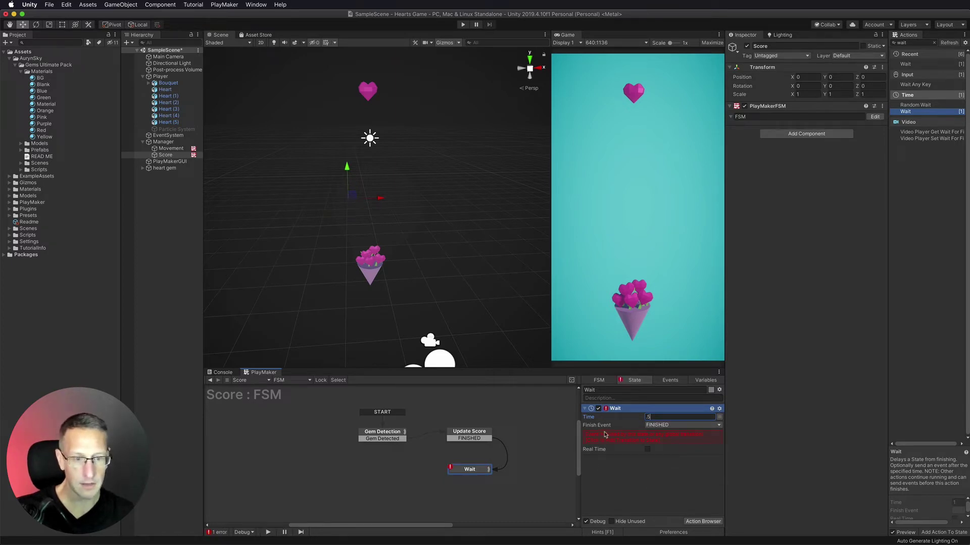
Connect the Wait state's FINISHED transition to a new state and copy Update Score's Activate Particle System action into it.
left_click(606, 433)
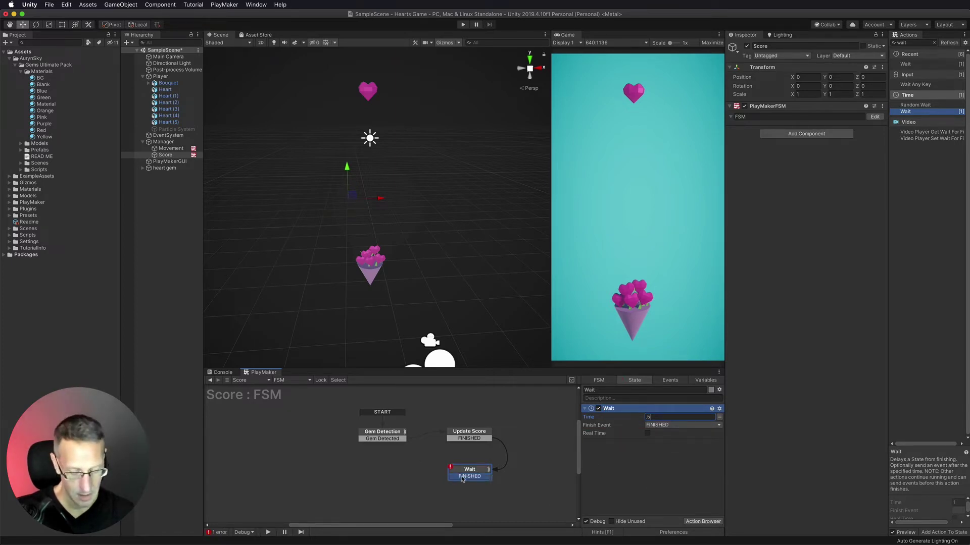
left_click_drag(462, 479, 360, 477)
left_click(467, 434)
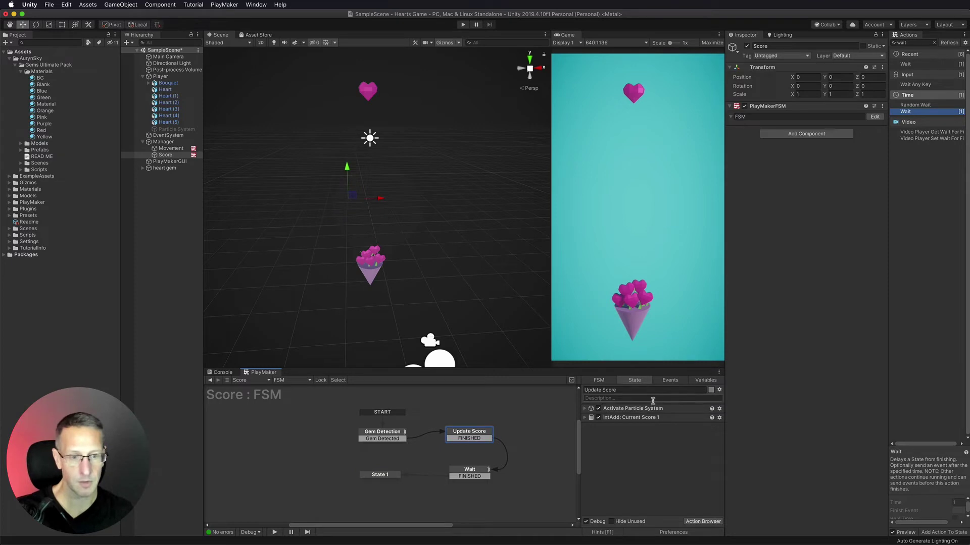
left_click(604, 408)
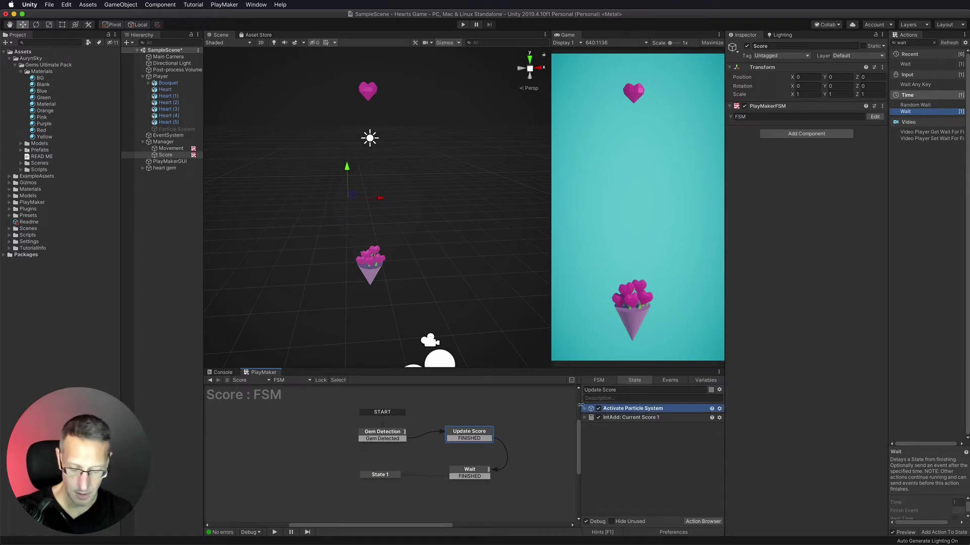
left_click(380, 476)
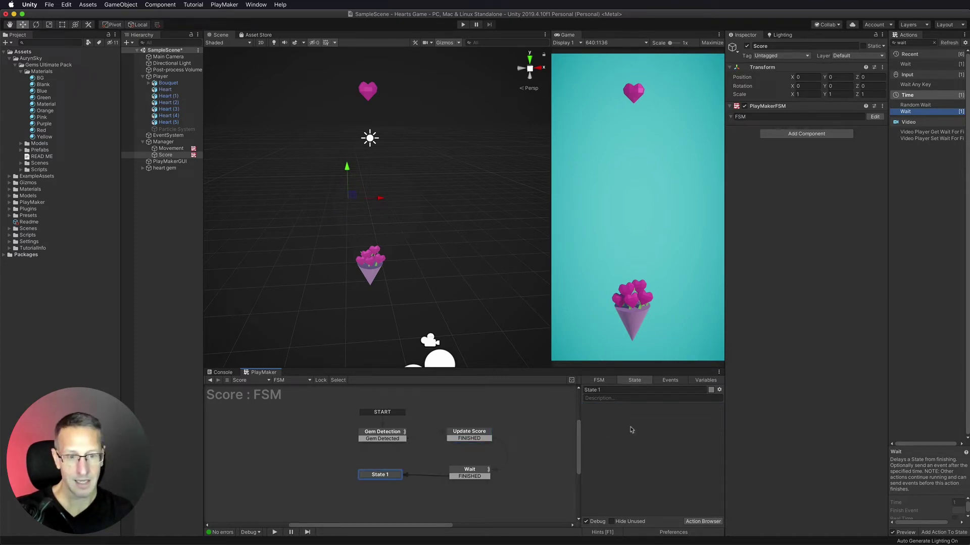
key("ctrl+v")
Rename the new state "turn Particle Off" and disable Activate in its Activate Game Object action.
left_click(608, 390)
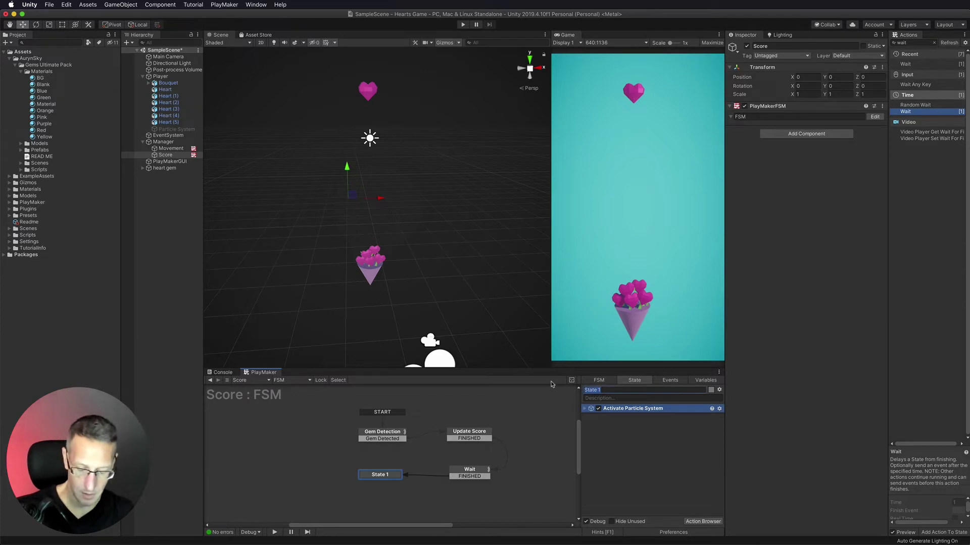
type("D")
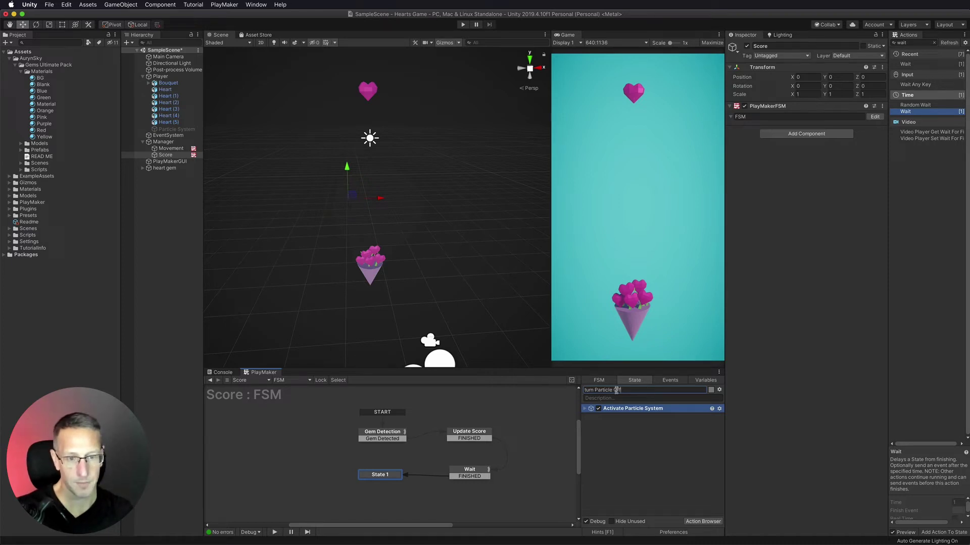
left_click(584, 409)
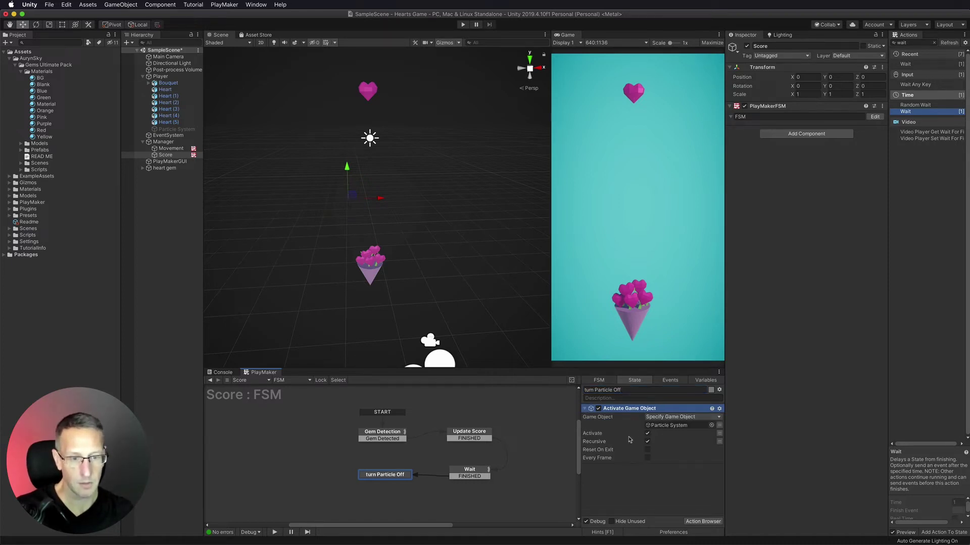
left_click(648, 434)
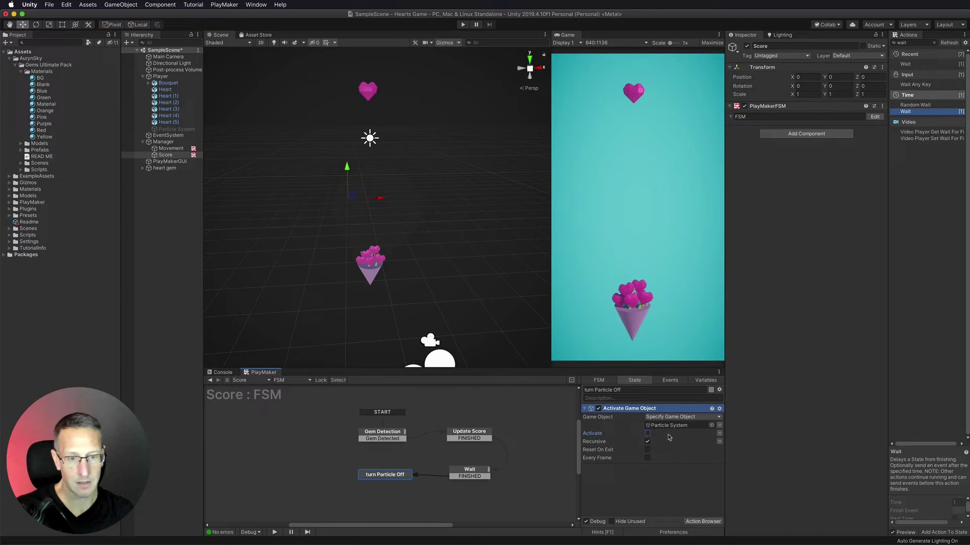
Add a FINISHED transition to the turn Particle Off state and connect it back to Gem Detection, tidying the state's placement.
right_click(388, 477)
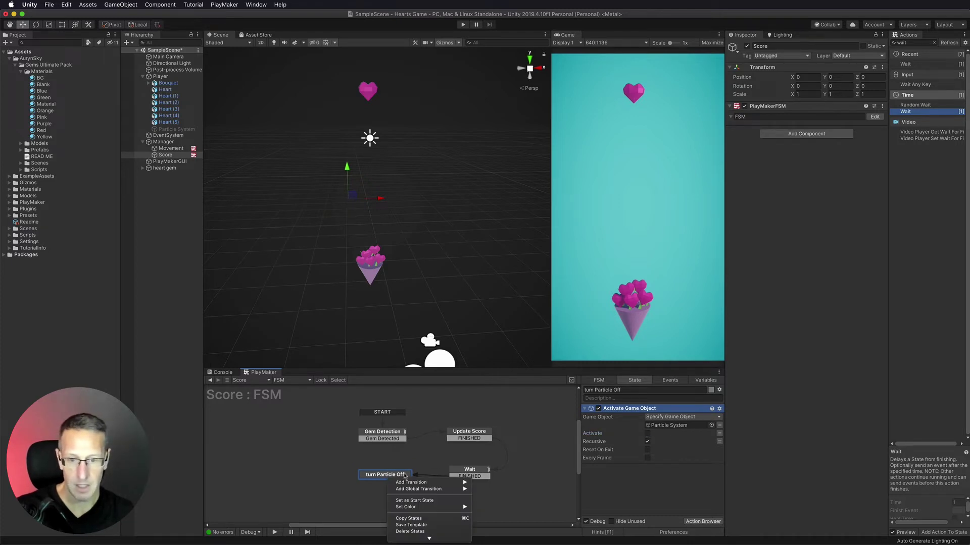
mouse_move(455, 483)
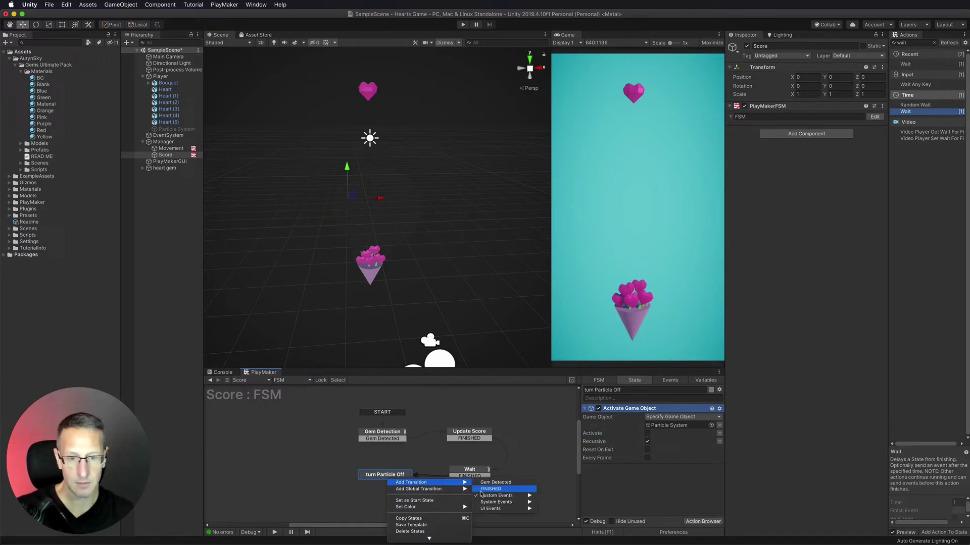
left_click(492, 489)
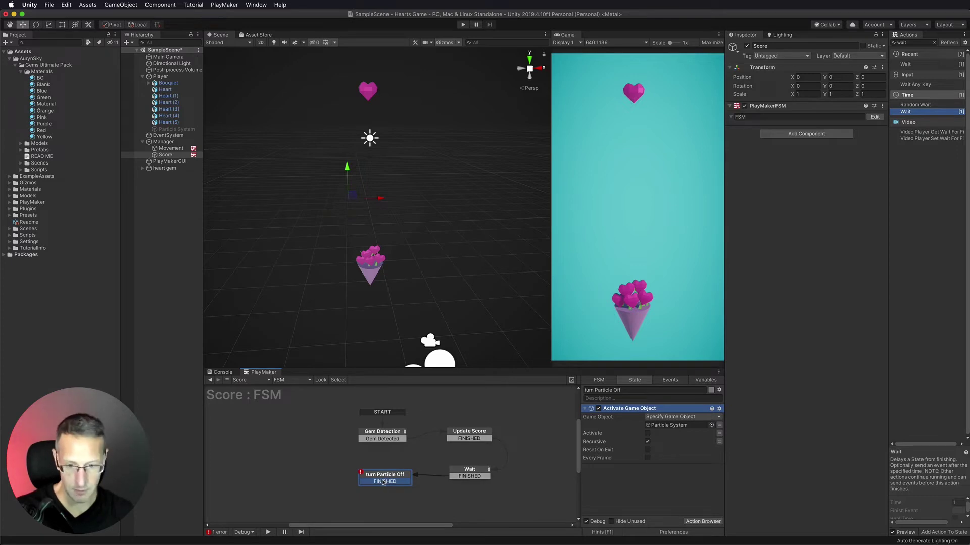
left_click_drag(383, 483, 376, 436)
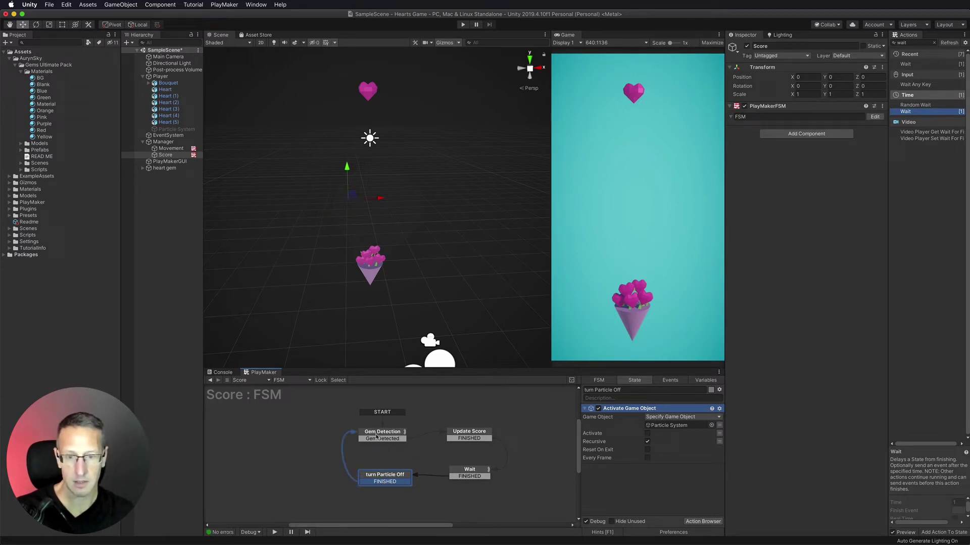
left_click_drag(367, 475, 370, 472)
Play-test the game and inspect the Score FSM's Wait, turn Particle Off and Gem Detection states.
left_click(463, 24)
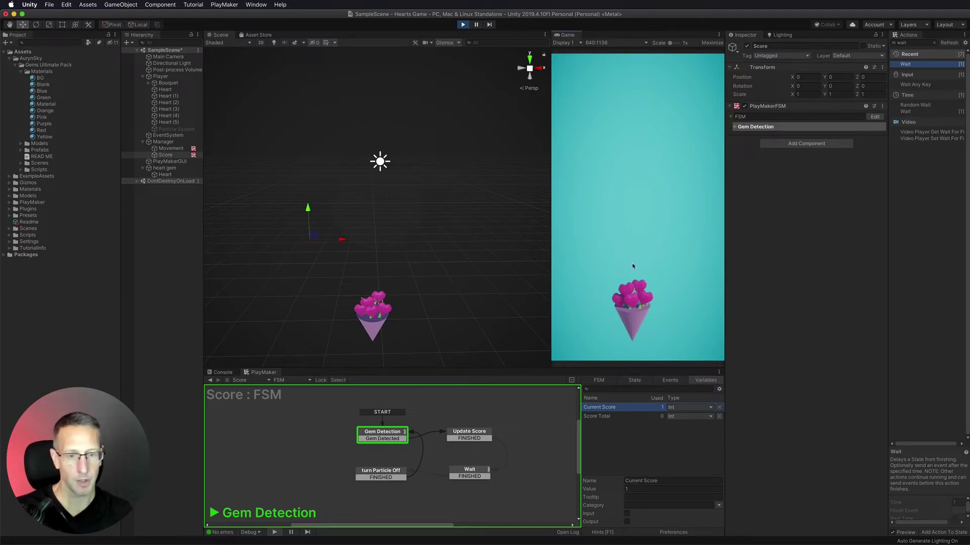
left_click(483, 472)
left_click(367, 474)
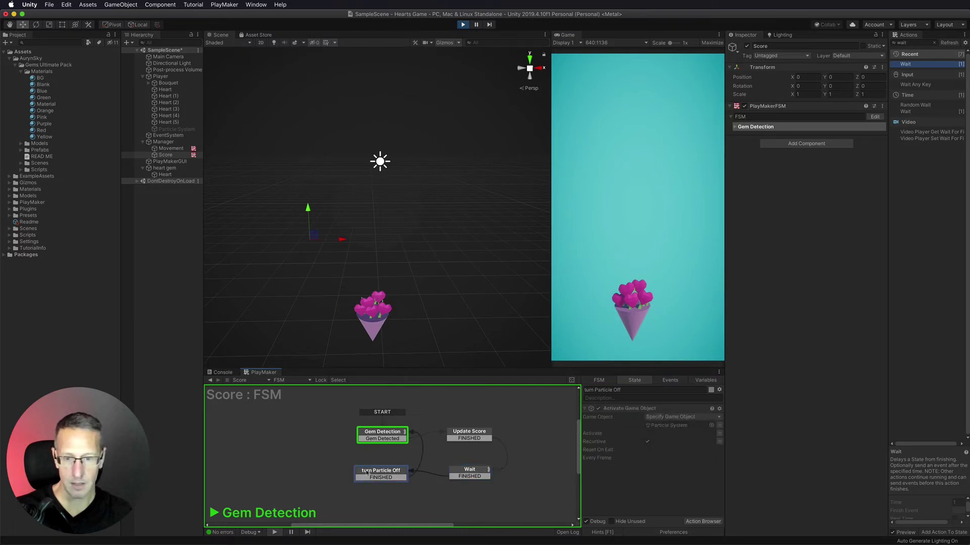
left_click(384, 439)
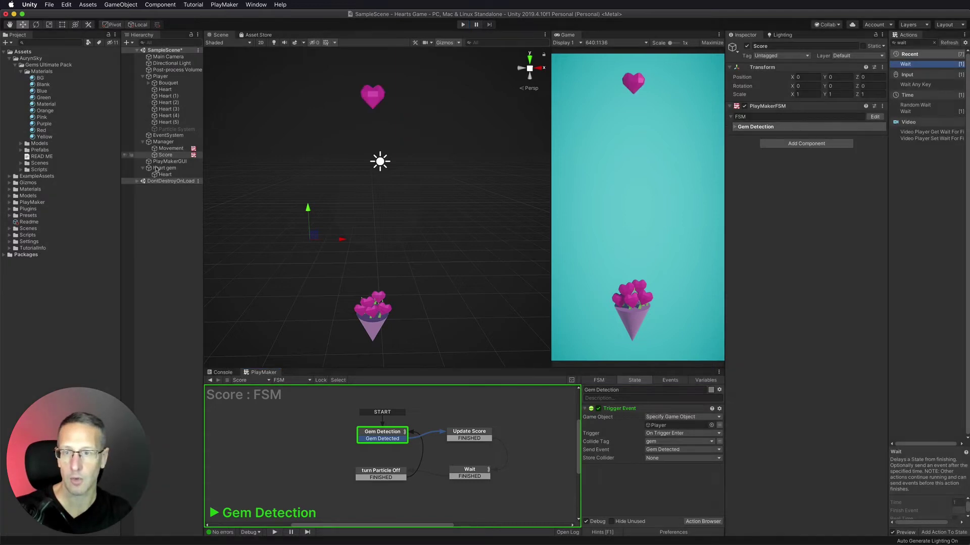
Collapse the heart gem object in the scene hierarchy and the AurynSky folder in the project assets.
left_click(167, 186)
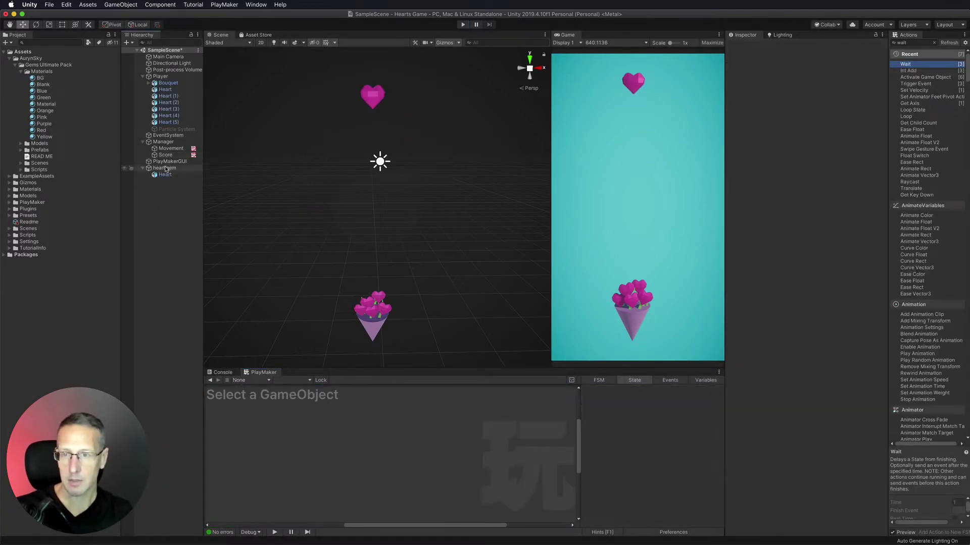
left_click(142, 168)
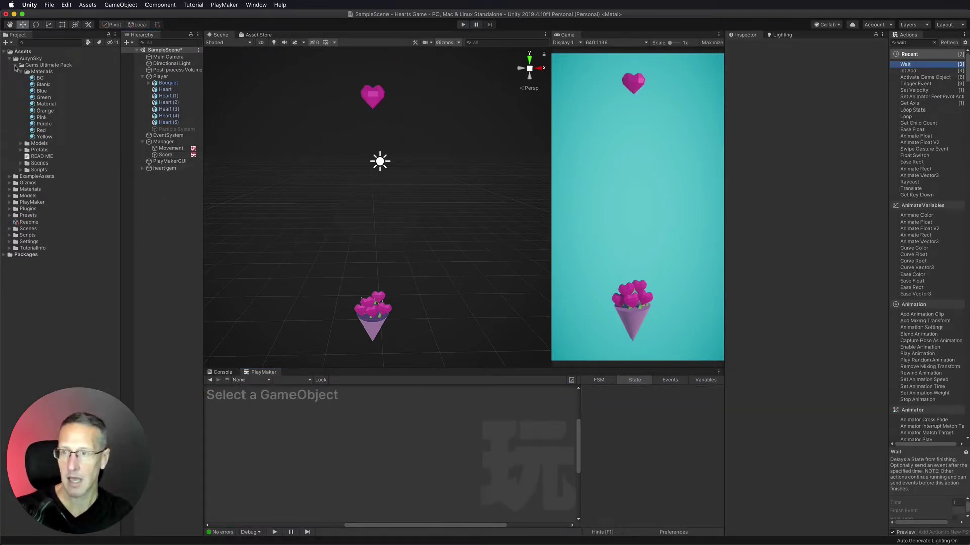
left_click(9, 58)
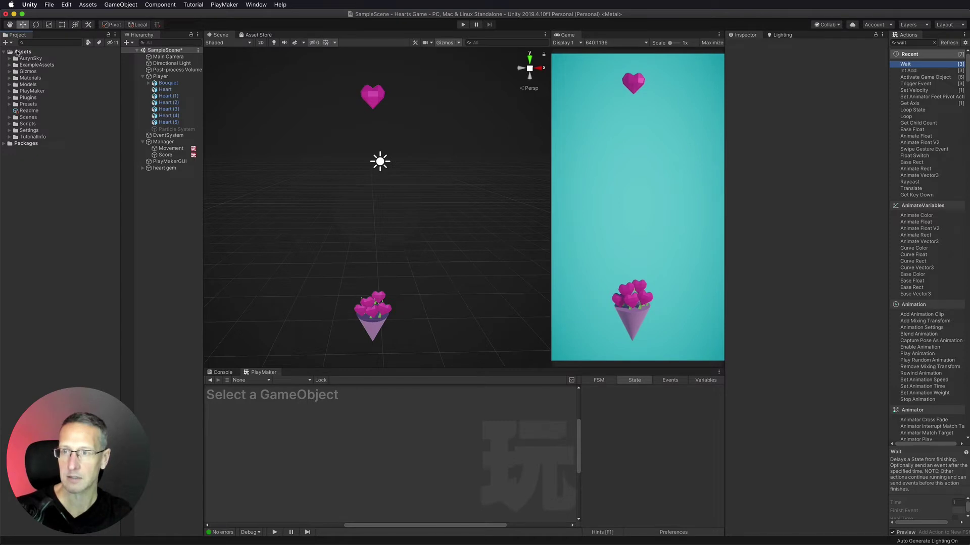
Create a new folder named "Prefabs" in the project's Assets folder.
right_click(18, 52)
mouse_move(61, 54)
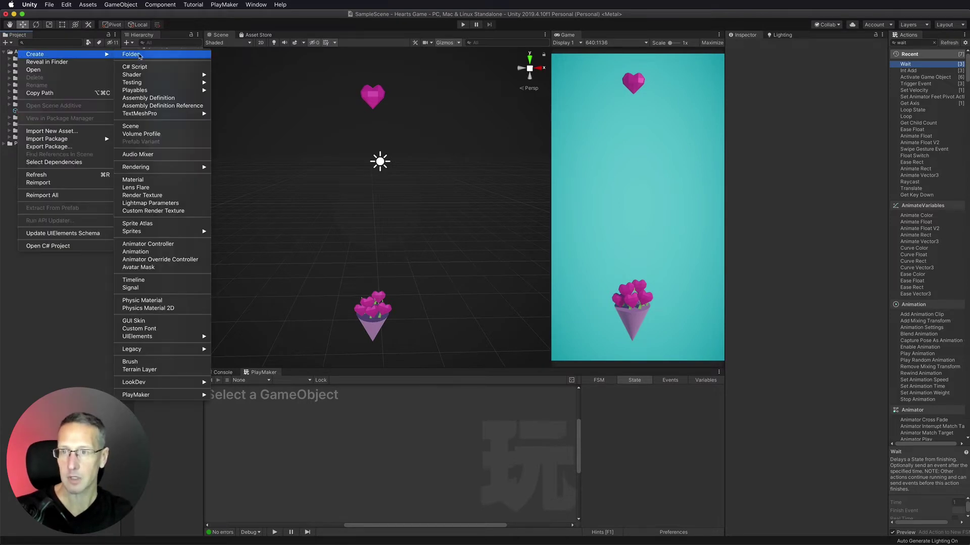
left_click(131, 54)
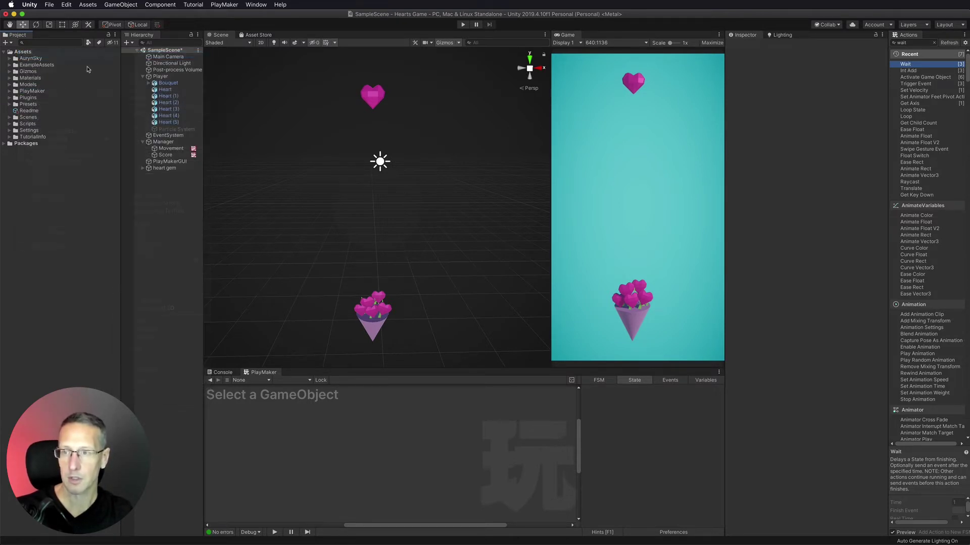
type("Prefabs")
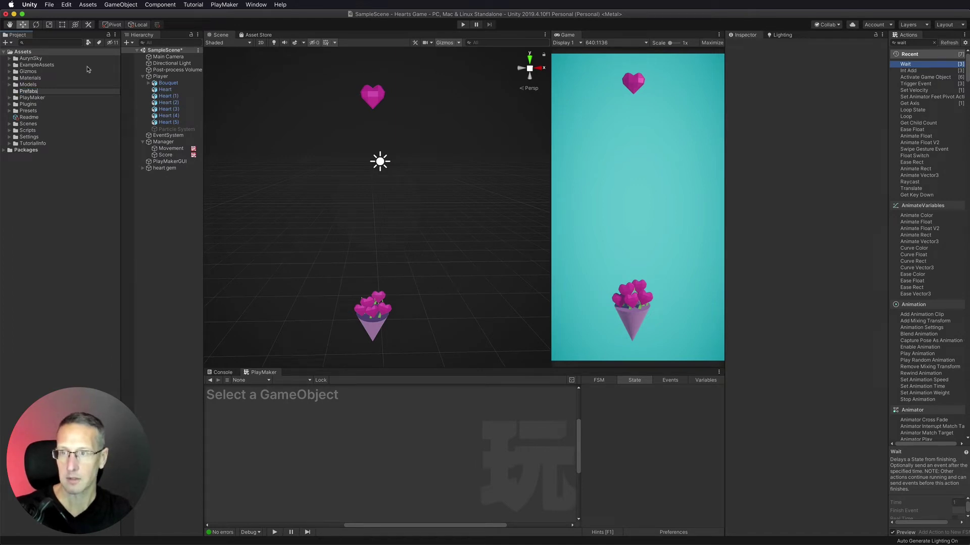
key("Return")
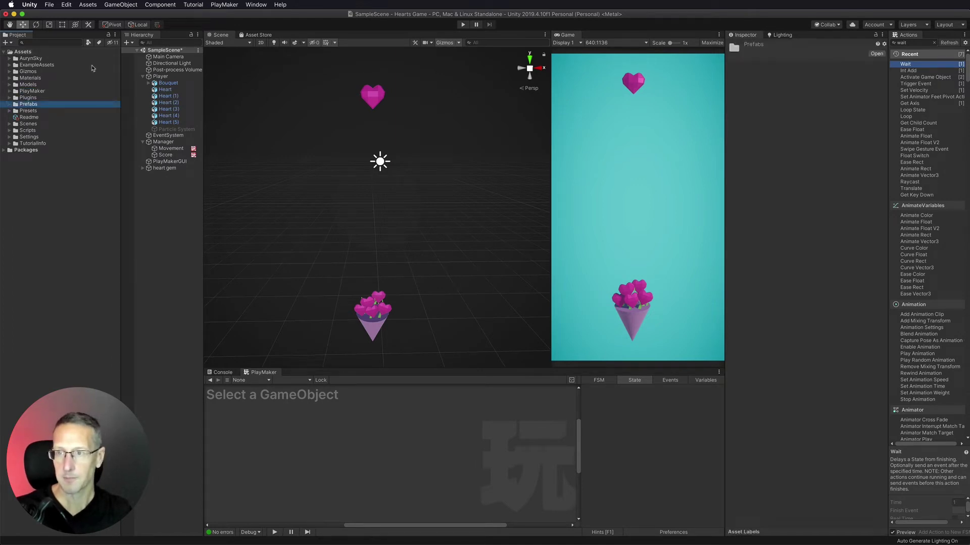
Collapse the Player object, save the heart gem as a prefab in the Prefabs folder, and delete its instance from the scene.
left_click(142, 76)
left_click_drag(148, 118, 27, 104)
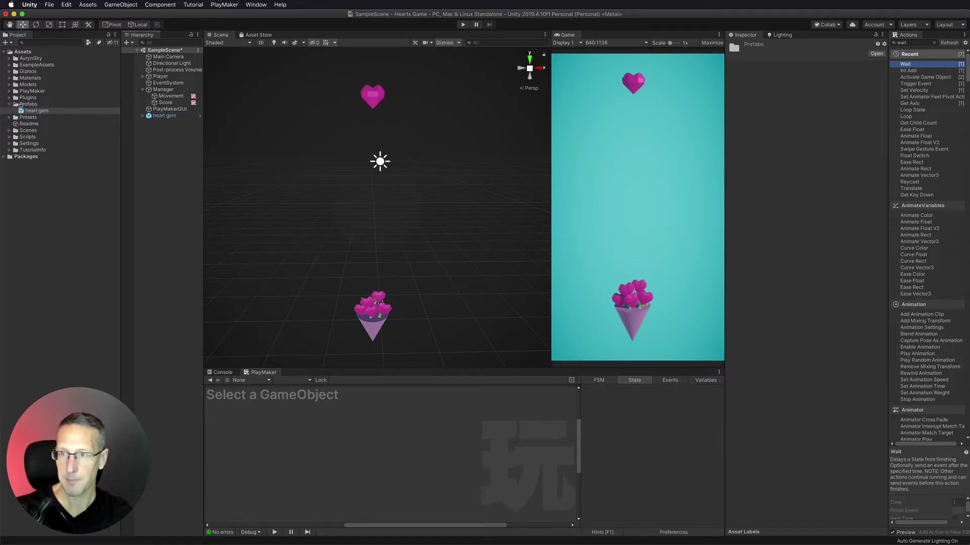
left_click(376, 91)
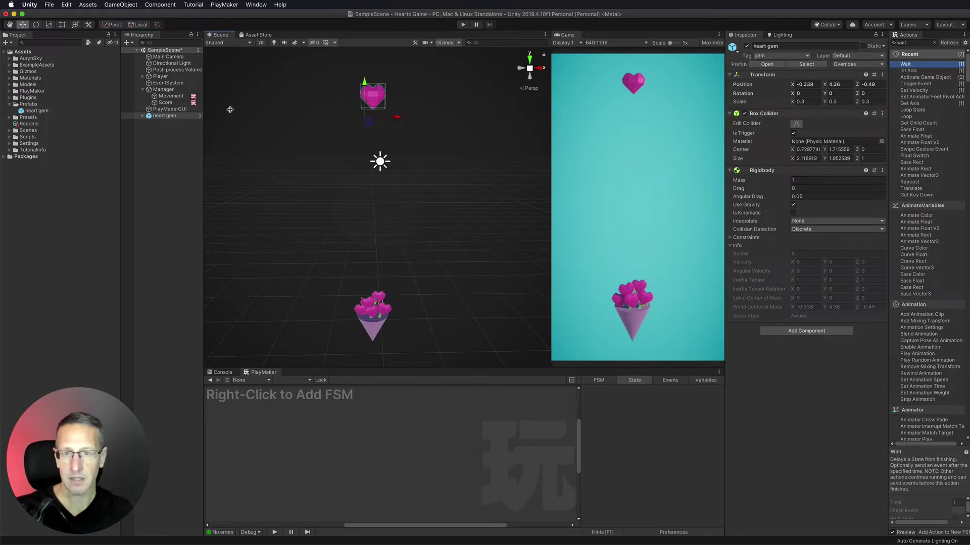
key("super+BackSpace")
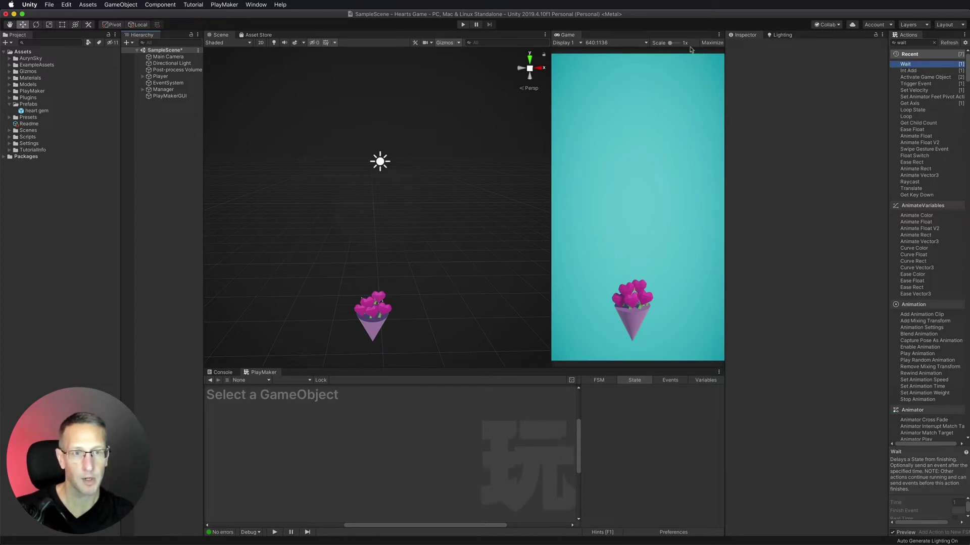
Create an empty game object at the root of the scene hierarchy and name it "Gem Spawner".
right_click(157, 106)
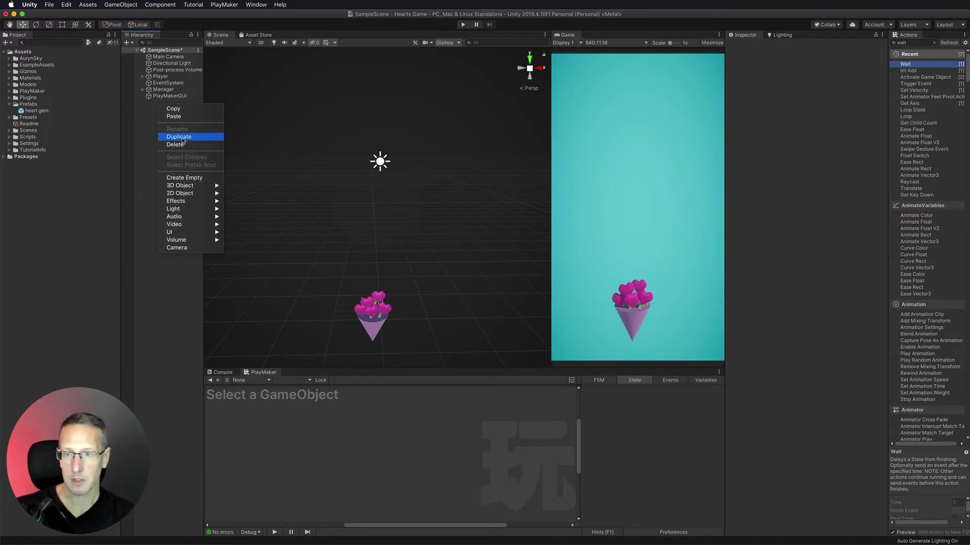
left_click(184, 178)
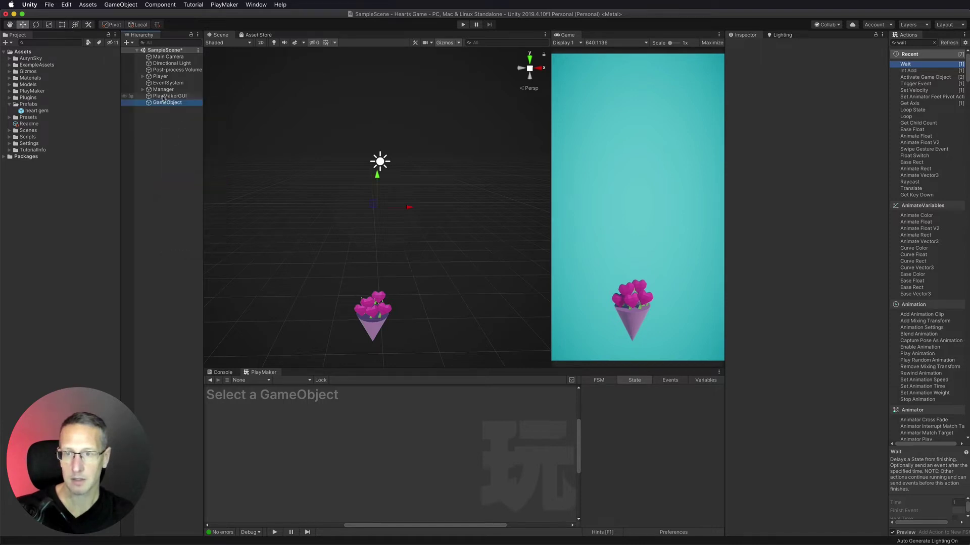
left_click(164, 104)
type("GemSpawner")
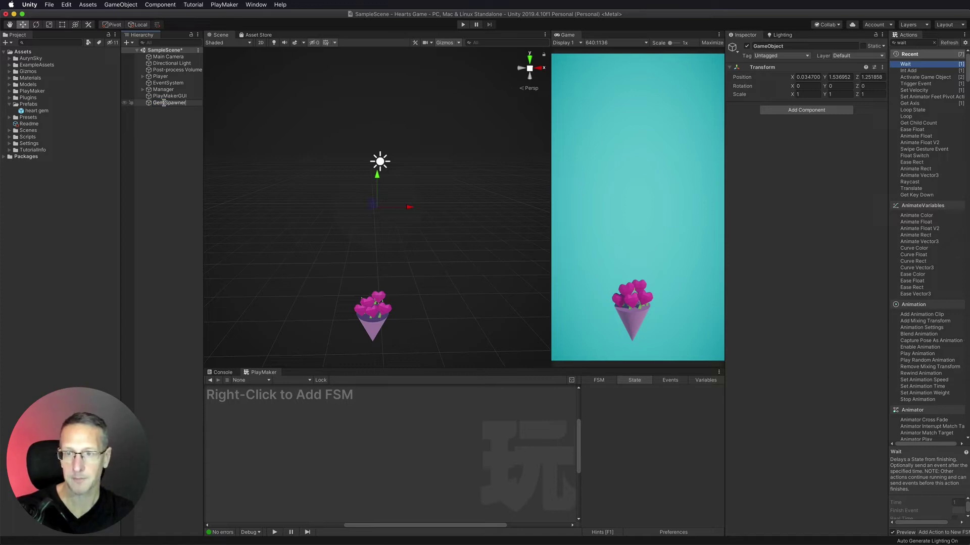
key("Return")
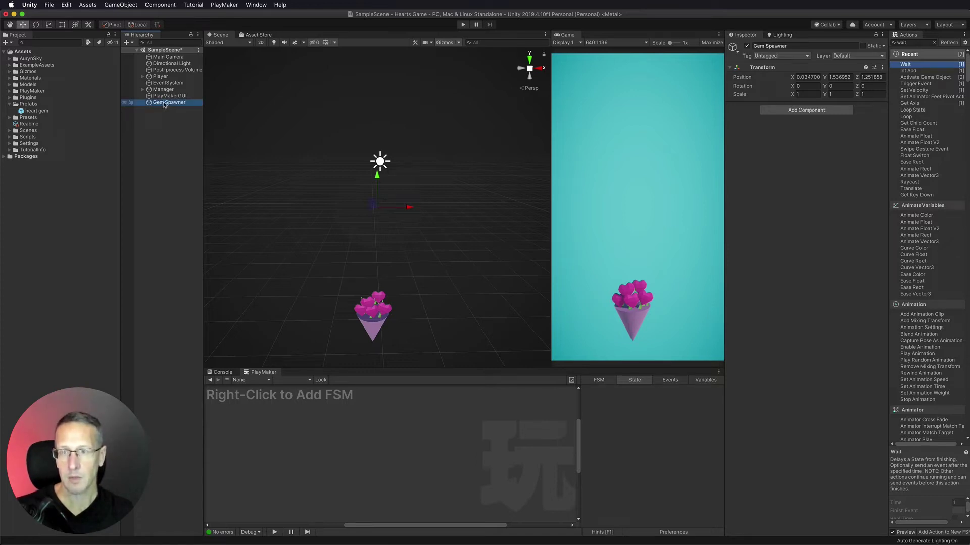
Expand the Manager object in the hierarchy and set the Gem Spawner's Z position to 0.
left_click(143, 89)
right_click(150, 90)
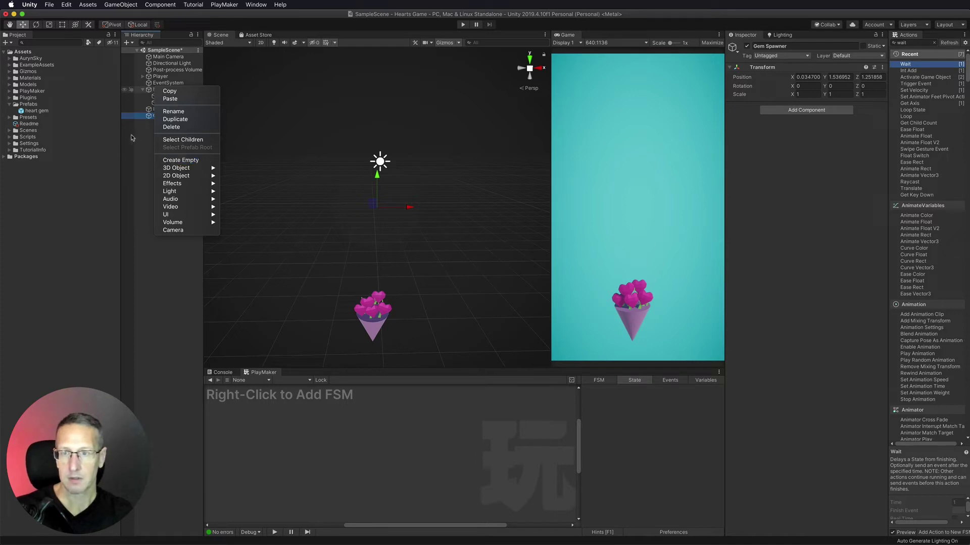
left_click(169, 116)
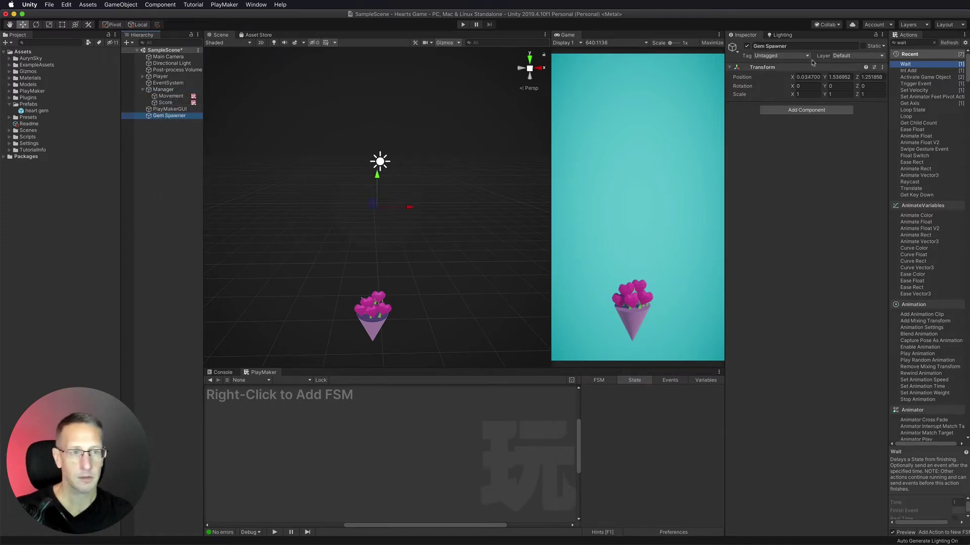
left_click(870, 76)
type("0")
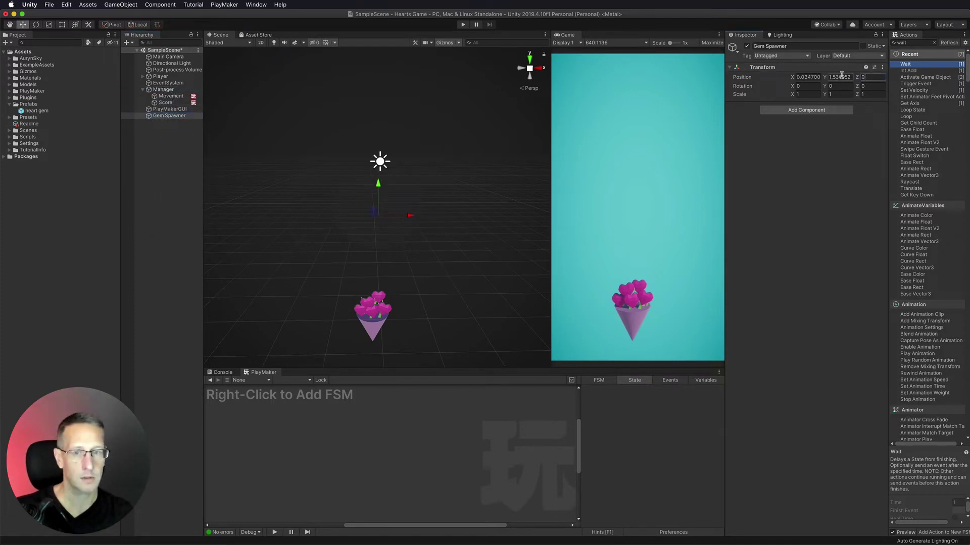
Set the Gem Spawner's X and Y position to 0.
double_click(840, 77)
type("0")
double_click(807, 76)
type("0")
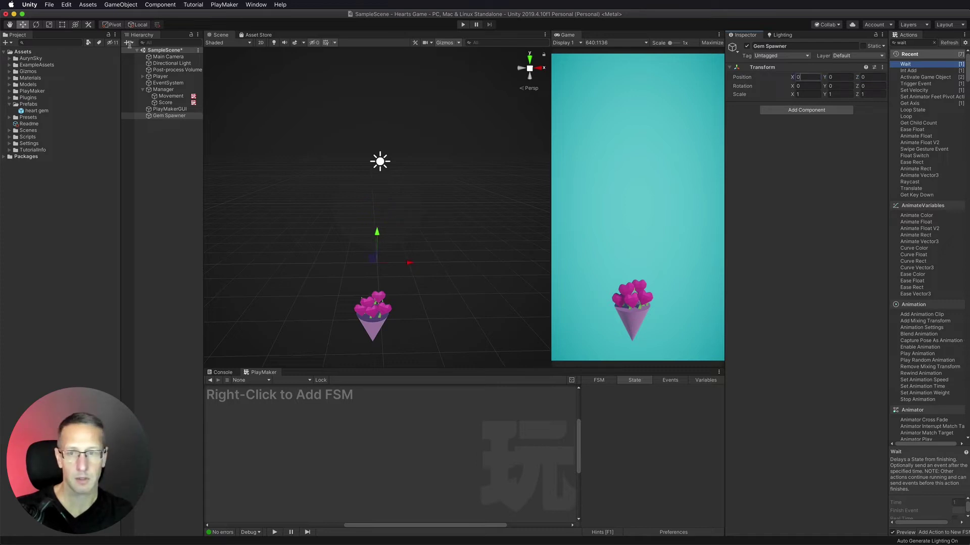
Add a 3D cube as a child of Gem Spawner.
right_click(150, 116)
mouse_move(182, 196)
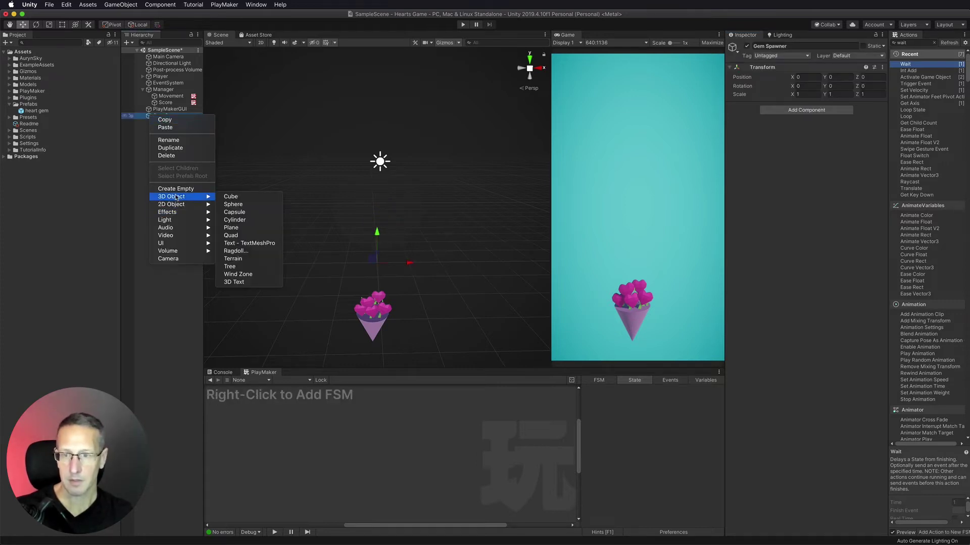
left_click(231, 197)
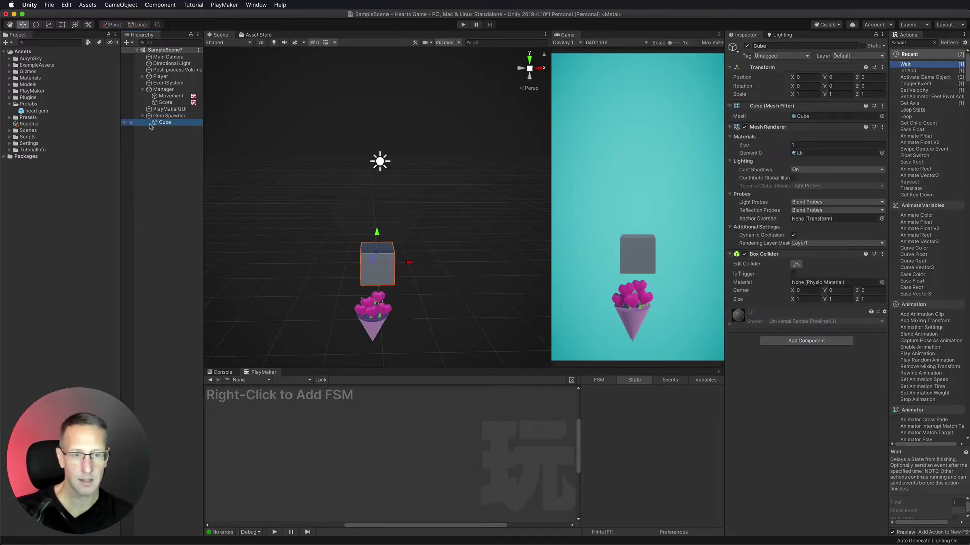
Scale the cube to 0.2 on the X, Y and Z axes.
left_click(805, 93)
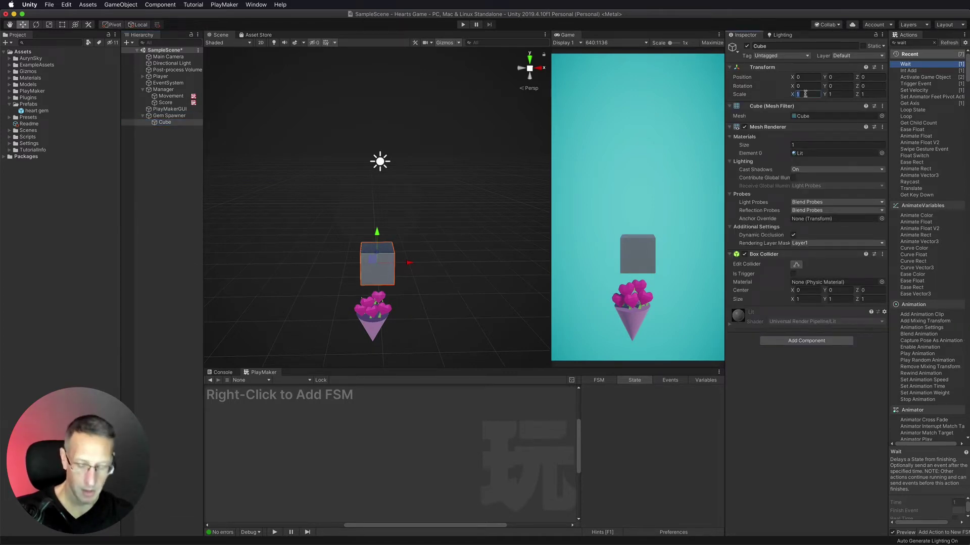
type("0.2")
key("Tab")
type("0.2")
key("Tab")
type("0.2")
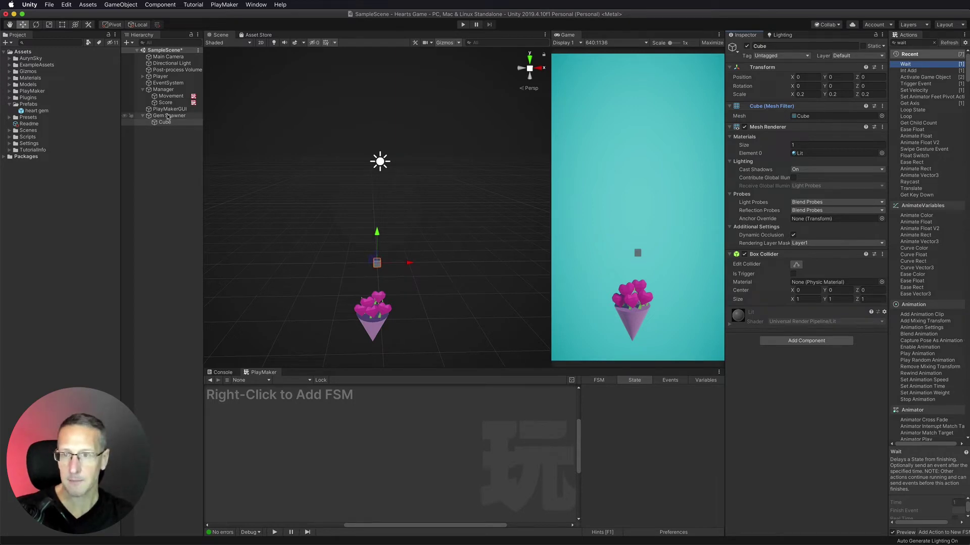
Create an empty child object under Manager and name it Spawner.
left_click(160, 117)
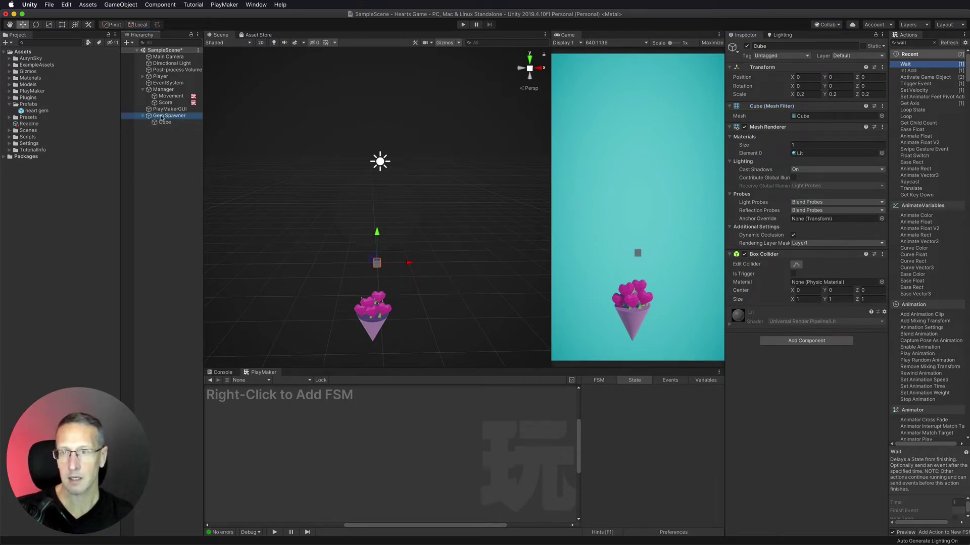
right_click(159, 90)
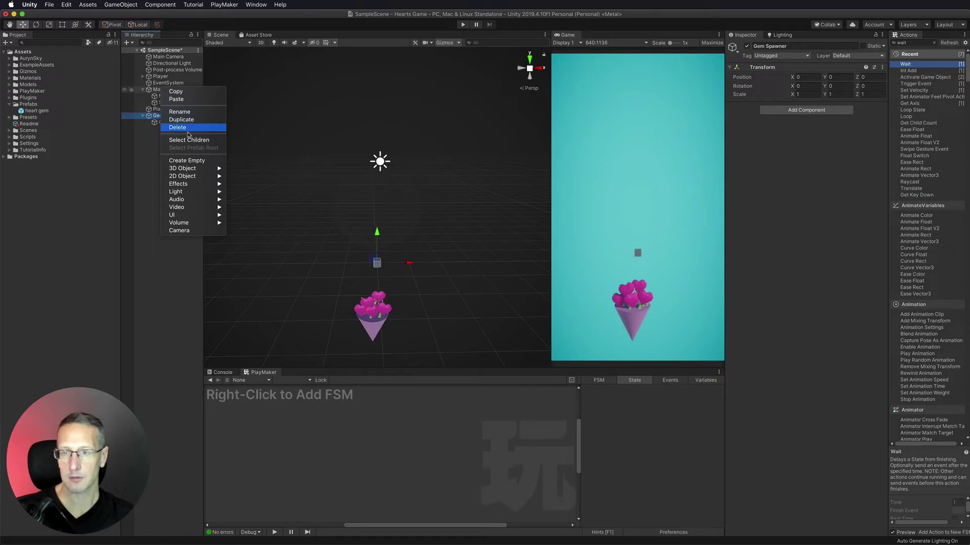
left_click(185, 161)
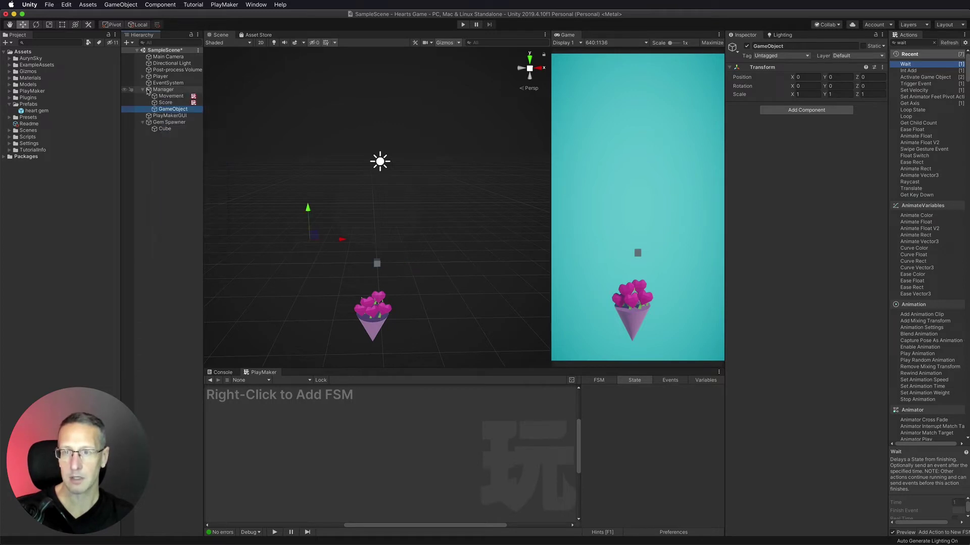
left_click(171, 110)
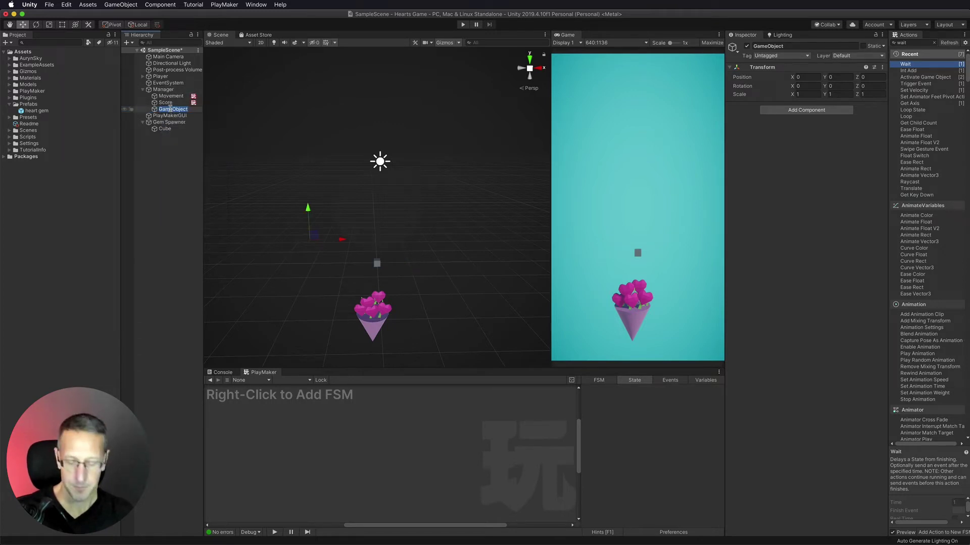
type("Spawner")
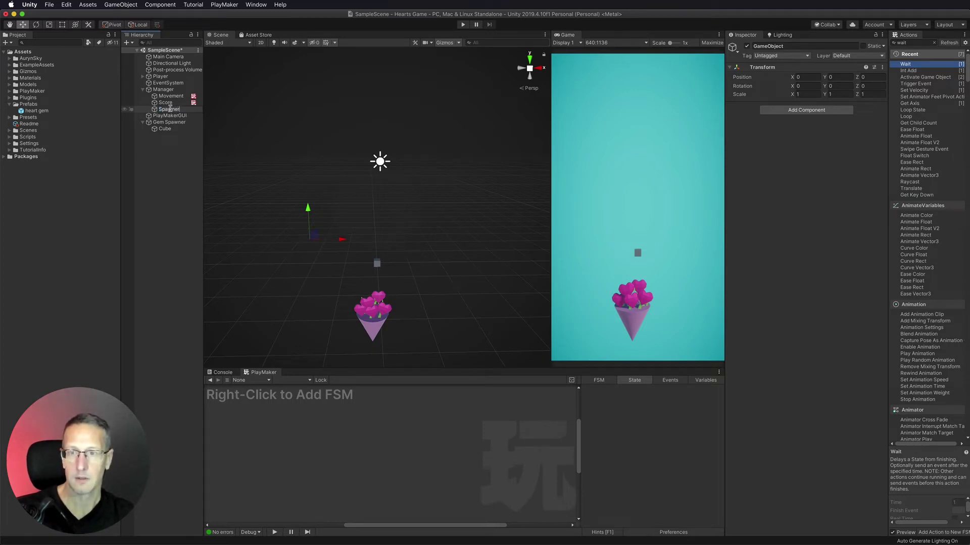
key("Return")
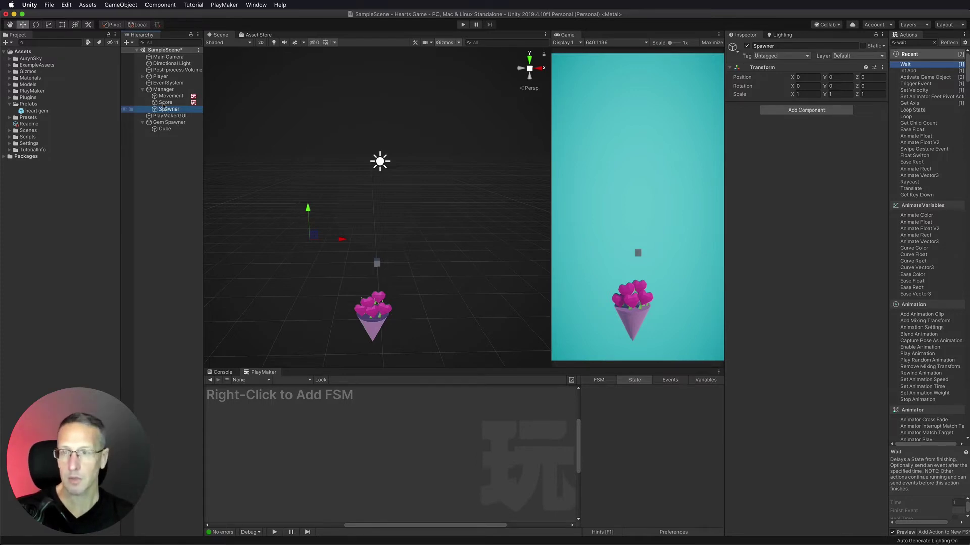
Add a PlayMaker FSM to the Spawner object and bring its start state into view.
right_click(397, 421)
left_click(414, 423)
middle_click_drag(265, 459, 392, 427)
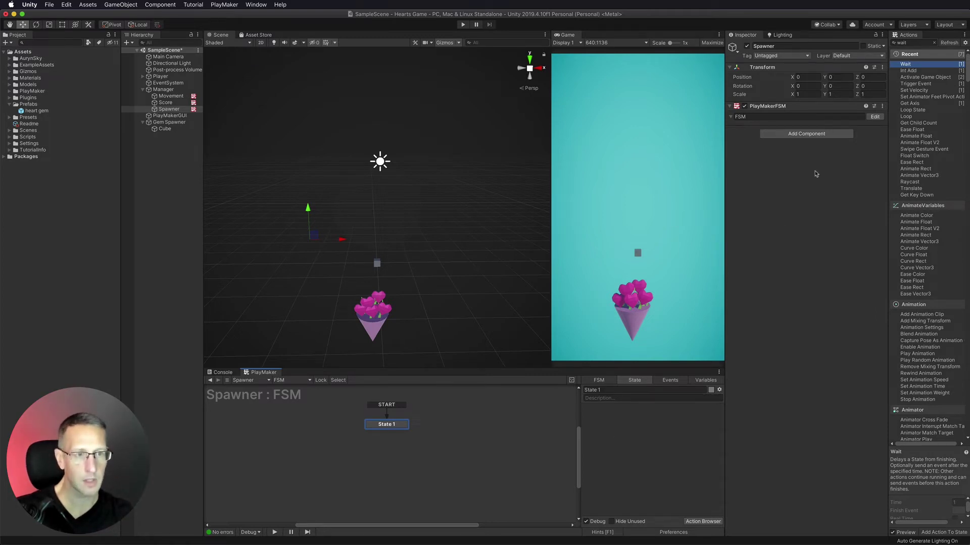
Rename the first state of the Spawner's FSM to Set Random Floats.
left_click(169, 122)
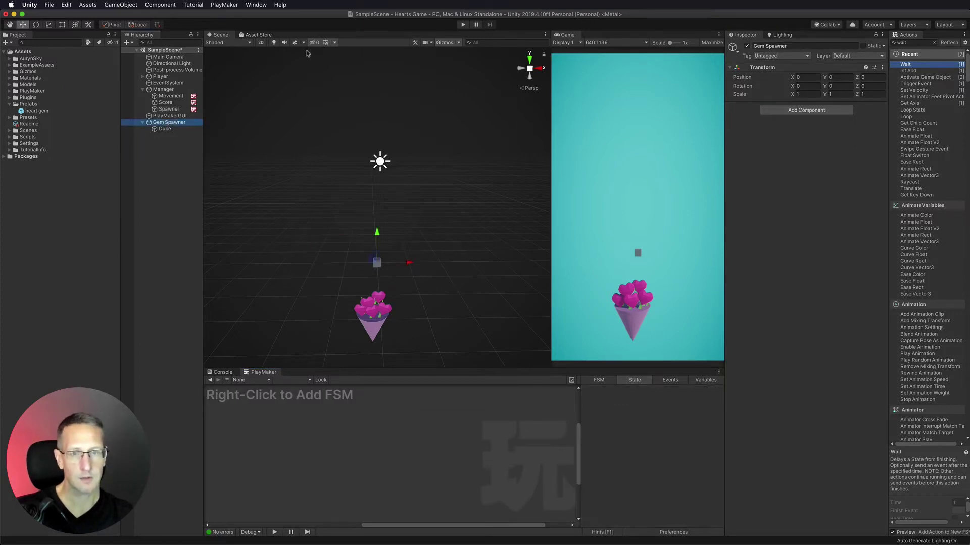
left_click(160, 103)
left_click(160, 110)
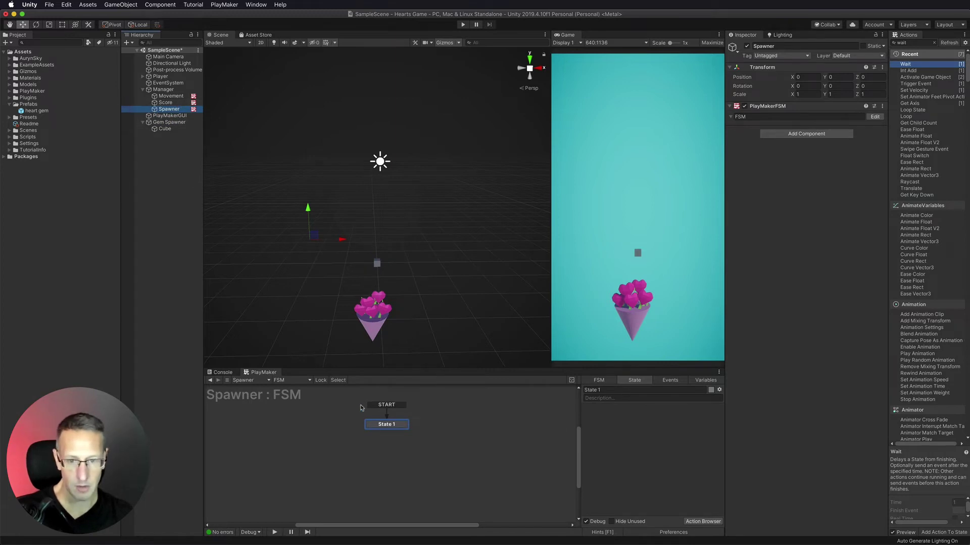
left_click(646, 389)
type("Set Rand")
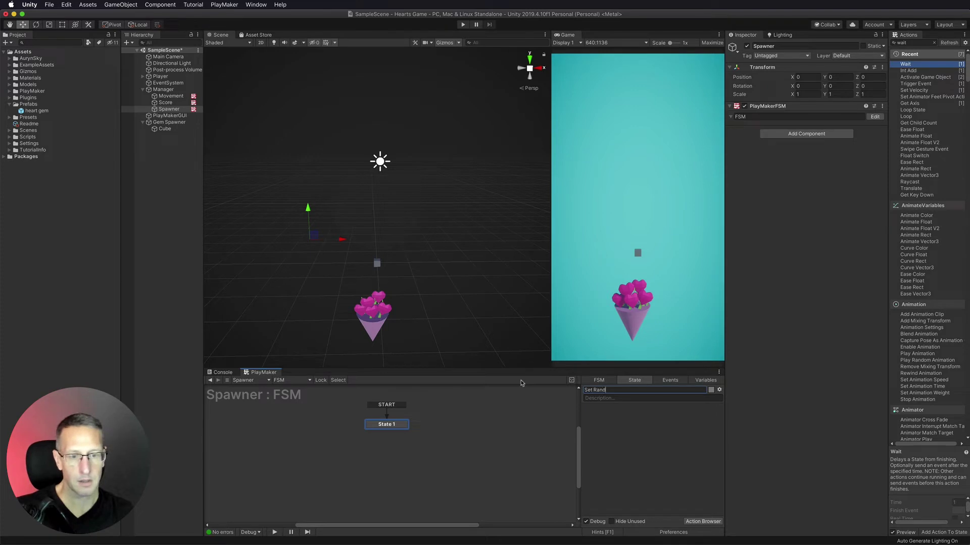
type("om Floats")
key("Return")
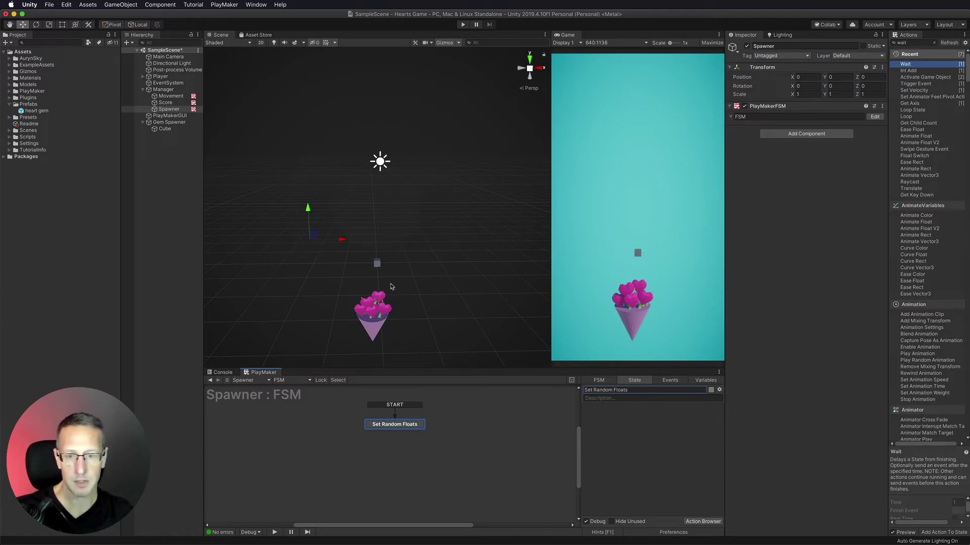
Test the Gem Spawner's position range in the game view, leaving it at about X 0.06 and Y 4.18.
left_click(177, 124)
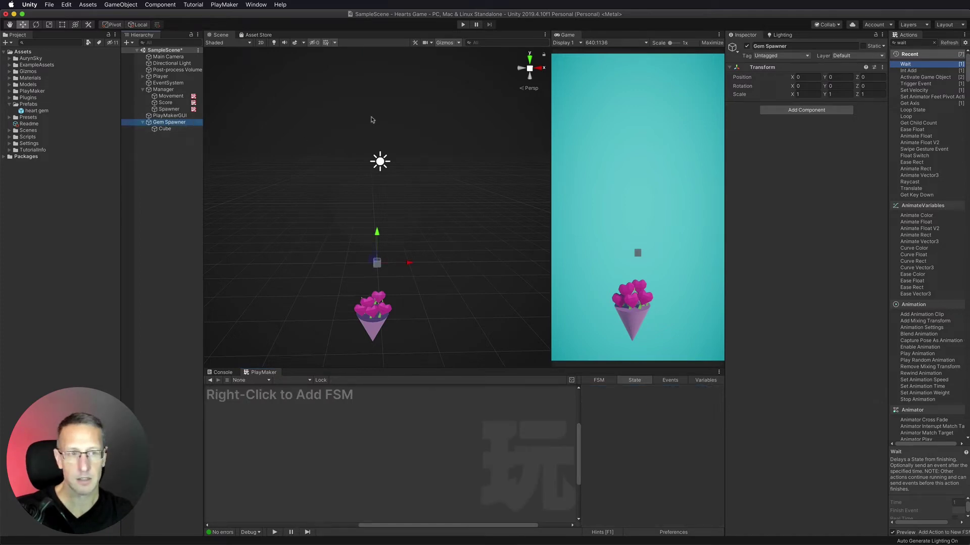
left_click(808, 77)
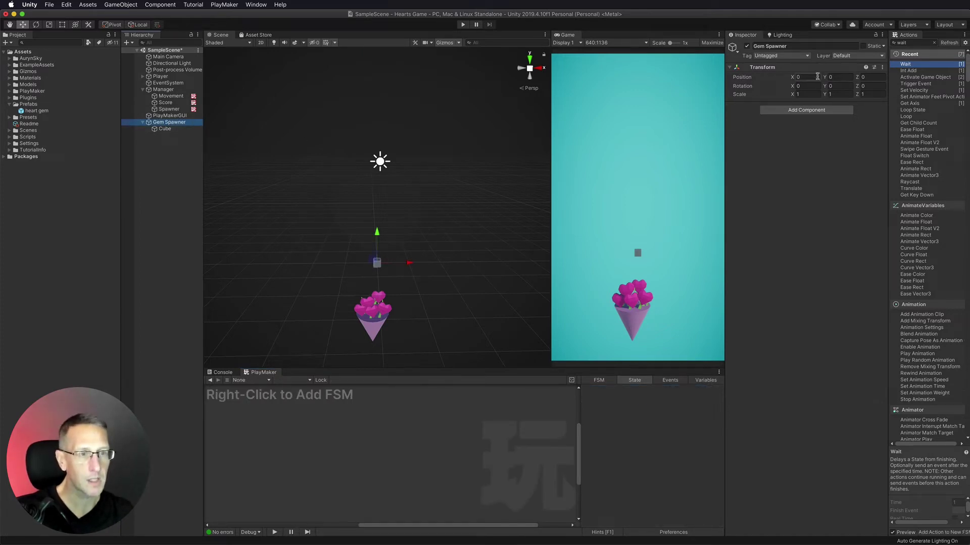
key("Tab")
type("-0.61")
left_click_drag(824, 78, 902, 74)
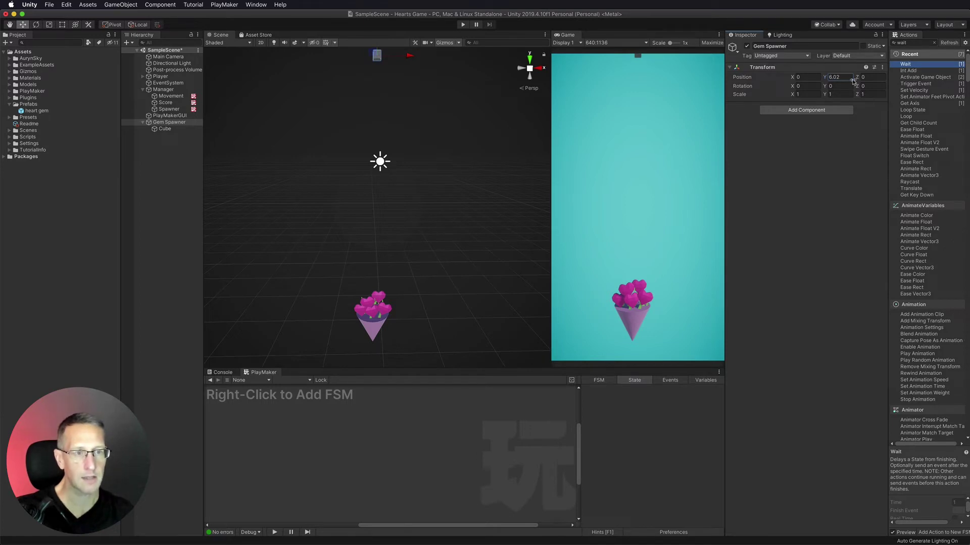
mouse_move(791, 75)
left_mouse_down()
mouse_move(753, 71)
mouse_move(825, 67)
mouse_move(789, 67)
mouse_move(824, 78)
mouse_move(801, 74)
left_mouse_up()
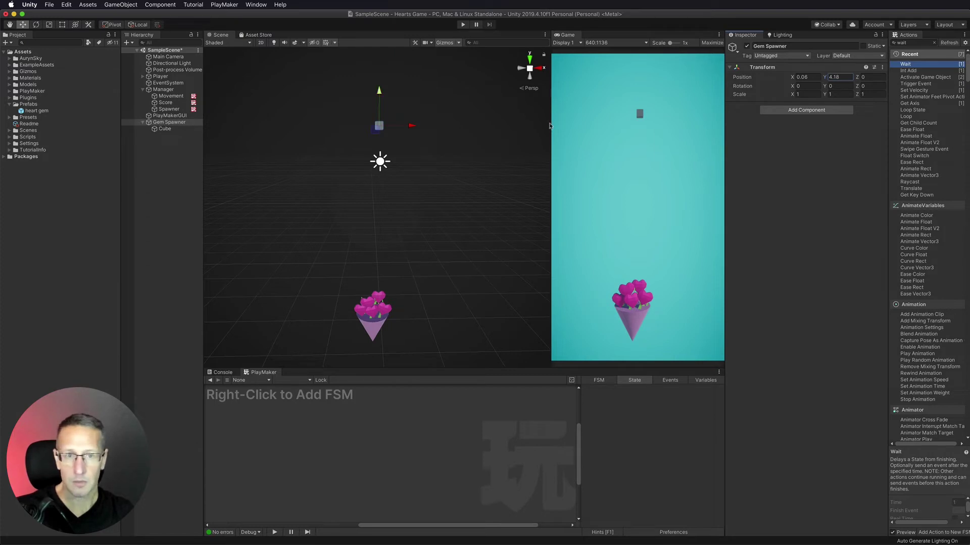
Add a Float variable named X Position to the Spawner's FSM.
left_click(169, 109)
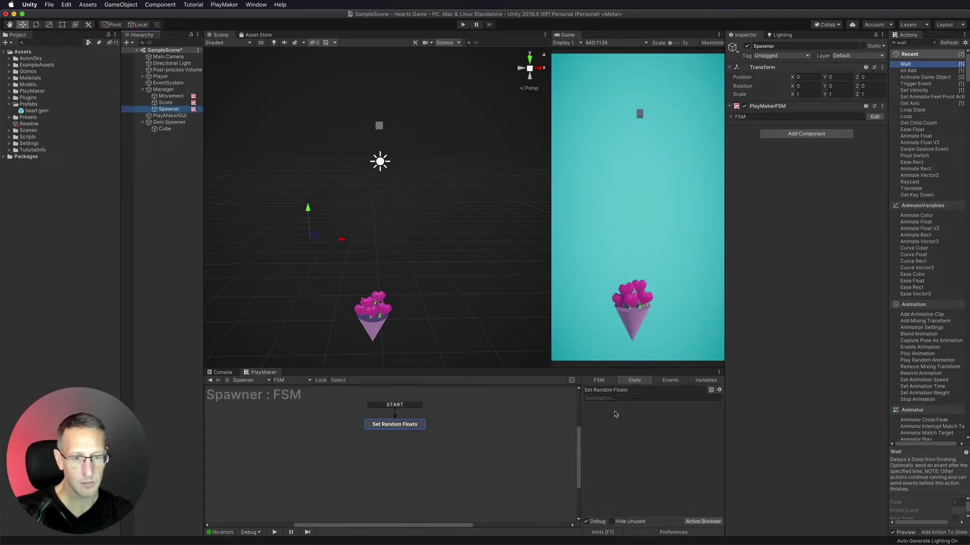
left_click(702, 381)
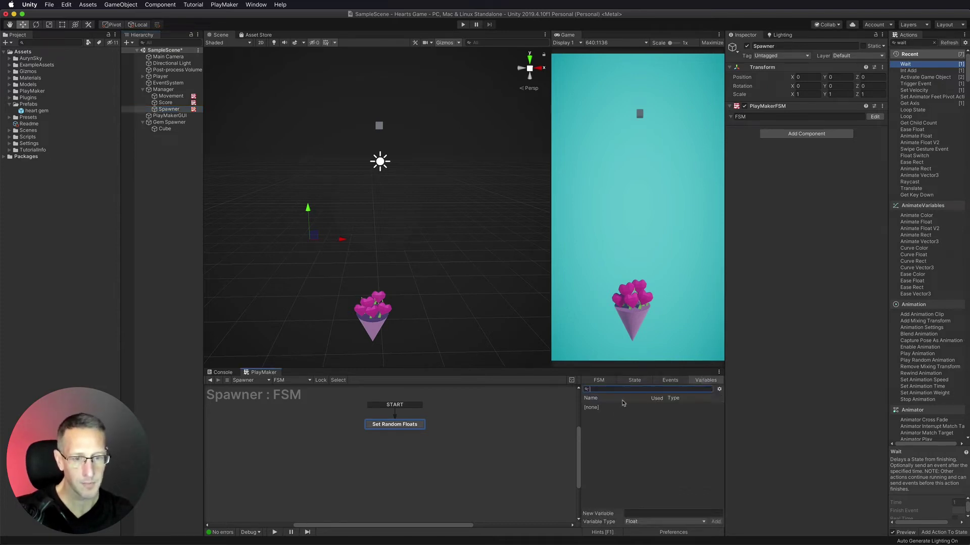
left_click(633, 513)
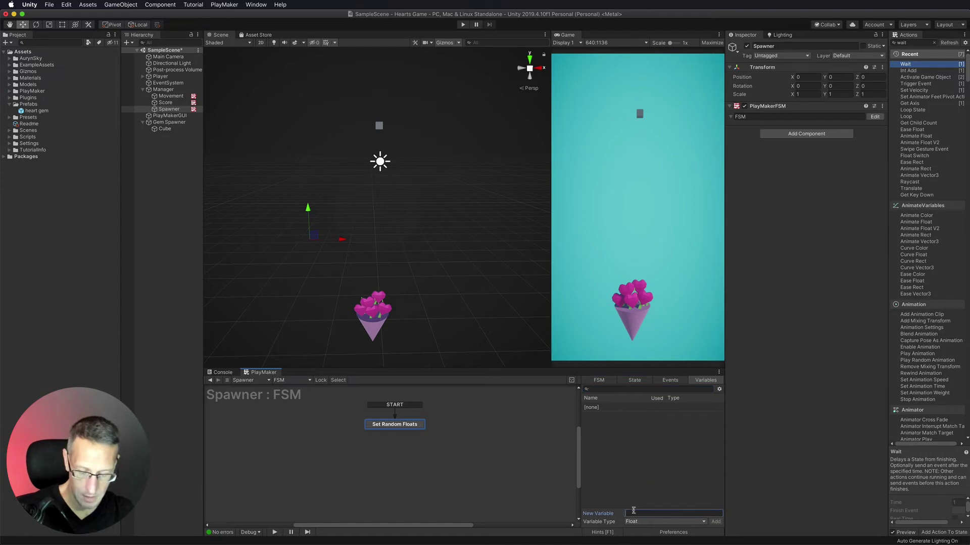
type("X Position")
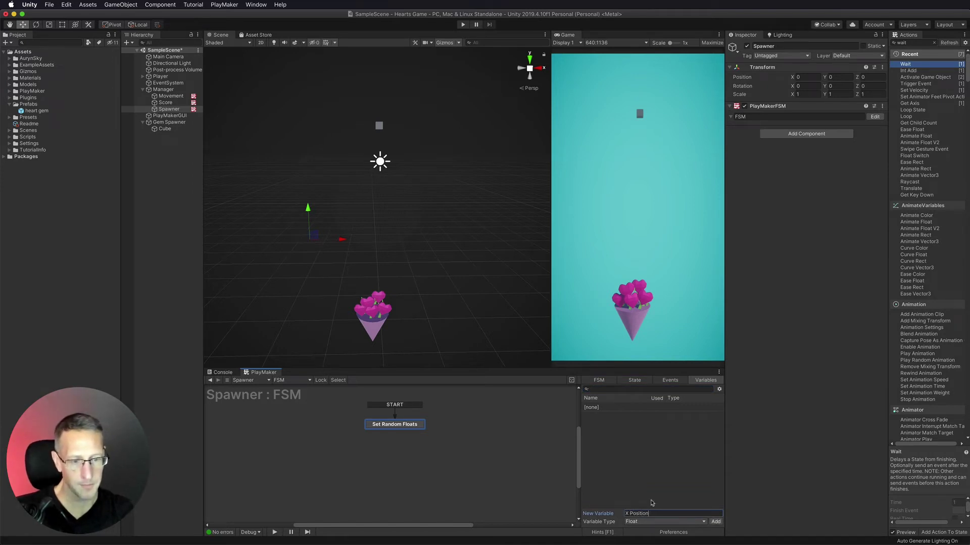
left_click(713, 522)
Add a second Float variable named Y Position to the Spawner's FSM.
left_click(913, 43)
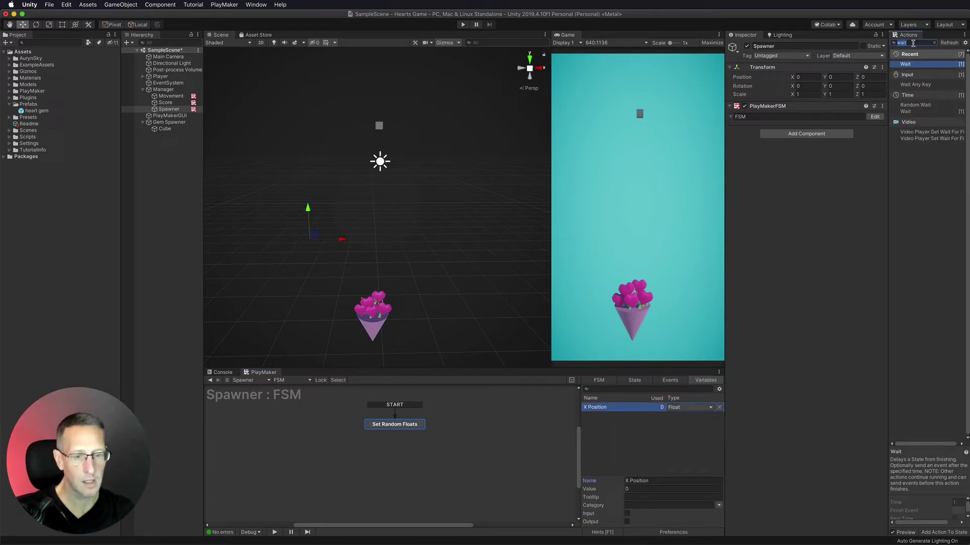
left_click(626, 481)
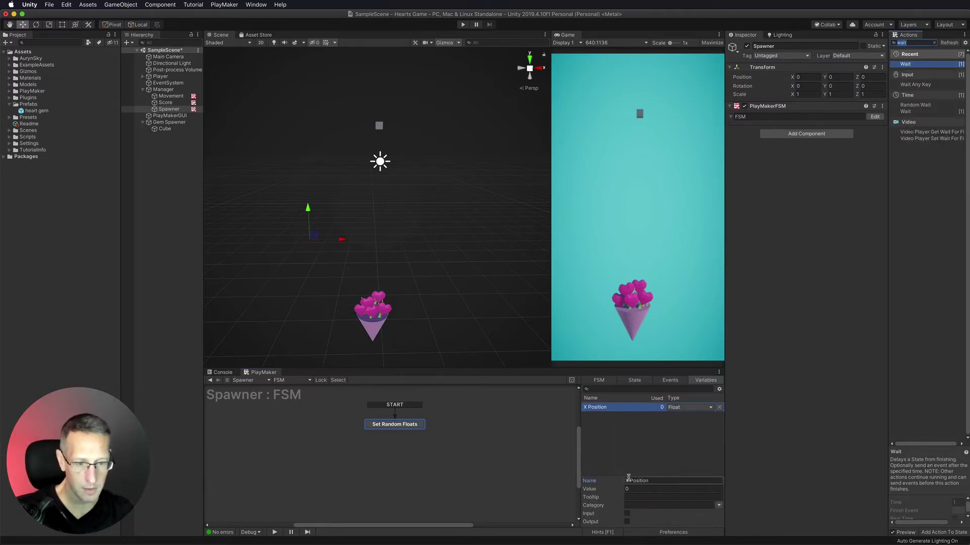
left_click(630, 448)
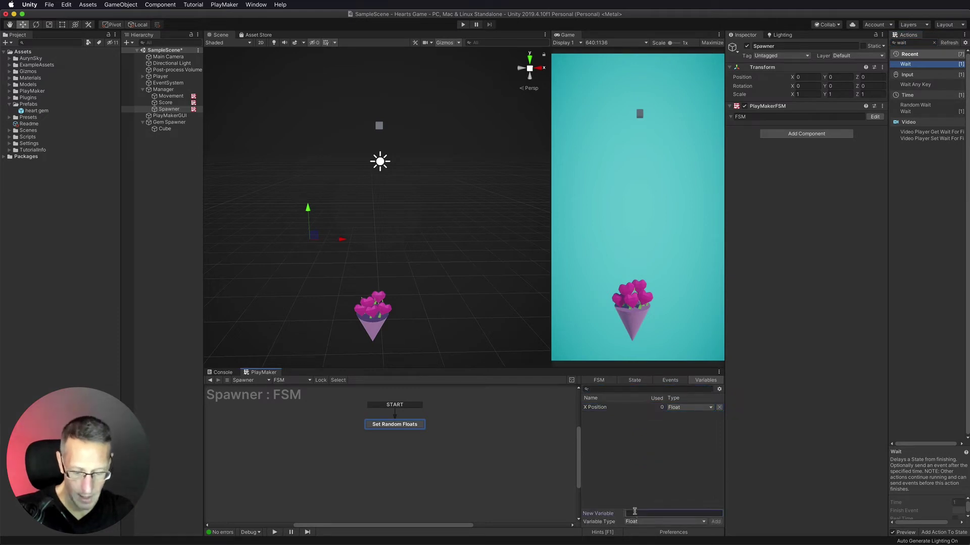
type("Y Position")
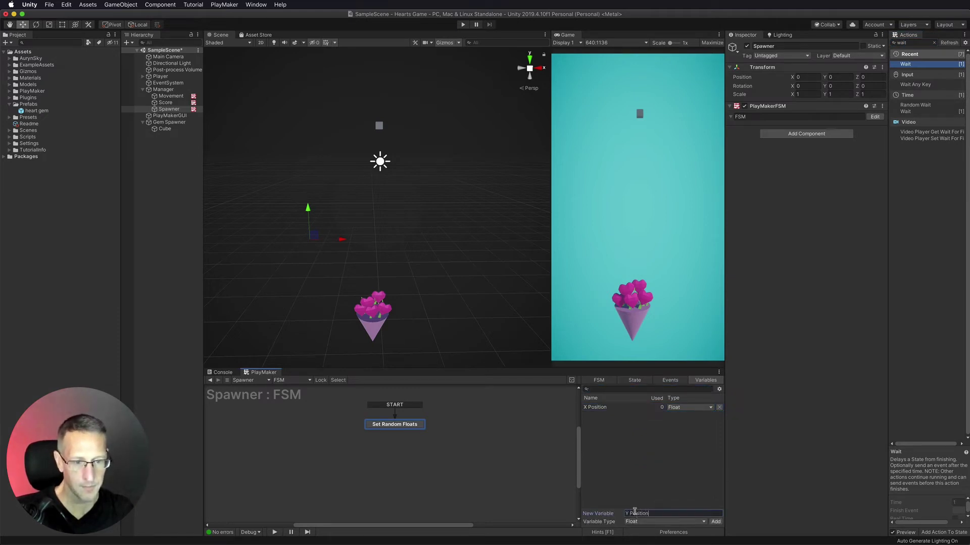
left_click(715, 521)
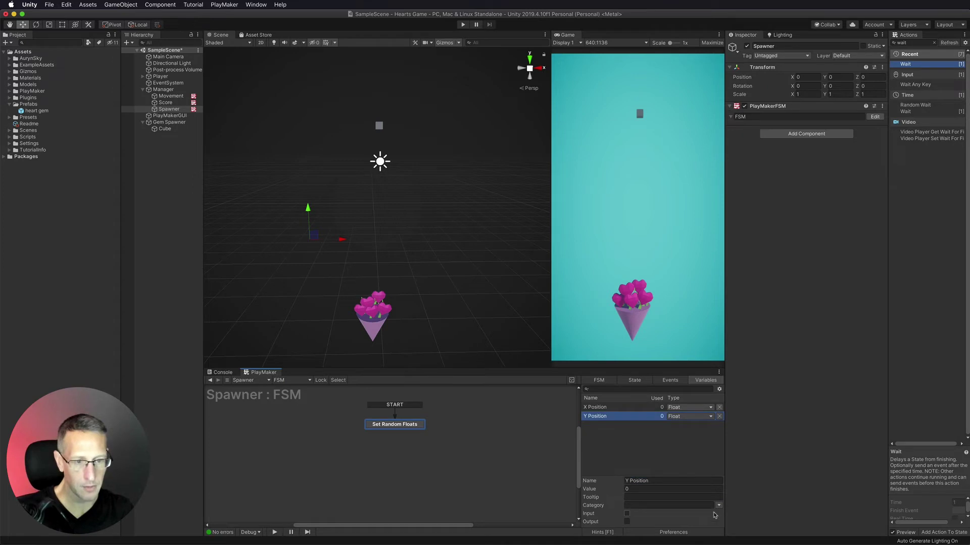
Add a Random Float action to the Set Random Floats state, with Min -2.5 and Max 2.5.
left_click(634, 380)
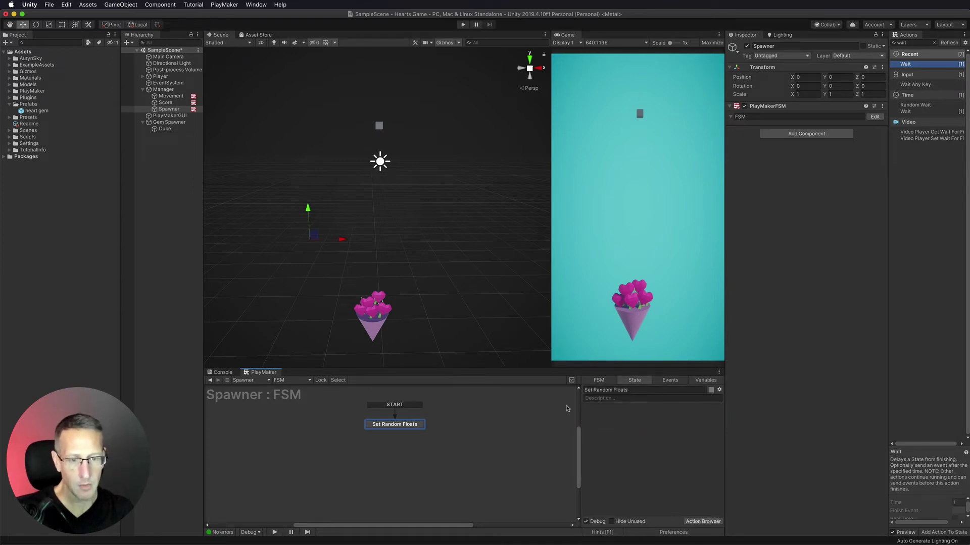
left_click(917, 44)
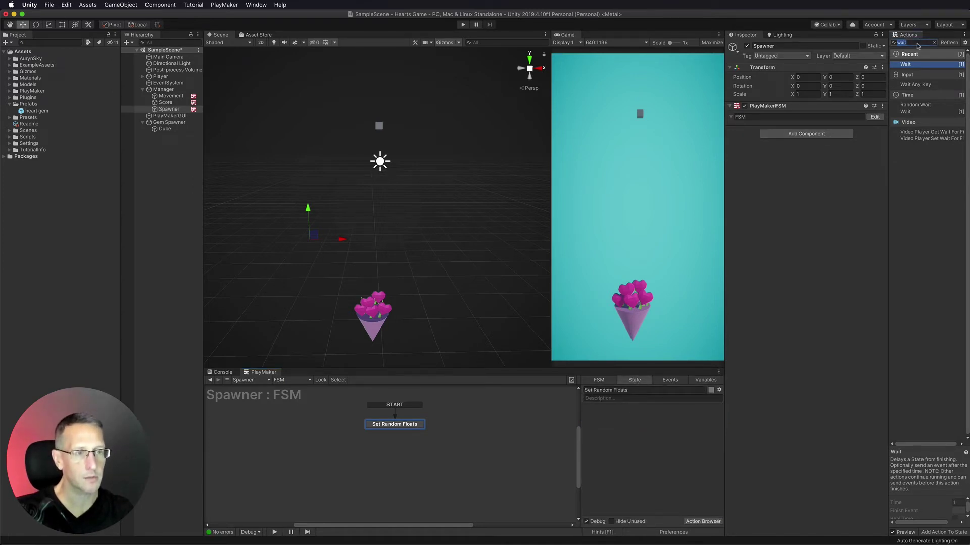
type("random")
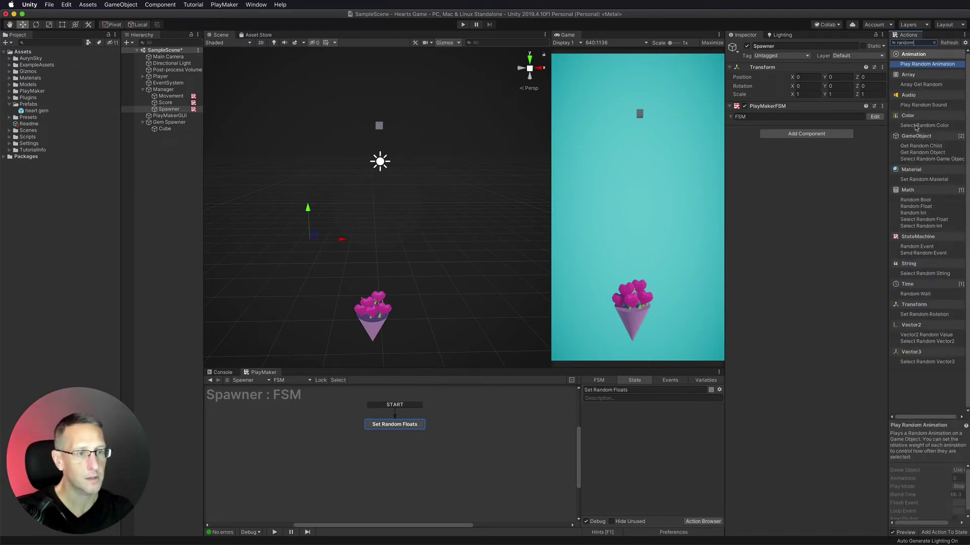
double_click(915, 206)
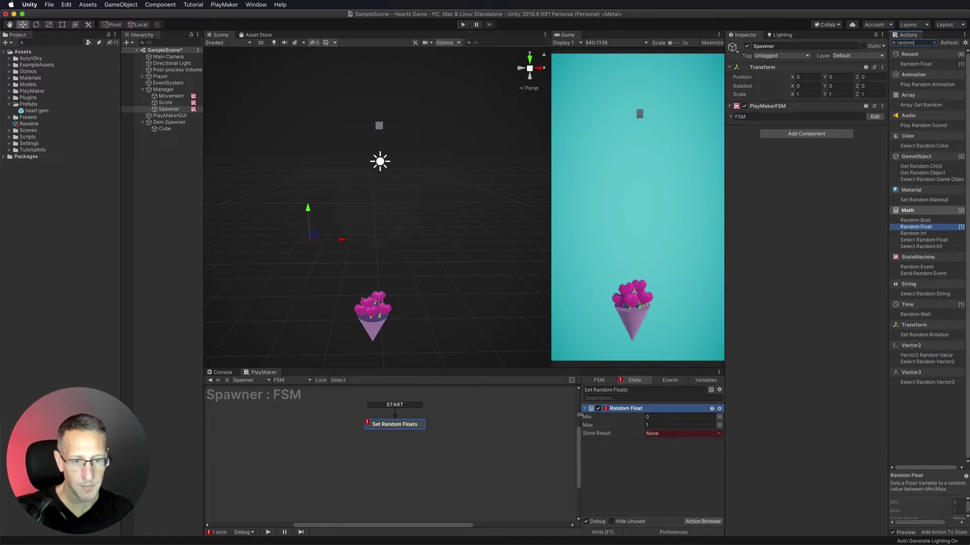
left_click(713, 417)
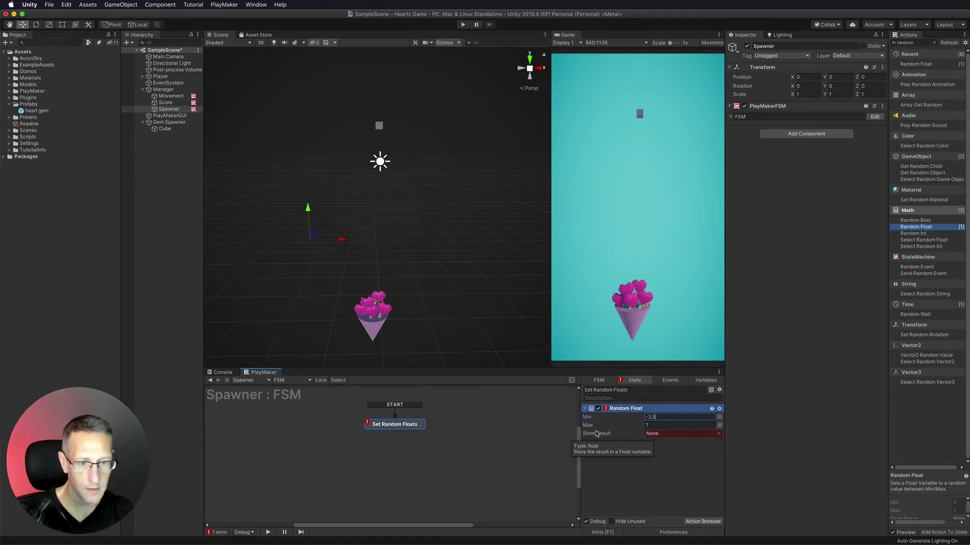
left_click(649, 426)
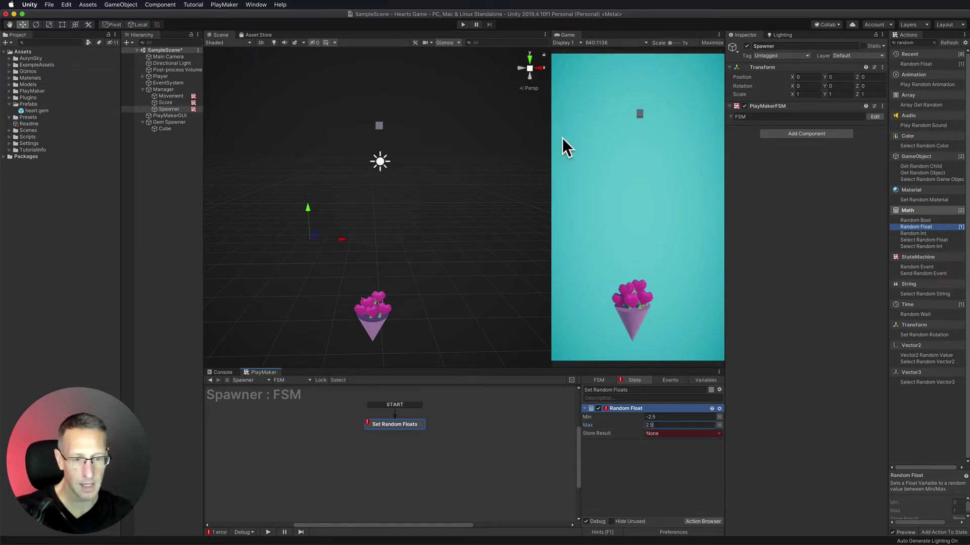
Store the Random Float action's result in the X Position variable.
left_click(677, 434)
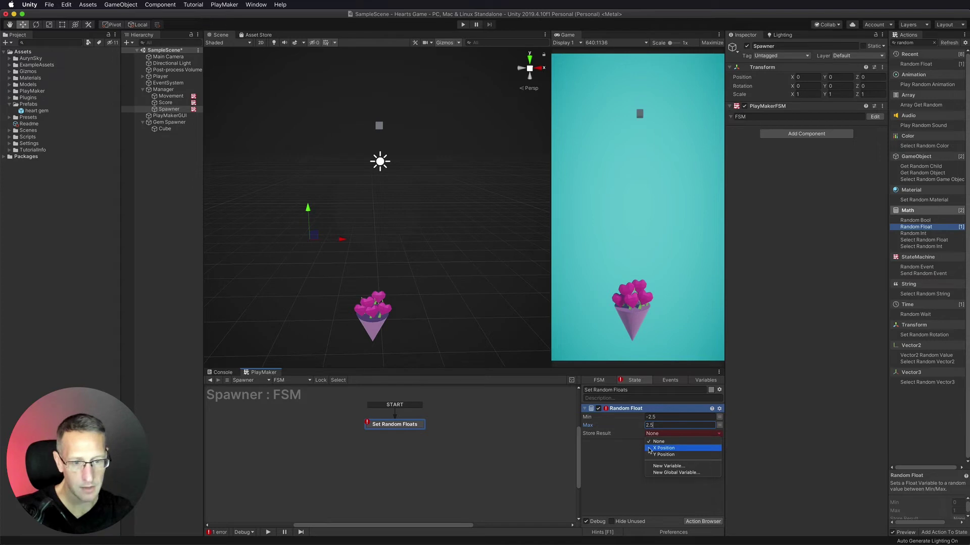
left_click(669, 448)
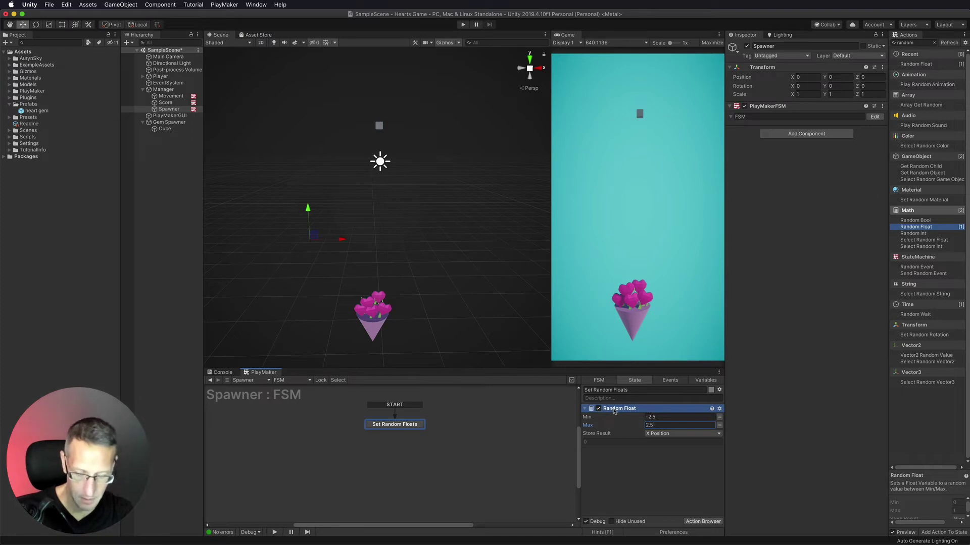
type("Horizontal")
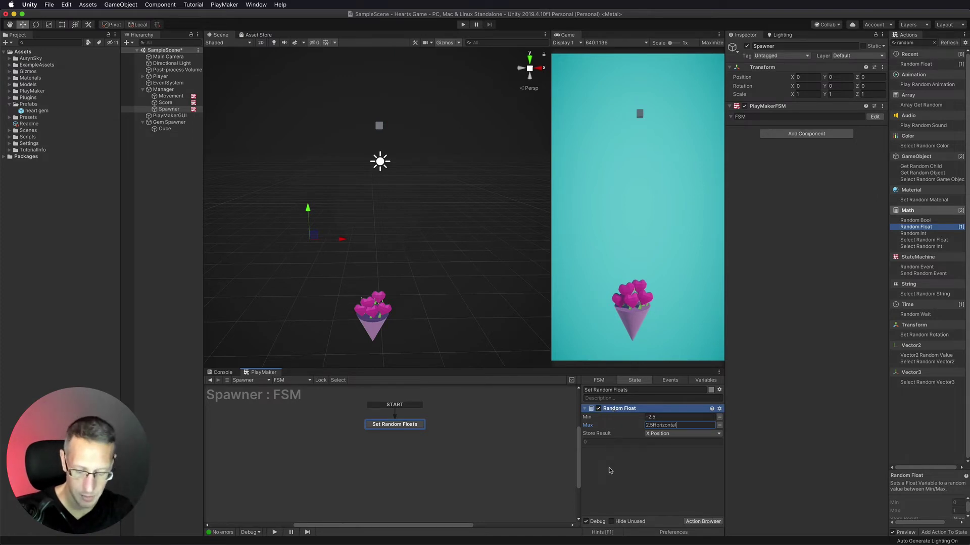
left_click(611, 469)
Duplicate the Random Float action in the same state, with Min 5, Max 6 and its result stored in Y Position.
left_click(608, 410)
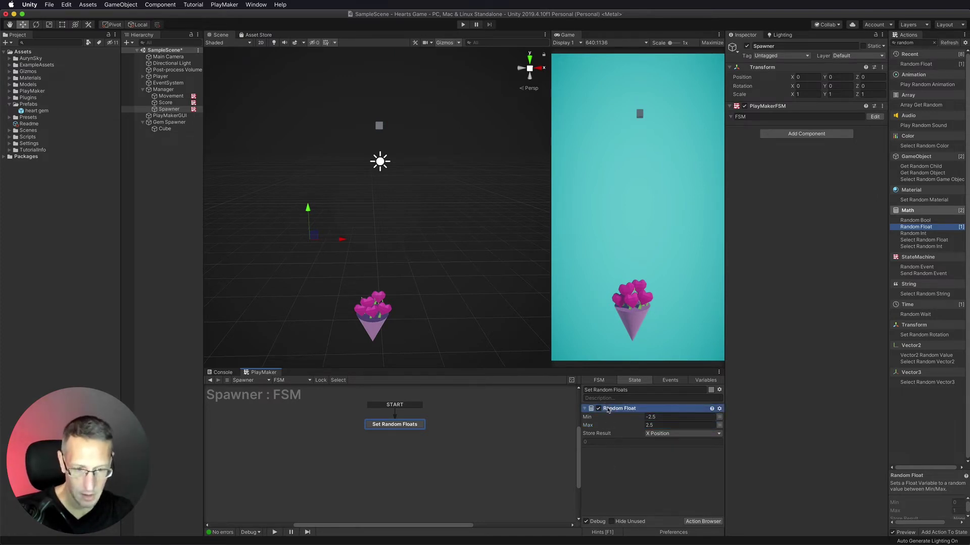
key("super+v")
left_click(661, 459)
type("5")
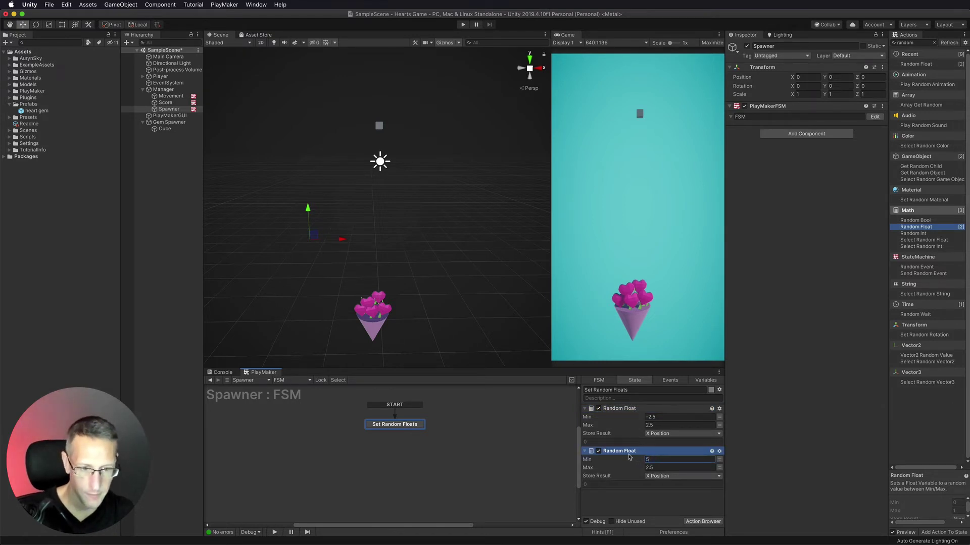
key("Tab")
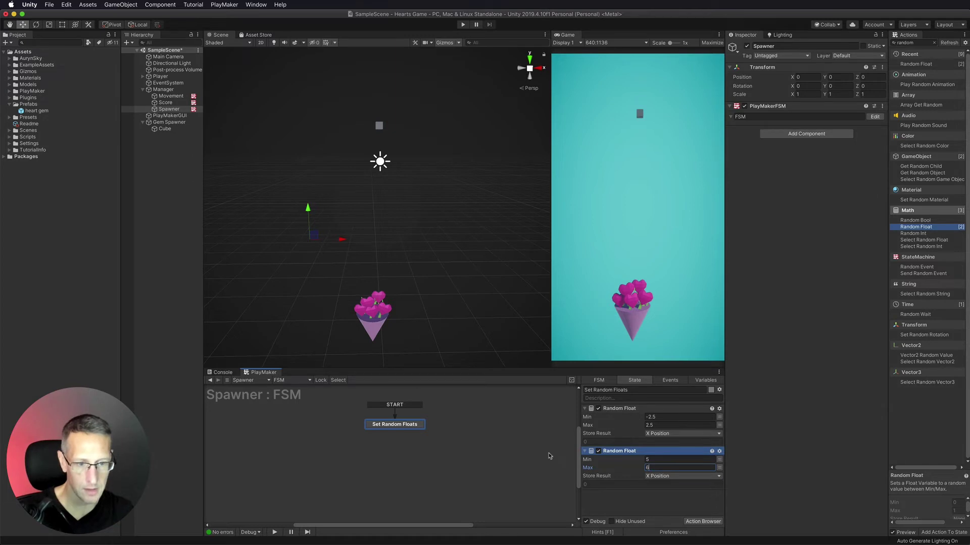
type("6")
left_click(651, 476)
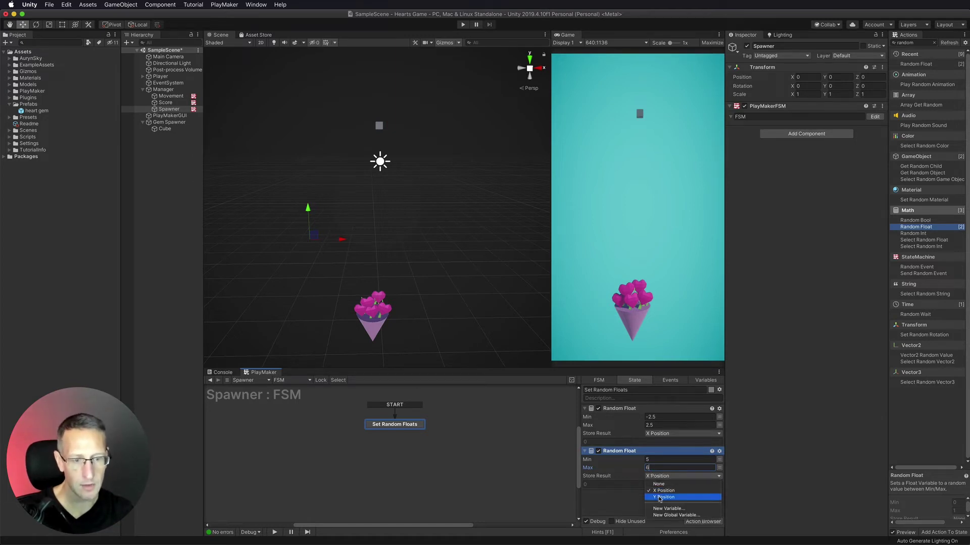
left_click(660, 498)
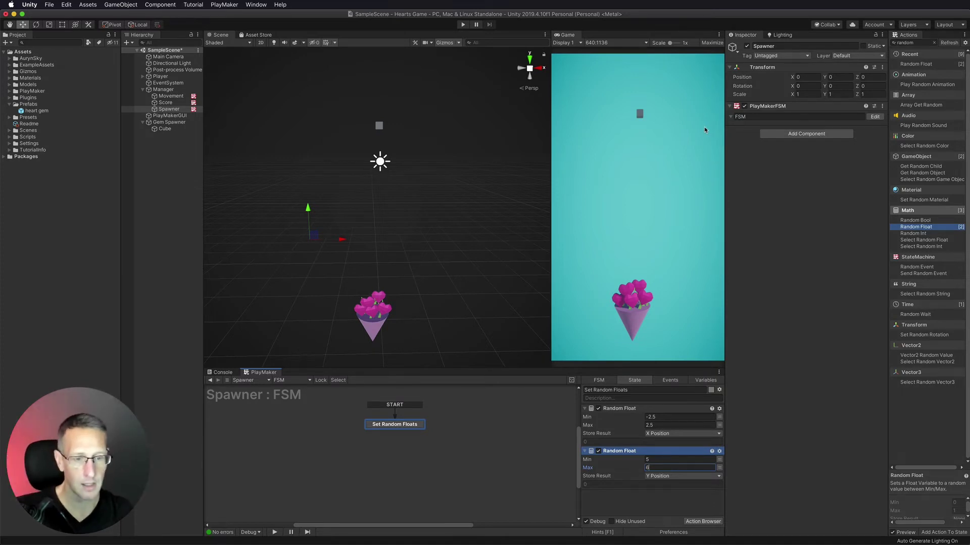
left_click(629, 503)
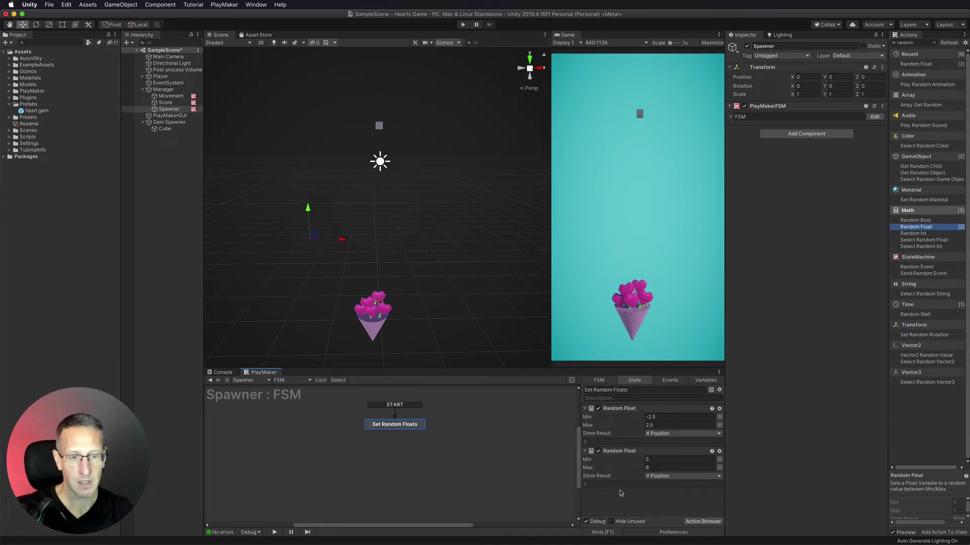
Add a FINISHED transition from Set Random Floats to a new state named Set Position of Spawner.
right_click(396, 426)
mouse_move(438, 433)
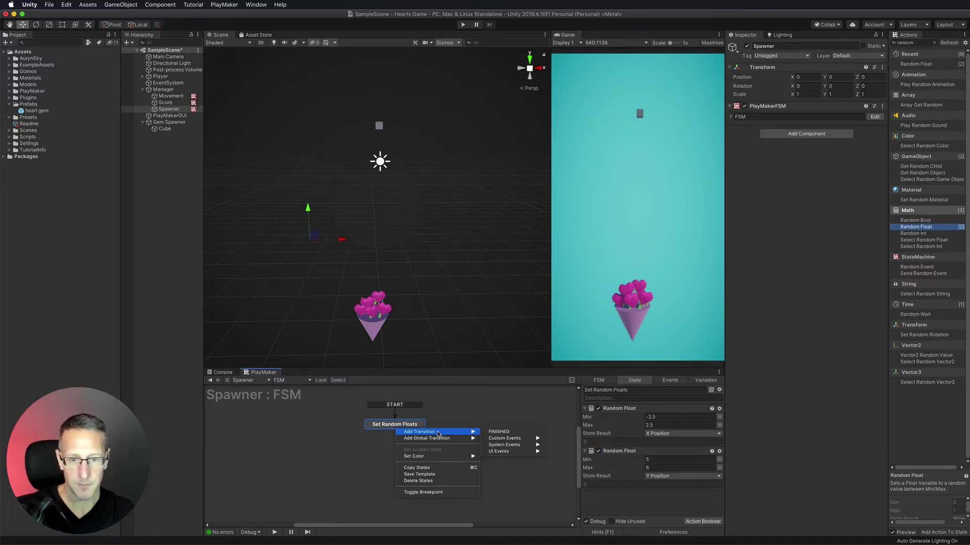
left_click(499, 432)
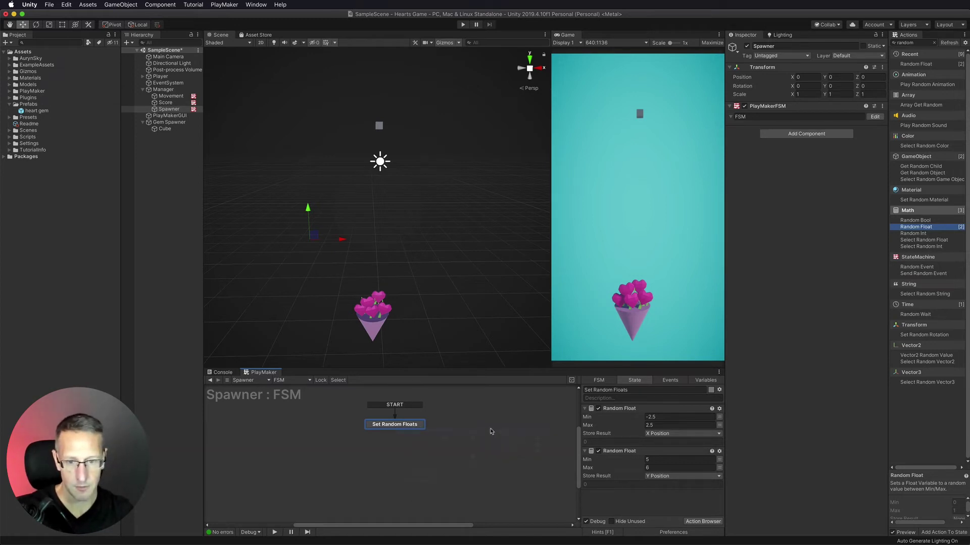
left_click_drag(398, 432, 477, 428)
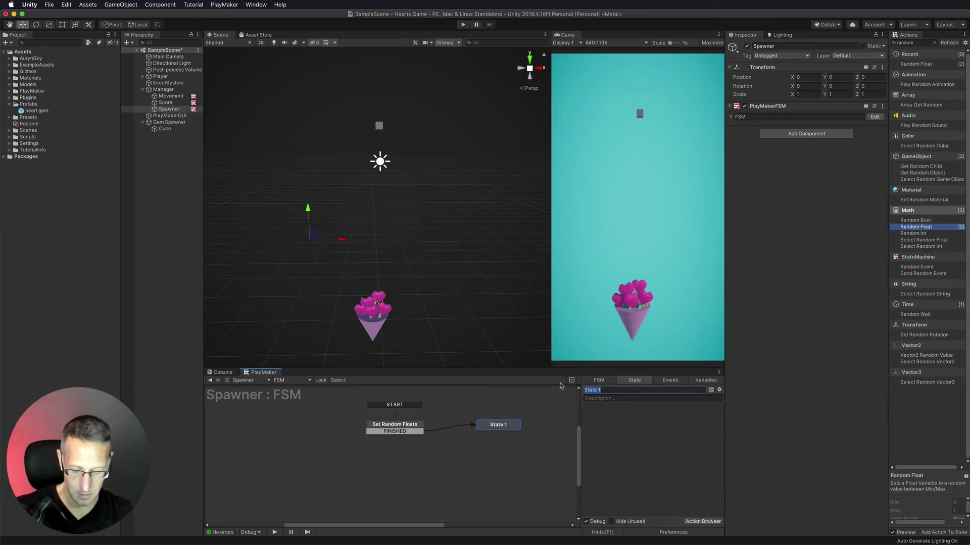
type("Set Position of Spawner")
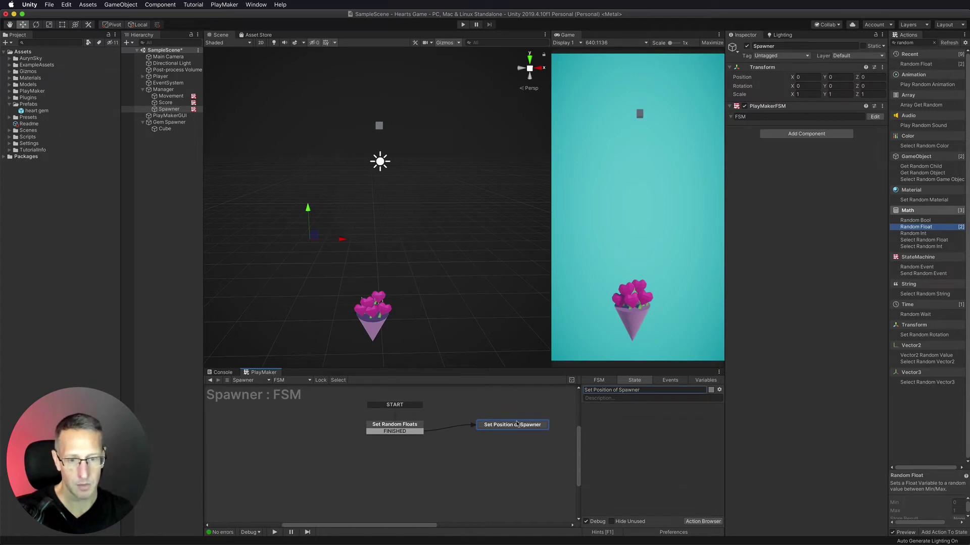
Add a Set Position action to the Set Position of Spawner state, specifying Gem Spawner as its game object.
left_click(909, 43)
type("set posit")
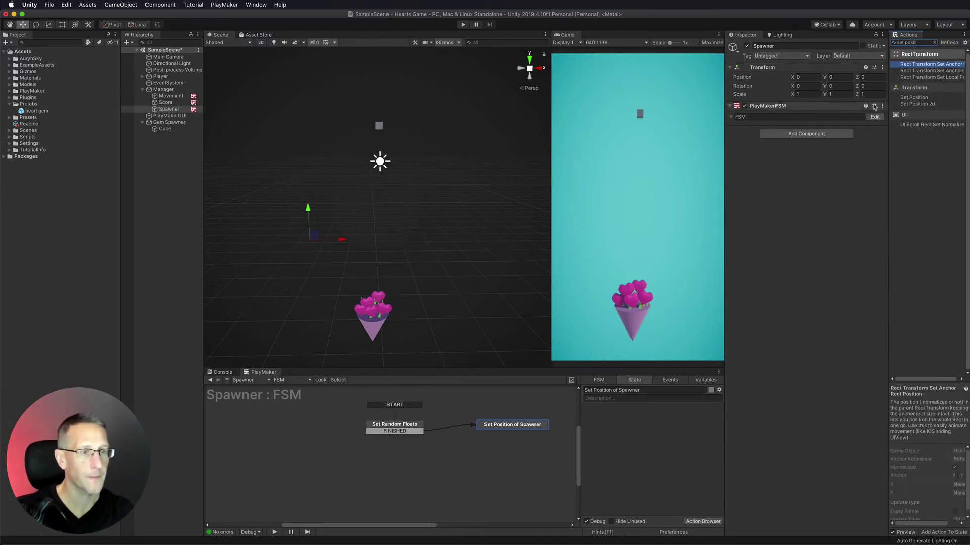
left_click(912, 97)
double_click(912, 97)
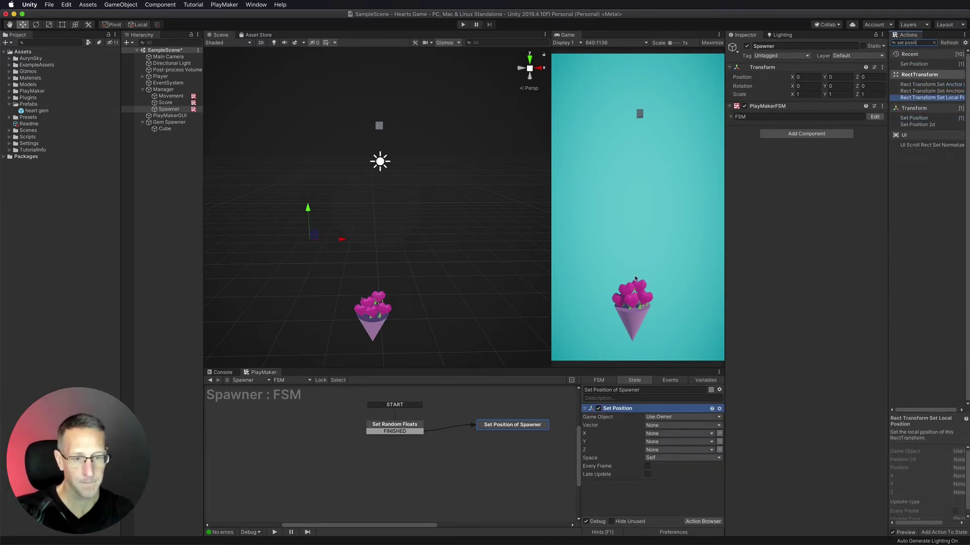
left_click(657, 417)
left_click(665, 425)
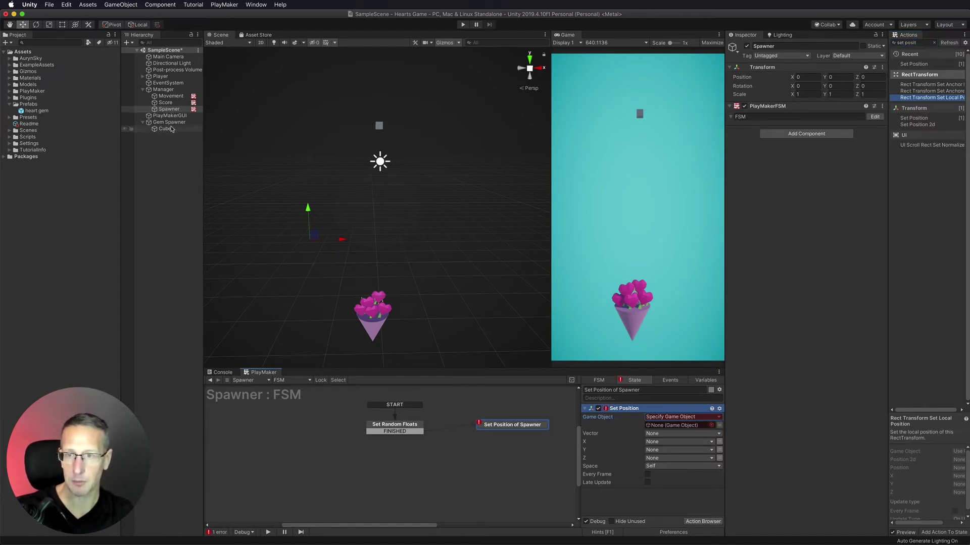
left_click_drag(166, 124, 672, 429)
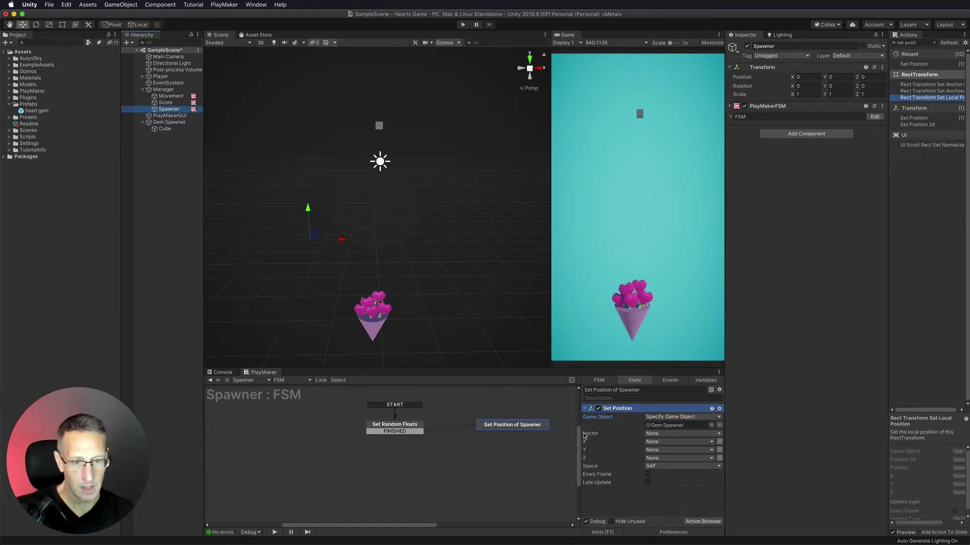
Assign the X Position and Y Position variables to the Set Position action's X and Y values.
left_click(671, 442)
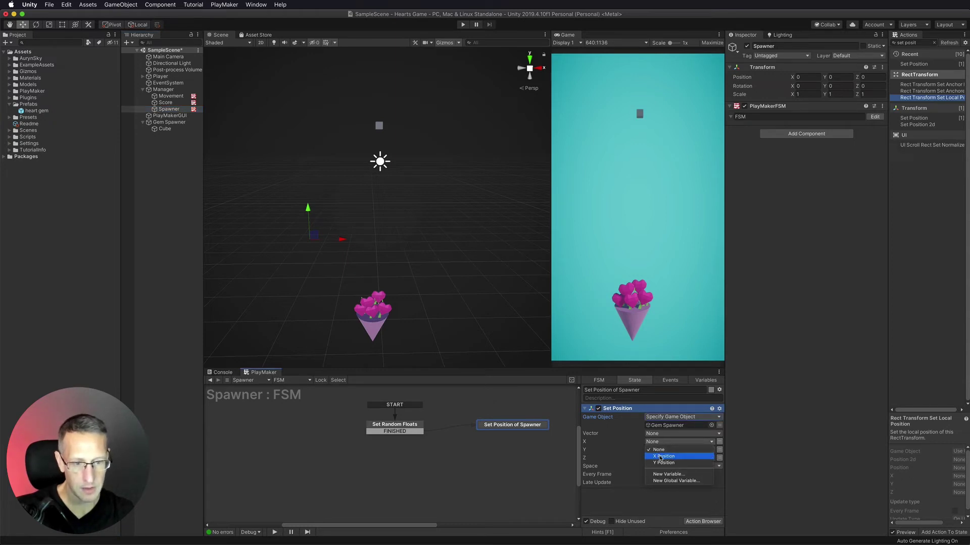
left_click(660, 457)
left_click(674, 460)
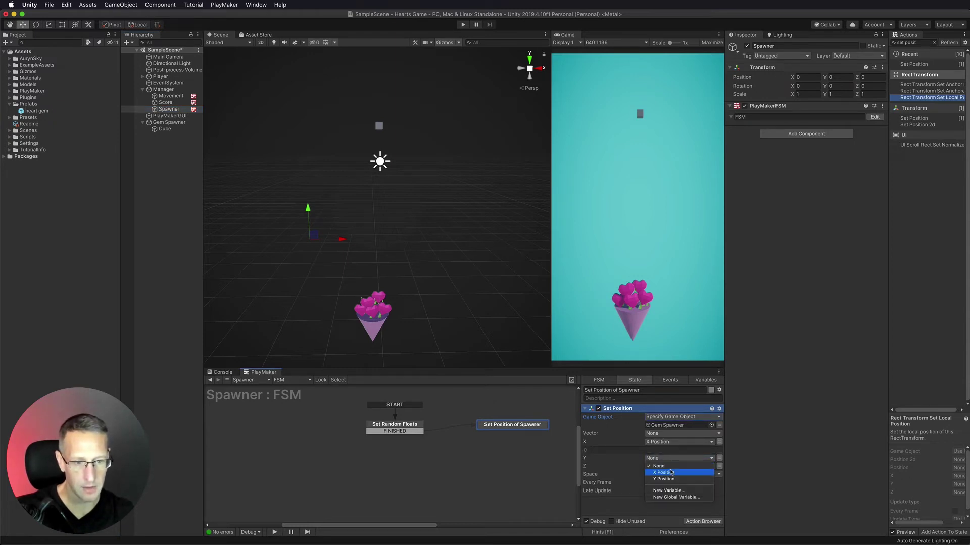
left_click(664, 480)
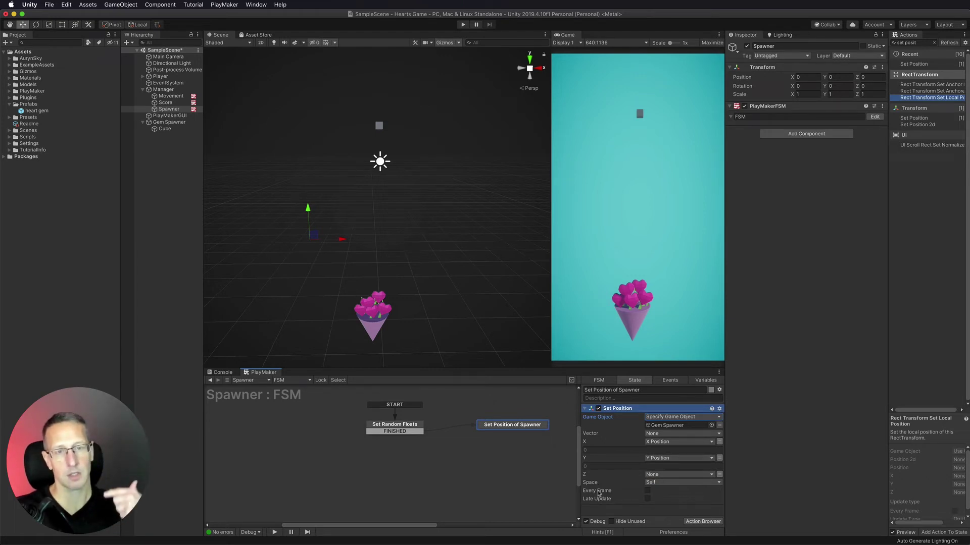
Add a FINISHED transition from Set Position of Spawner to a new state named Spawn Gem.
right_click(507, 427)
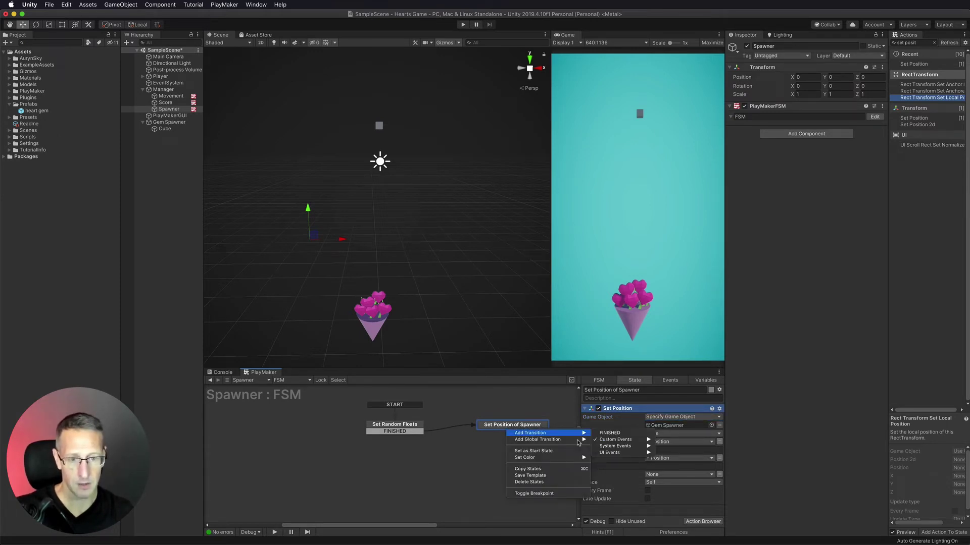
left_click(609, 433)
left_click_drag(515, 432, 498, 474)
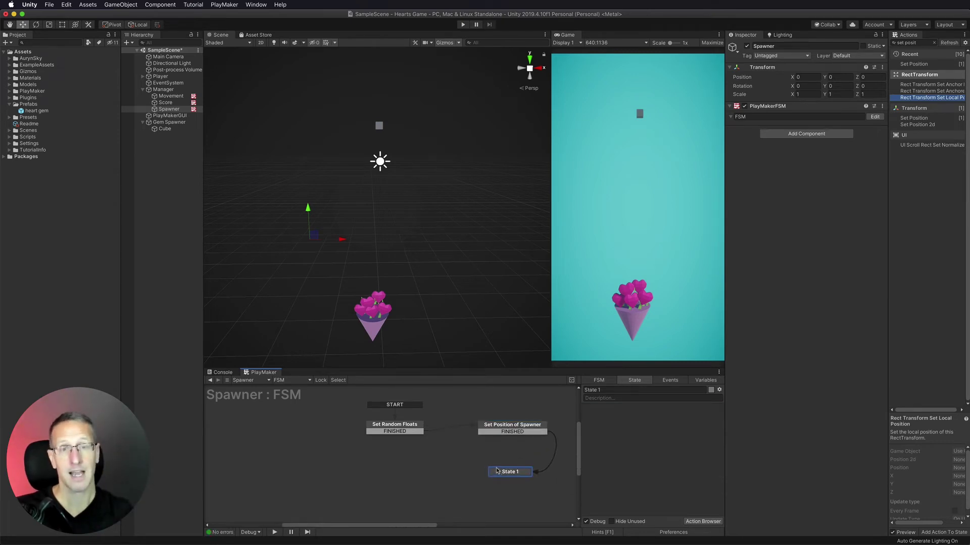
left_click(608, 390)
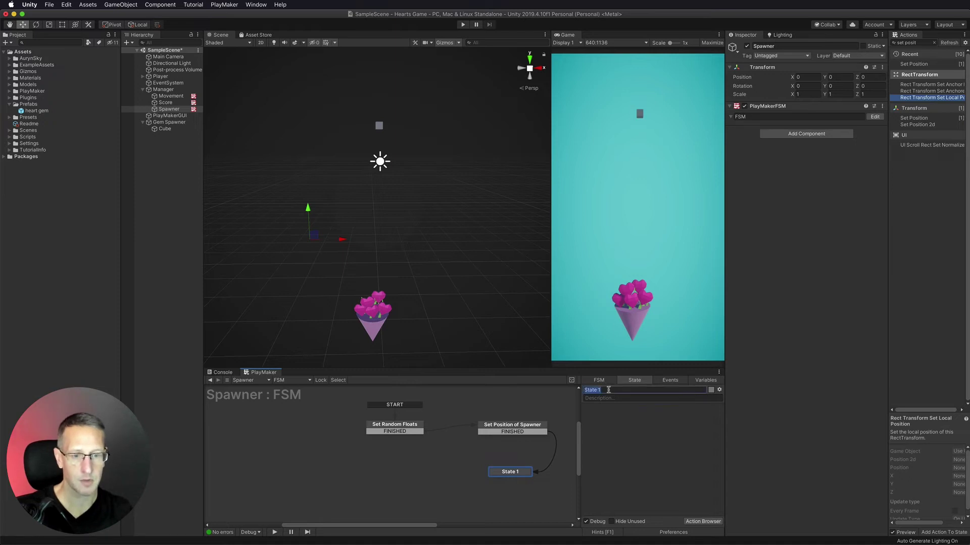
type("Spawn Gem")
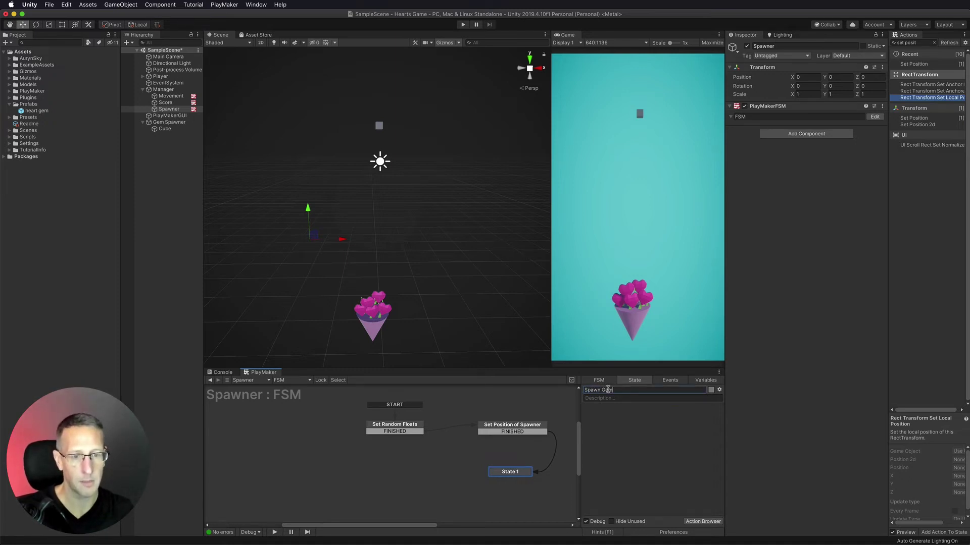
key("Return")
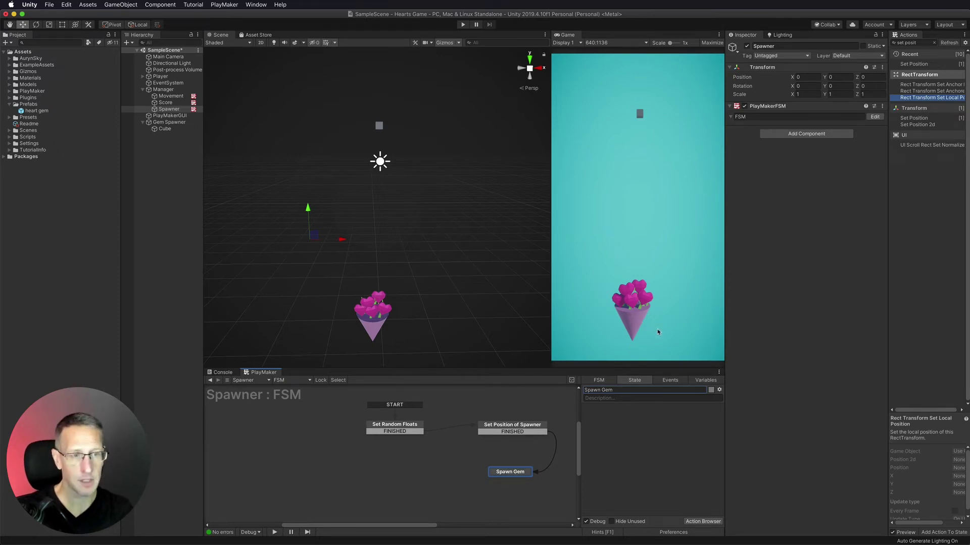
Add a Create Object action to Spawn Gem, using the heart gem prefab as game object and Gem Spawner as spawn point.
left_click(917, 43)
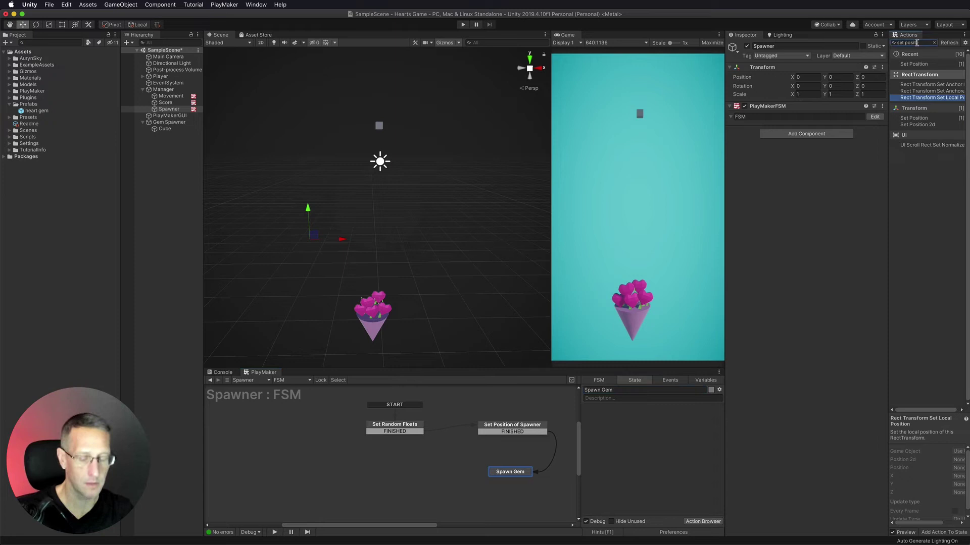
key("super+a")
type("create")
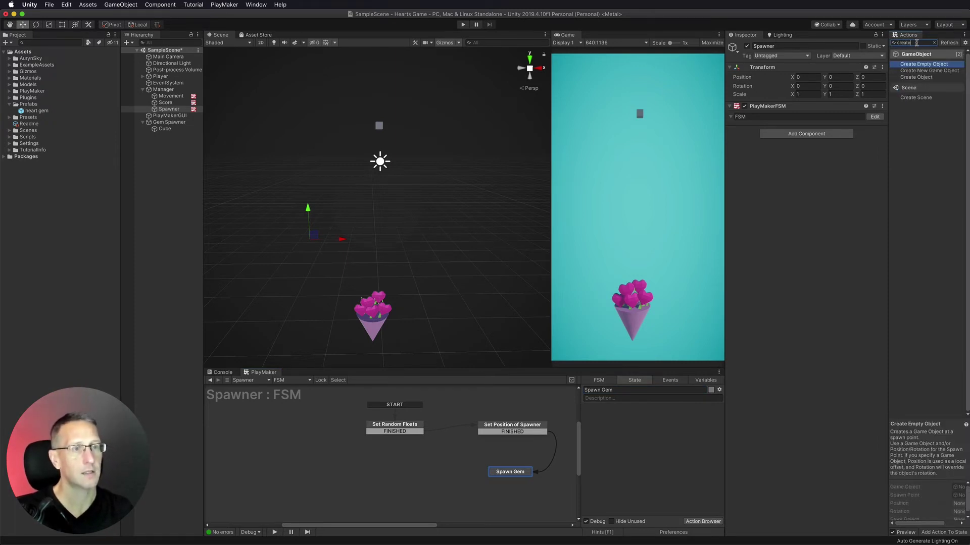
double_click(915, 77)
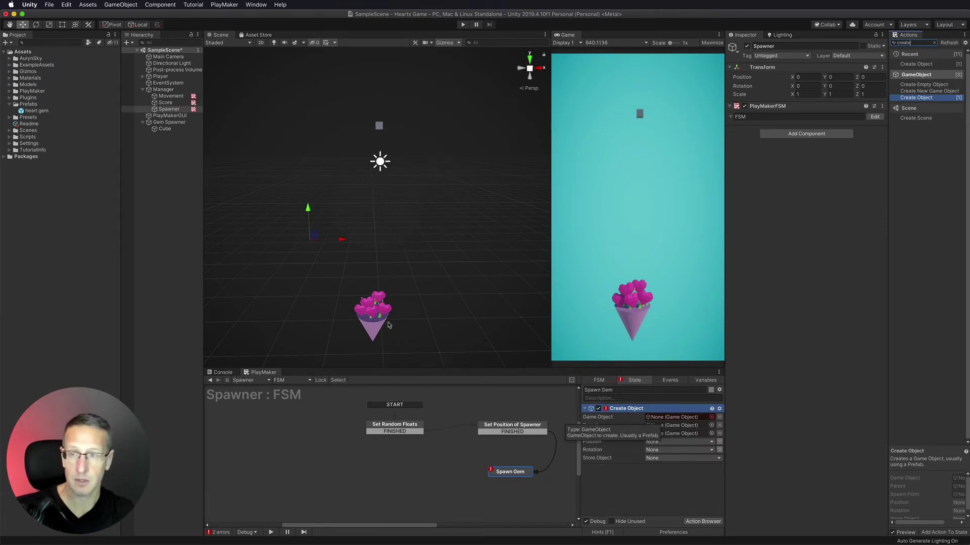
left_click_drag(23, 112, 668, 417)
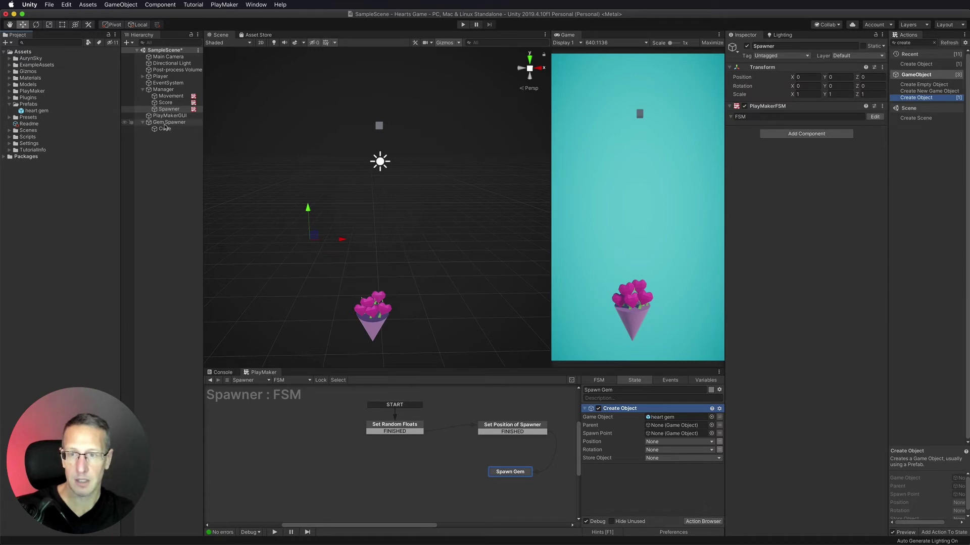
left_click_drag(163, 124, 657, 434)
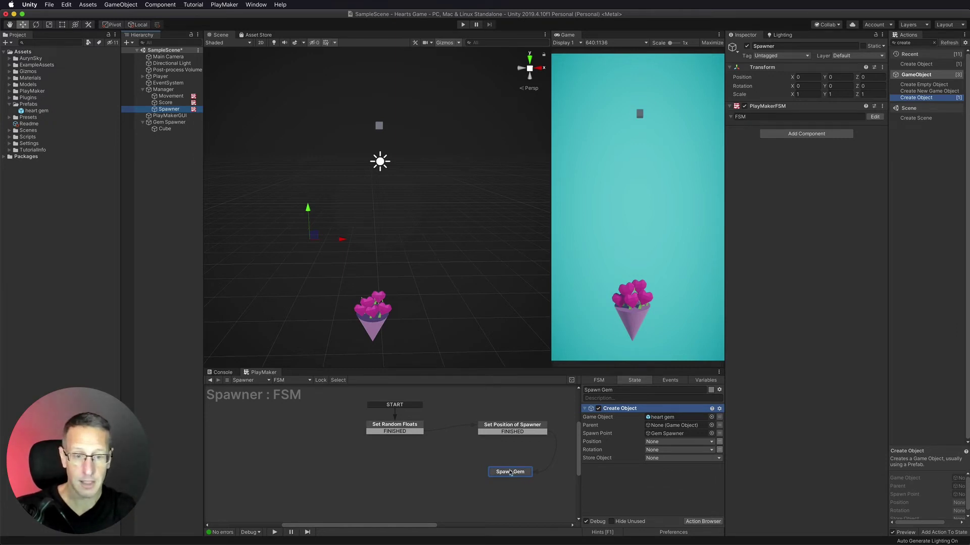
Add a FINISHED transition from Spawn Gem to a new state named Random Wait.
right_click(510, 473)
mouse_move(549, 479)
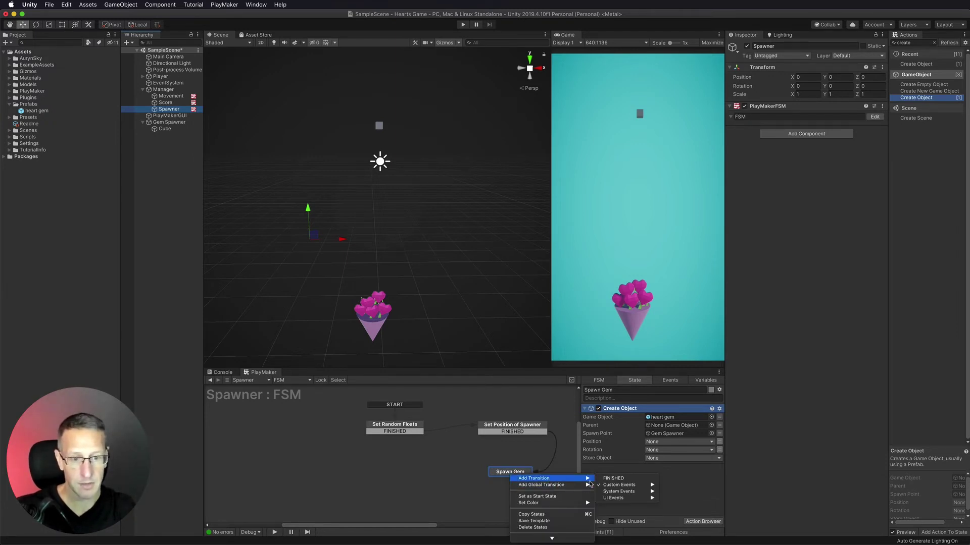
left_click(613, 478)
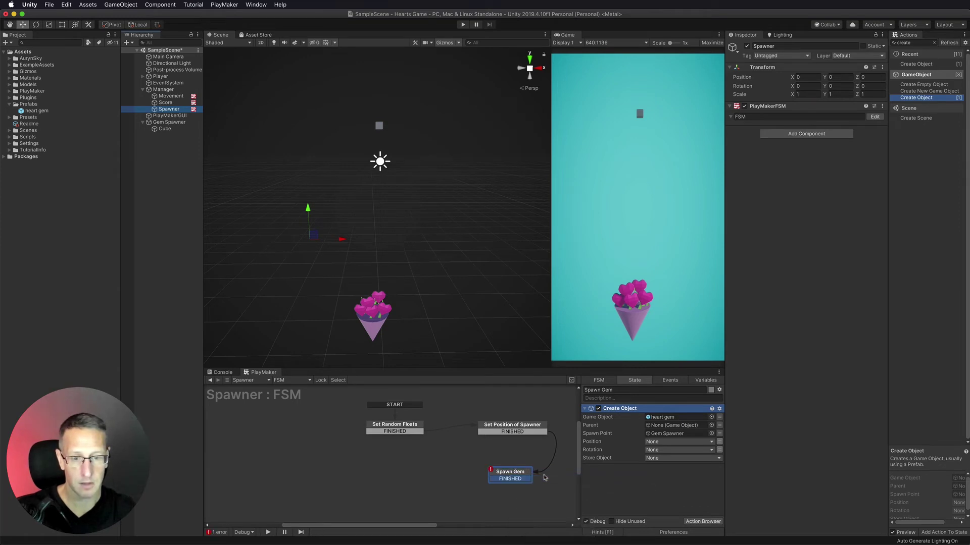
left_click_drag(522, 479, 372, 473)
left_click(611, 392)
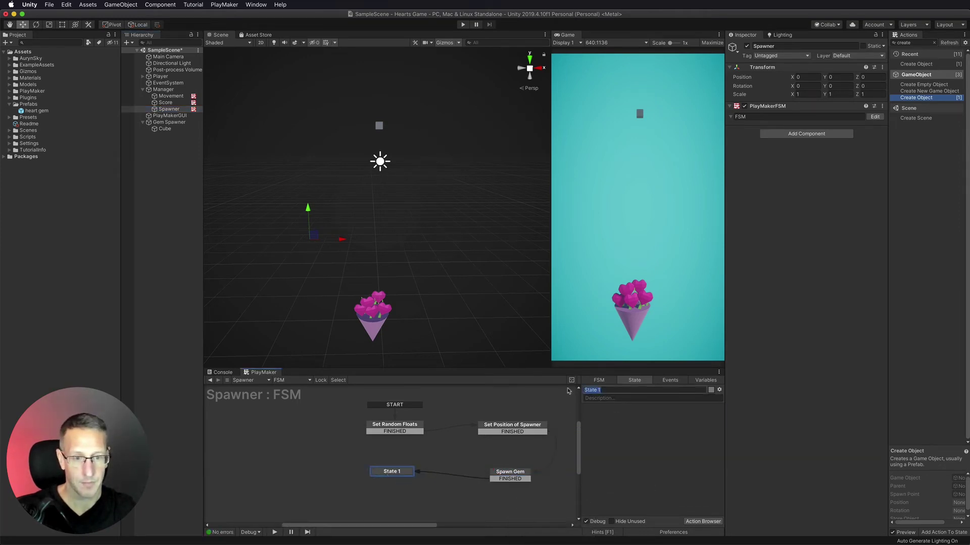
type("Rand")
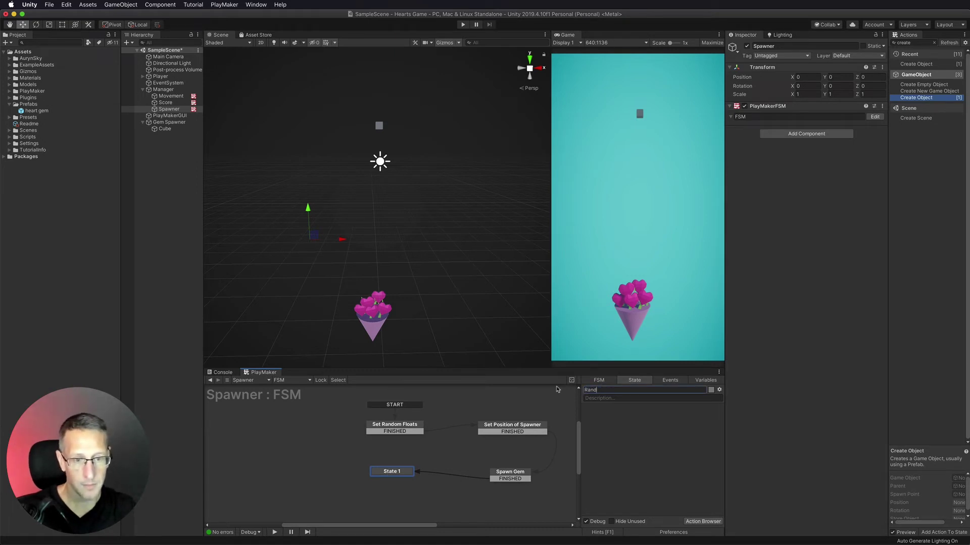
type("om Wait")
key("Return")
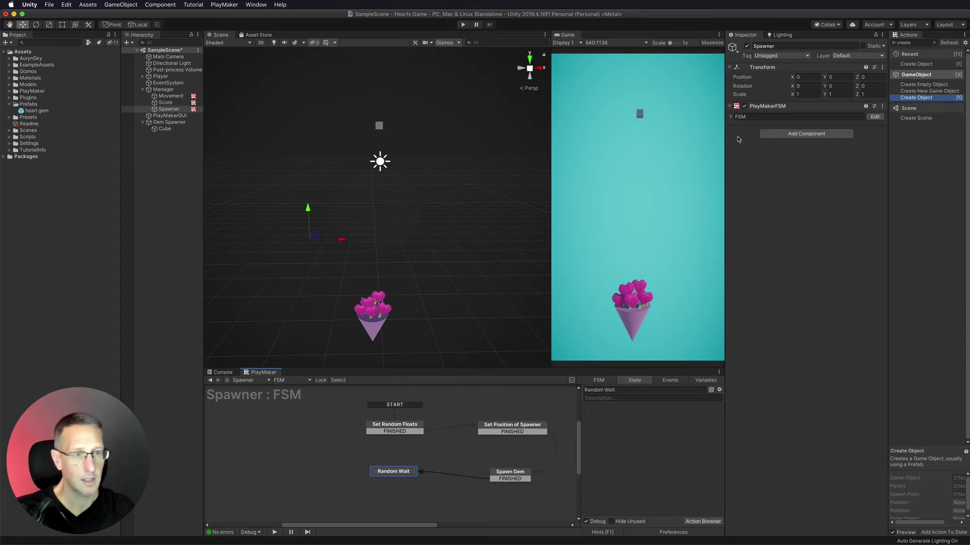
Find the Random Wait action and add it to the Random Wait state.
left_click(902, 42)
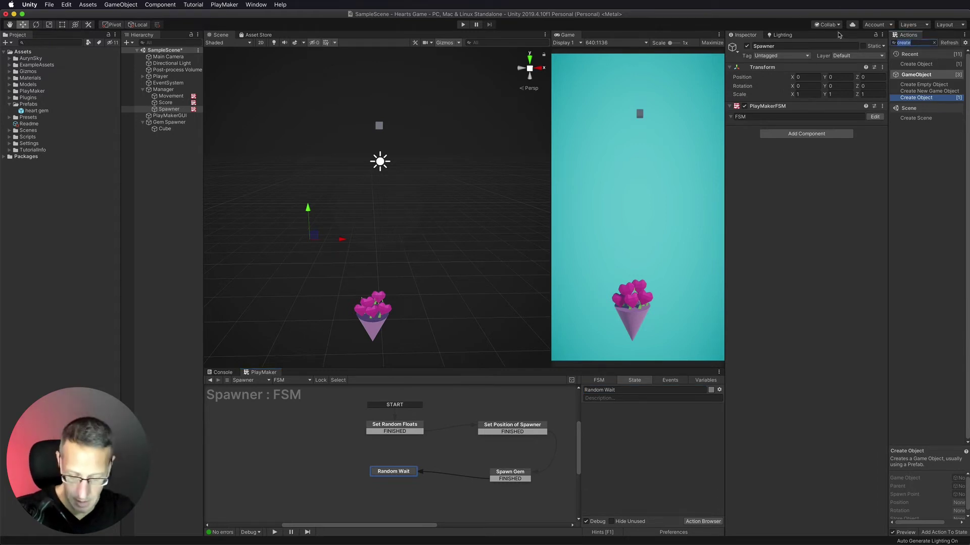
type("rand")
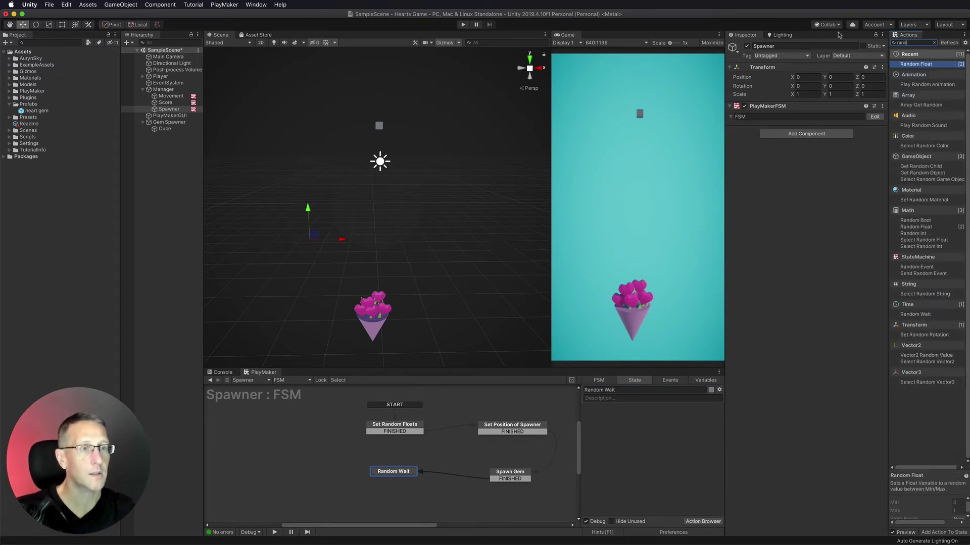
type("om wai")
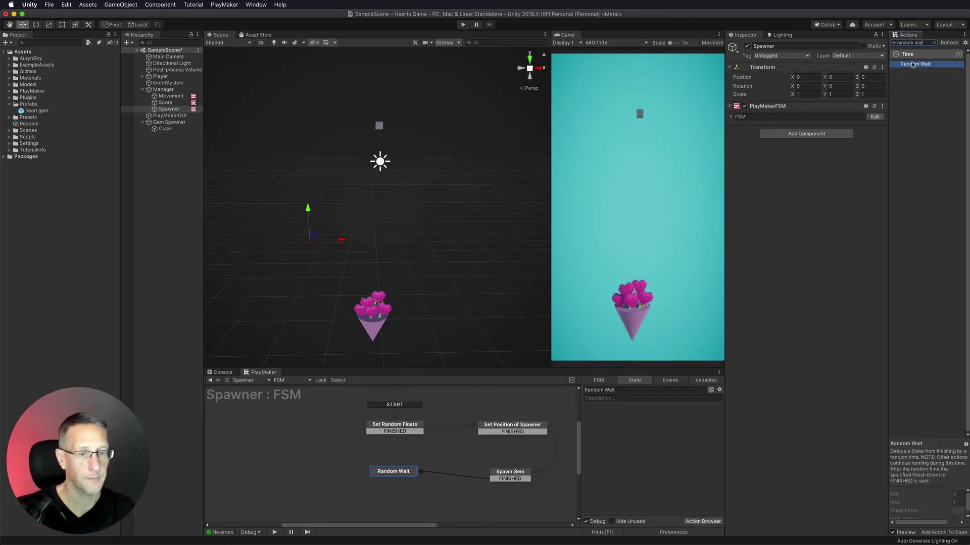
double_click(913, 65)
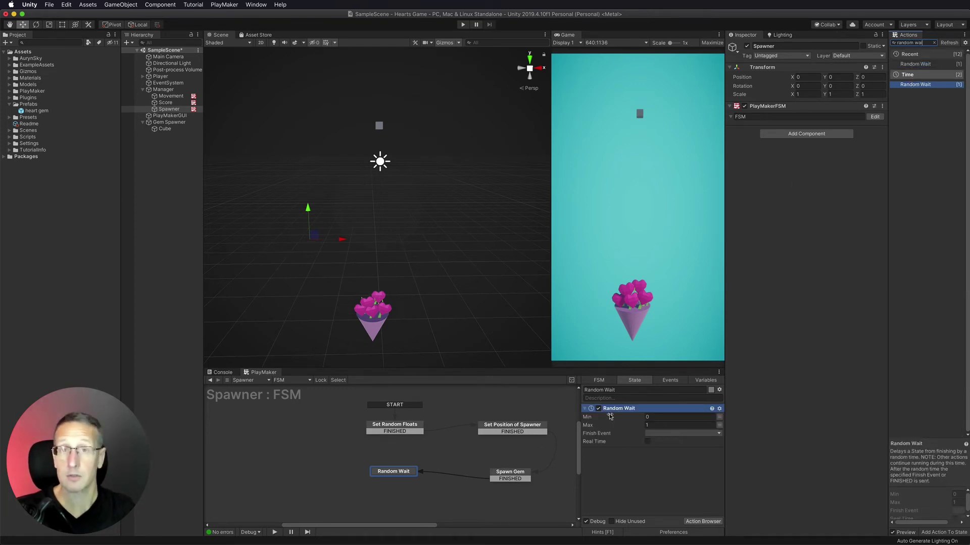
Set the Random Wait action's minimum to 0.3 and its finish event to FINISHED, leaving the maximum at 1.
left_click(653, 417)
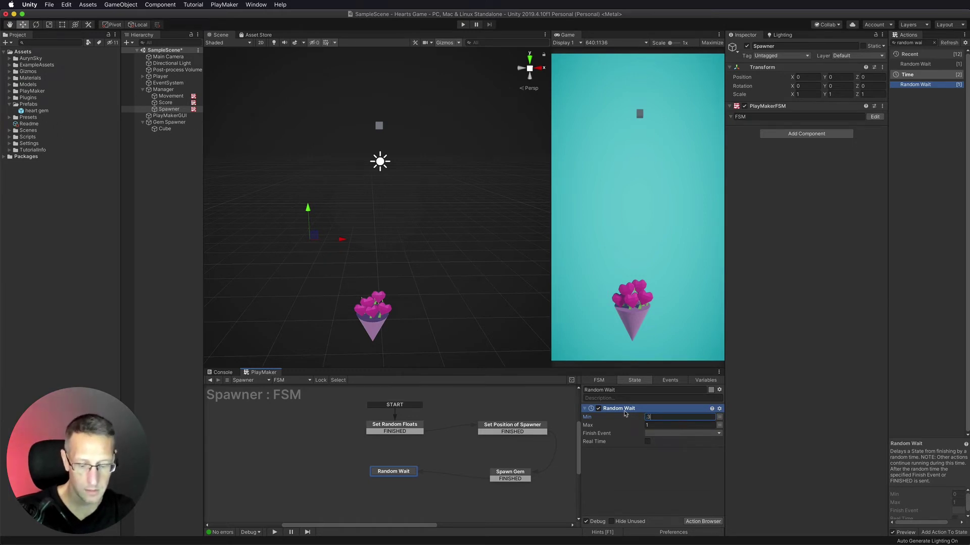
left_click(646, 425)
left_click(654, 433)
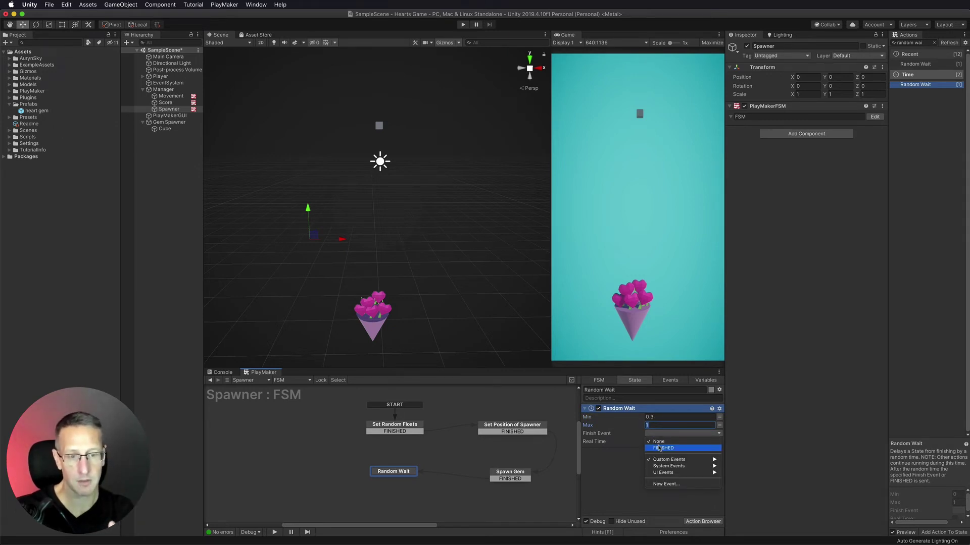
left_click(659, 448)
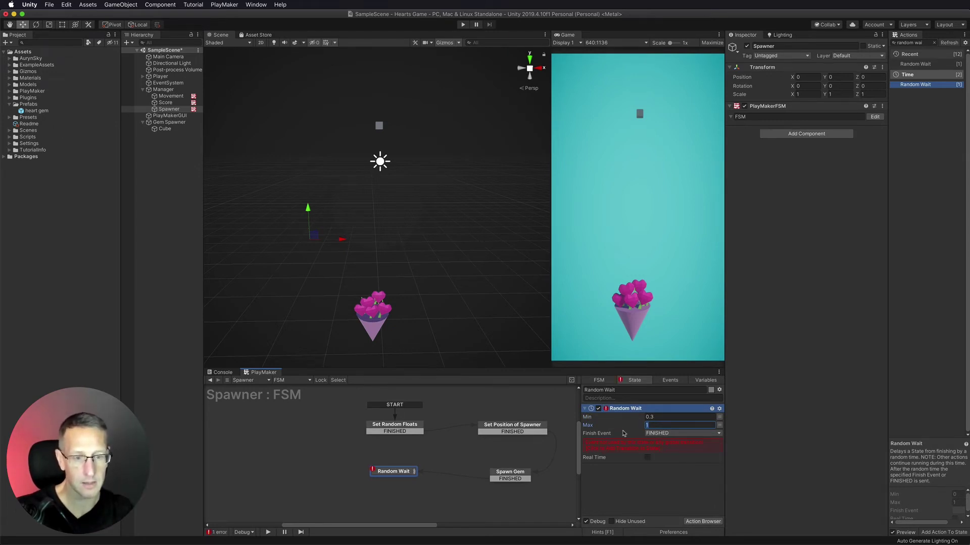
Add a FINISHED transition to the Random Wait state and link it back to Set Random Floats.
left_click(612, 447)
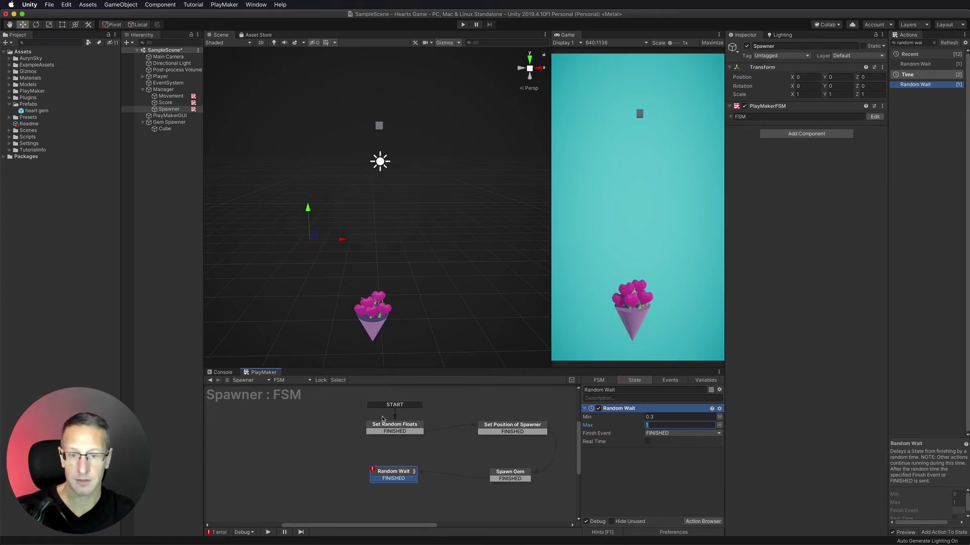
left_click(370, 480)
left_click_drag(369, 479, 383, 427)
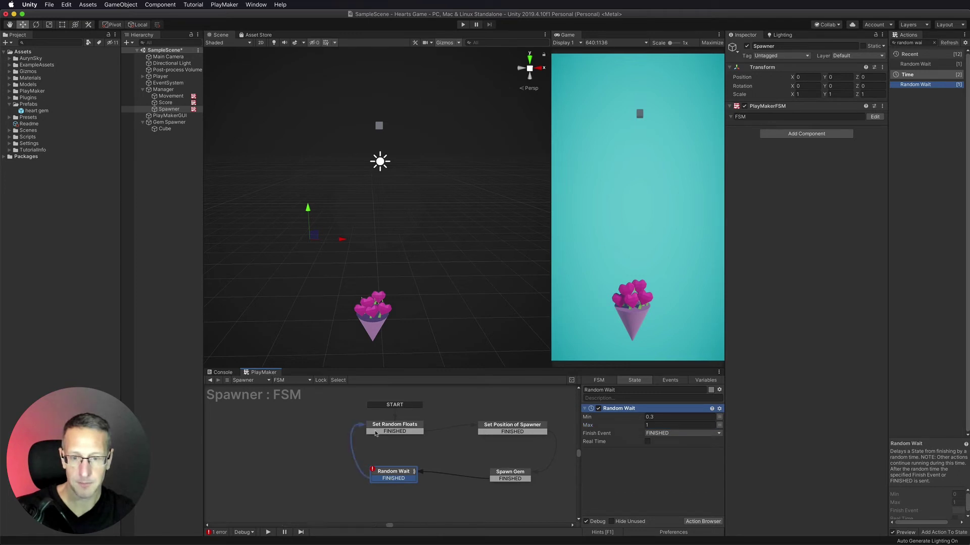
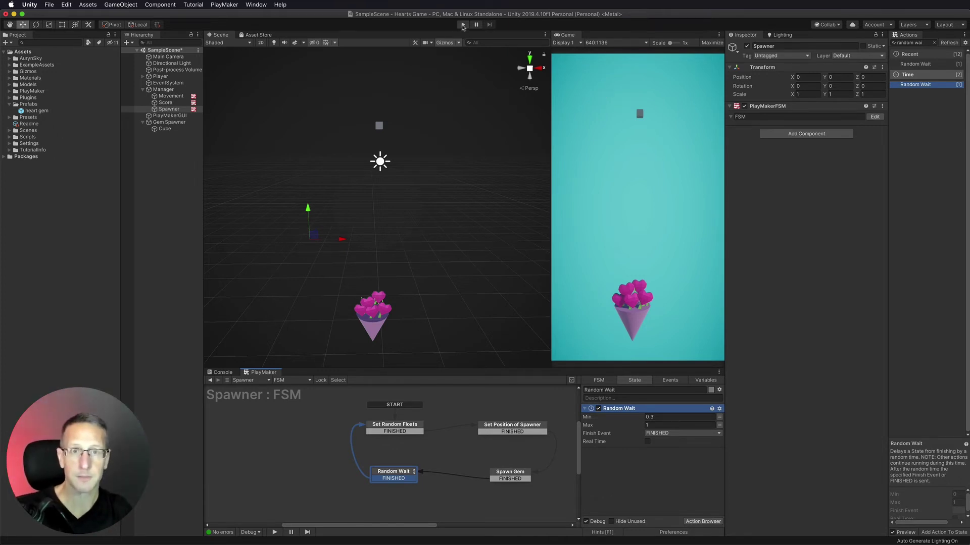
Play-test the game to check the looping heart gem spawner, and stop it.
left_click(462, 25)
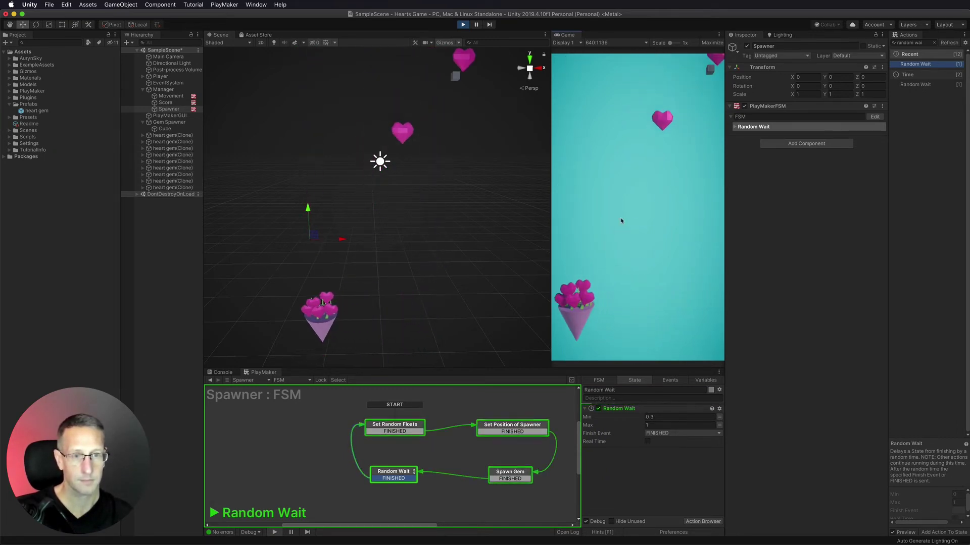
left_click(463, 25)
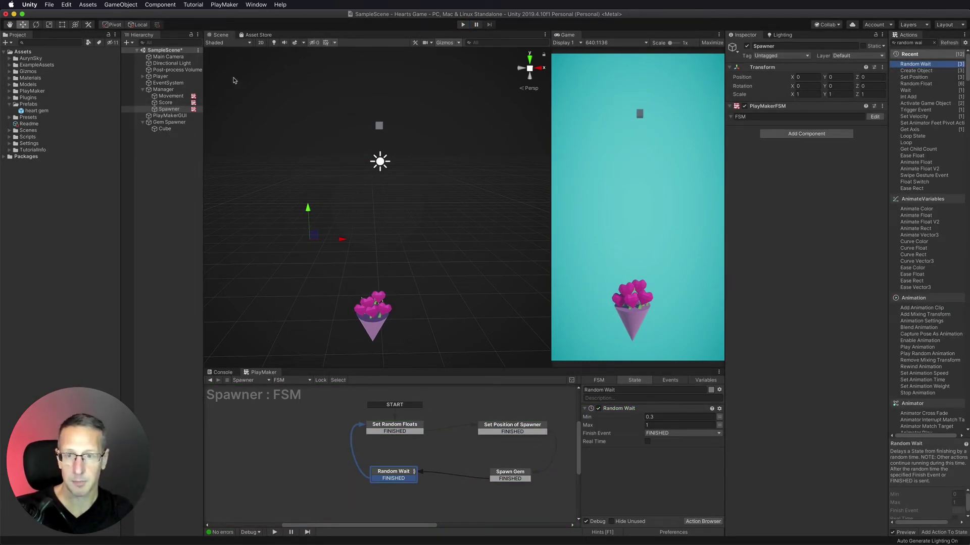
Move the Player along the Z axis to about 0.74, viewing the scene from the side.
left_click_drag(271, 268, 473, 224, "alt")
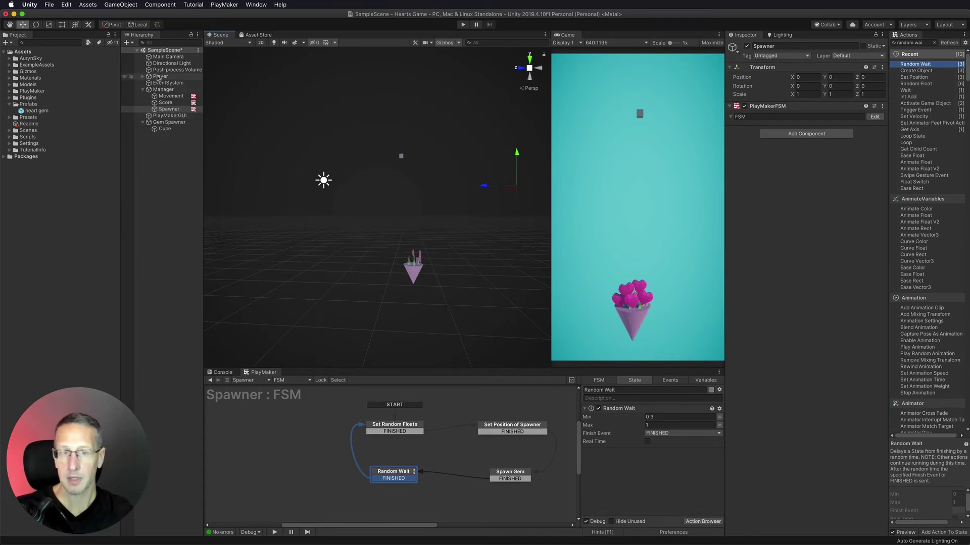
left_click(160, 76)
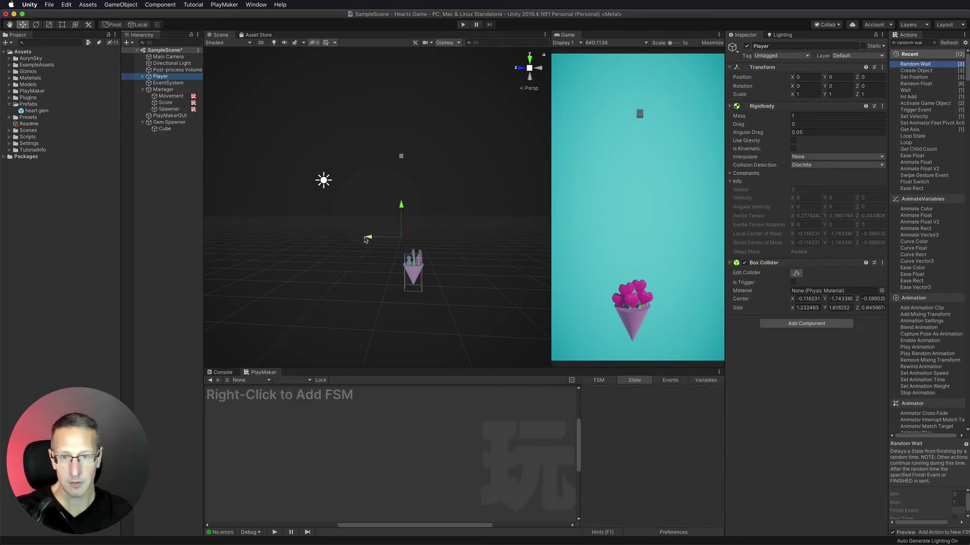
left_click_drag(368, 238, 355, 237)
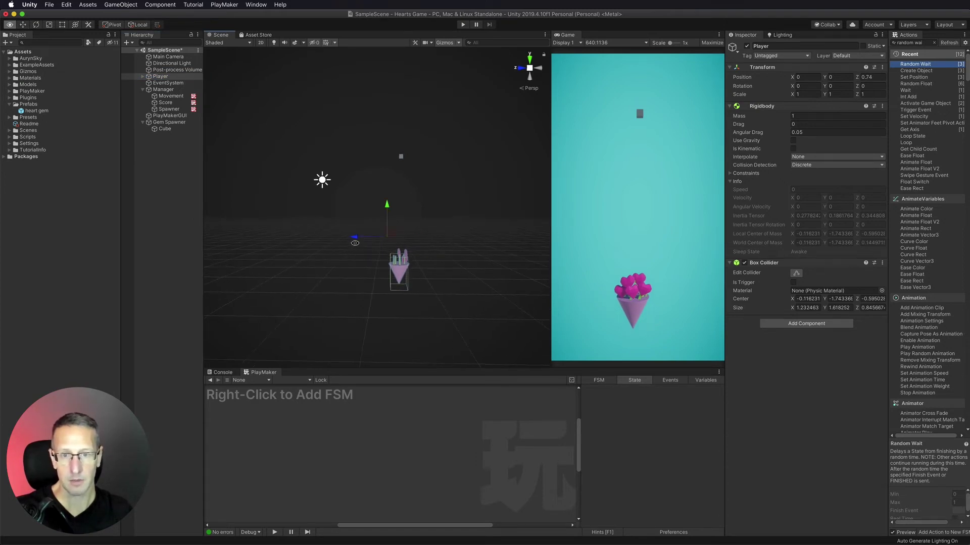
Play-test catching the falling gems by steering the Player left and right, and stop the game.
left_click(462, 24)
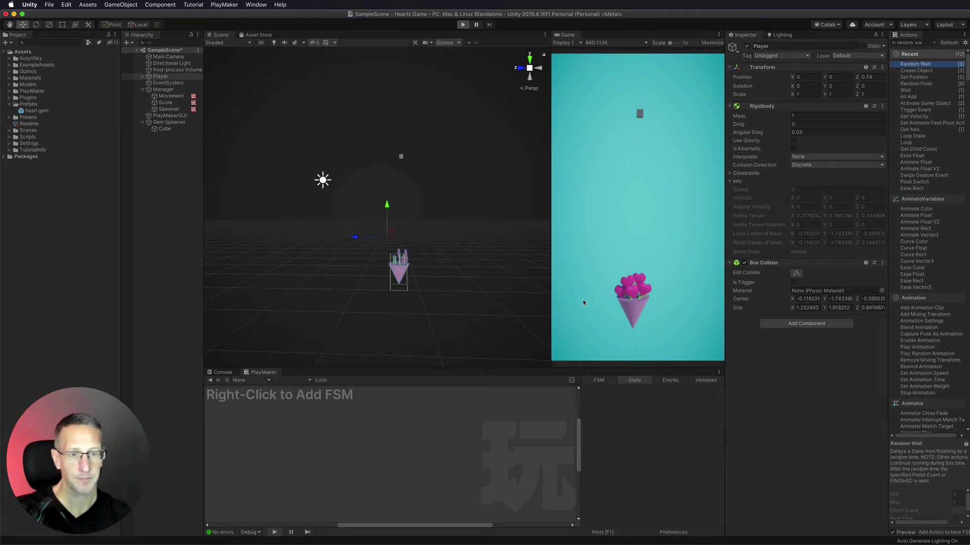
key("Right")
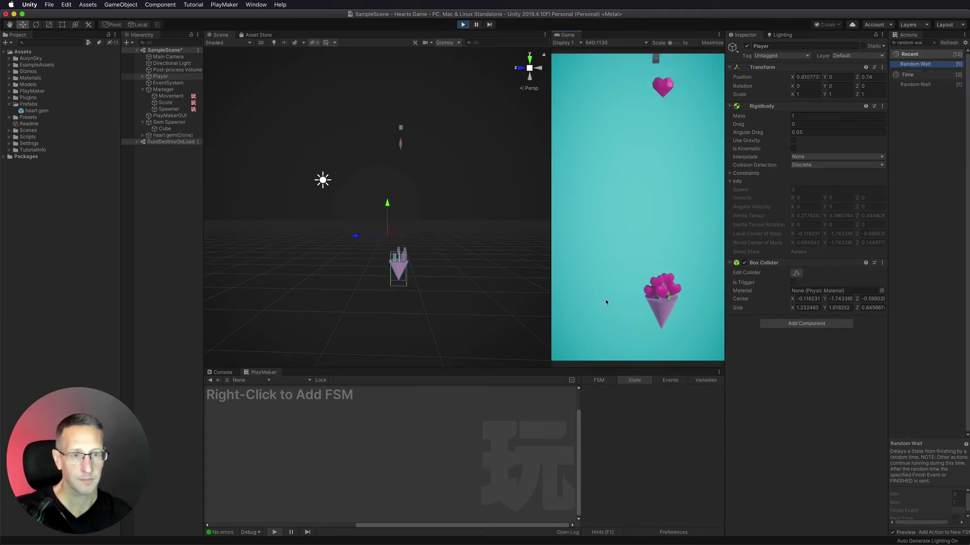
key("Left")
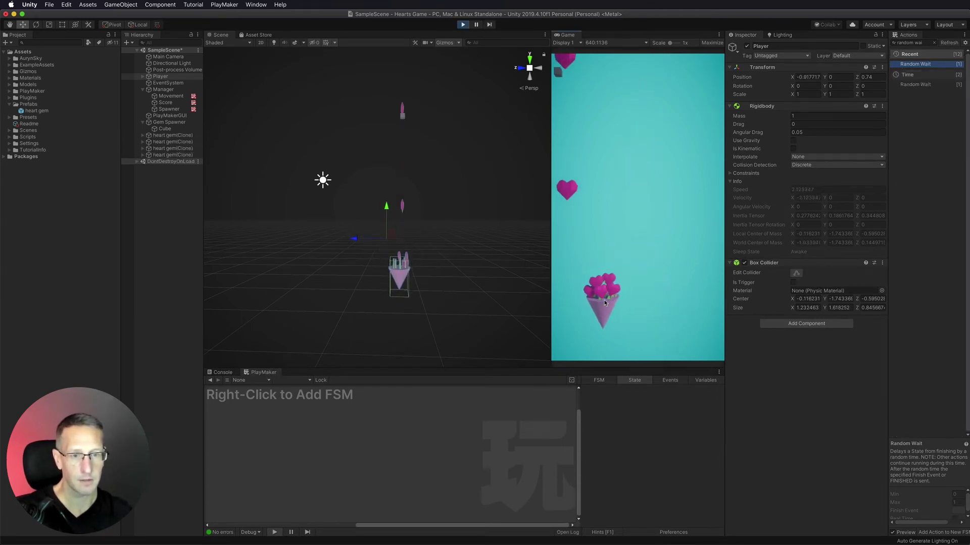
key("Left")
key("Right")
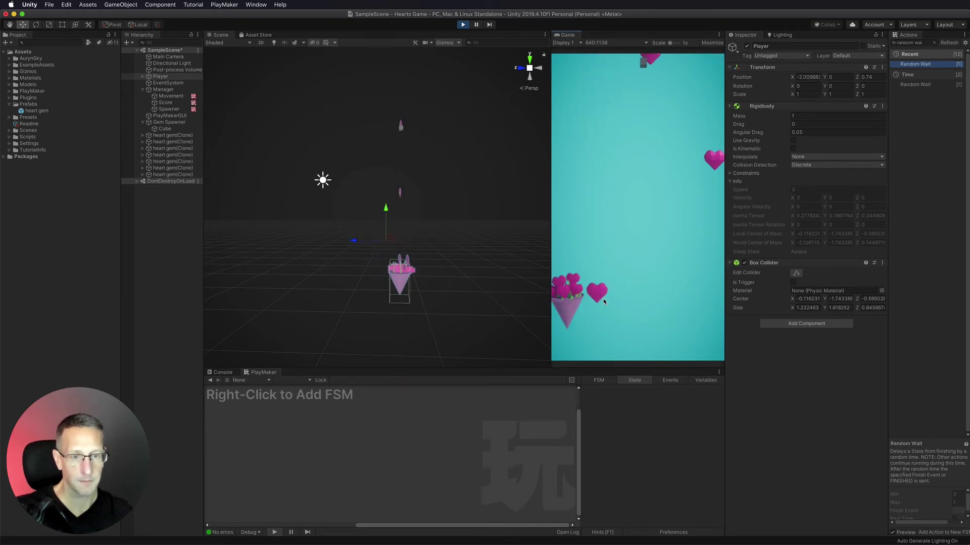
key("Left")
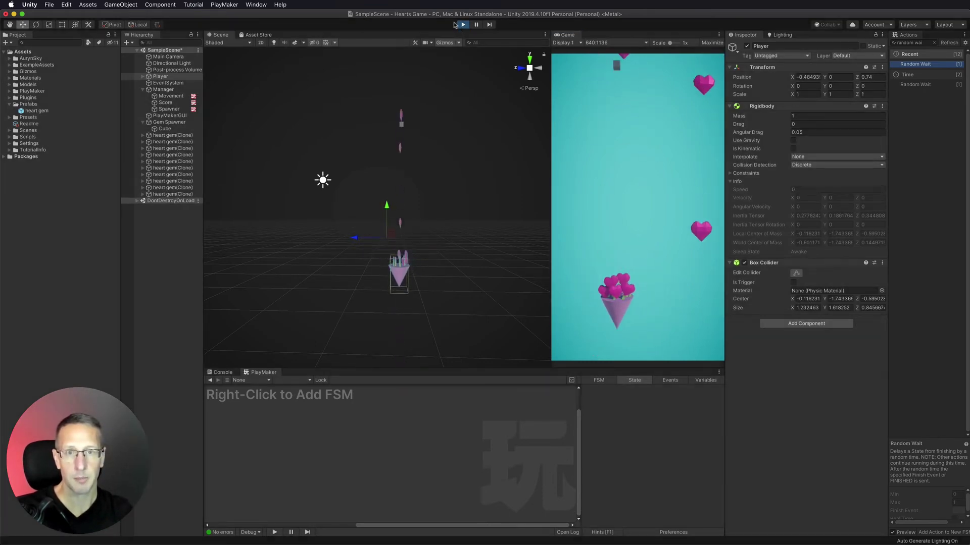
left_click(459, 24)
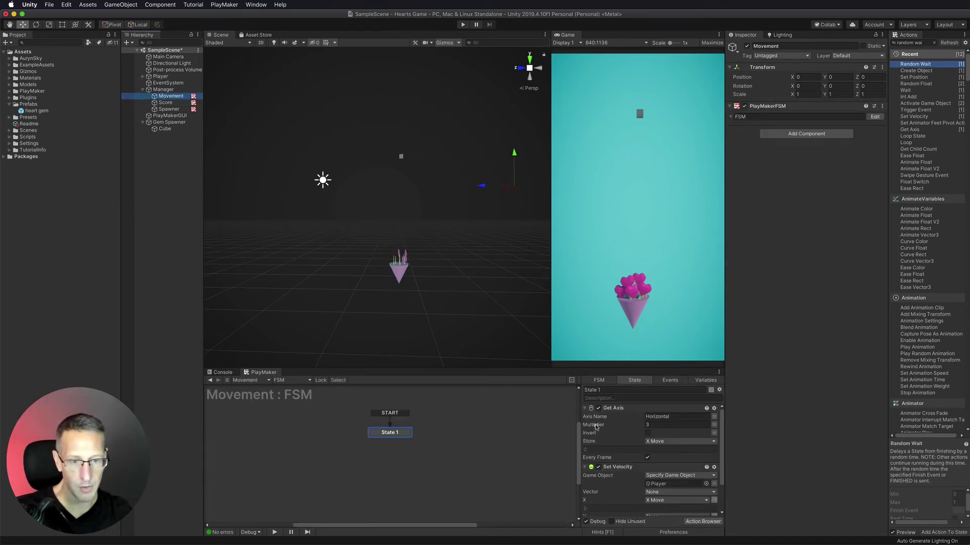
Set the Get Axis action's multiplier to 5 in the Movement FSM.
left_click(660, 425)
type("5")
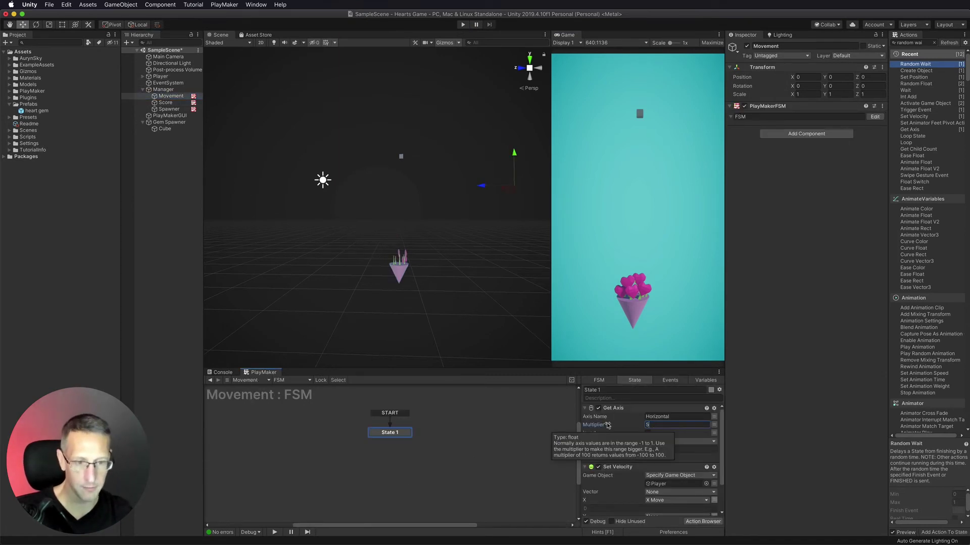
Play-test the Player's side-to-side speed with the new multiplier, and stop the game.
left_click(463, 24)
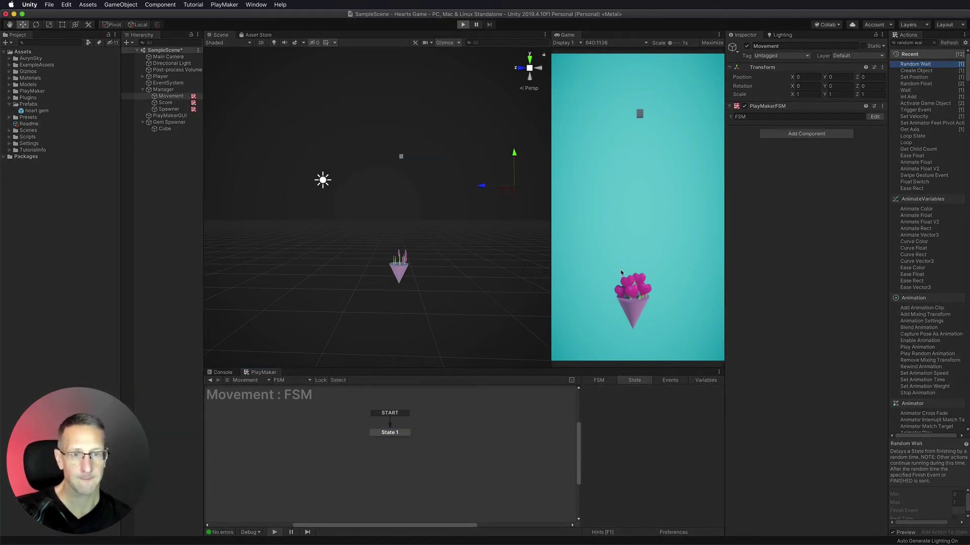
key("Right")
key("Left")
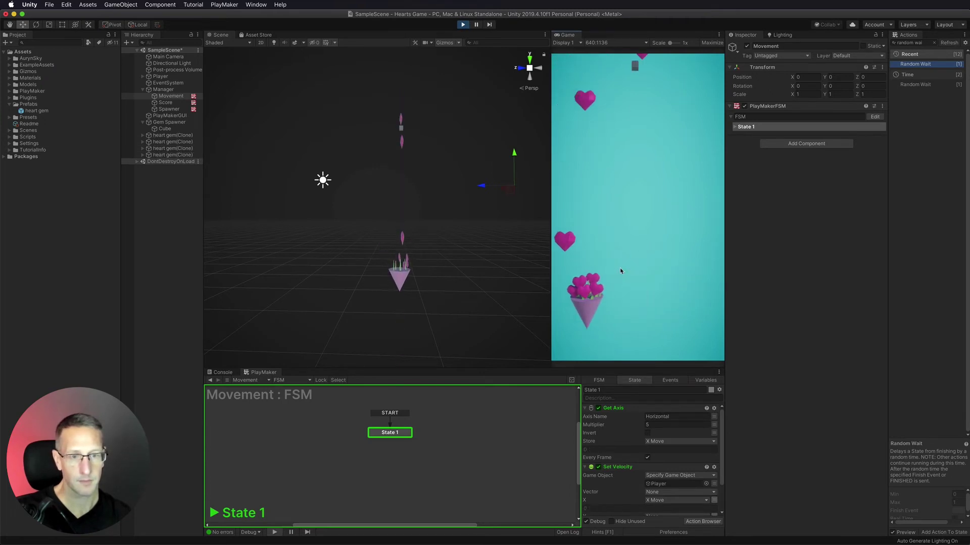
key("Right")
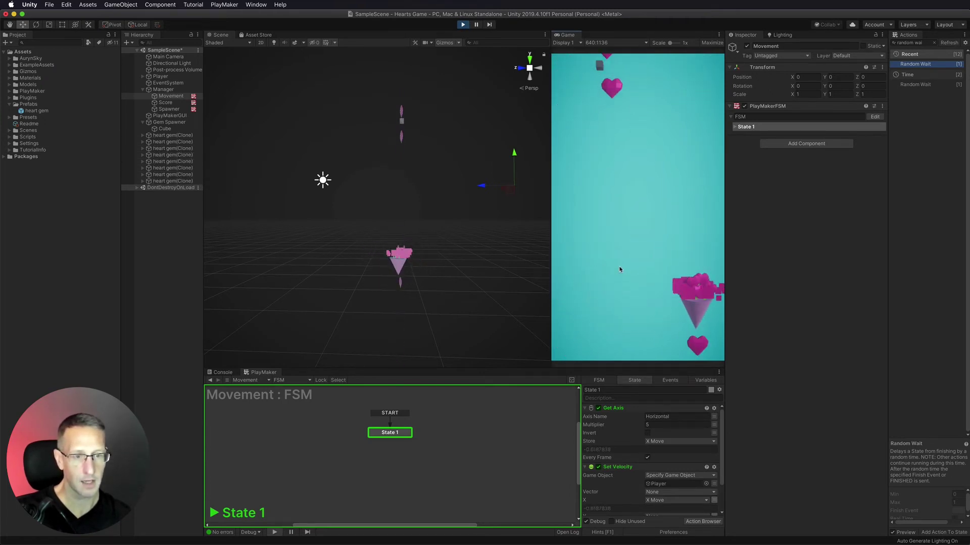
key("Left")
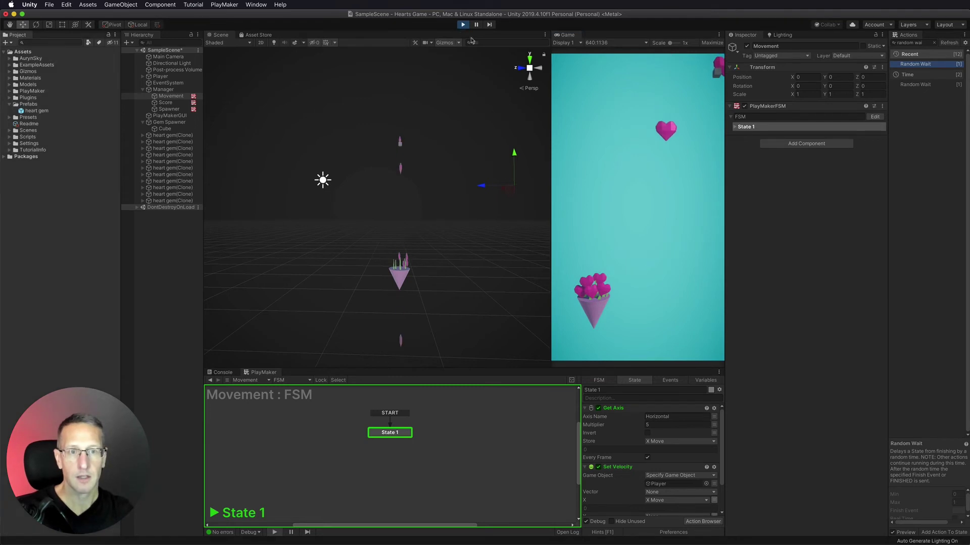
key("super+p")
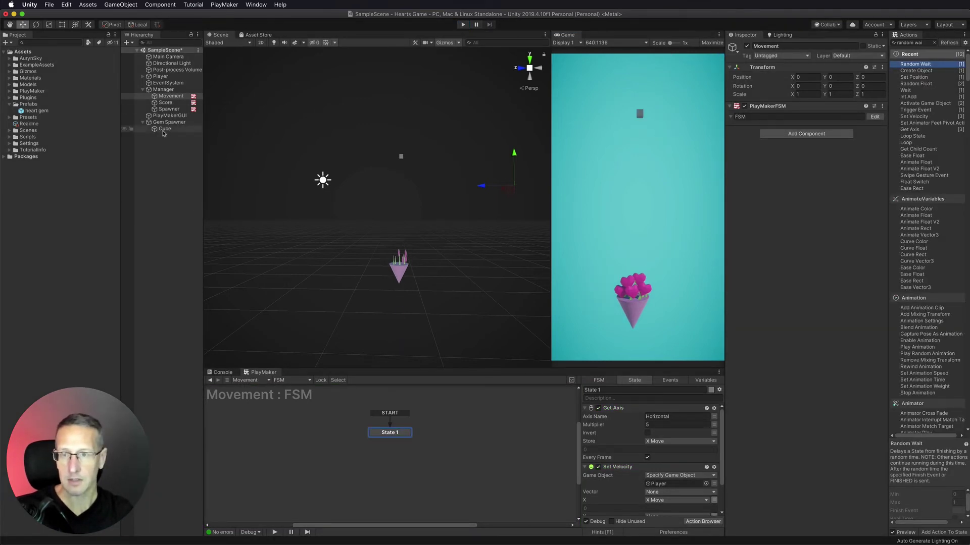
Delete the Cube under Gem Spawner and collapse the Manager object's children in the hierarchy.
left_click(162, 129)
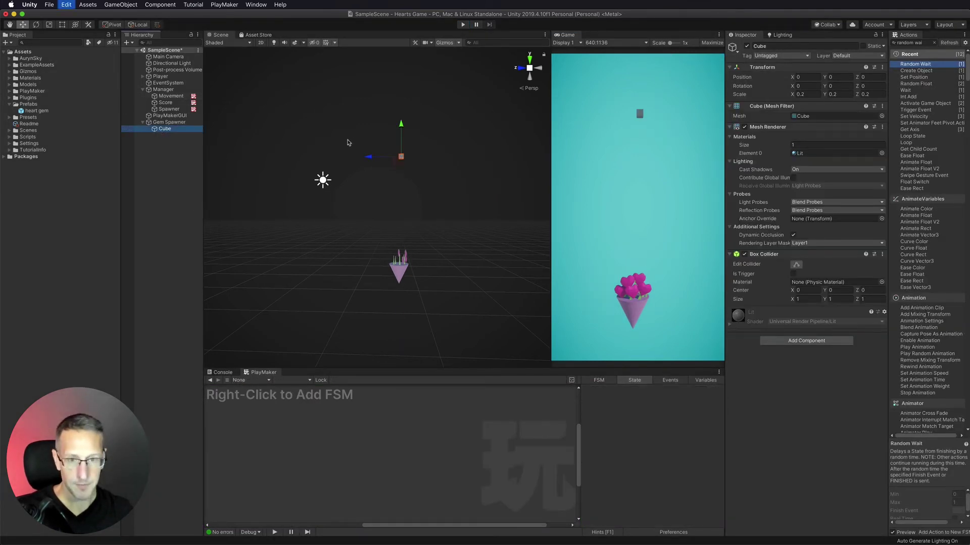
key("super+BackSpace")
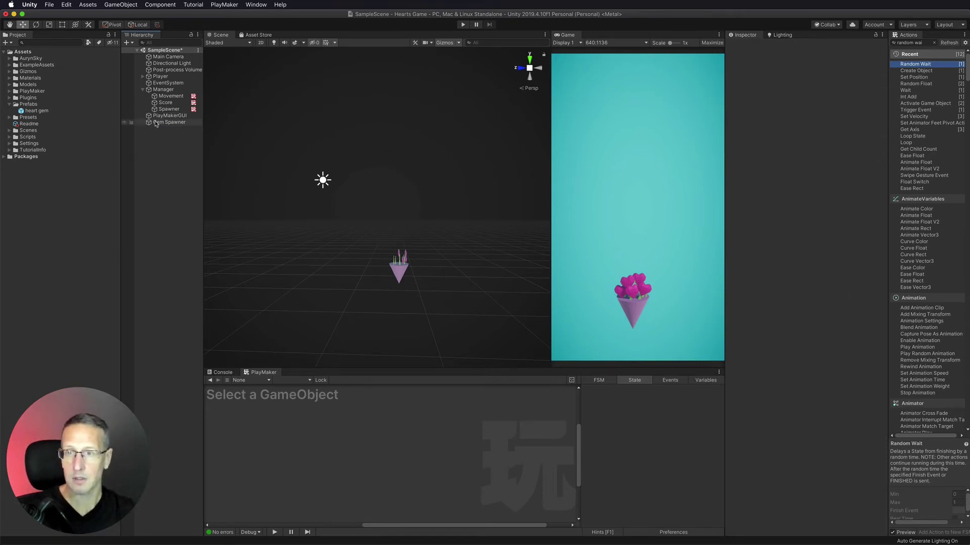
left_click(144, 90)
left_click(163, 90)
left_click(167, 122)
Add a UI Slider on a new Canvas to the scene.
right_click(174, 116)
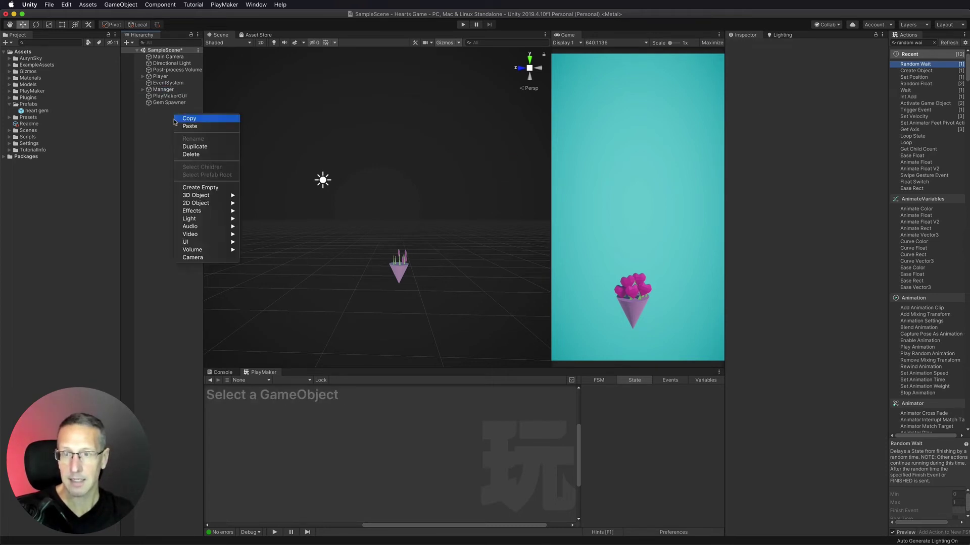
left_click(153, 137)
right_click(153, 121)
mouse_move(167, 245)
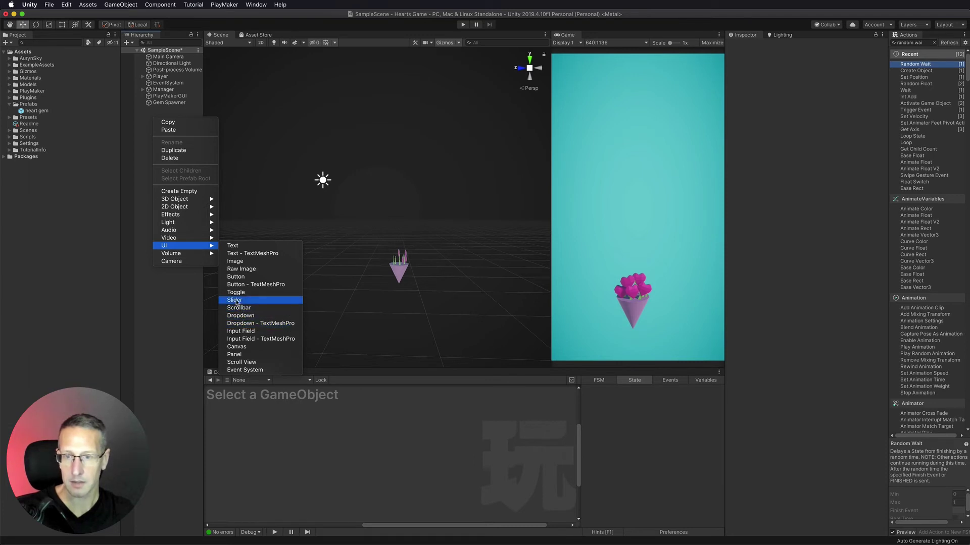
key("Escape")
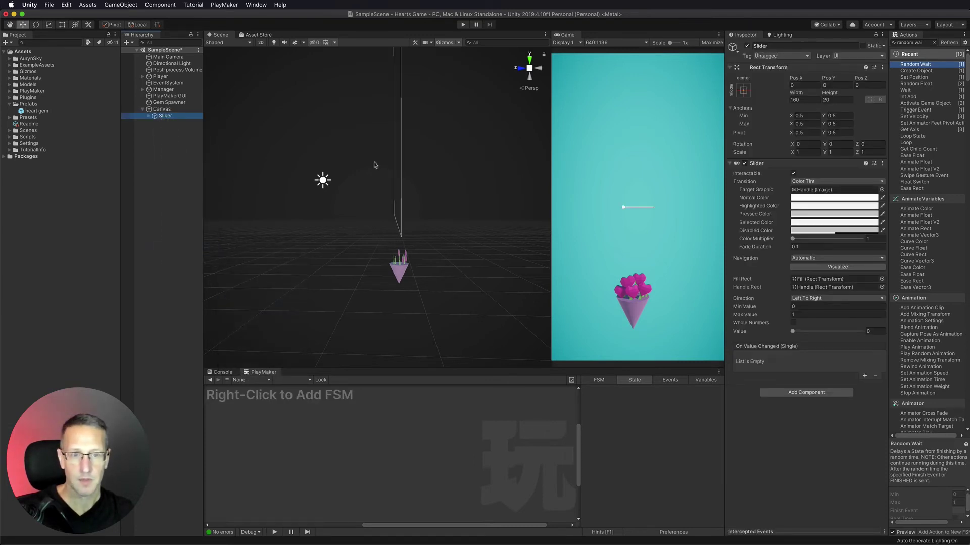
Set the Slider's width to 400 and height to 30.
left_click(803, 100)
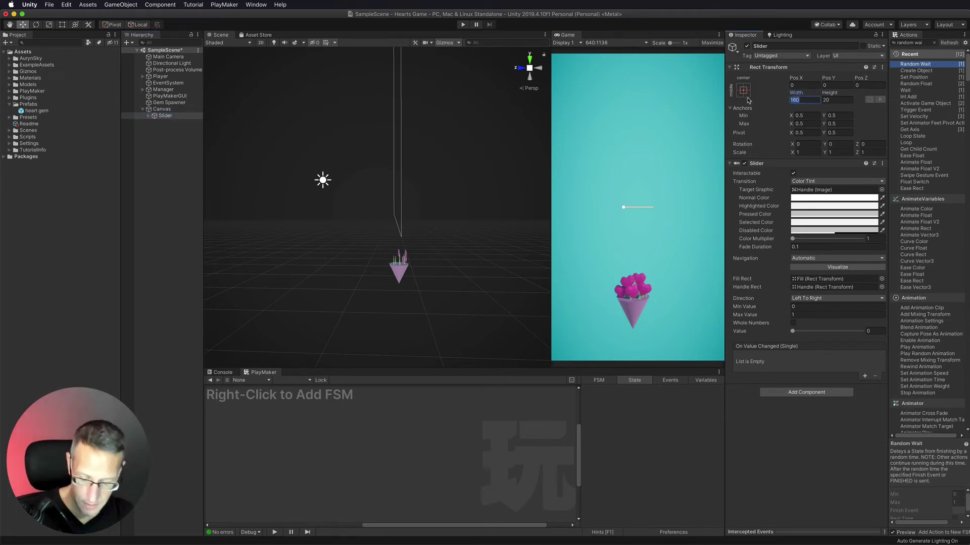
type("400")
key("Tab")
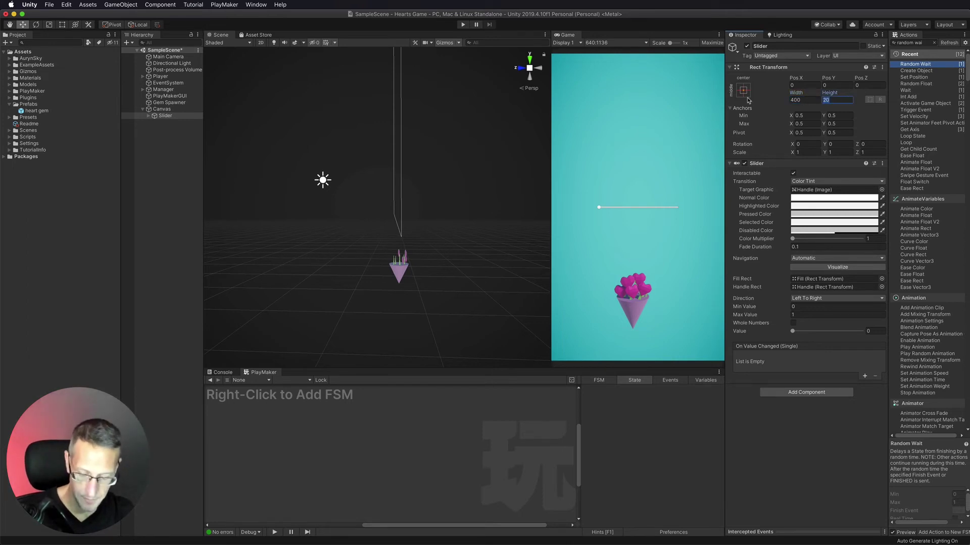
type("30")
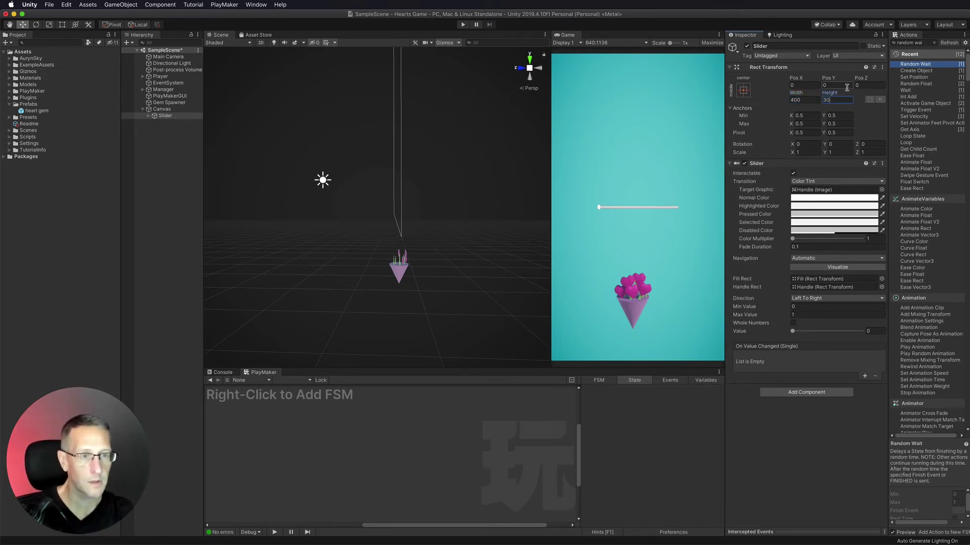
Set the Slider's height to 60.
key("Return")
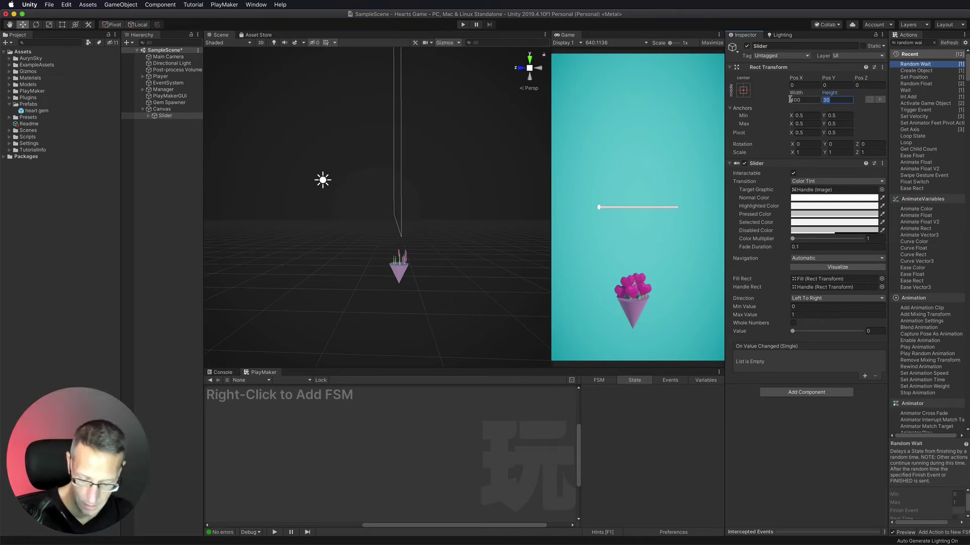
type("90")
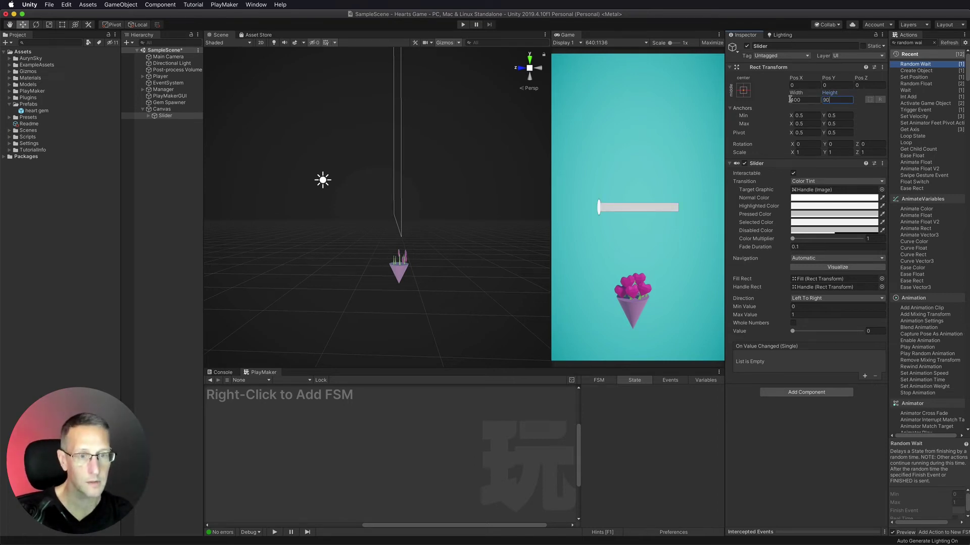
key("Return")
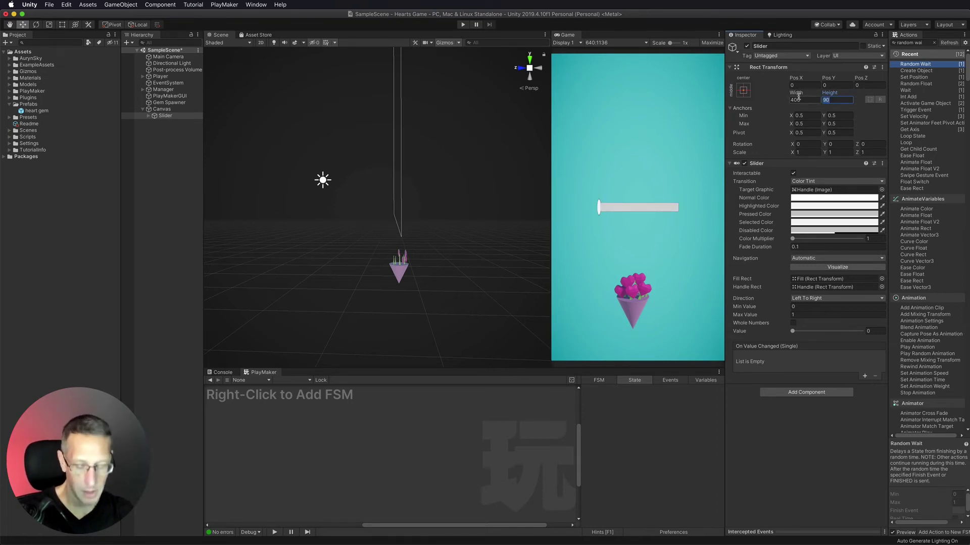
type("60")
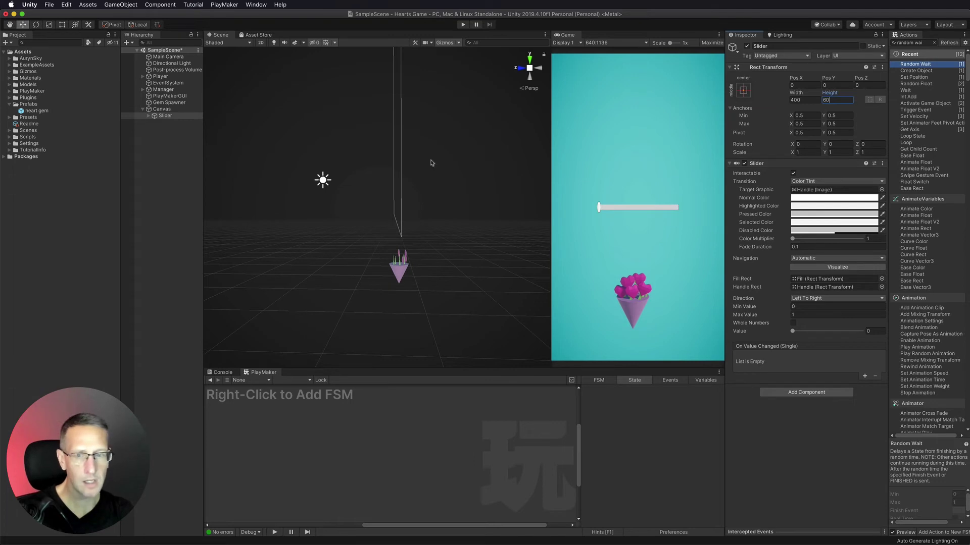
Delete the Handle Slide Area child from the Slider.
left_click(148, 116)
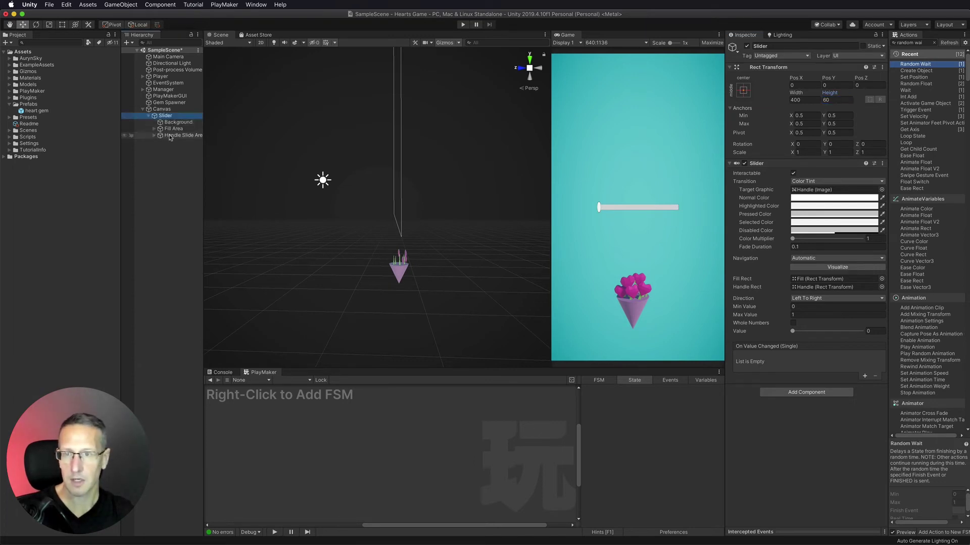
left_click(172, 136)
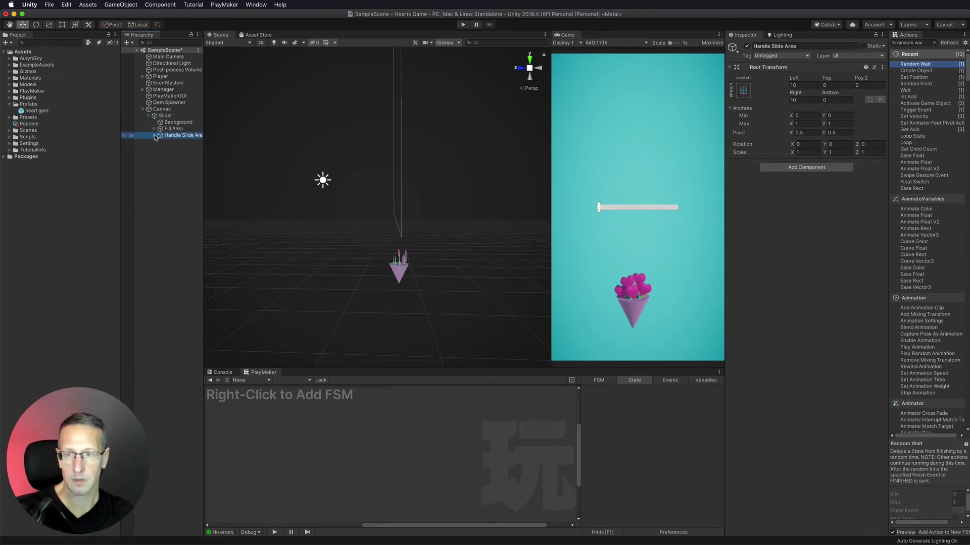
key("super+BackSpace")
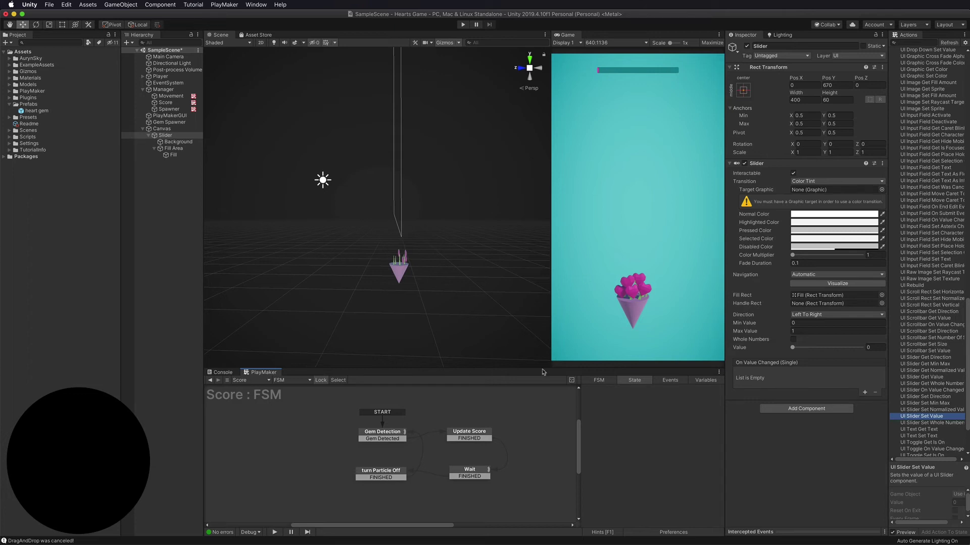
Add a float variable named Slider Value to the Score FSM.
left_click(469, 434)
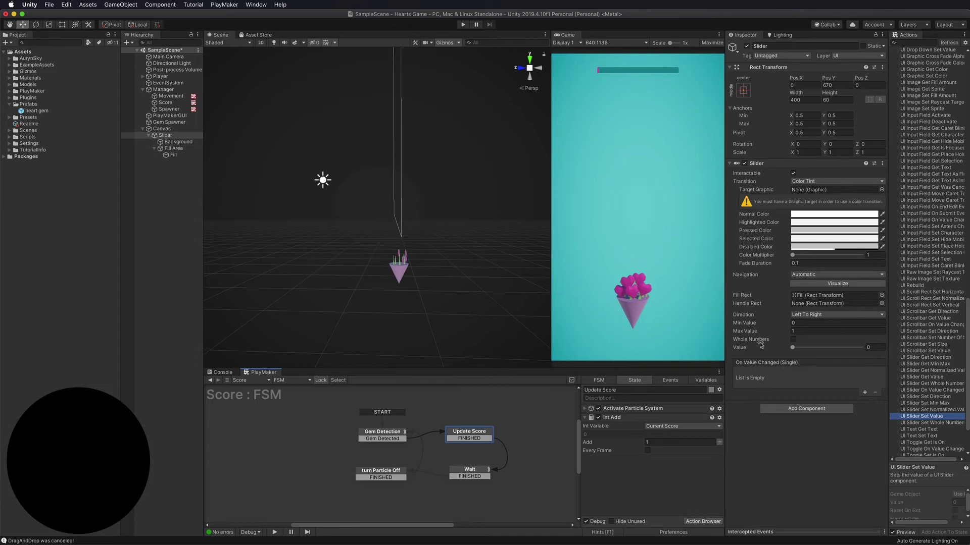
left_click_drag(791, 347, 755, 353)
left_click(706, 380)
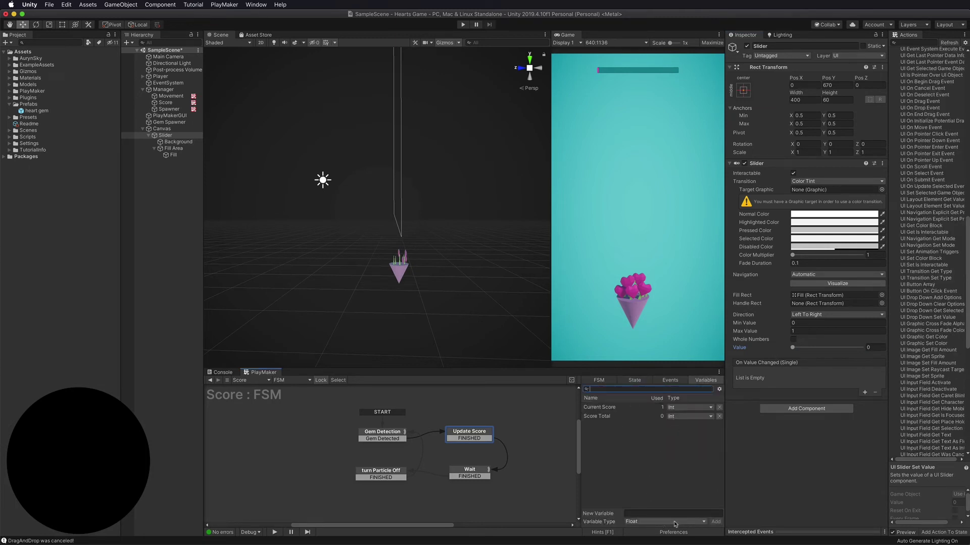
left_click(654, 513)
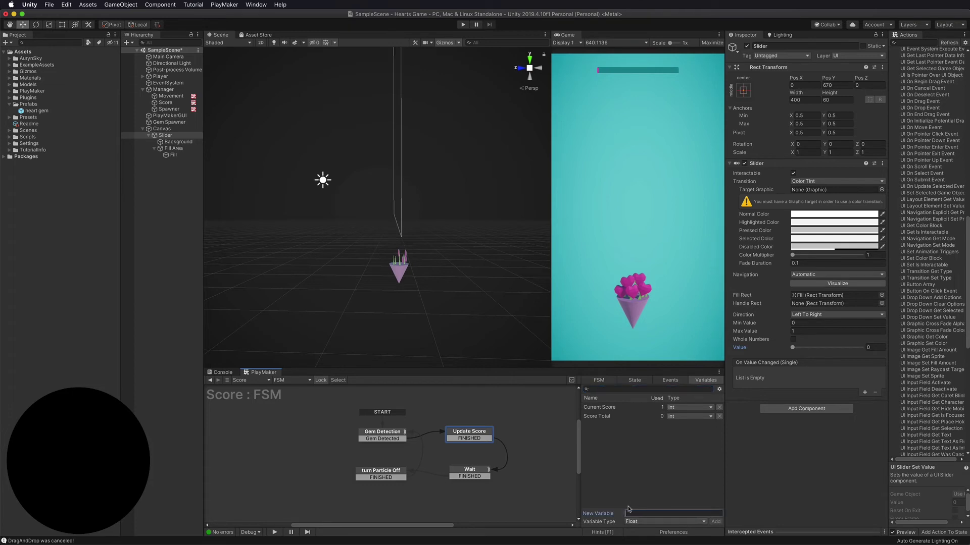
type("Slider Value")
key("Return")
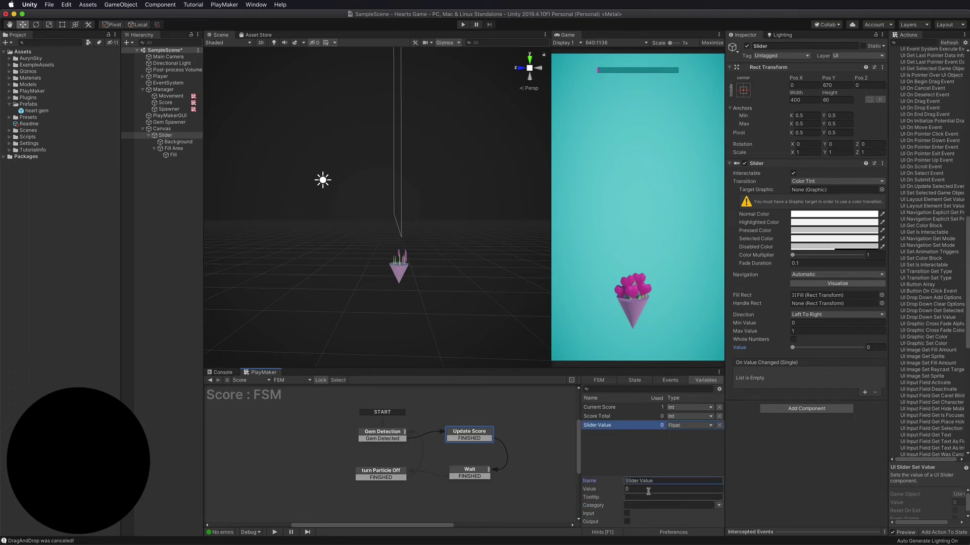
left_click(653, 458)
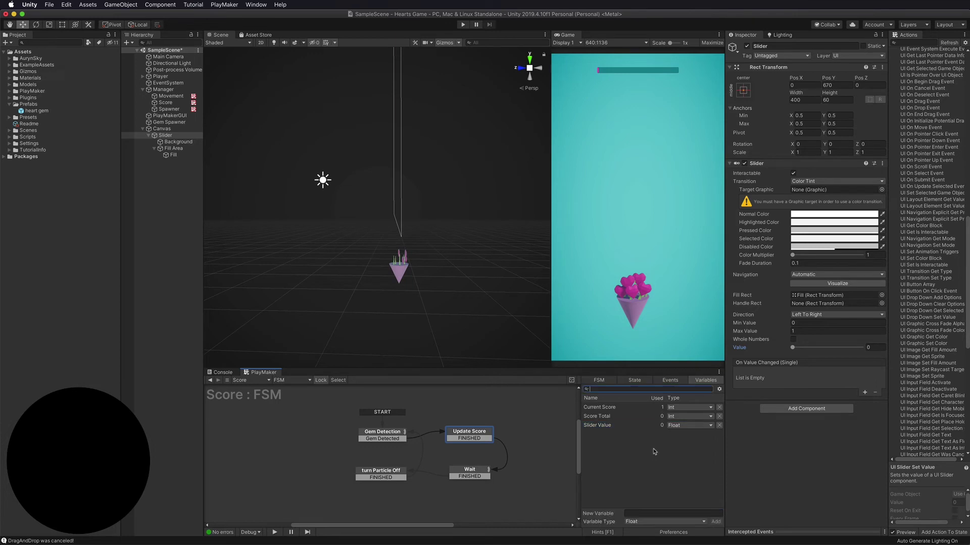
left_click(637, 382)
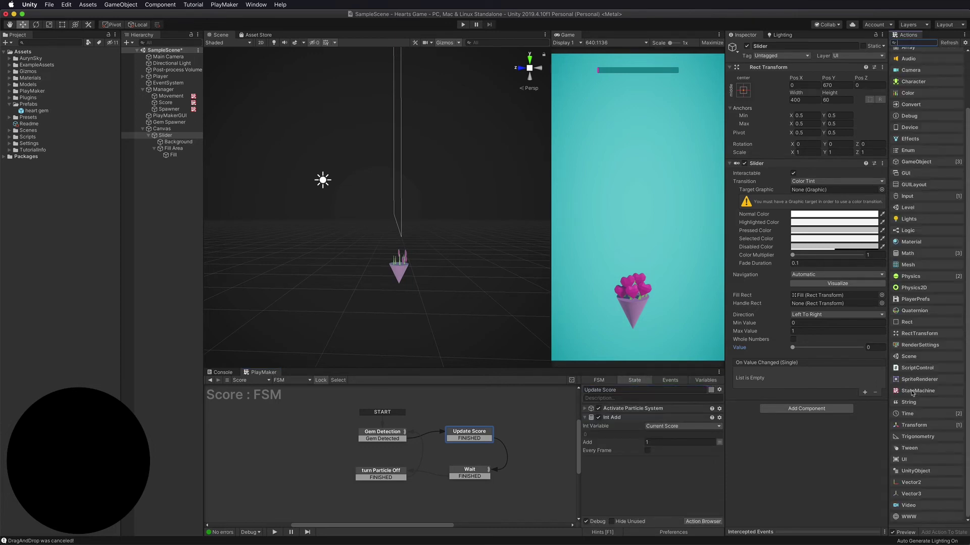
left_click(904, 459)
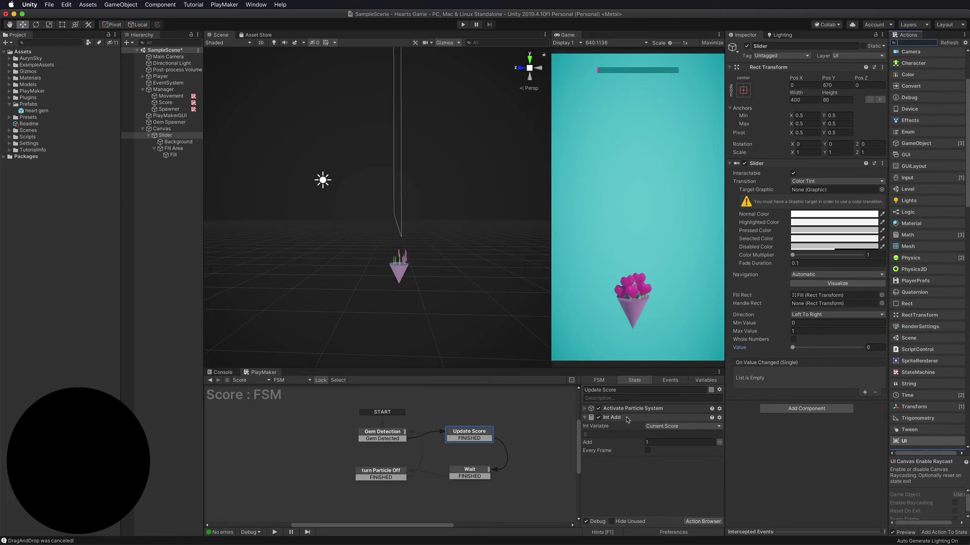
left_click(707, 379)
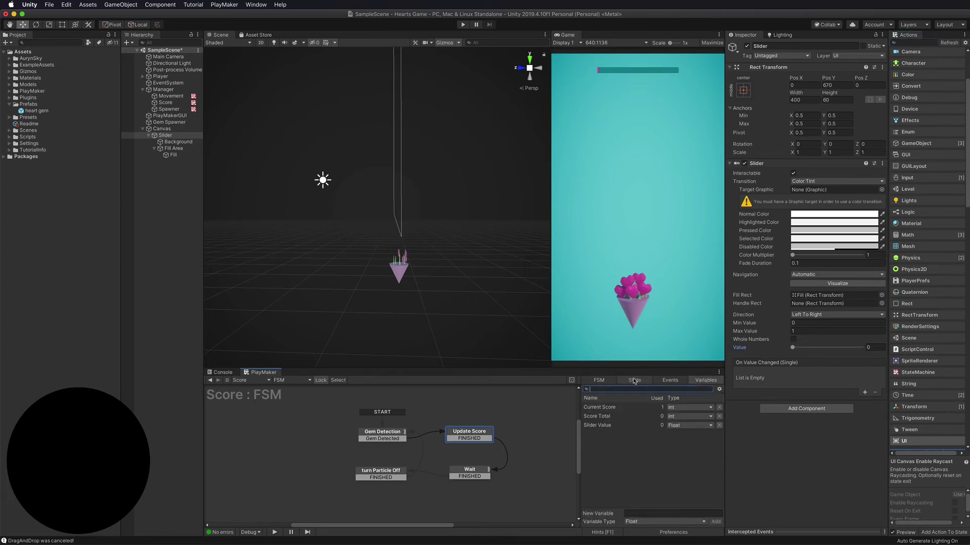
Find the Float Add action and add it to the Update Score state of the Score FSM.
left_click(635, 381)
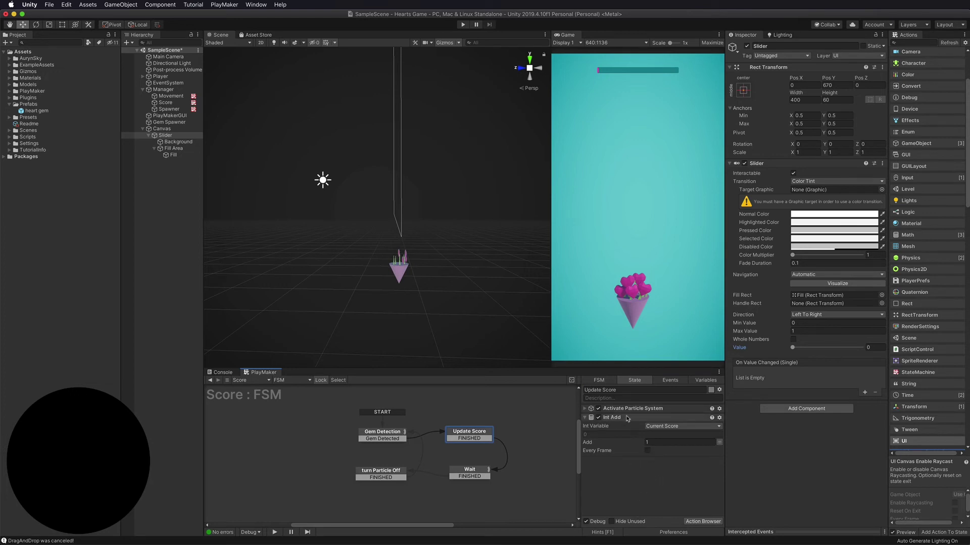
left_click(904, 43)
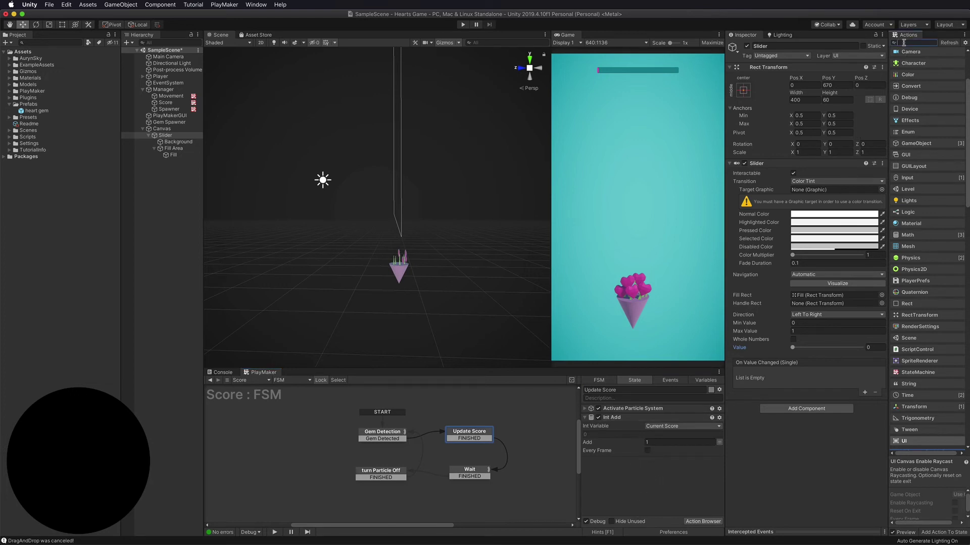
type("flat")
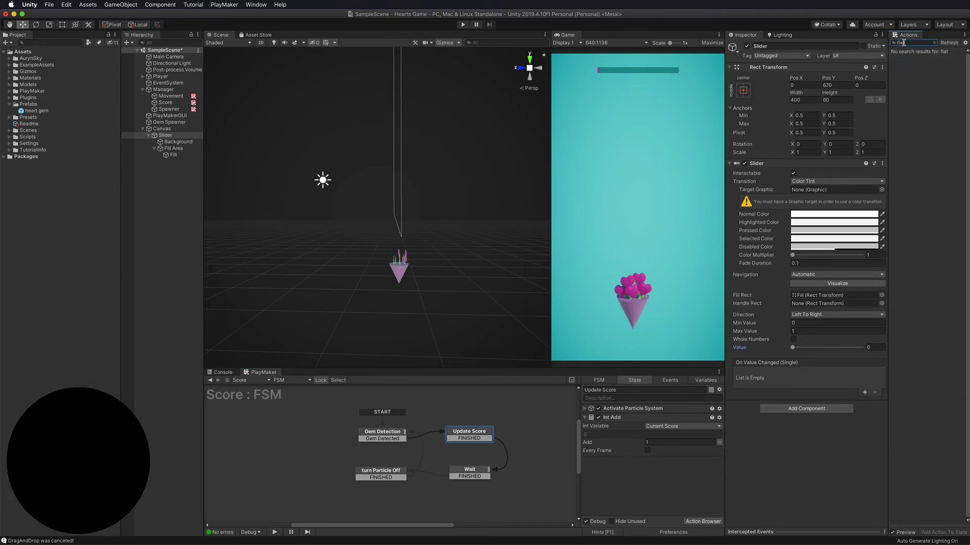
key("BackSpace")
key("BackSpace")
type("o")
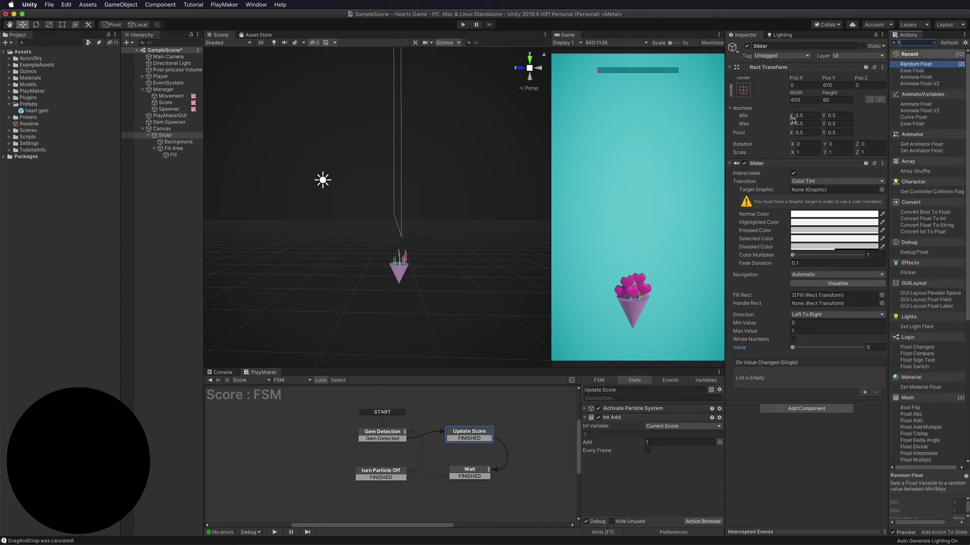
type("ad")
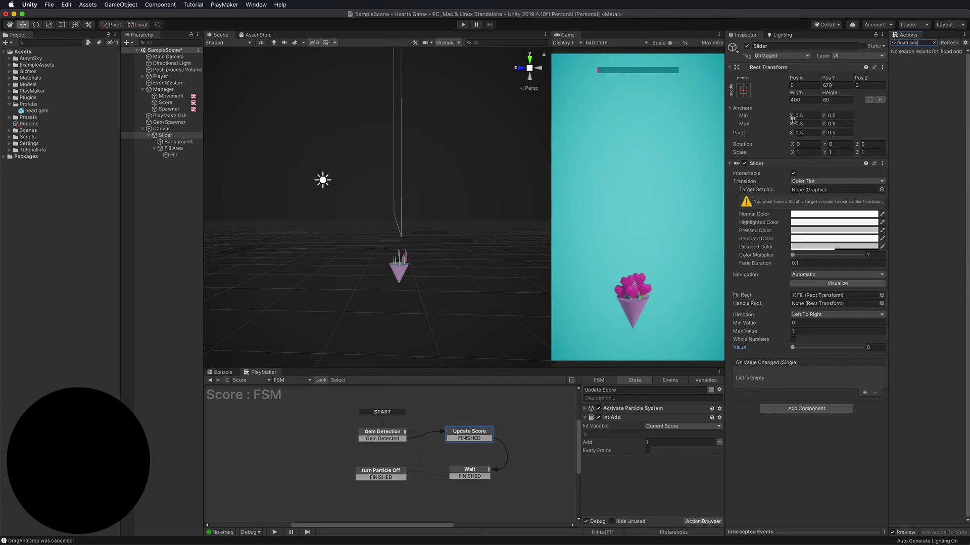
key("BackSpace")
type("t")
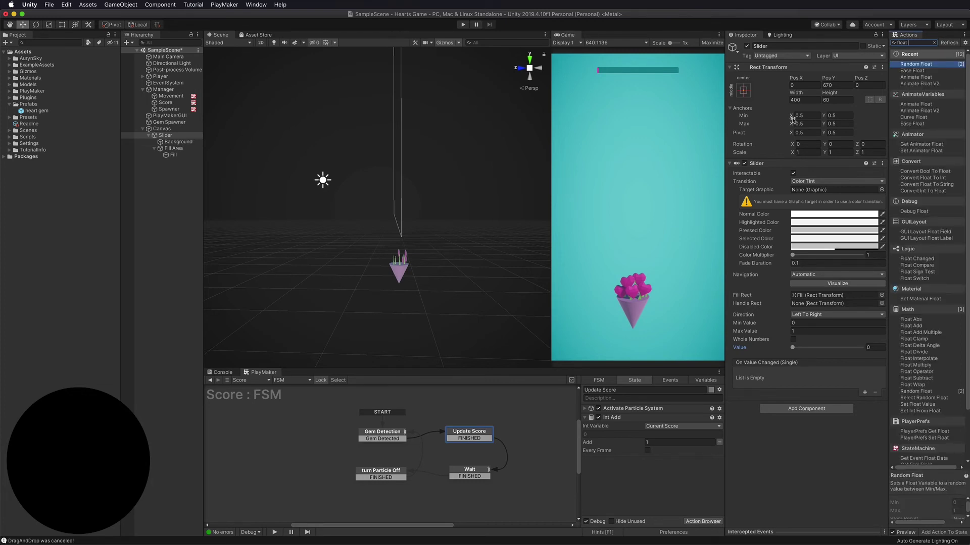
type(" add")
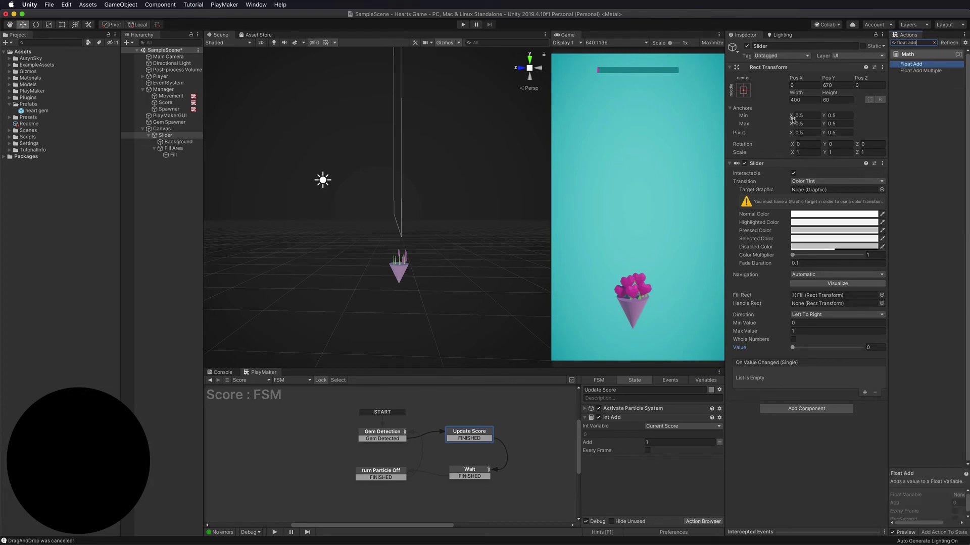
double_click(913, 64)
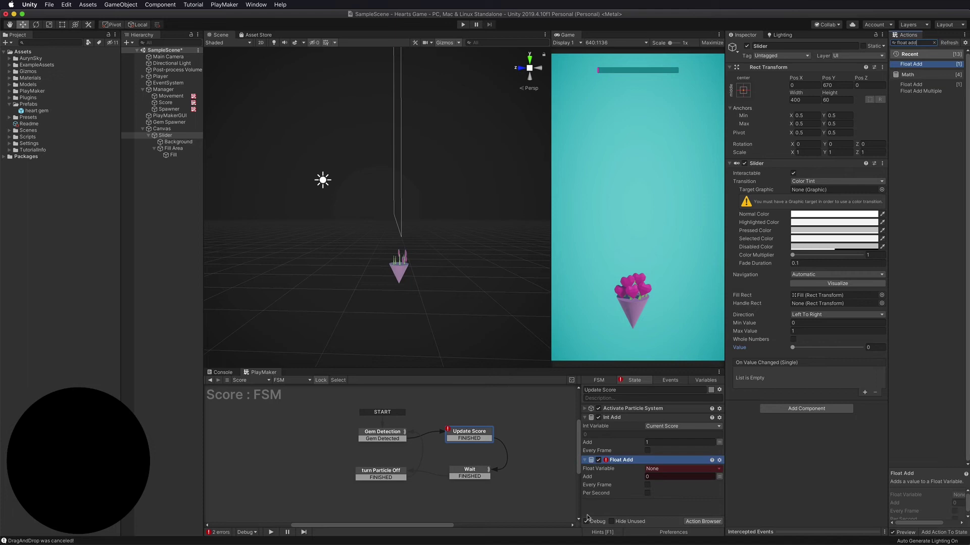
Set the Float Add action's float variable to Slider Value and its Add amount to 0.1.
left_click(659, 469)
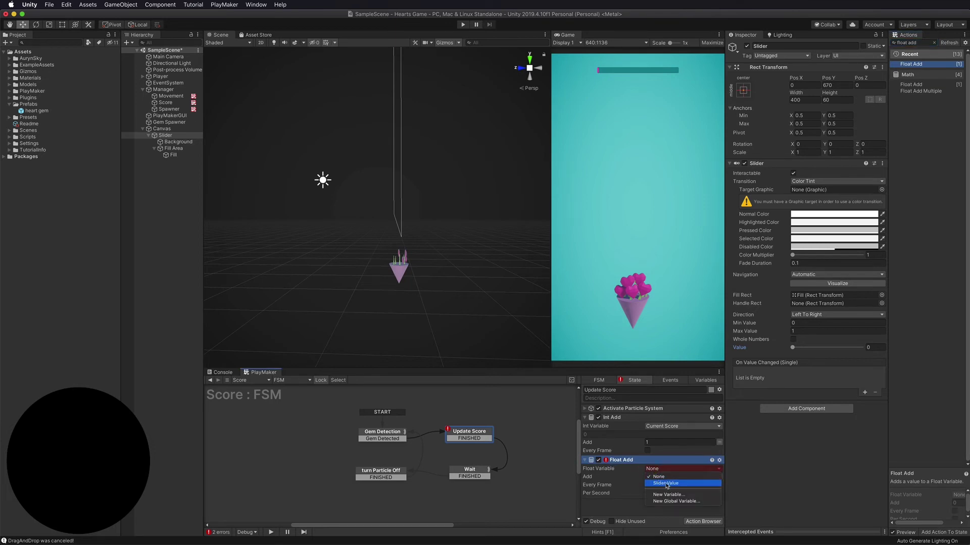
left_click(665, 484)
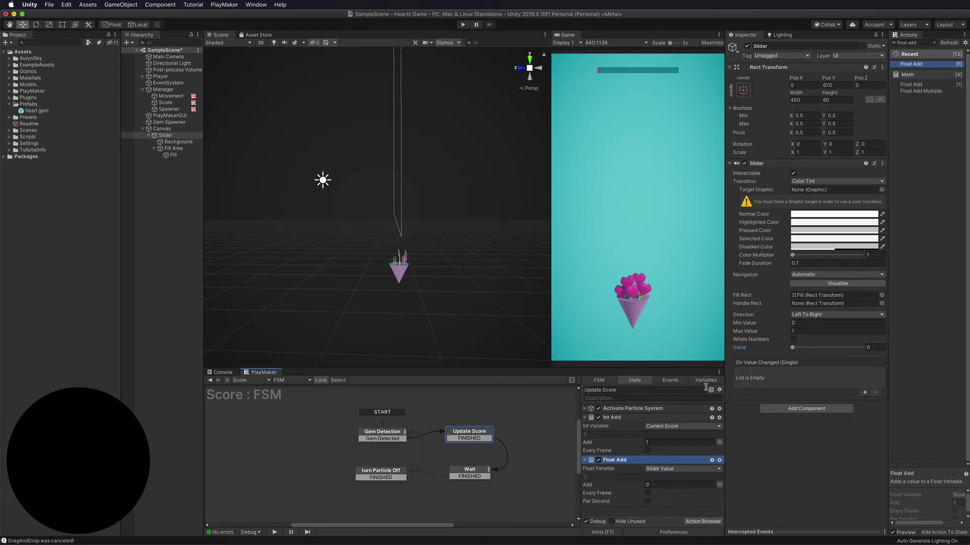
left_click(706, 384)
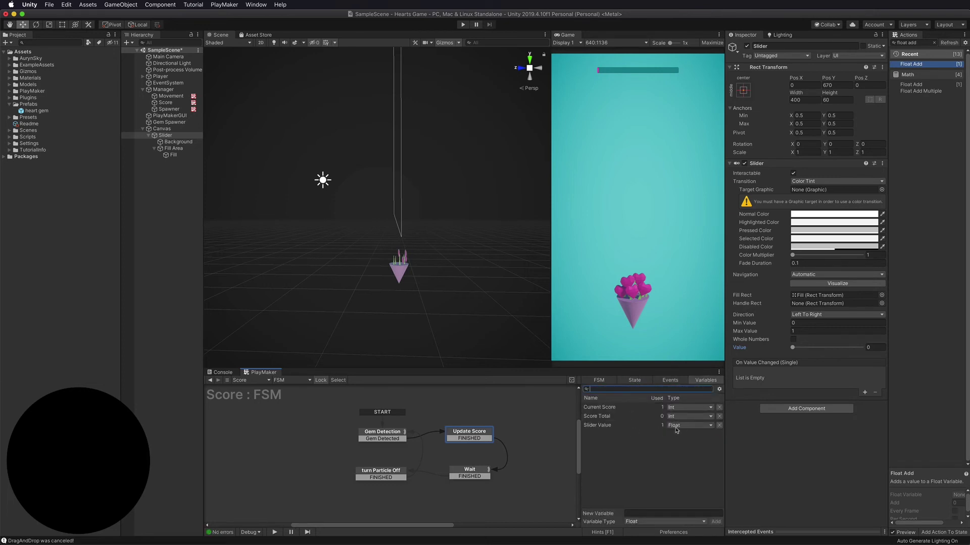
left_click(637, 382)
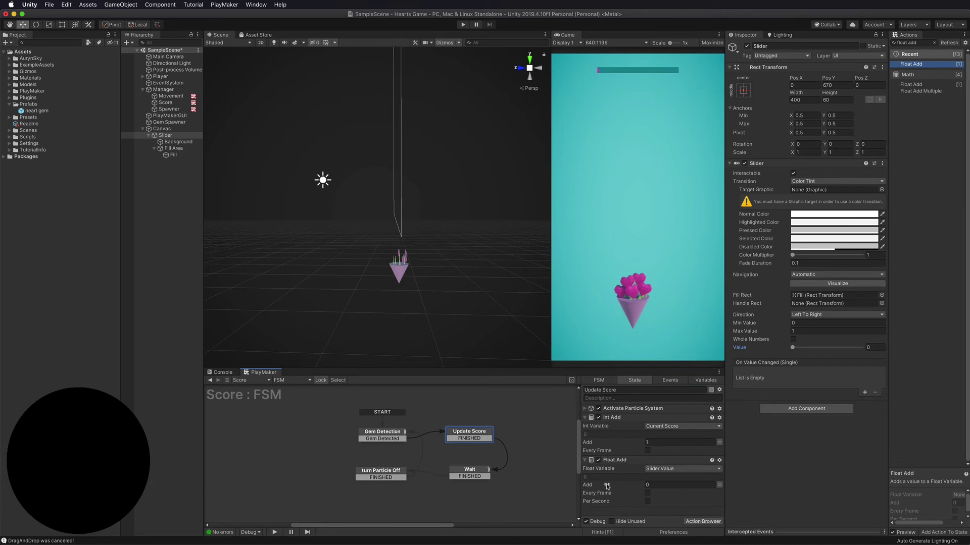
left_click(665, 485)
Add a UI Slider Set Value action from the UI category to the Update Score state.
left_click(906, 43)
left_click(934, 43)
scroll(905, 410, "down", 8)
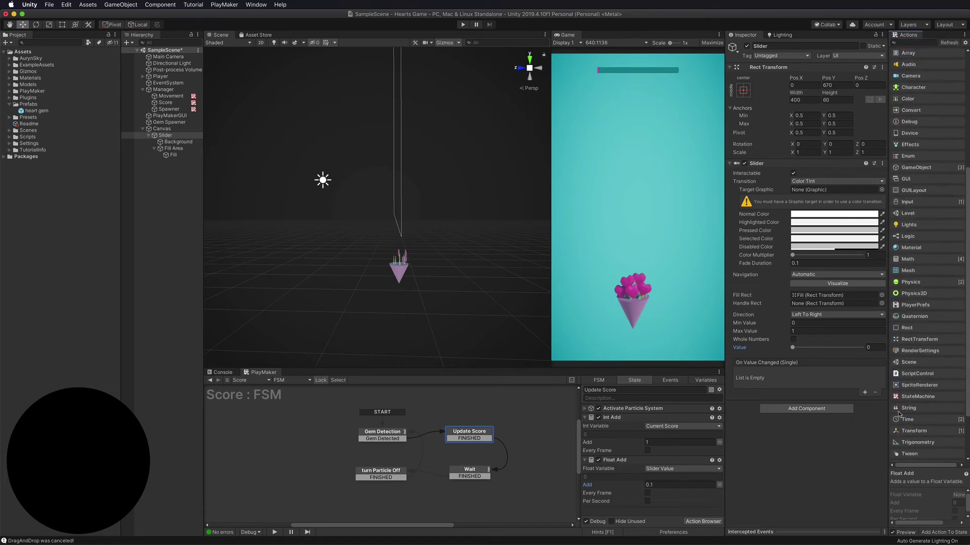
scroll(906, 404, "down", 2)
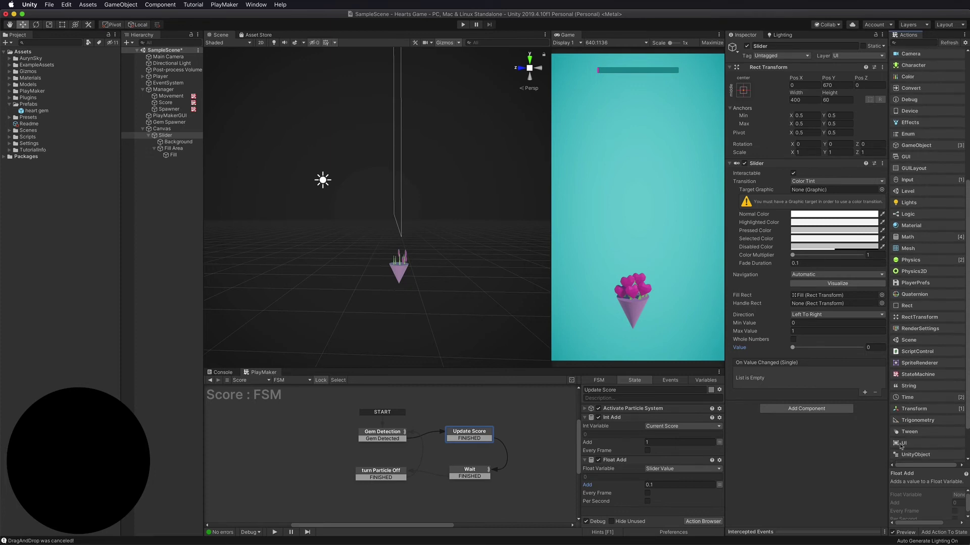
left_click(902, 445)
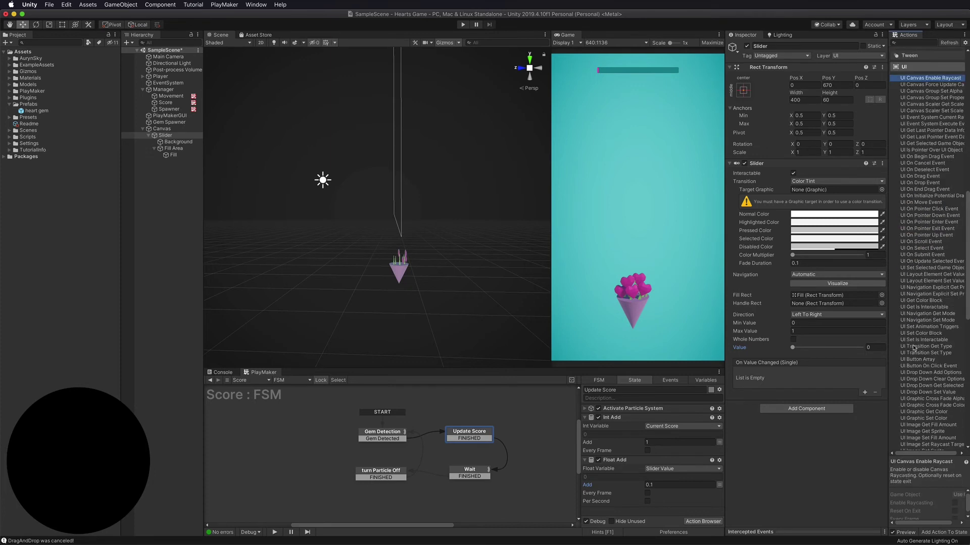
scroll(913, 348, "down", 15)
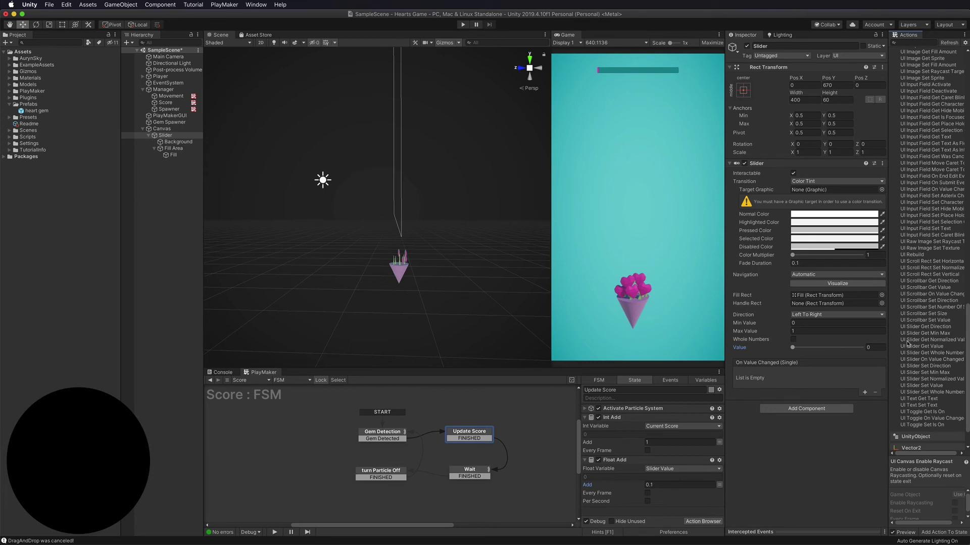
left_click(927, 386)
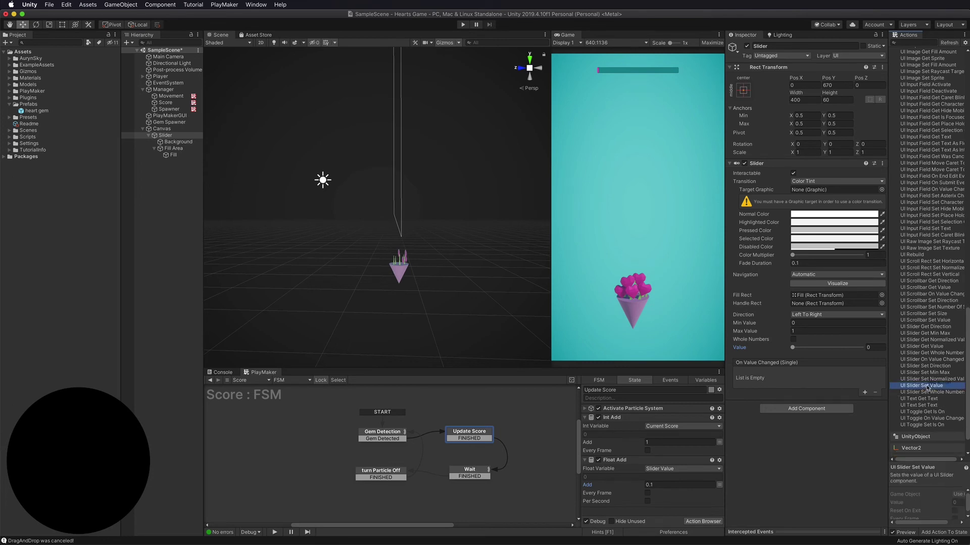
left_click_drag(927, 393, 657, 512)
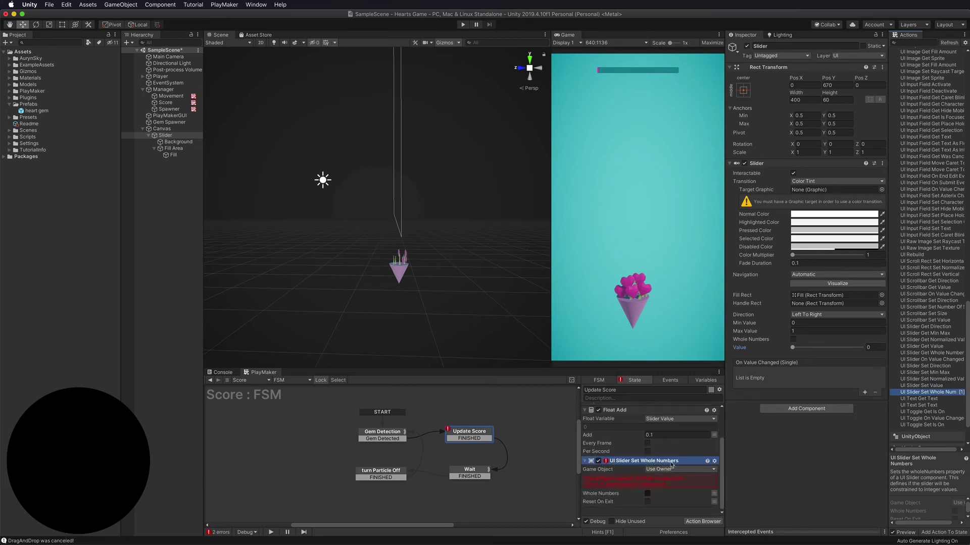
key("Delete")
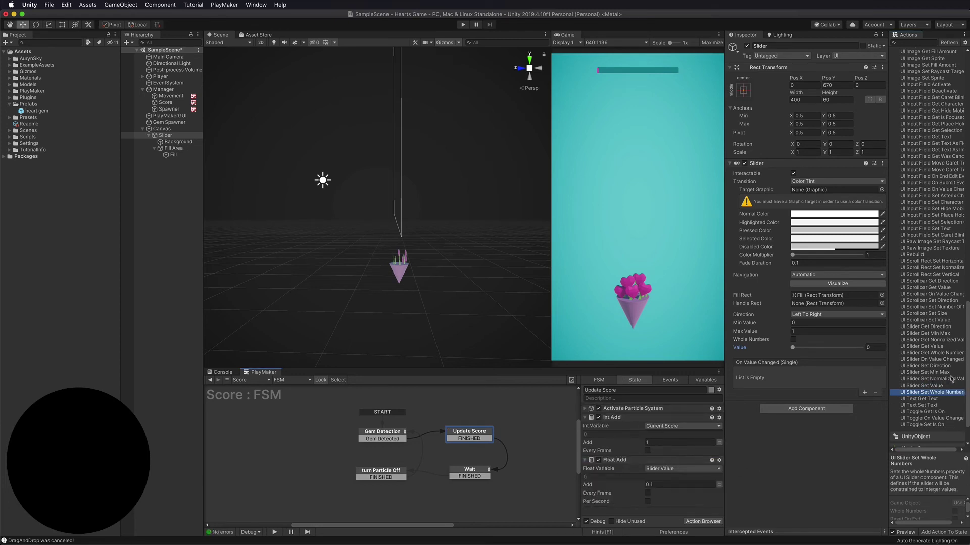
double_click(920, 385)
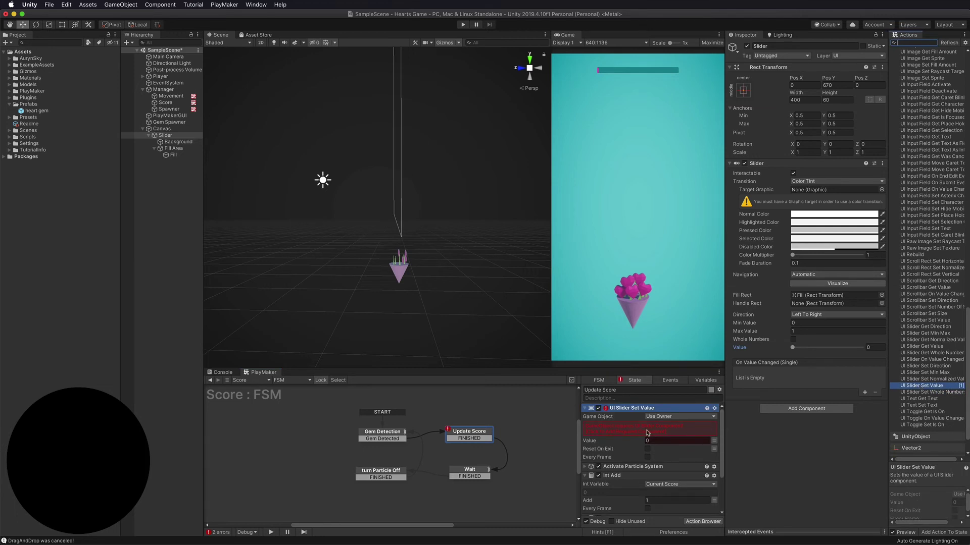
Collapse the actions in the Update Score state and move UI Slider Set Value below Float Add.
left_click(616, 409)
left_click(585, 408)
left_click(584, 426)
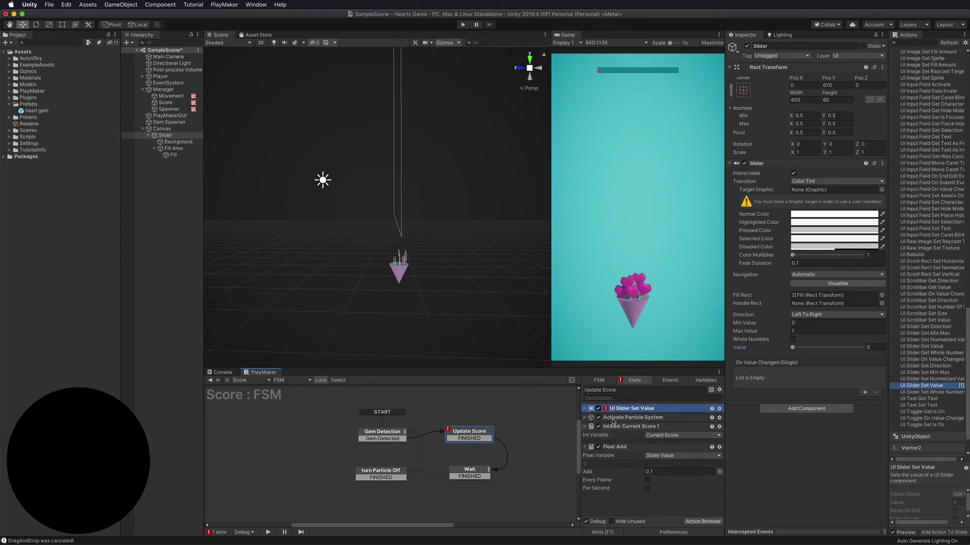
left_click_drag(627, 409, 626, 485)
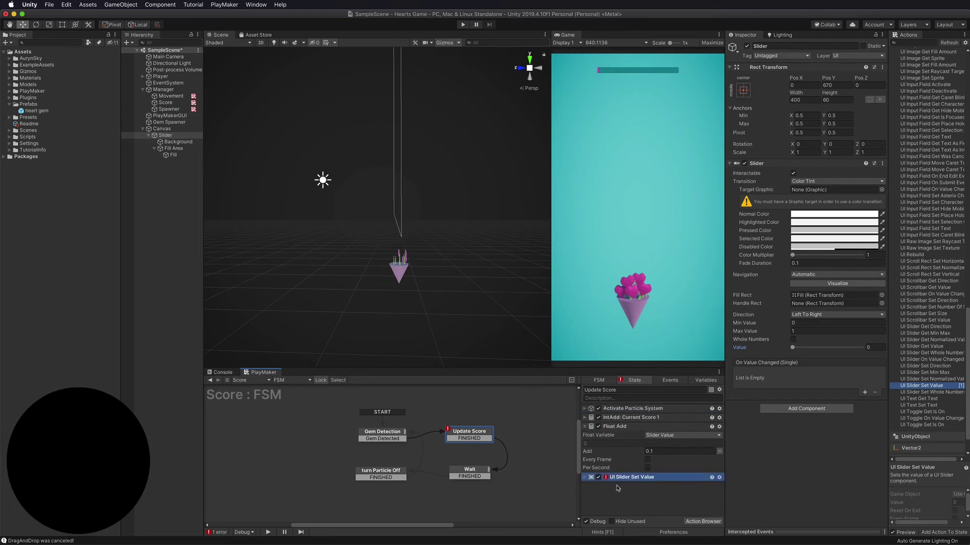
Set the UI Slider Set Value action's game object to the Slider and its value to the Slider Value variable.
left_click(584, 477)
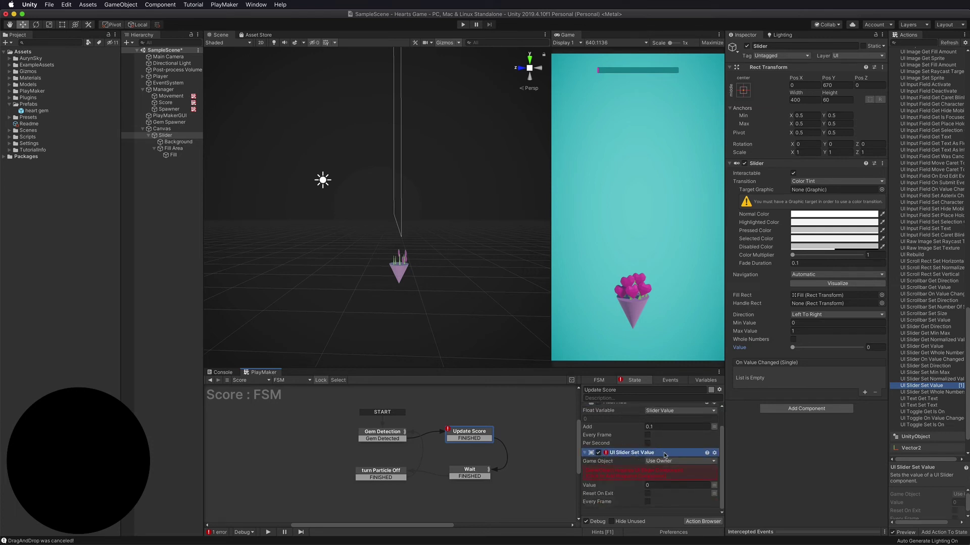
left_click(665, 462)
left_click(669, 469)
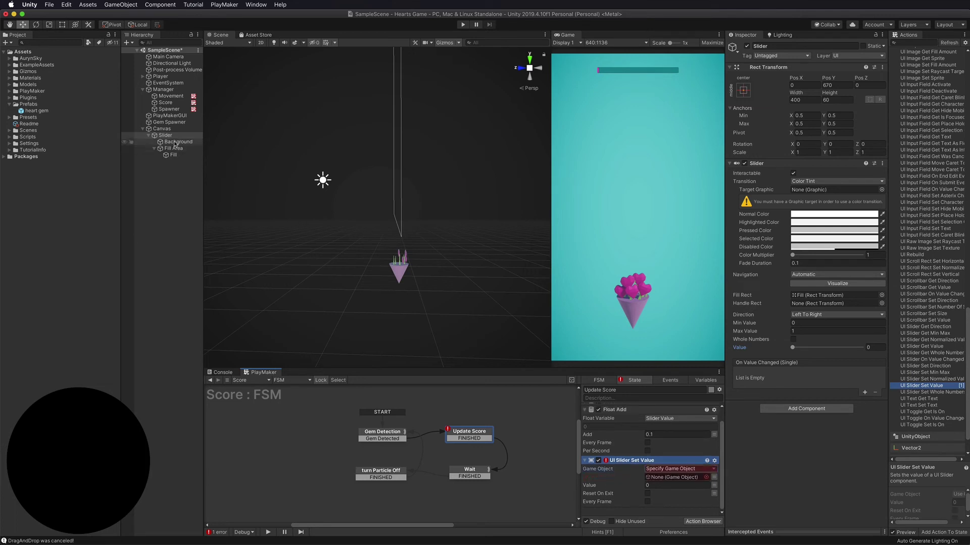
left_click_drag(163, 135, 653, 477)
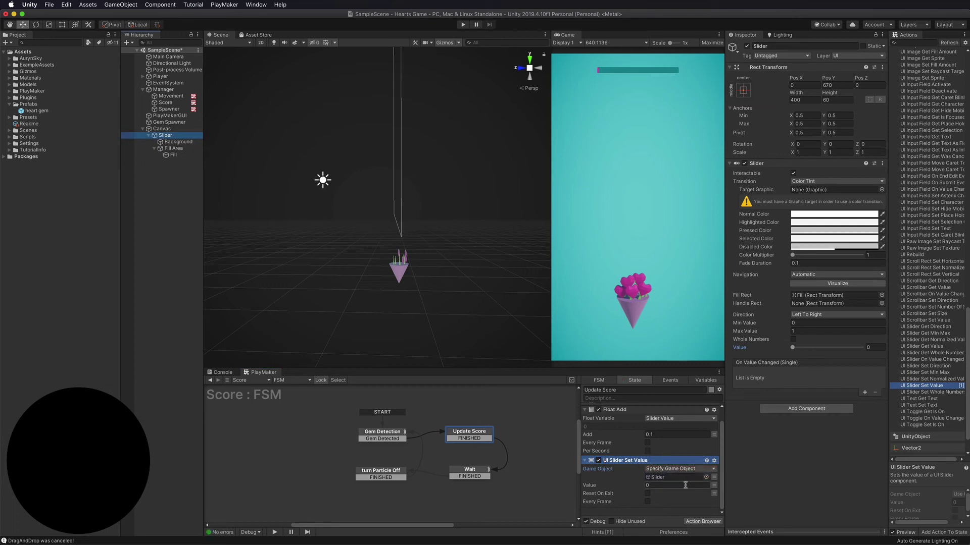
left_click(713, 485)
left_click(694, 488)
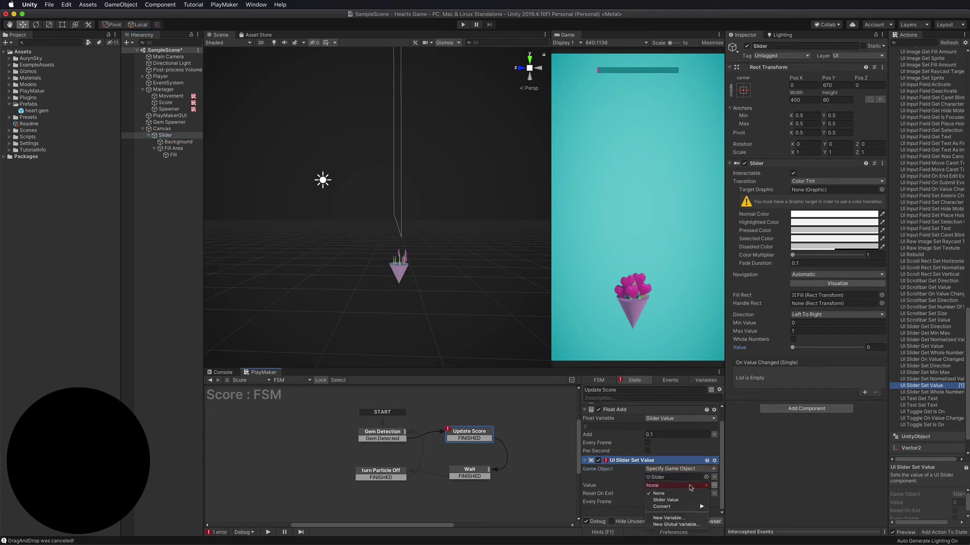
left_click(662, 500)
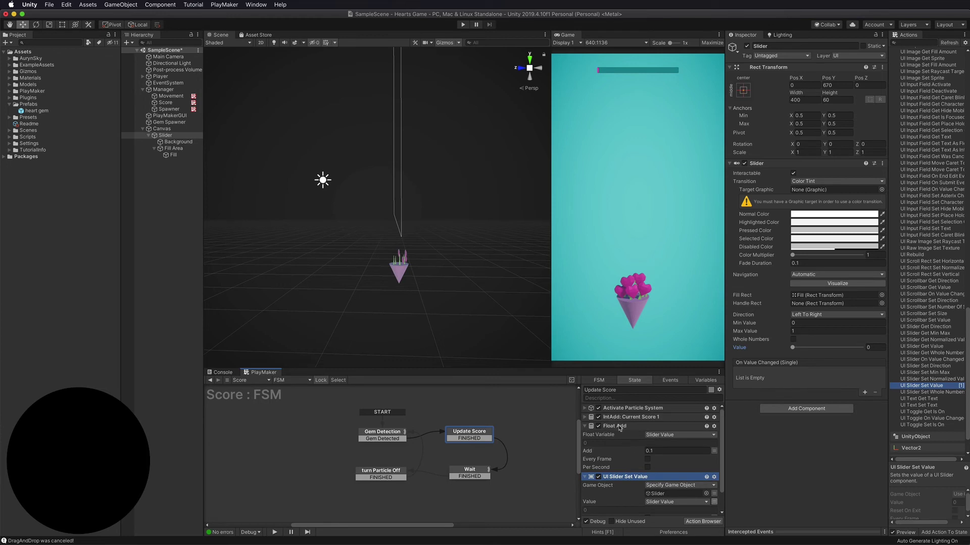
Review the Update Score actions and the other Score FSM states, and play-test the game to check the slider bar.
left_click(617, 427)
left_click(649, 450)
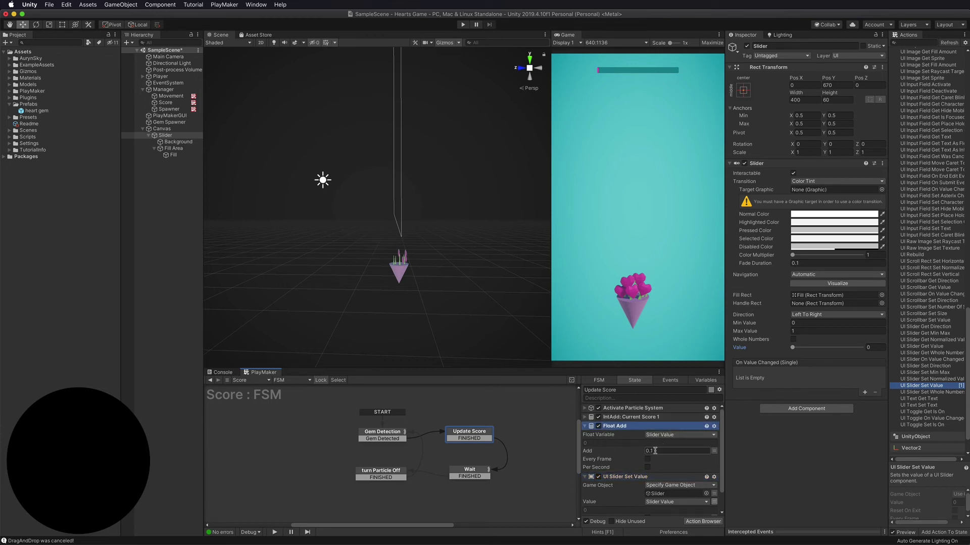
left_click(626, 477)
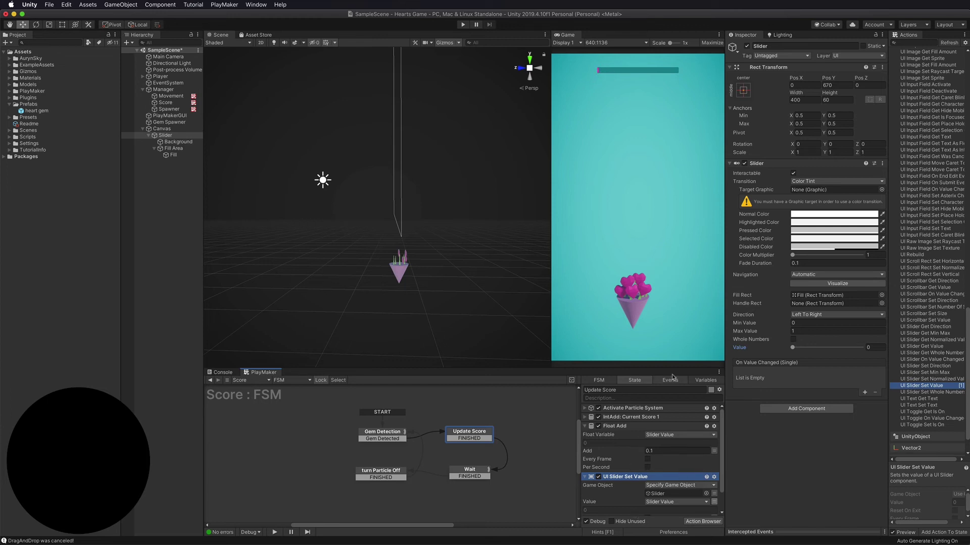
left_click(471, 474)
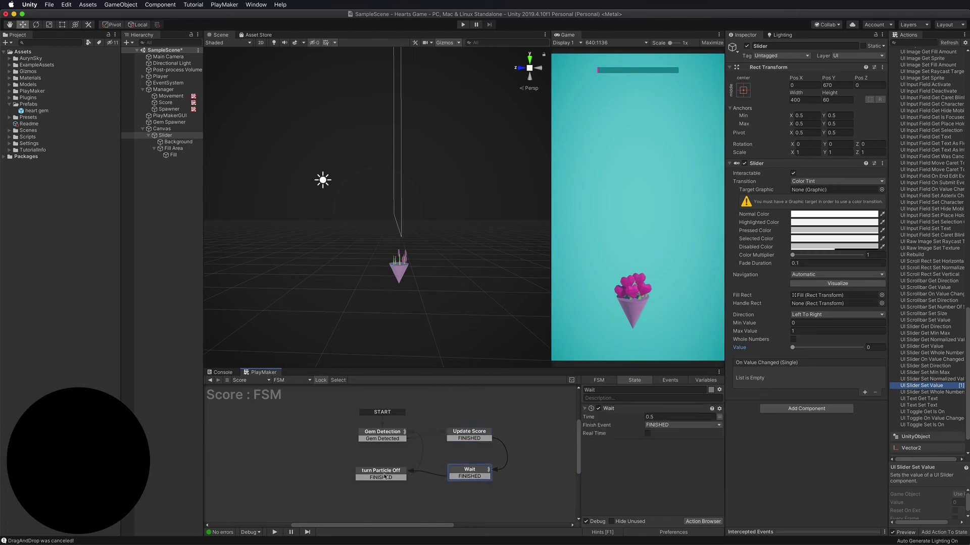
left_click(384, 475)
left_click(380, 439)
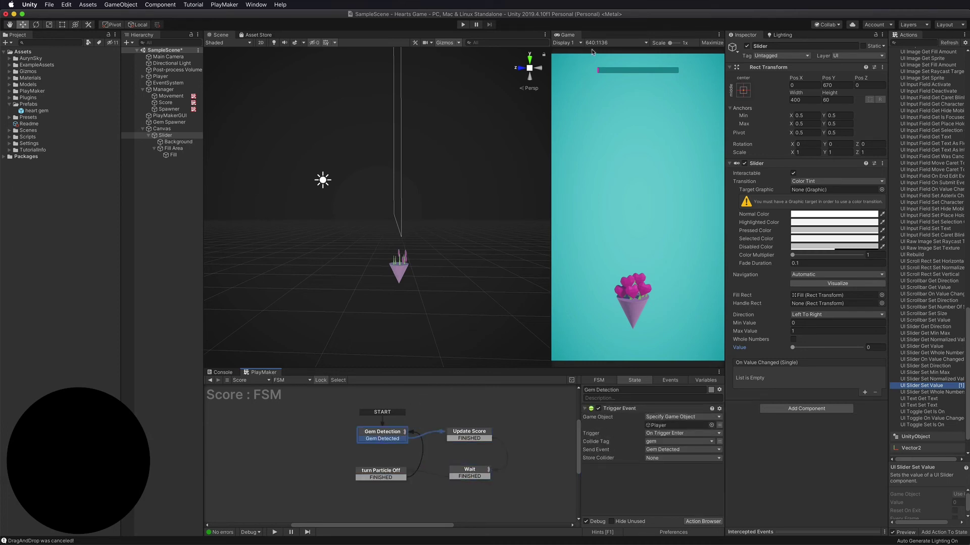
left_click(462, 25)
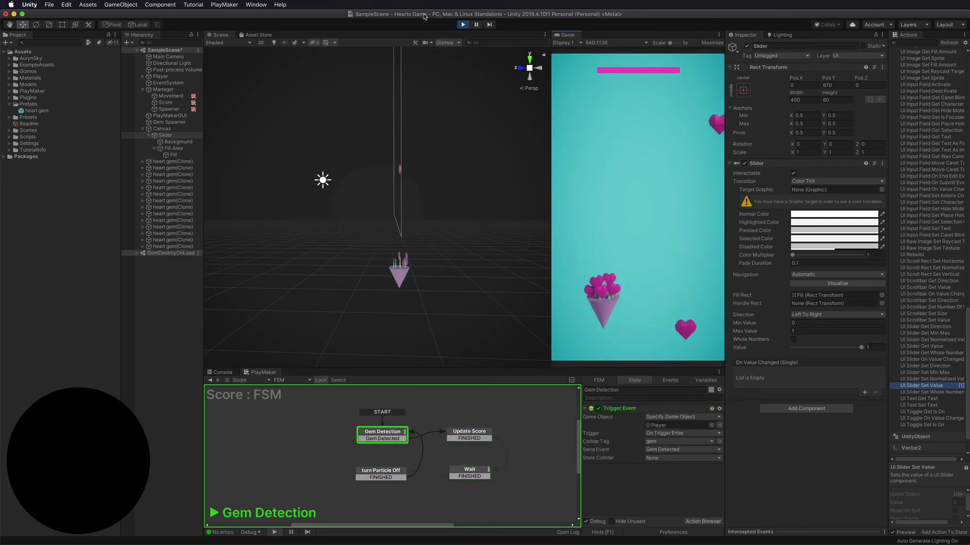
left_click(463, 24)
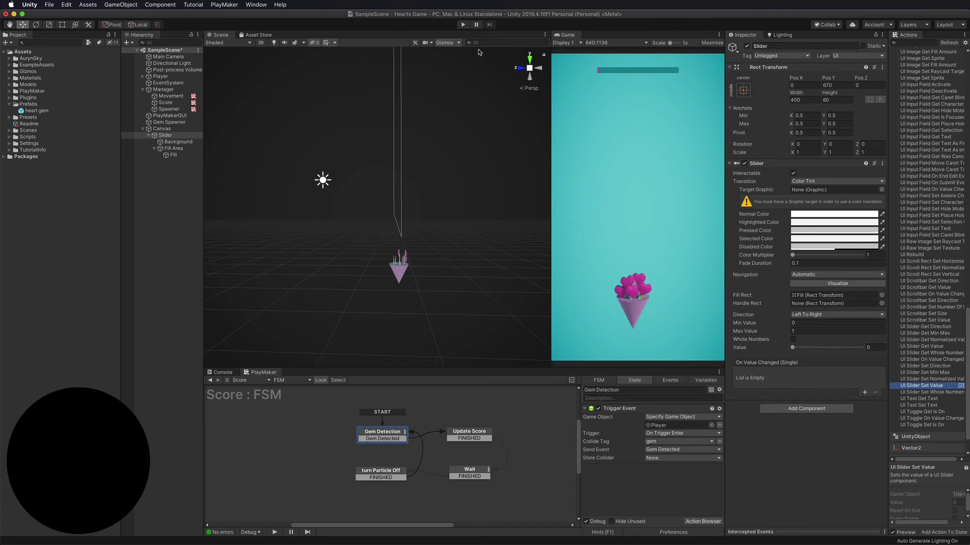
Inspect the Slider Value variable of the Score Keeper FSM.
left_click(462, 438)
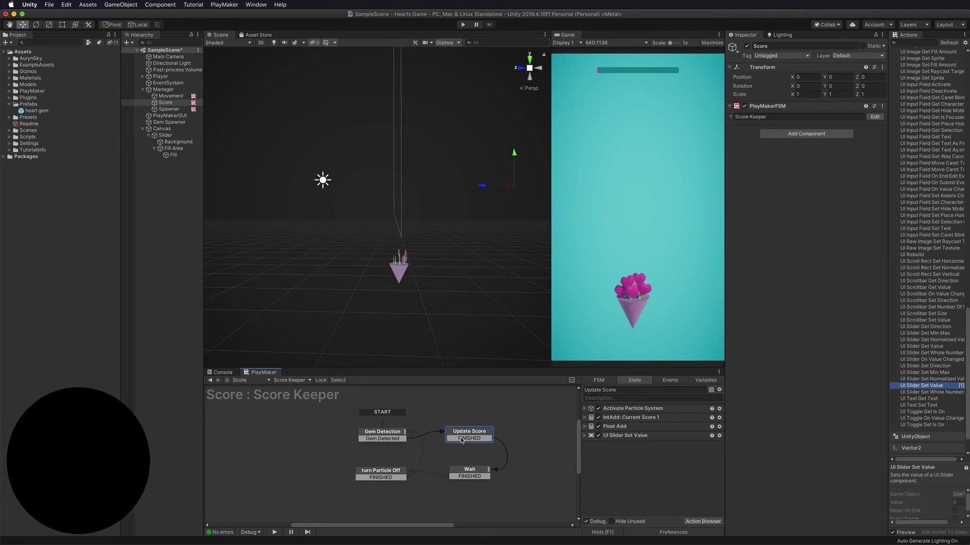
left_click(697, 380)
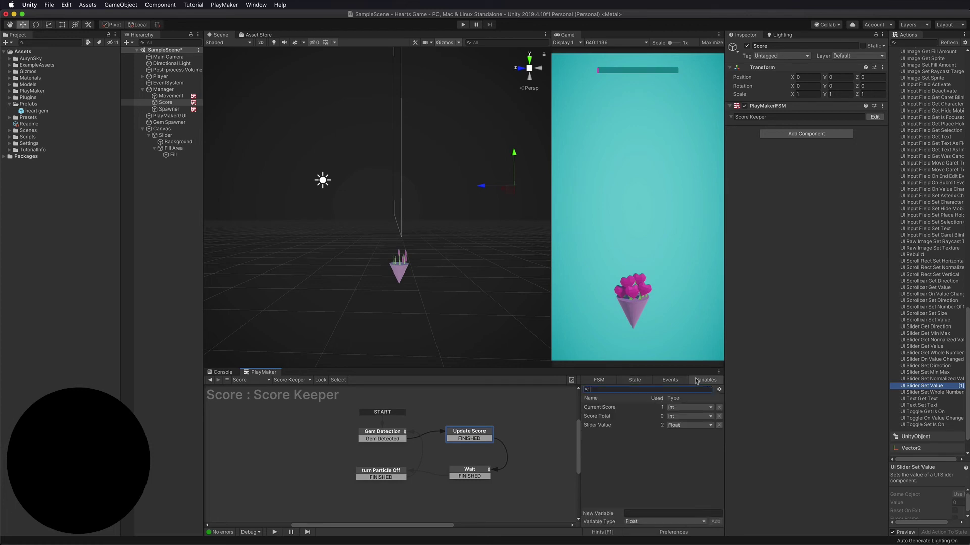
left_click(611, 425)
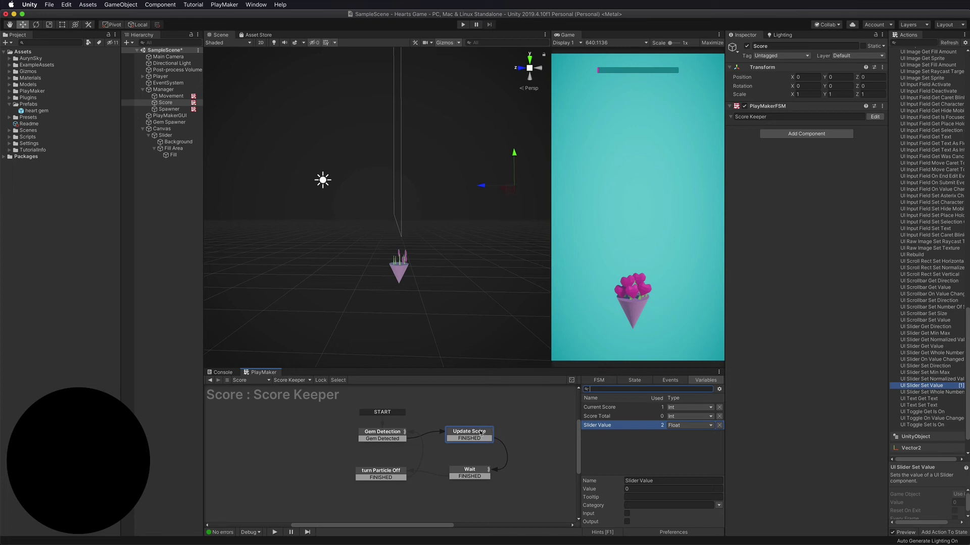
Create a new state from Update Score's FINISHED transition and name it Check Slider Value.
left_click_drag(471, 438, 526, 434)
left_click(603, 392)
left_click_drag(603, 392, 575, 390)
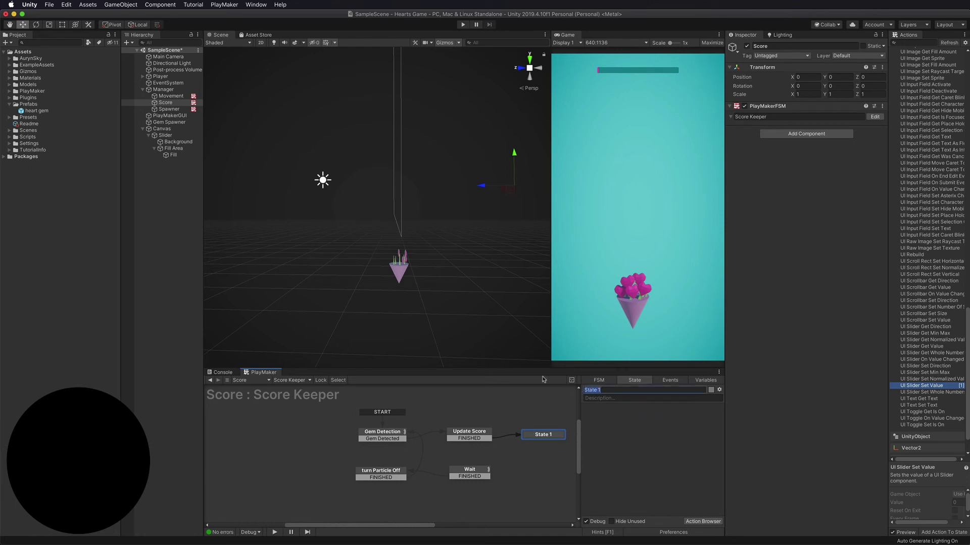
type("Cche")
key("BackSpace")
key("BackSpace")
key("BackSpace")
type("ck Slider Value")
scroll(422, 431, "right", 3)
left_click_drag(505, 439, 510, 437)
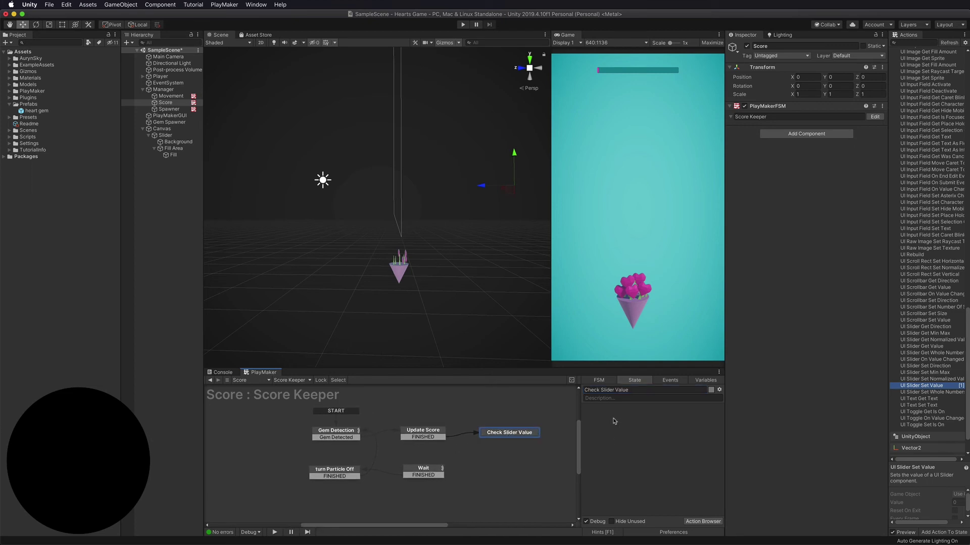
Find the Float Compare action and add it to the Check Slider Value state.
left_click(707, 382)
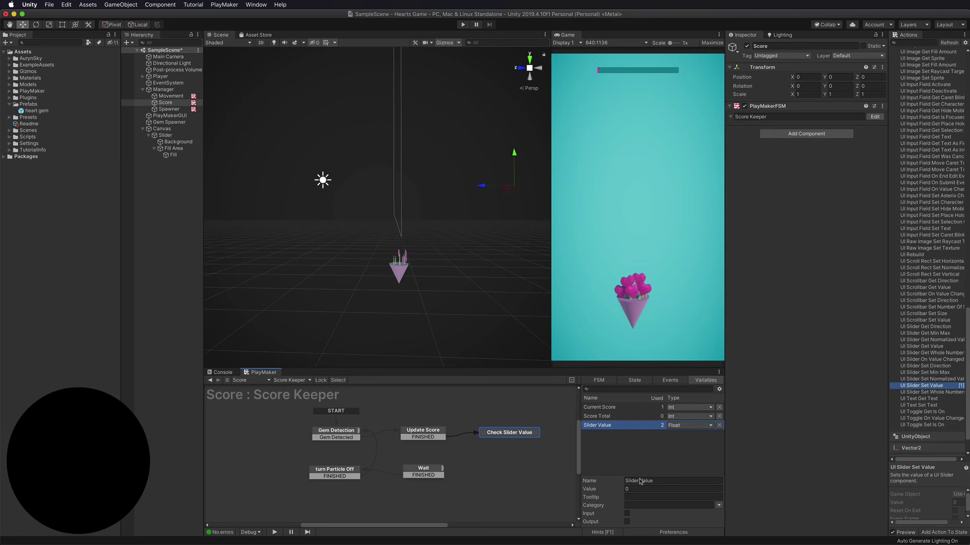
left_click(634, 381)
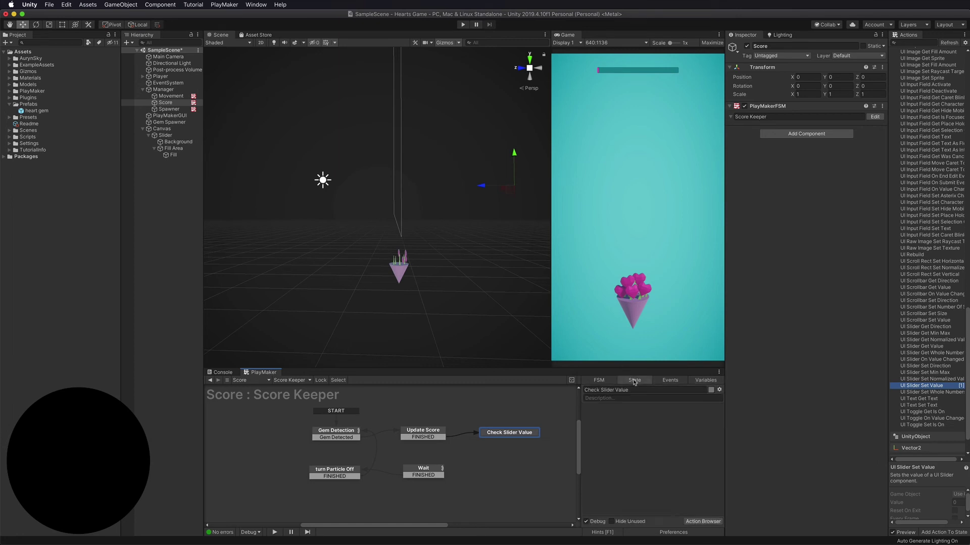
left_click(906, 43)
type("floa")
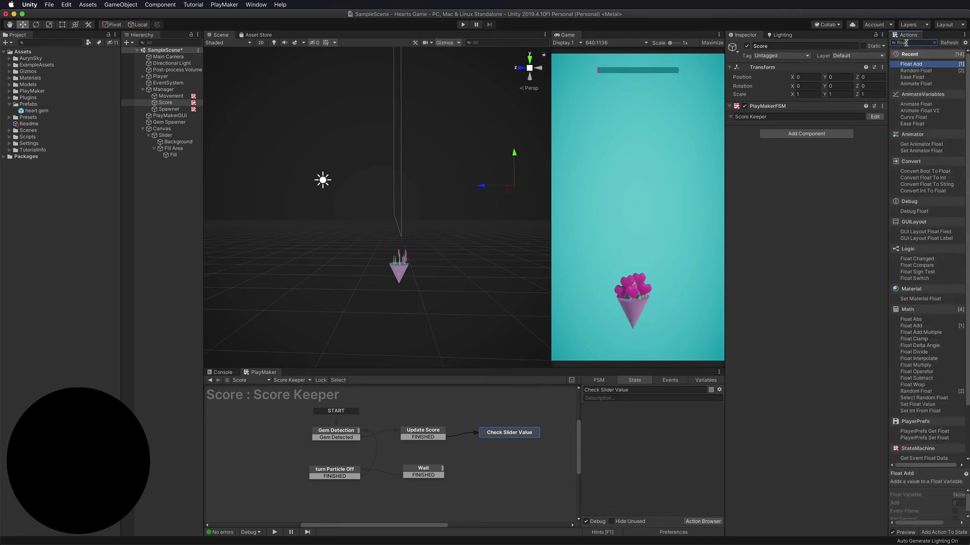
type("t com")
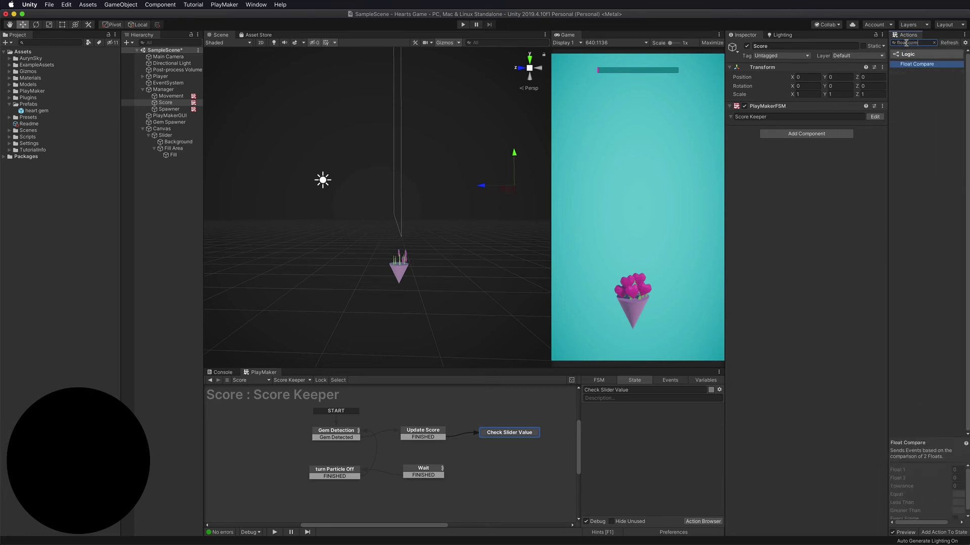
double_click(932, 65)
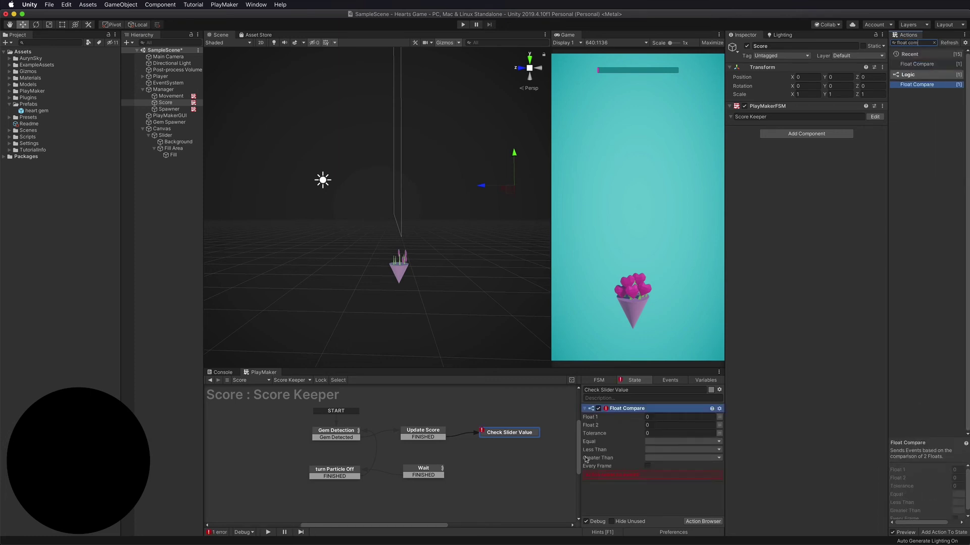
Set Float Compare's Float 1 to the Slider Value variable and Float 2 to 1.
left_click(719, 417)
left_click(686, 417)
left_click(665, 432)
left_click(654, 432)
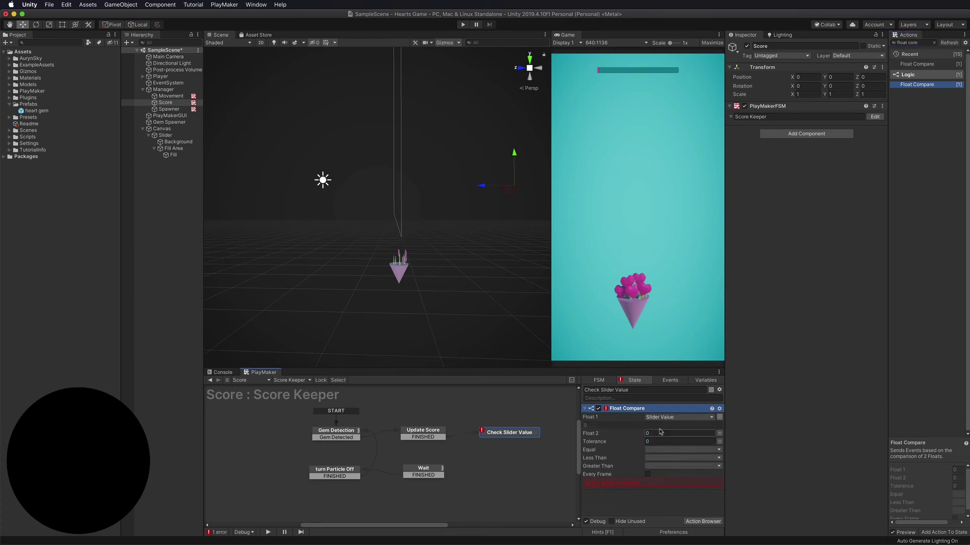
type("1")
Add two events named "continue checking" and "level complete" to the Score Keeper FSM.
left_click(669, 380)
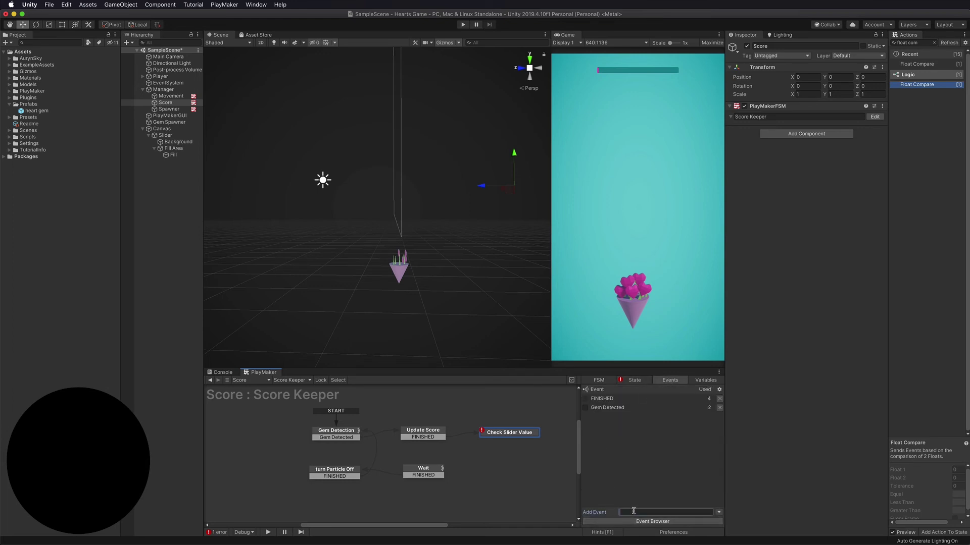
type("continue checking")
key("Return")
left_click(651, 522)
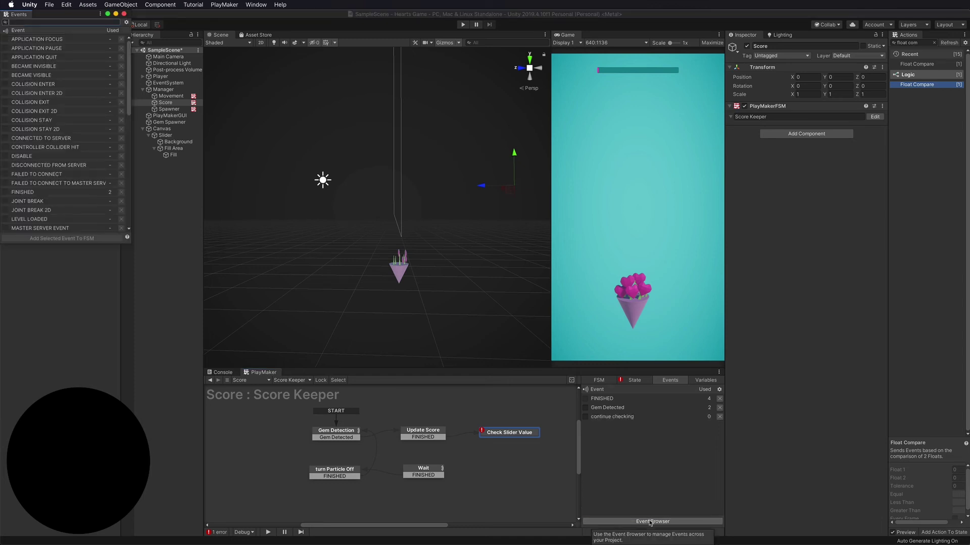
left_click(650, 522)
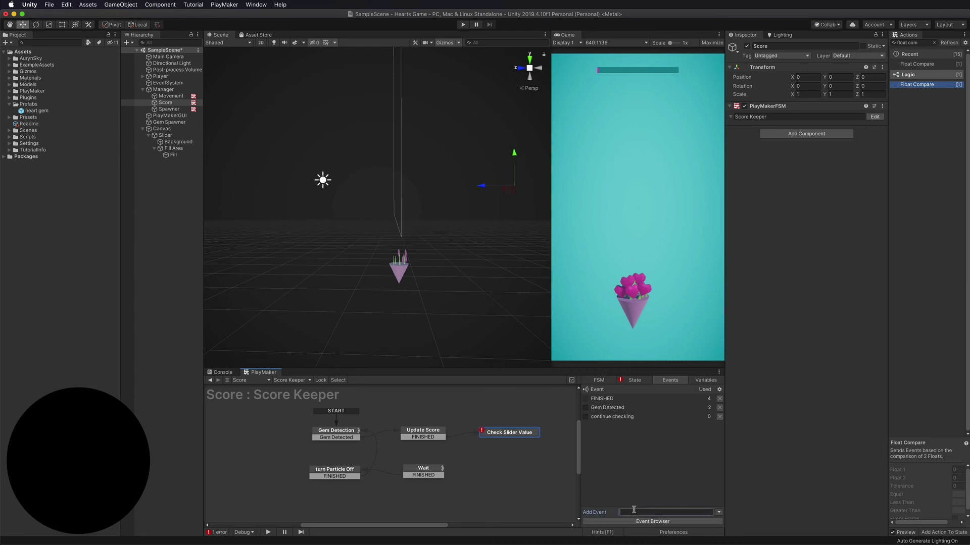
left_click(634, 512)
type("level complete")
key("Return")
Set Float Compare to send level complete for Equal and Greater Than, and continue checking for Less Than.
left_click(500, 436)
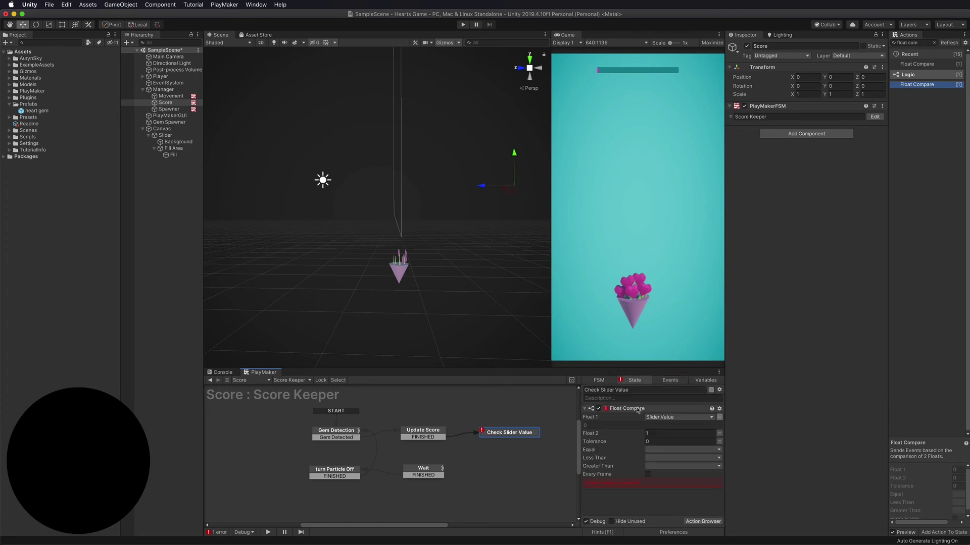
left_click(651, 450)
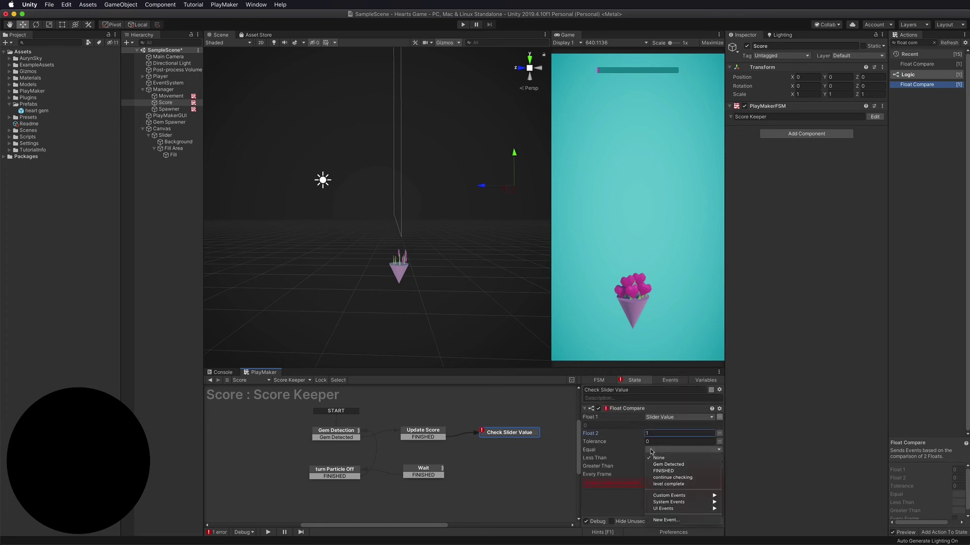
left_click(667, 485)
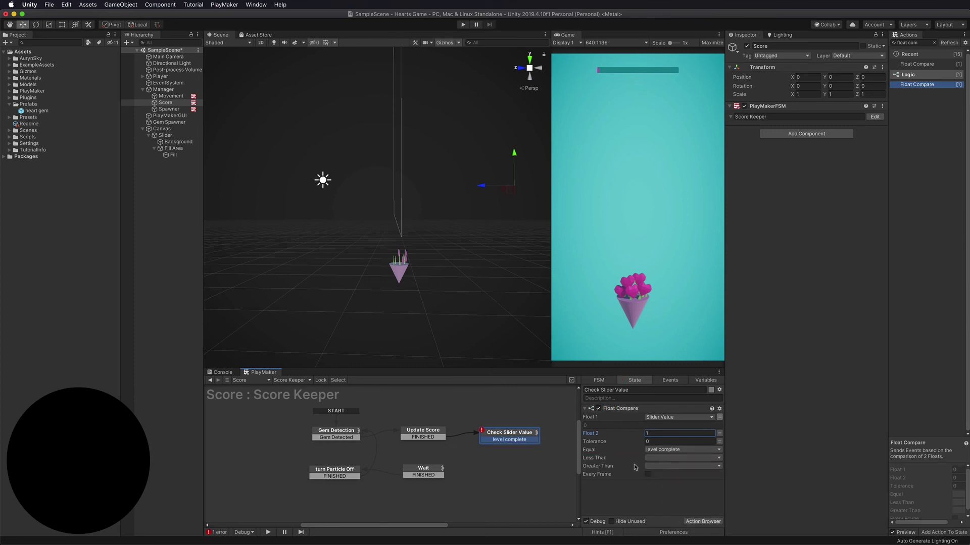
left_click(656, 466)
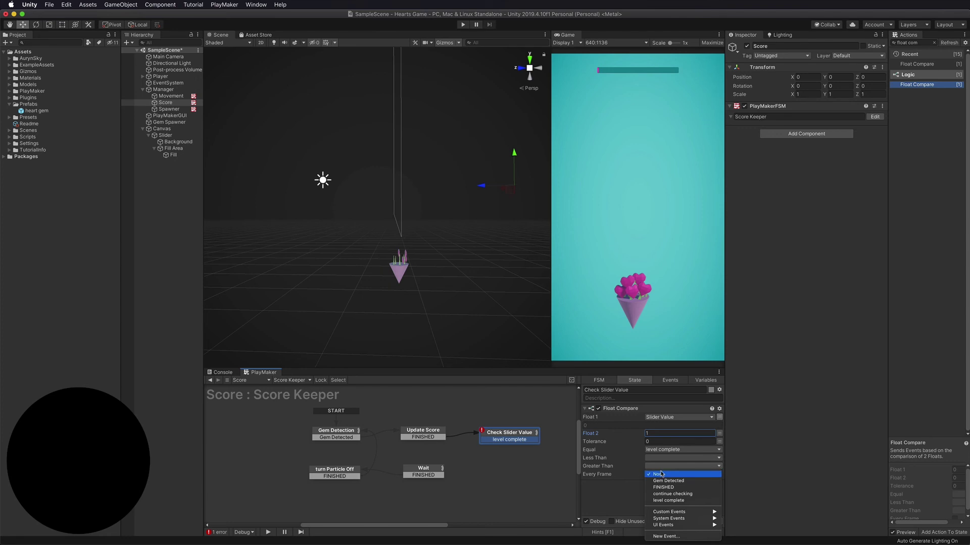
left_click(668, 500)
left_click(650, 458)
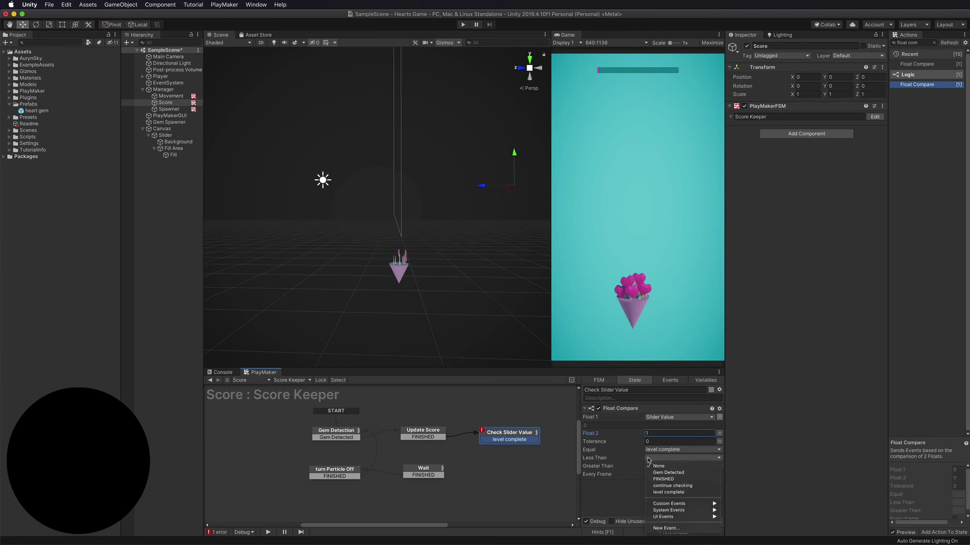
left_click(663, 485)
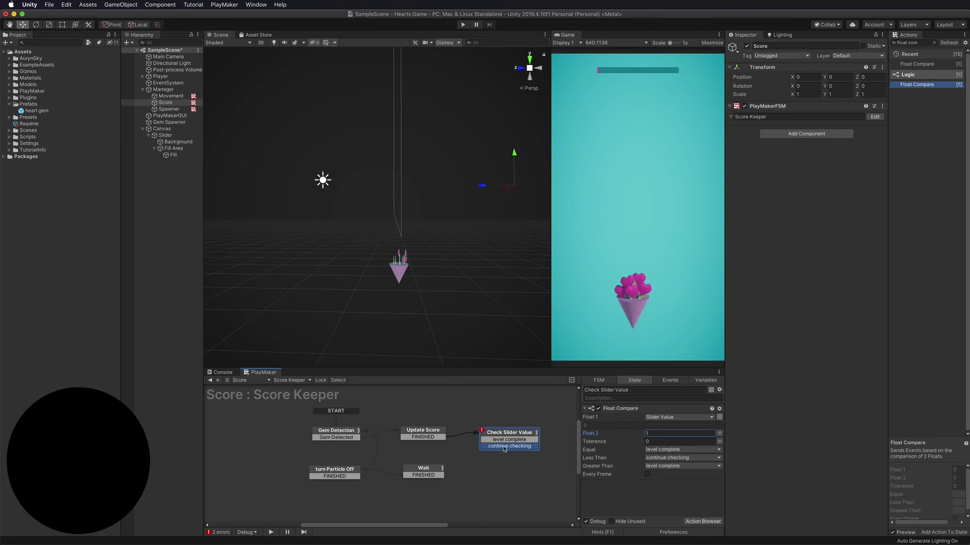
Link the continue checking transition to the Wait state and add a new state below Check Slider Value.
left_click_drag(504, 449, 430, 470)
right_click(497, 464)
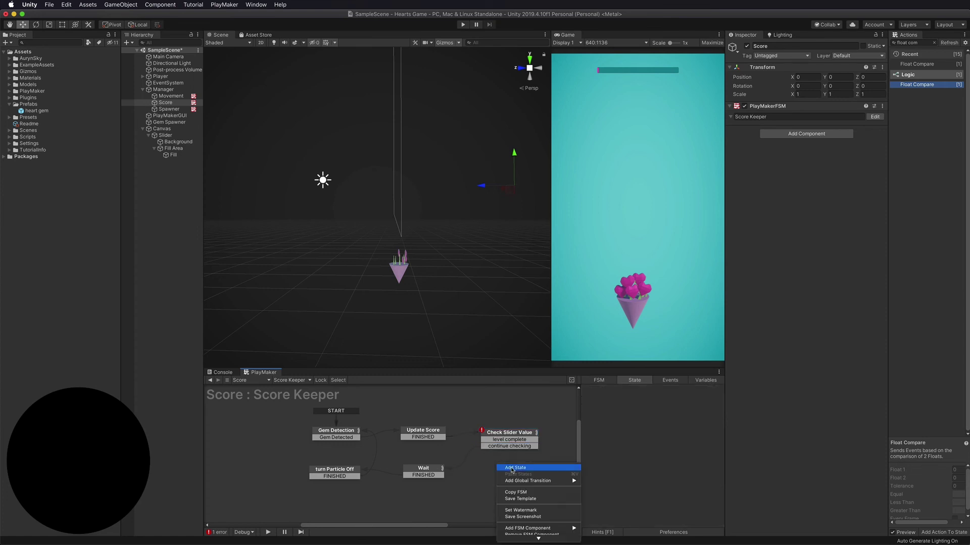
left_click(511, 469)
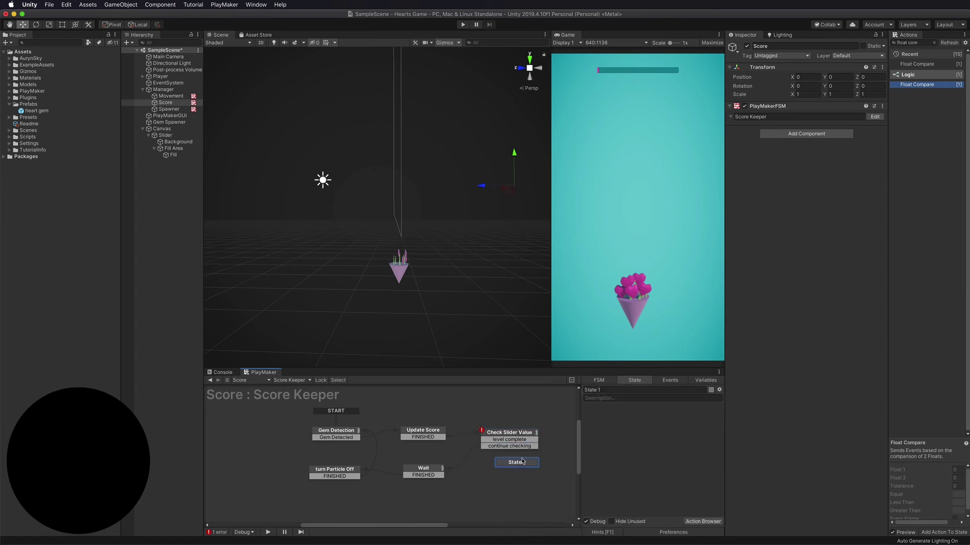
Name the new state below Check Slider Value "Level Complete" and link the level complete transition to it.
left_click_drag(508, 469, 504, 475)
left_click(608, 391)
type("Le")
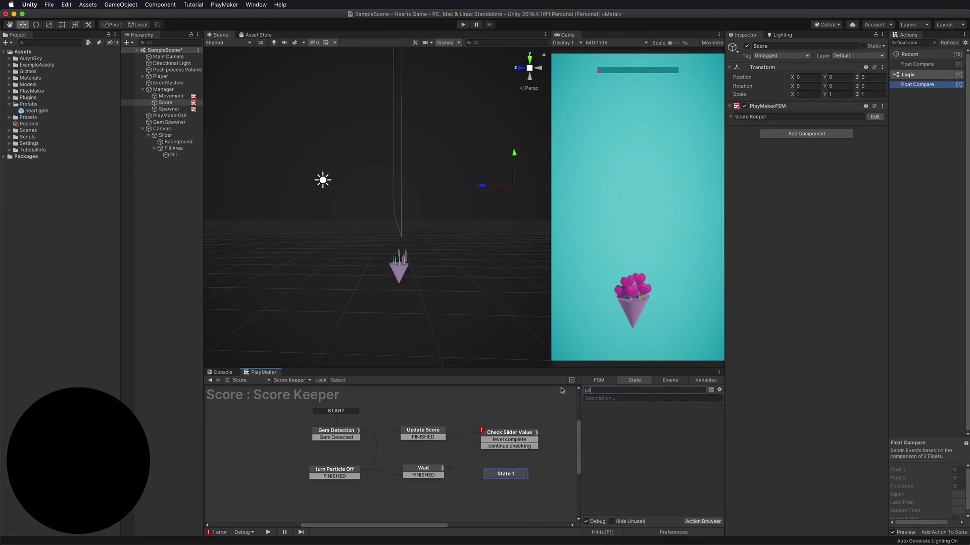
type("vel Complete")
left_click(506, 473)
left_click(507, 474)
left_click(632, 392)
left_click_drag(509, 439, 525, 477)
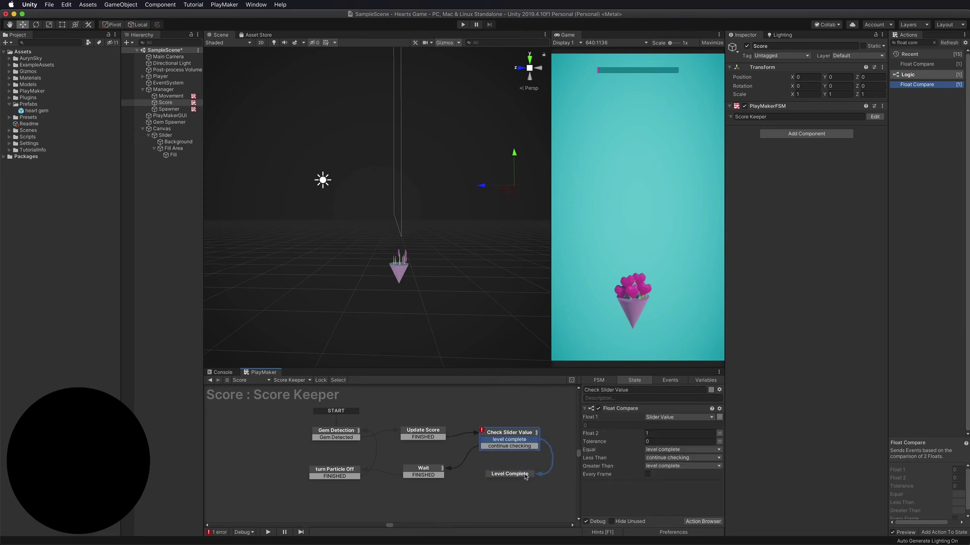
left_click(509, 475)
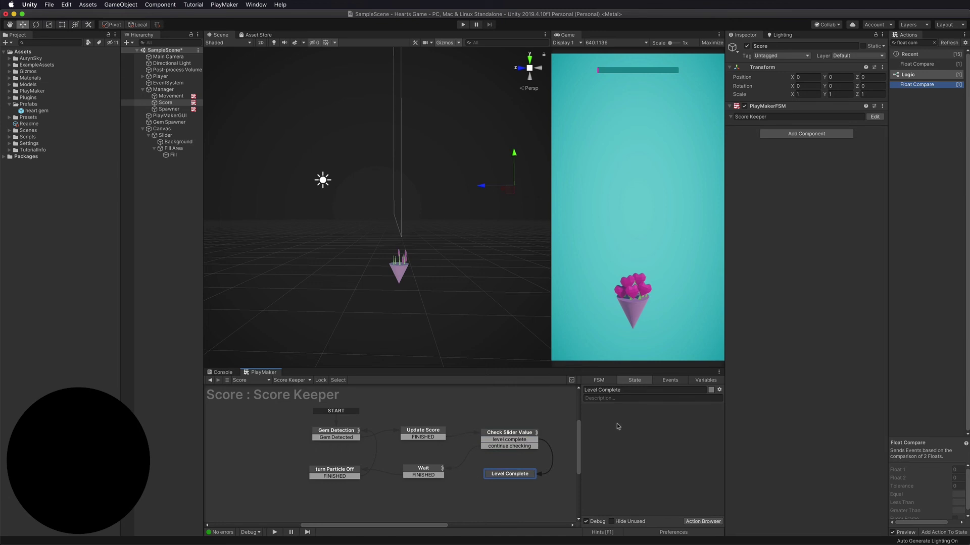
Add a second UI canvas to the scene hierarchy.
left_click(143, 130)
right_click(154, 131)
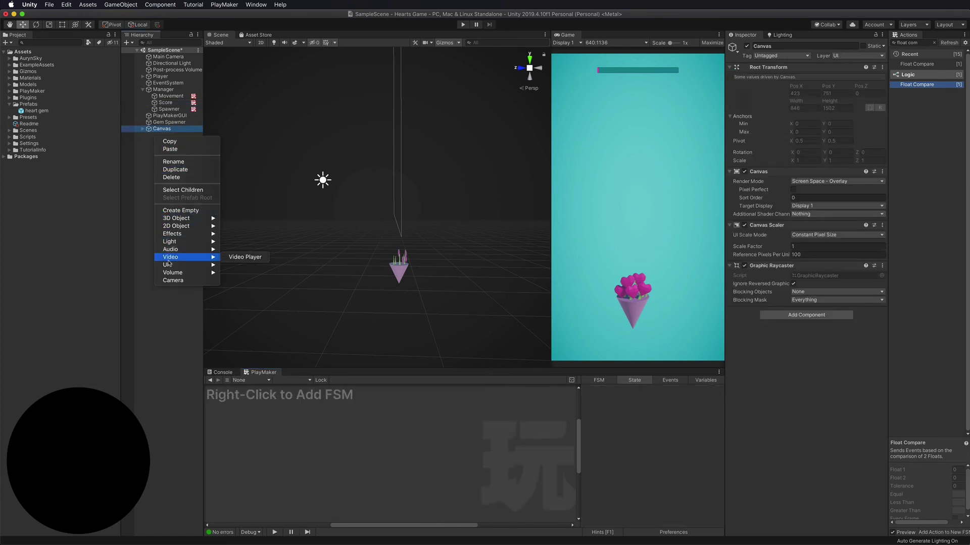
mouse_move(170, 266)
left_click(238, 366)
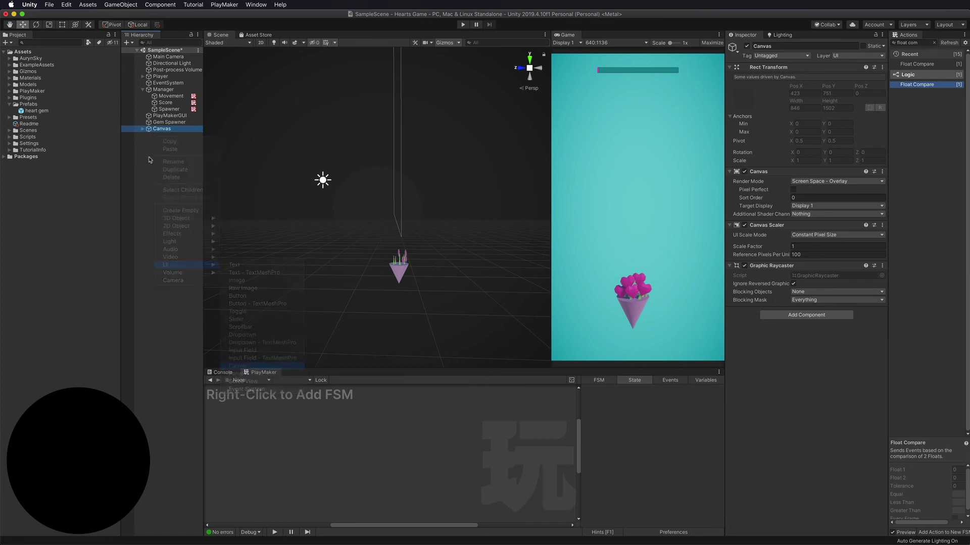
Rename the original canvas "UI Slider" and the new canvas "UI Level Compete".
left_click(161, 129)
left_click(162, 129)
type("Slider")
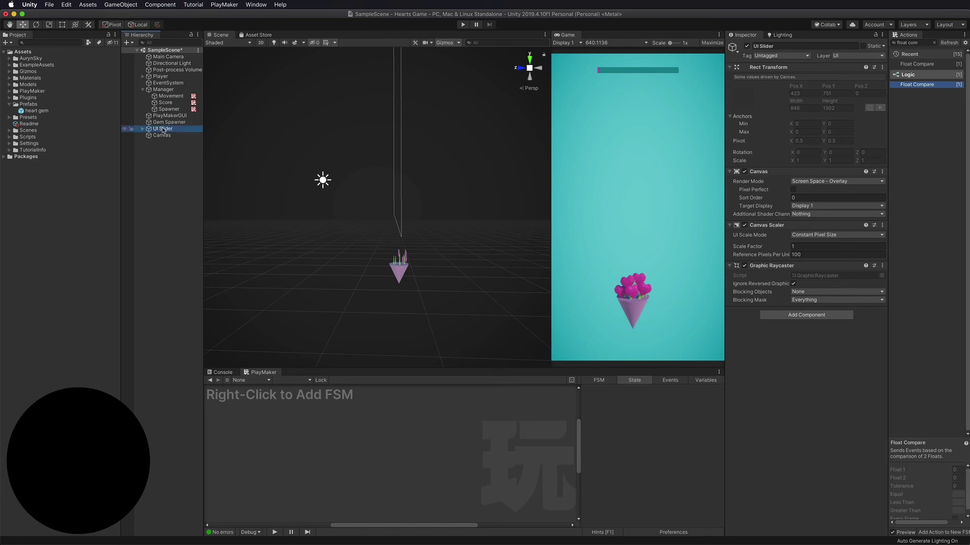
left_click(162, 135)
left_click(162, 135)
type("UI")
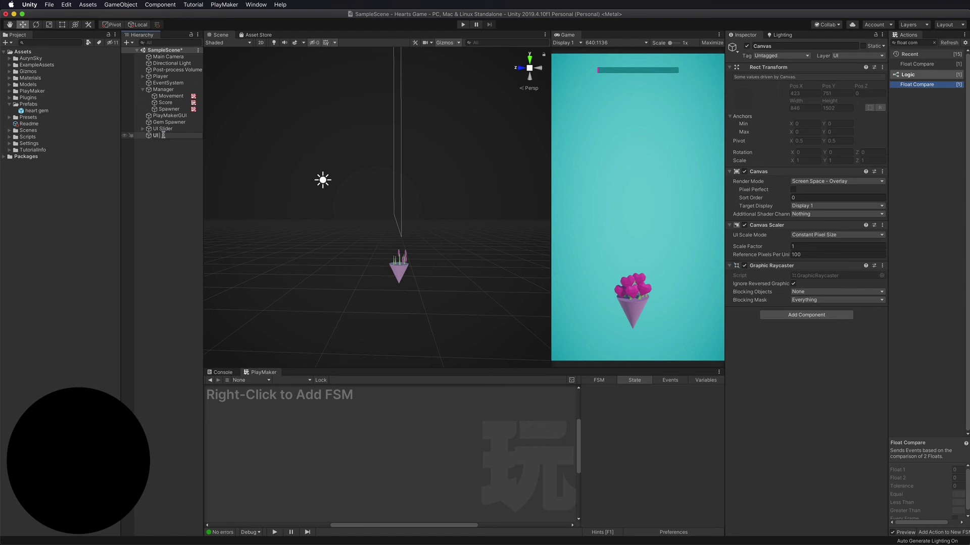
key("Return")
Add a UI panel as a child of the UI Level Compete canvas.
right_click(163, 136)
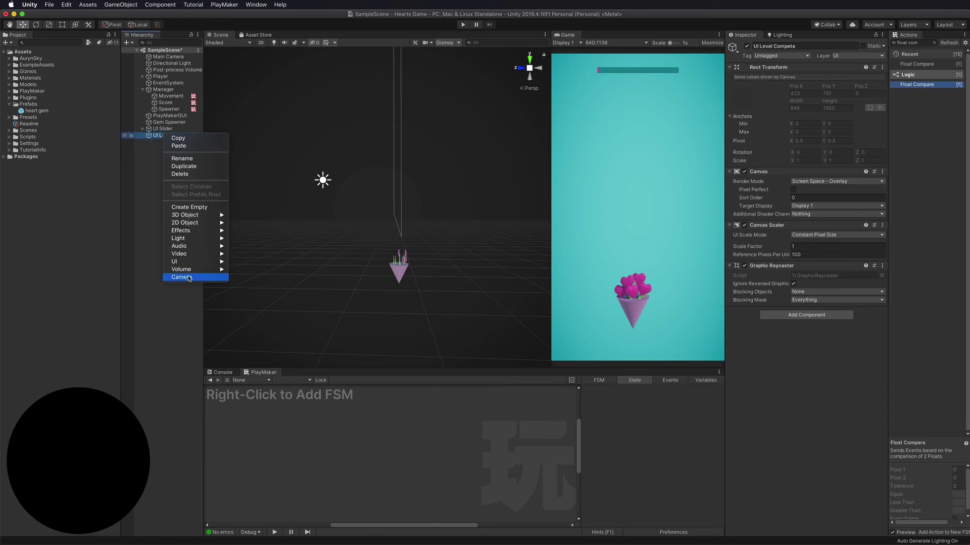
mouse_move(208, 263)
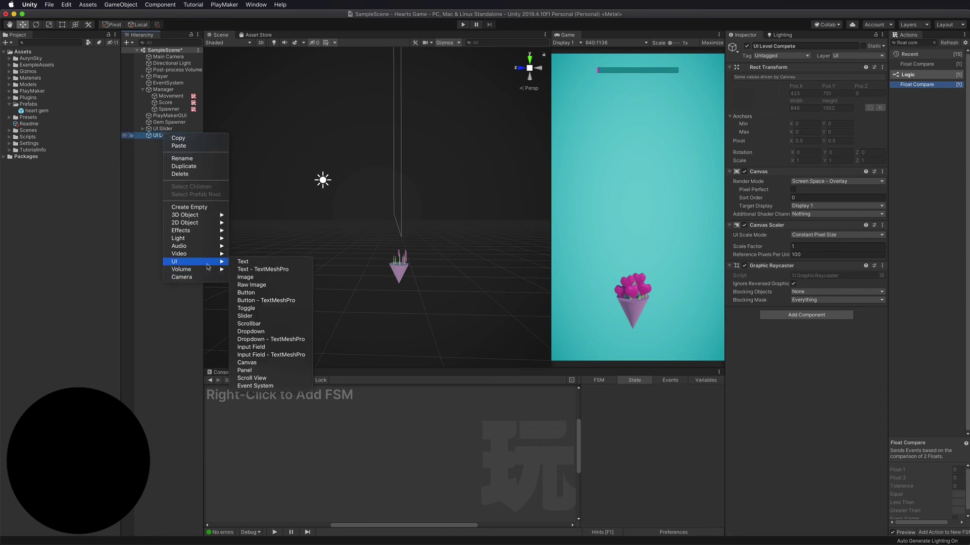
left_click(245, 371)
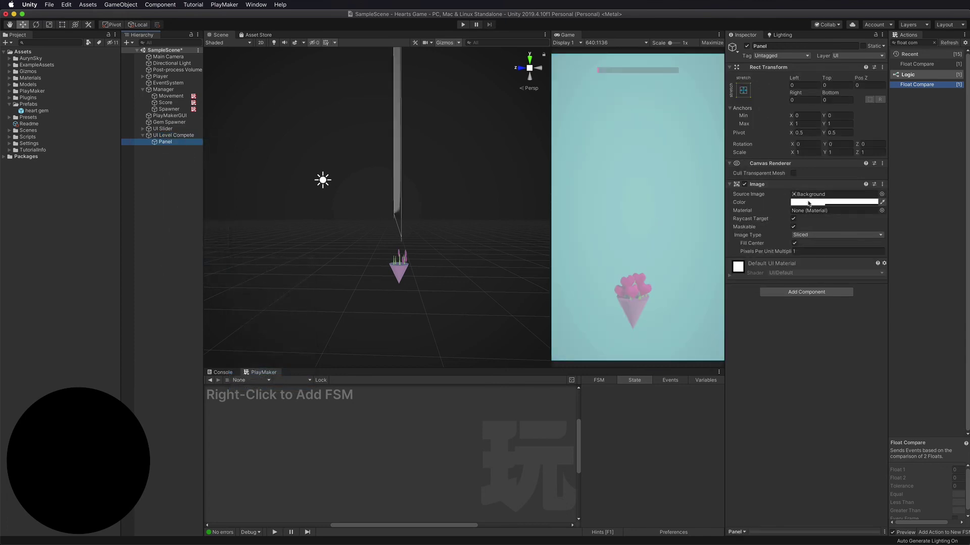
Set the panel's image colour to magenta FF39EF with an alpha of about 0.75.
left_click(833, 202)
left_click_drag(454, 294, 434, 317)
mouse_move(418, 263)
left_mouse_down()
mouse_move(420, 250)
mouse_move(427, 260)
left_mouse_up()
left_click_drag(436, 321, 440, 320)
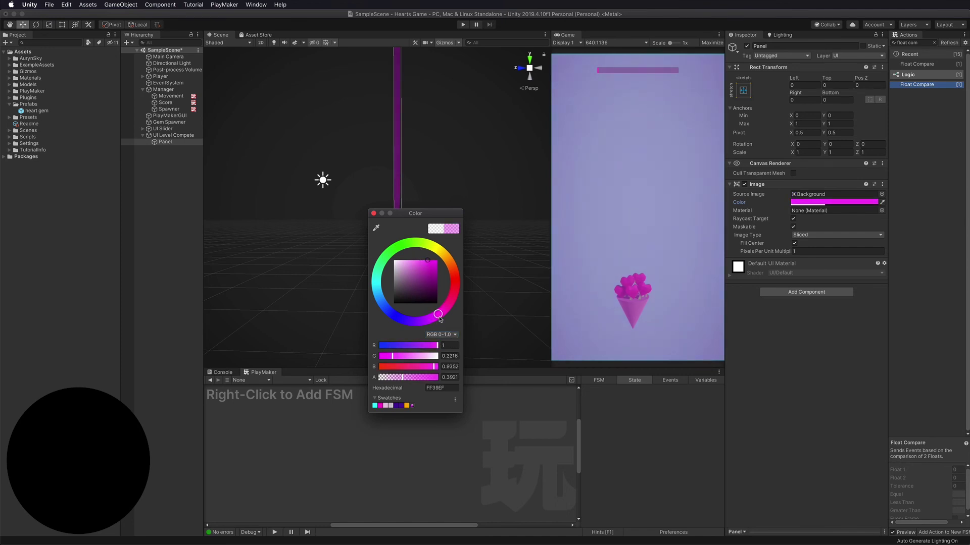
left_click_drag(402, 380, 423, 380)
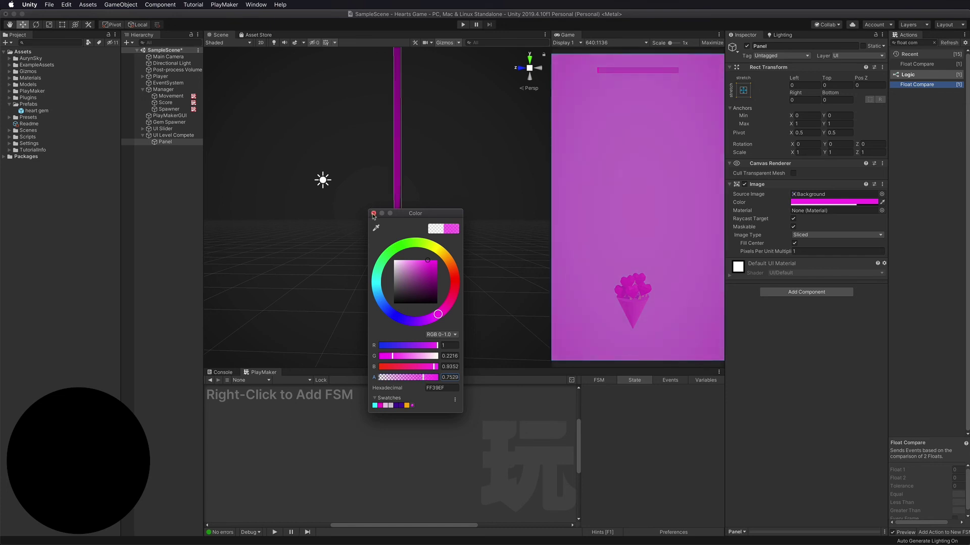
left_click(374, 213)
Add a TextMeshPro text under the UI Level Compete canvas and import the TMP Essentials.
right_click(174, 134)
mouse_move(208, 239)
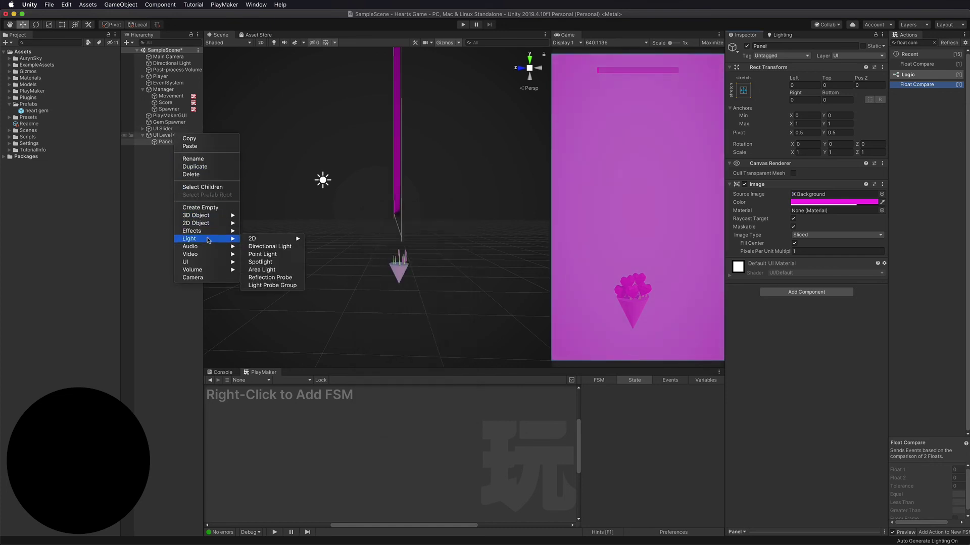
mouse_move(205, 263)
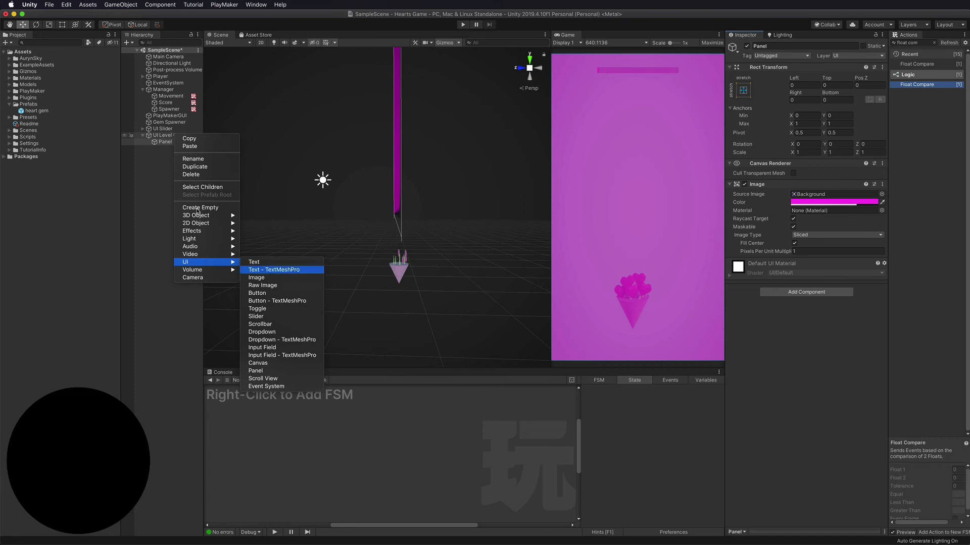
left_click(282, 270)
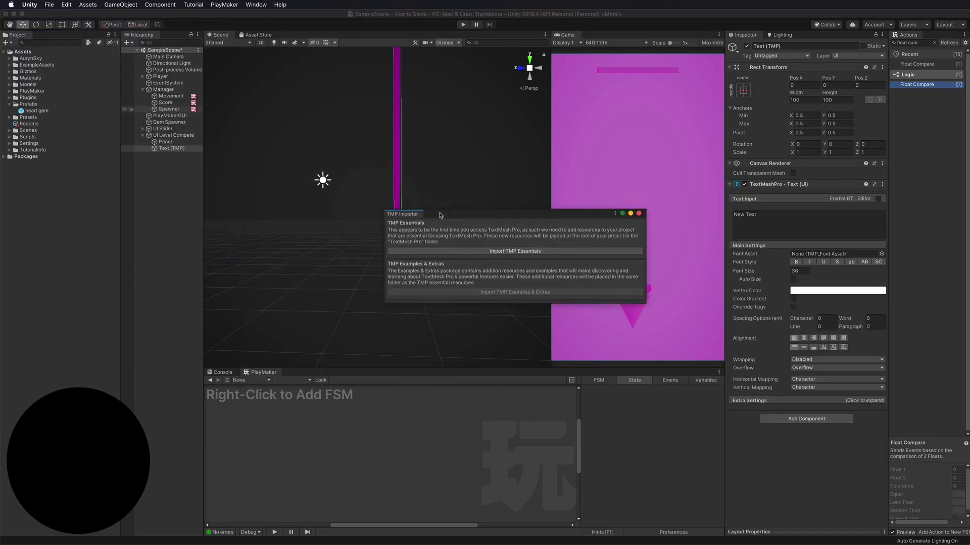
left_click(424, 257)
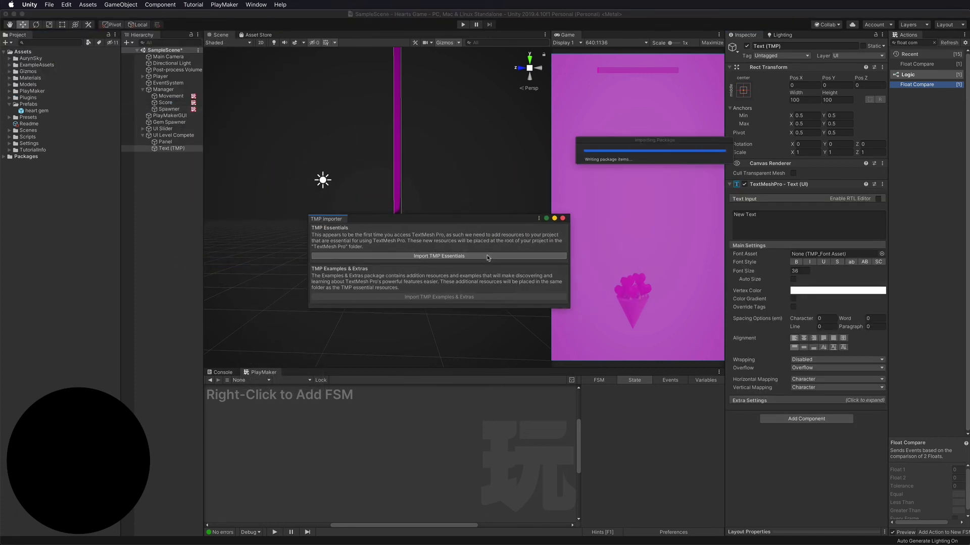
left_click(562, 218)
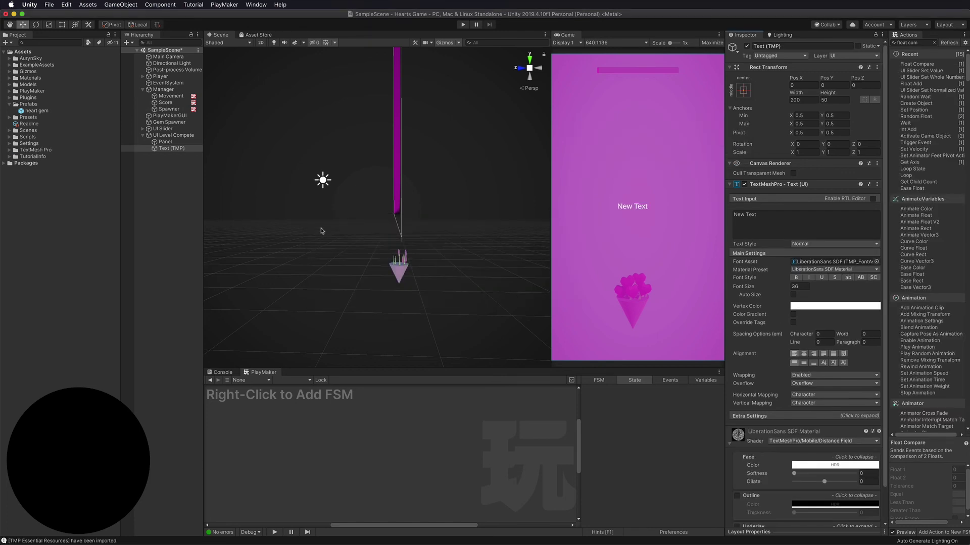
Change the text to "LEVEL COMPLETE" on two lines, centre it horizontally and make it bold.
left_click(172, 149)
left_click(772, 218)
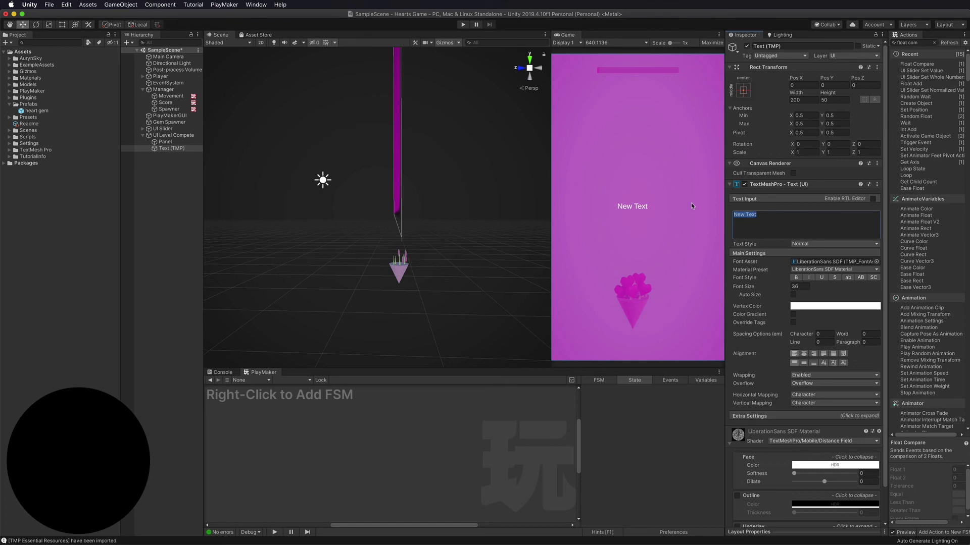
type("LEVEL")
key("Return")
type("COMPLETE")
left_click(804, 354)
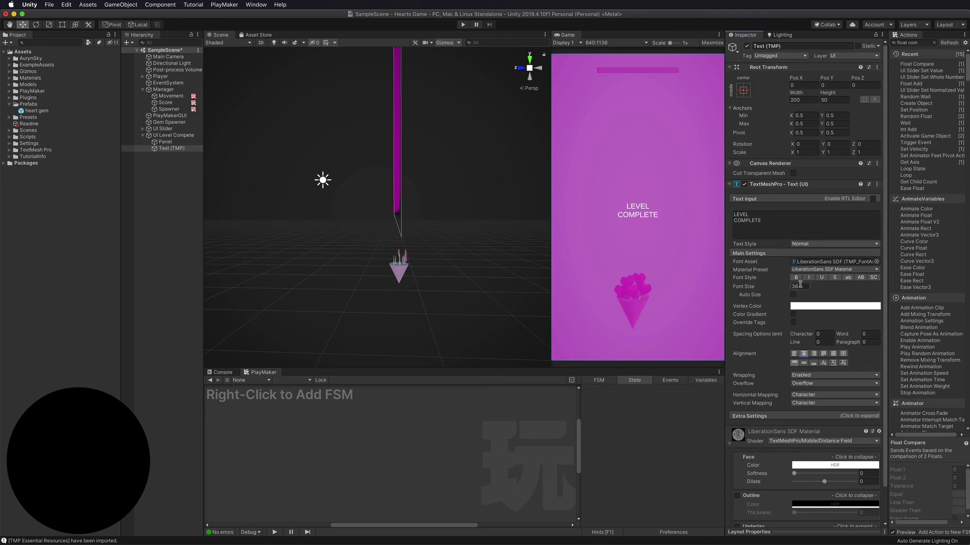
left_click(800, 286)
left_click(796, 277)
Widen the text box on both sides so it spans the full width of the panel.
double_click(165, 149)
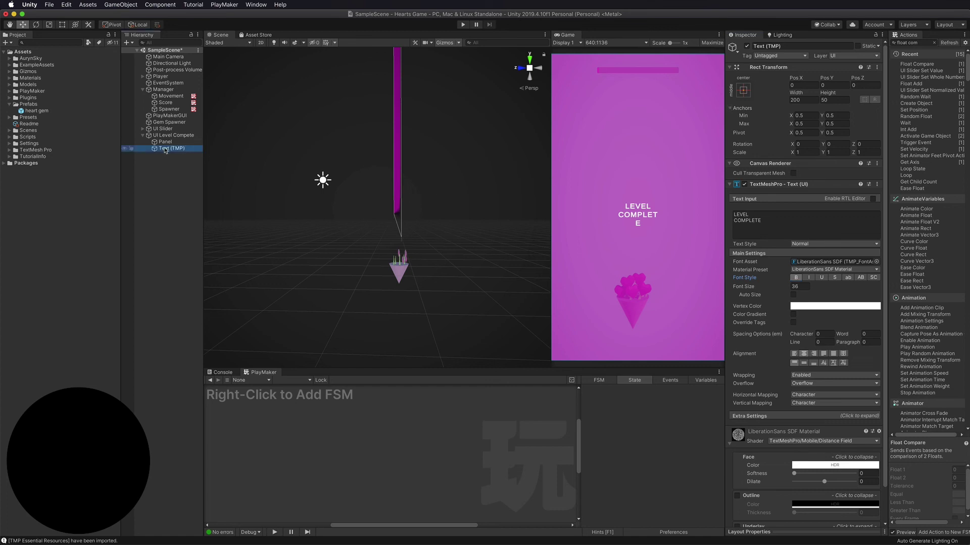
left_click_drag(431, 233, 161, 208, "alt")
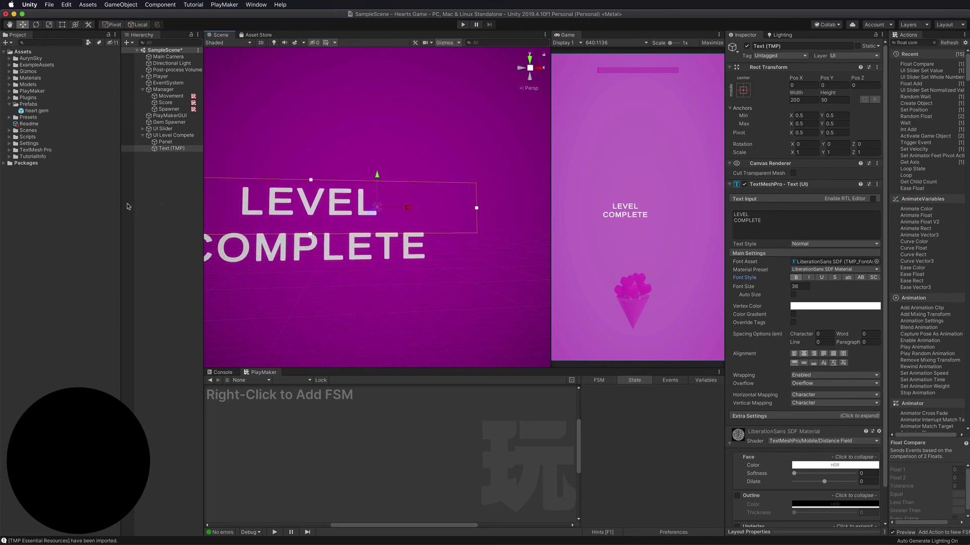
scroll(353, 233, "down", 3)
scroll(353, 234, "down", 3)
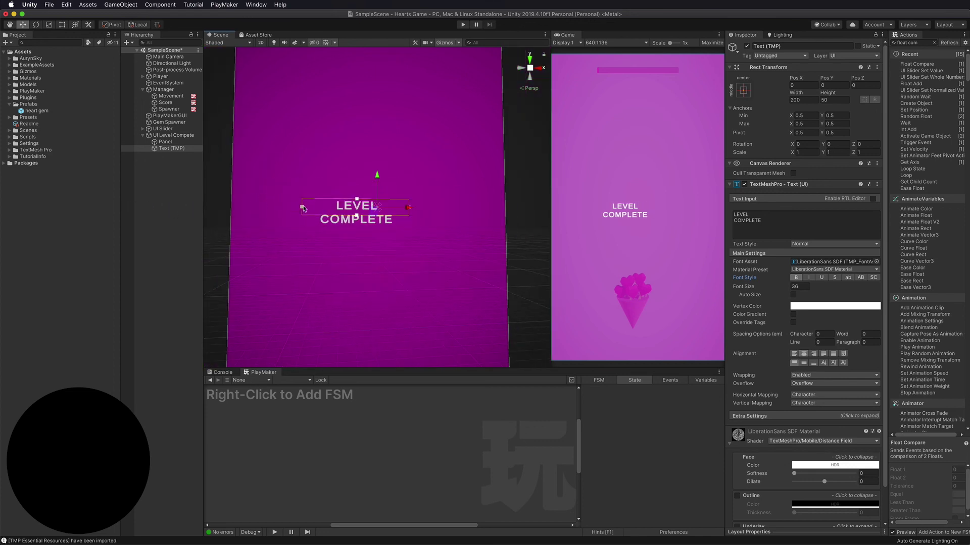
left_click_drag(303, 208, 231, 207)
scroll(426, 208, "up", 4)
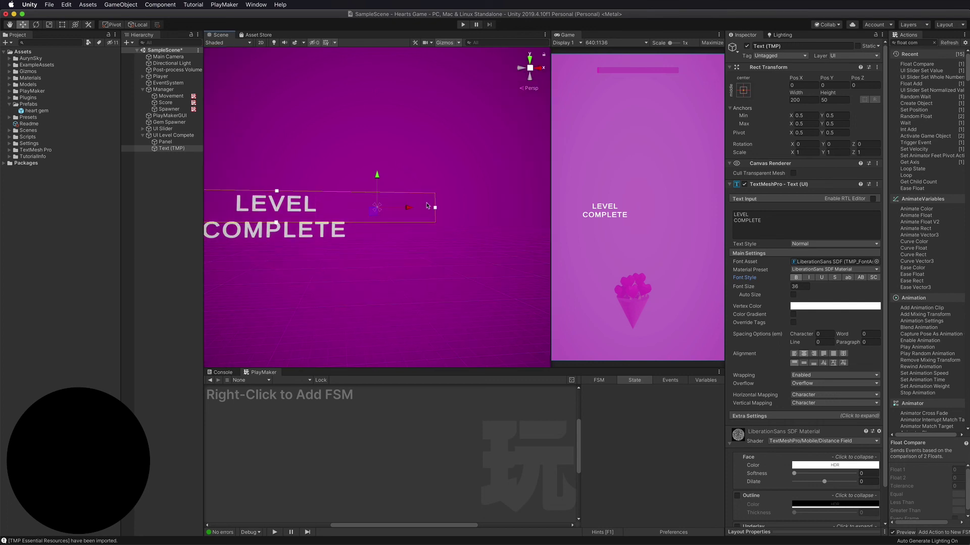
left_click_drag(433, 210, 496, 208)
scroll(451, 208, "down", 3)
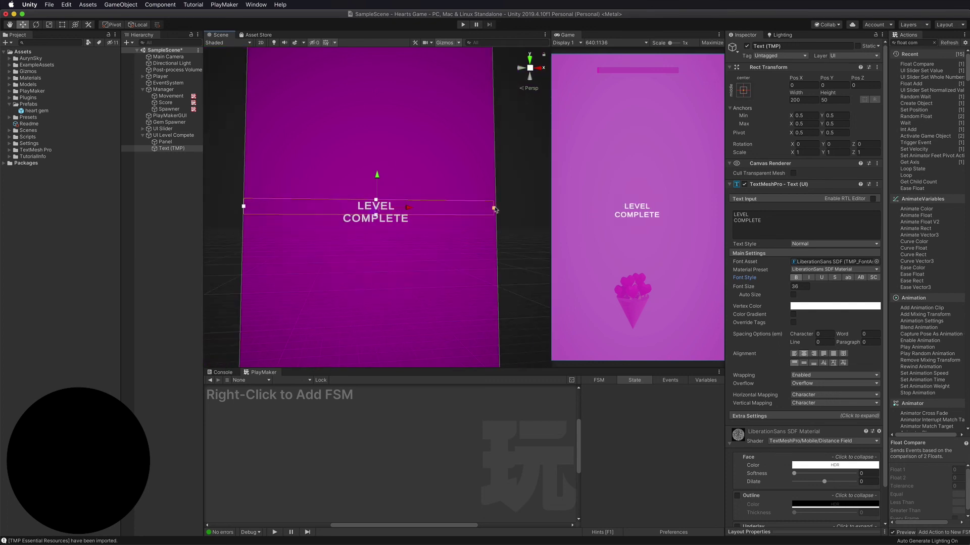
Set the text's font size to 90 and move it up to a Y position of about 139.
left_click(800, 286)
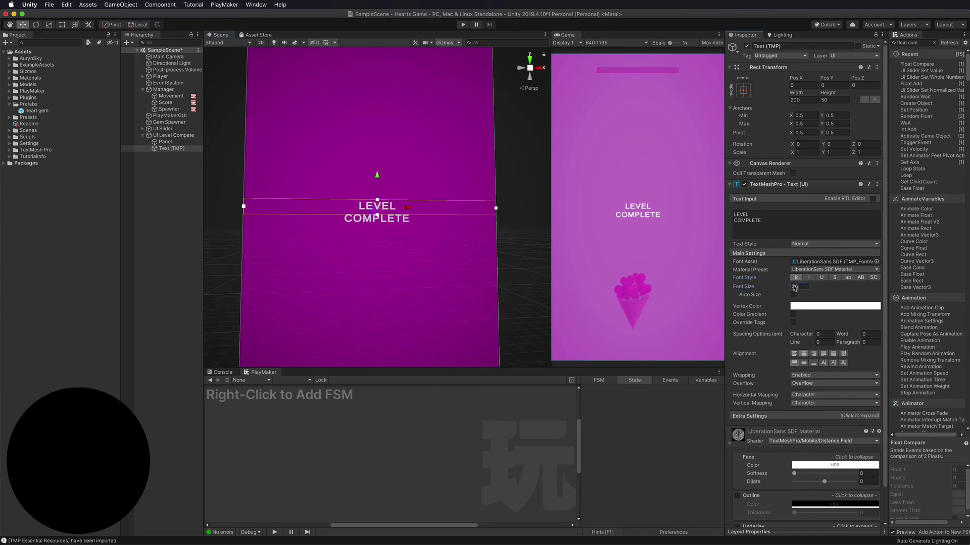
type("90")
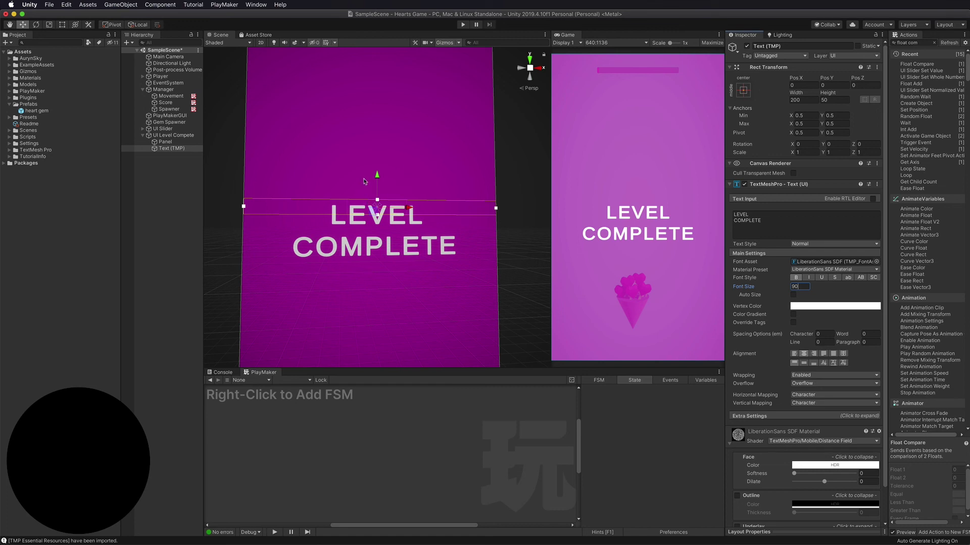
left_click_drag(377, 176, 377, 134)
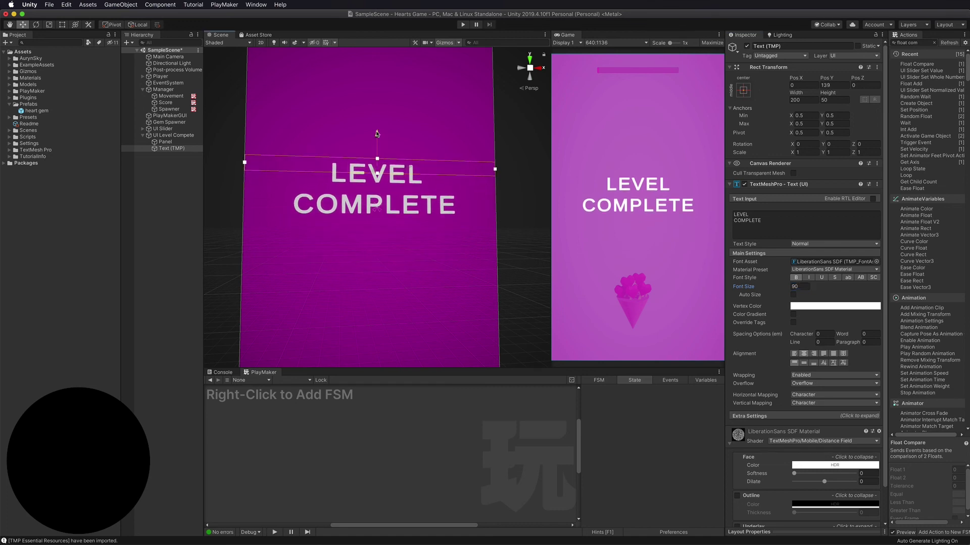
Deactivate the UI Level Compete canvas in the scene.
left_click(142, 135)
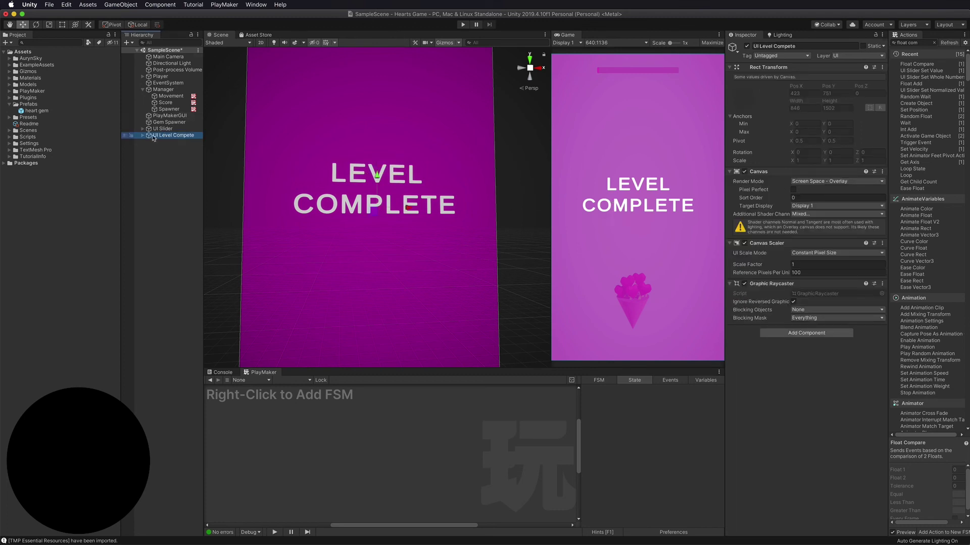
left_click(747, 46)
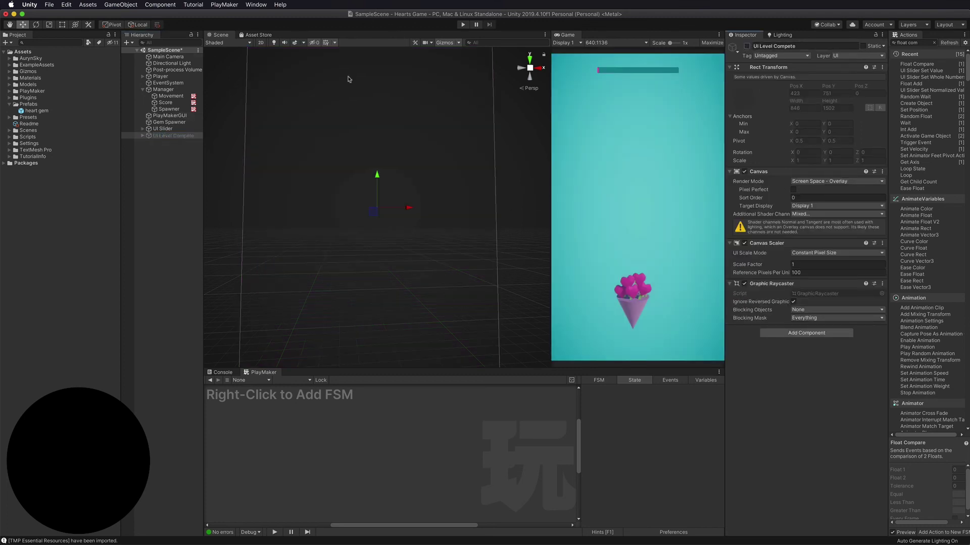
Add an Activate Game Object action to the Level Complete state of the Score Keeper FSM.
left_click(165, 103)
left_click(509, 479)
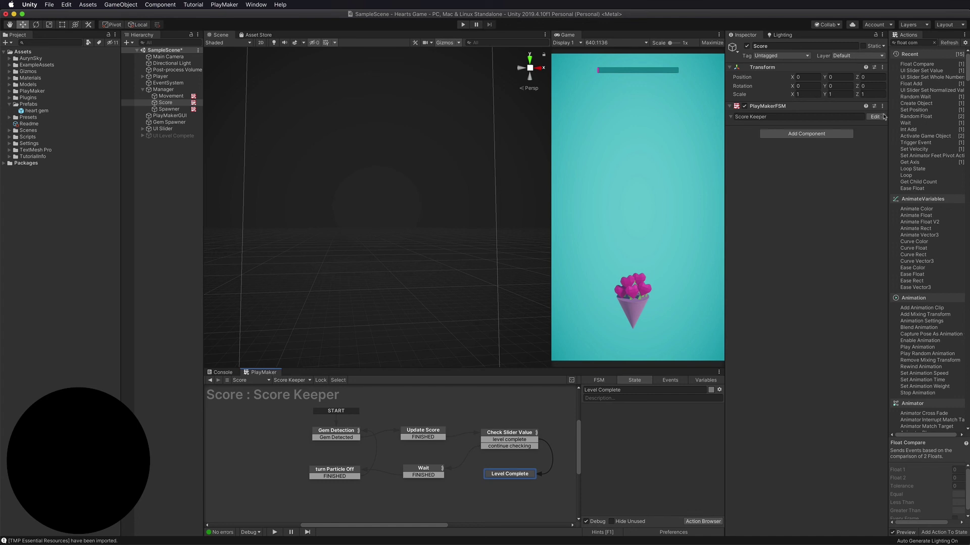
left_click(923, 42)
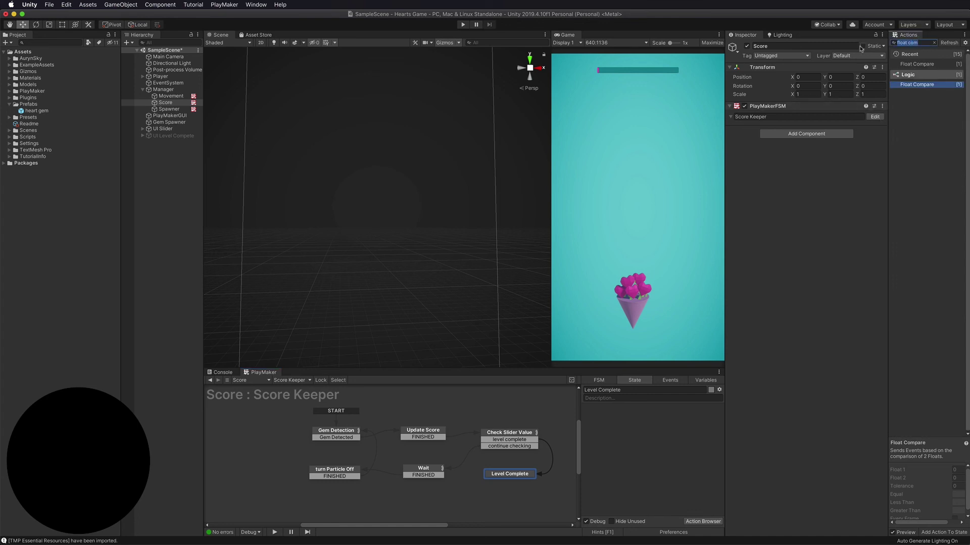
type("ACTI")
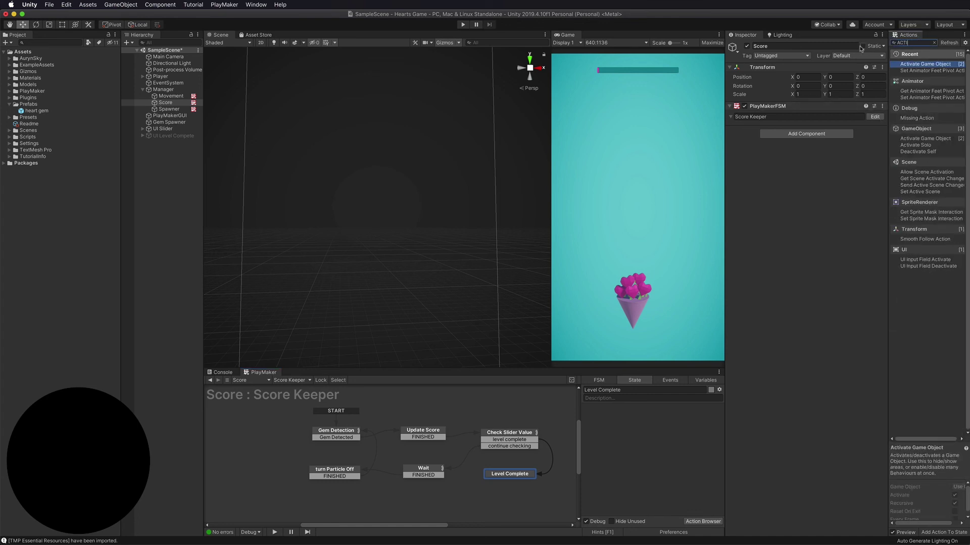
double_click(915, 65)
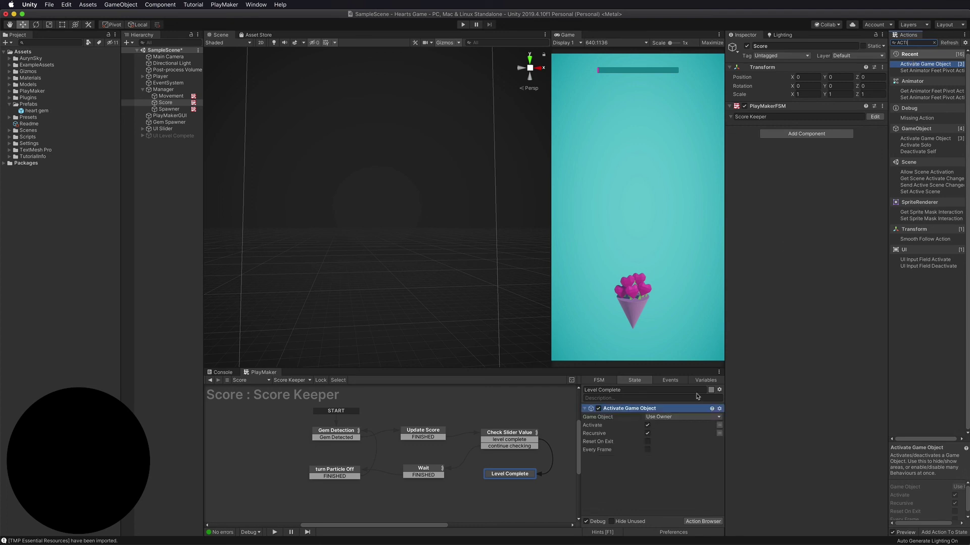
Set Activate Game Object to a specified game object and assign the UI Level Compete canvas.
left_click(671, 417)
left_click(656, 425)
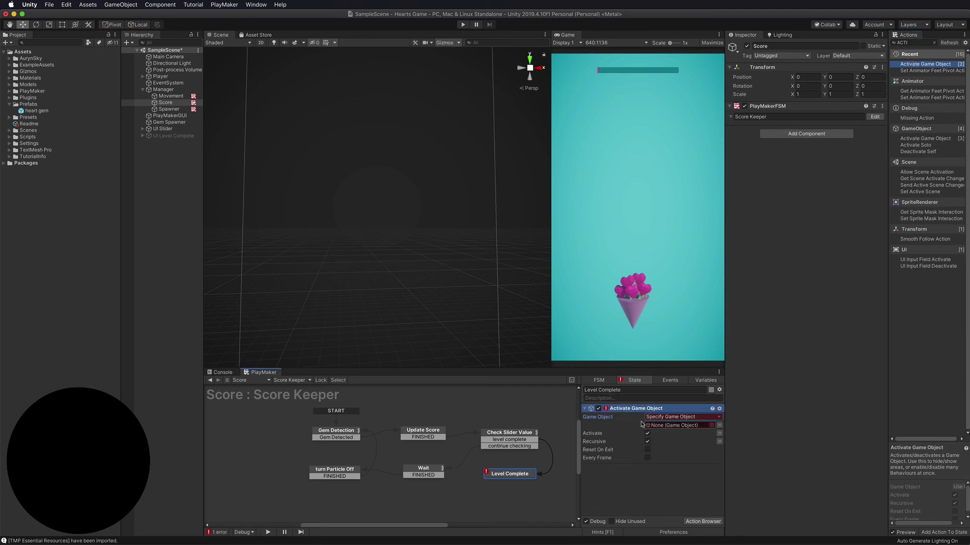
left_click_drag(157, 138, 675, 425)
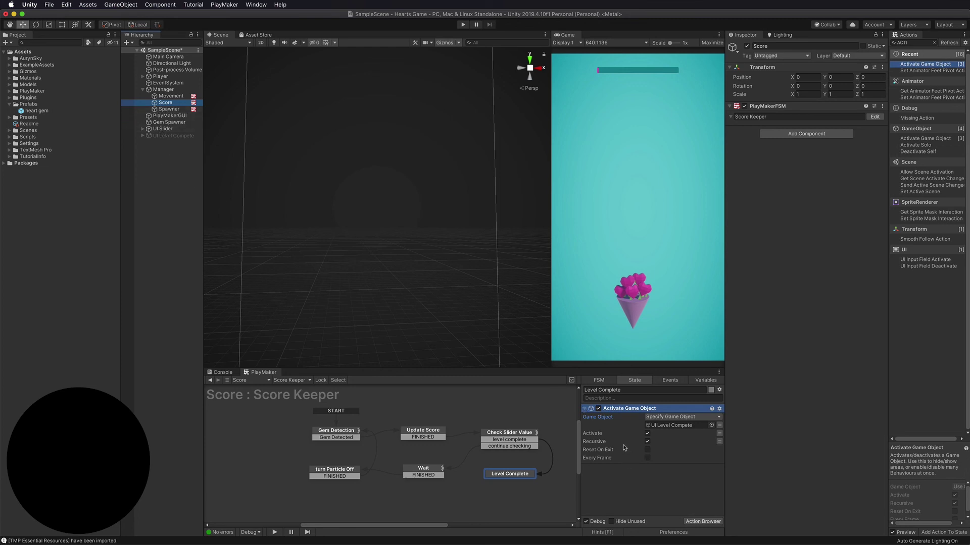
Duplicate the Activate Game Object action within the Level Complete state.
left_click(613, 409)
key("super+c")
key("super+v")
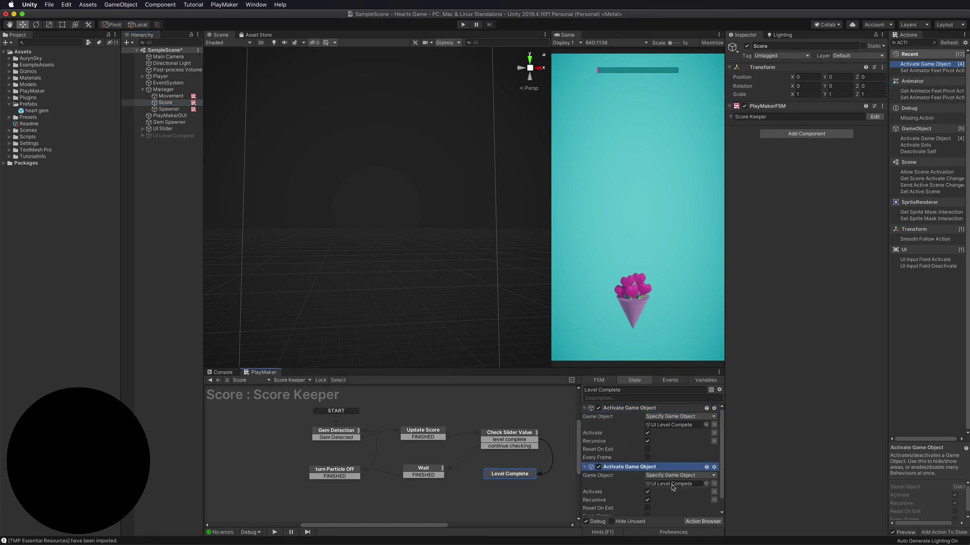
Assign the Spawner object to the duplicated Activate Game Object action and turn off its Activate option.
left_click_drag(165, 102, 672, 487)
scroll(672, 477, "down", 1)
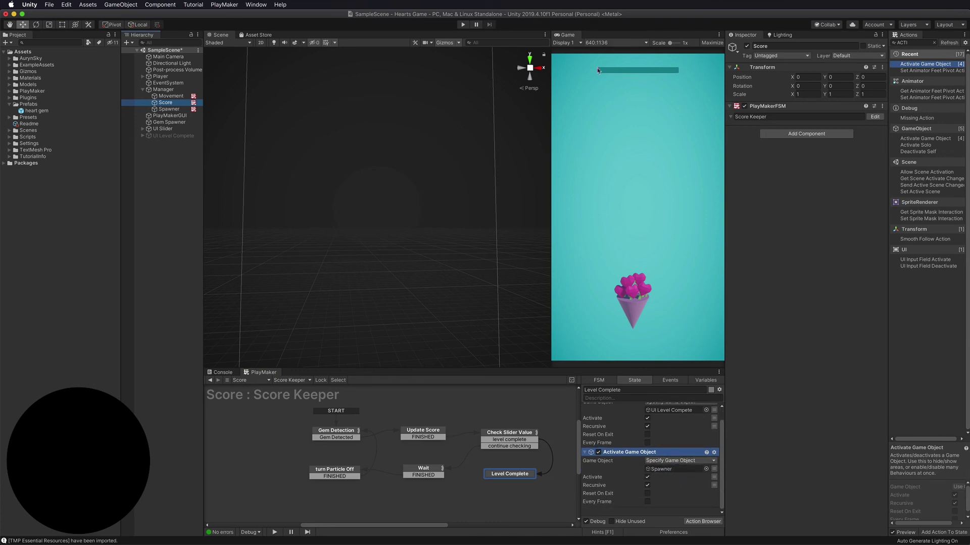
left_click(647, 477)
Run the game and move the player left and right to catch heart gems until the score slider is full.
left_click(463, 25)
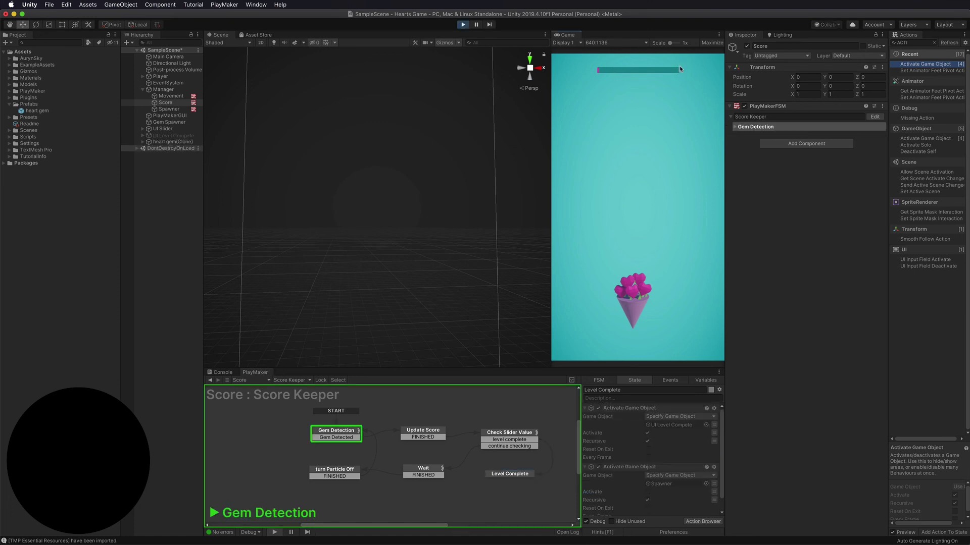
key("Left")
key("Right")
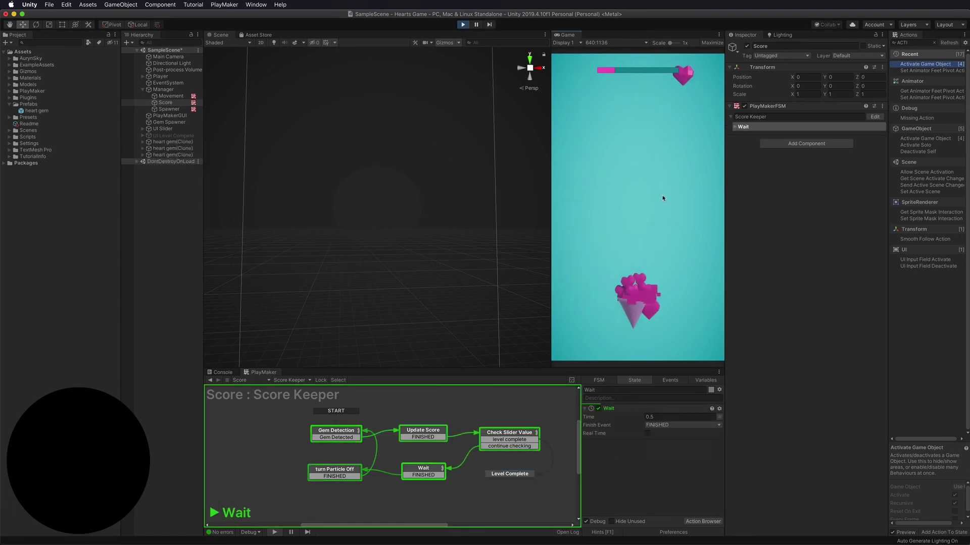
key("Left")
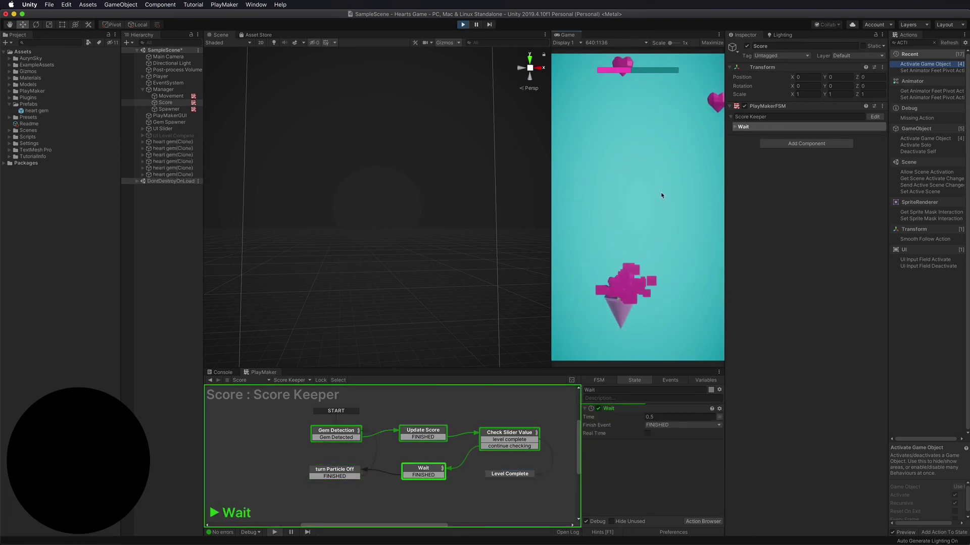
key("Right")
key("Left")
key("Left")
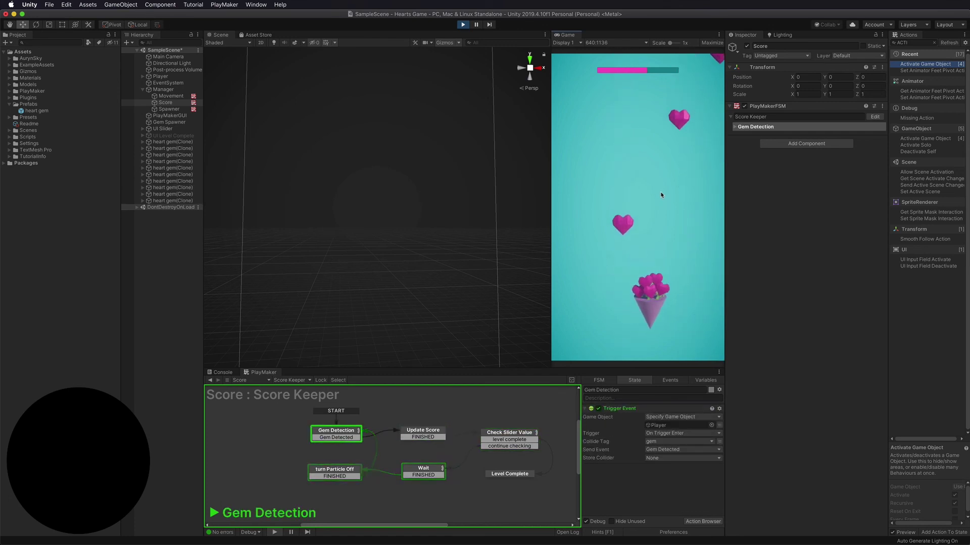
key("Left")
key("Right")
key("Left")
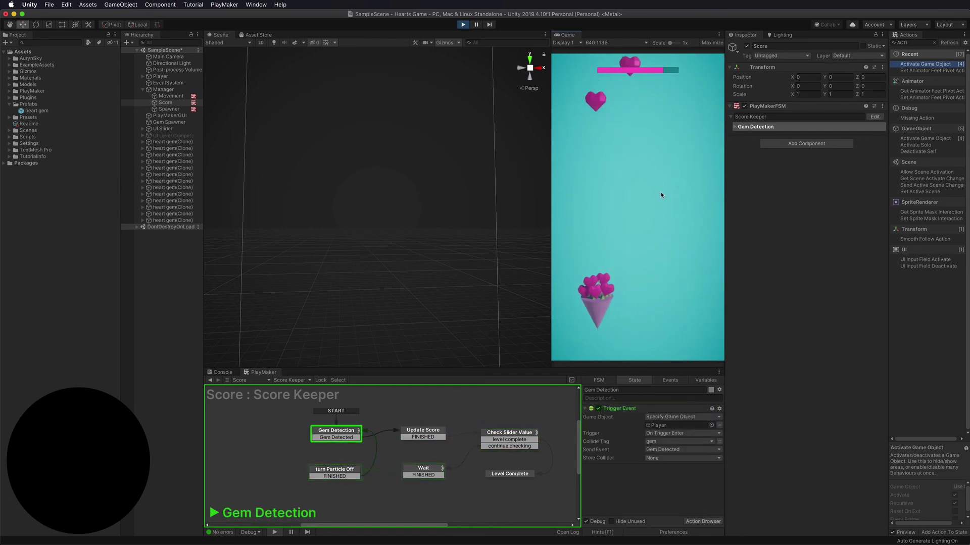
key("Right")
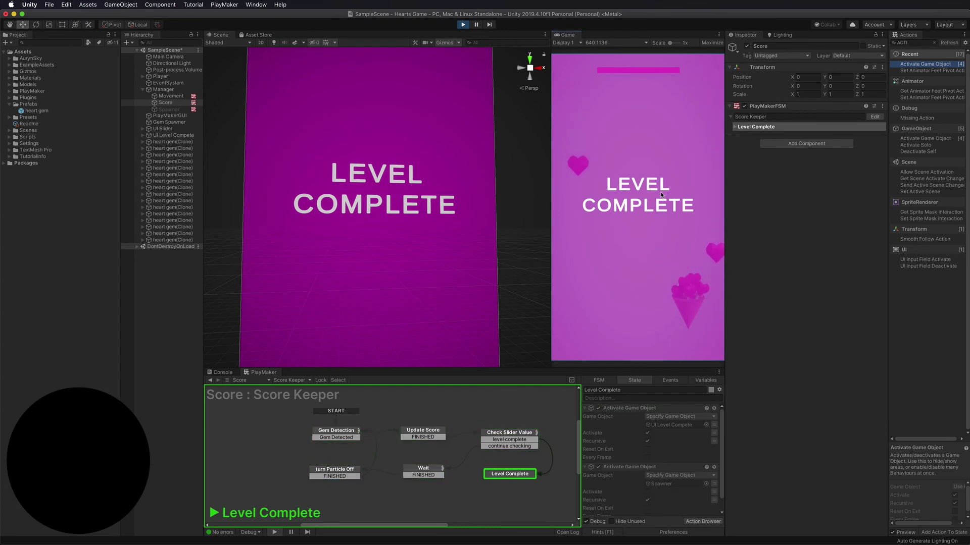